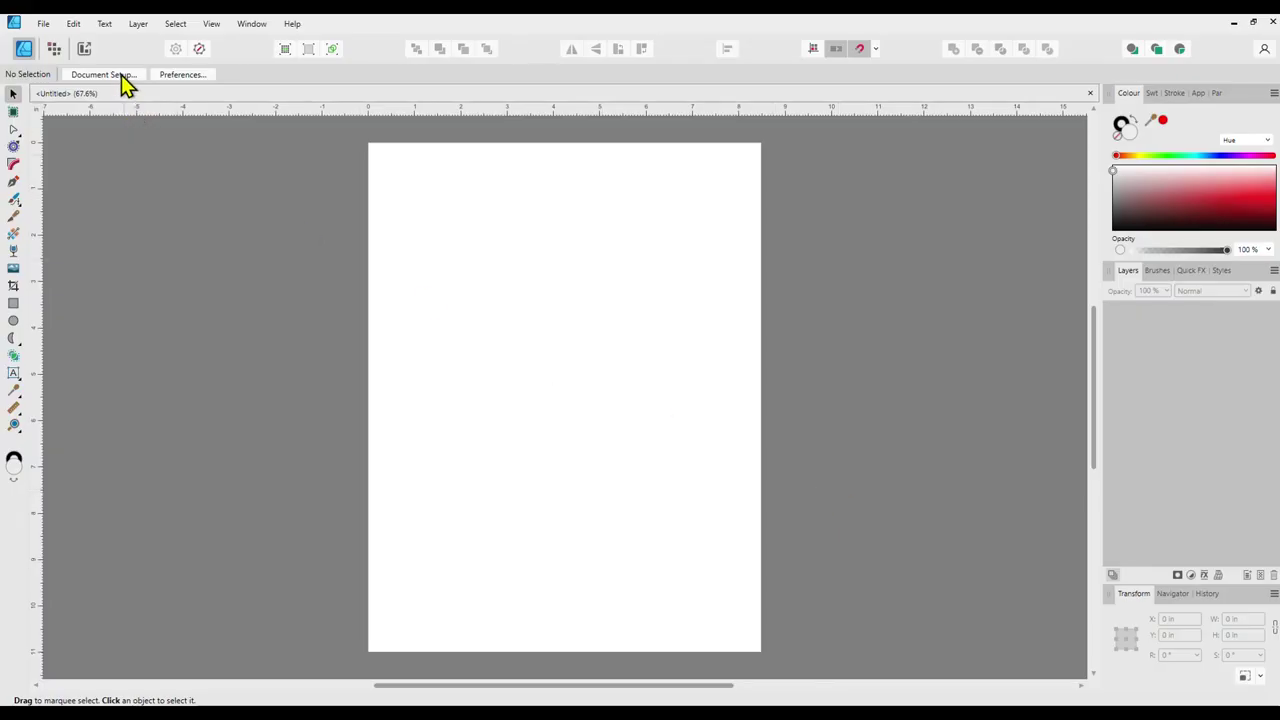
Create a new Letter print document, 8.5 x 11 in at 300 DPI, and check its document setup
click(126, 78)
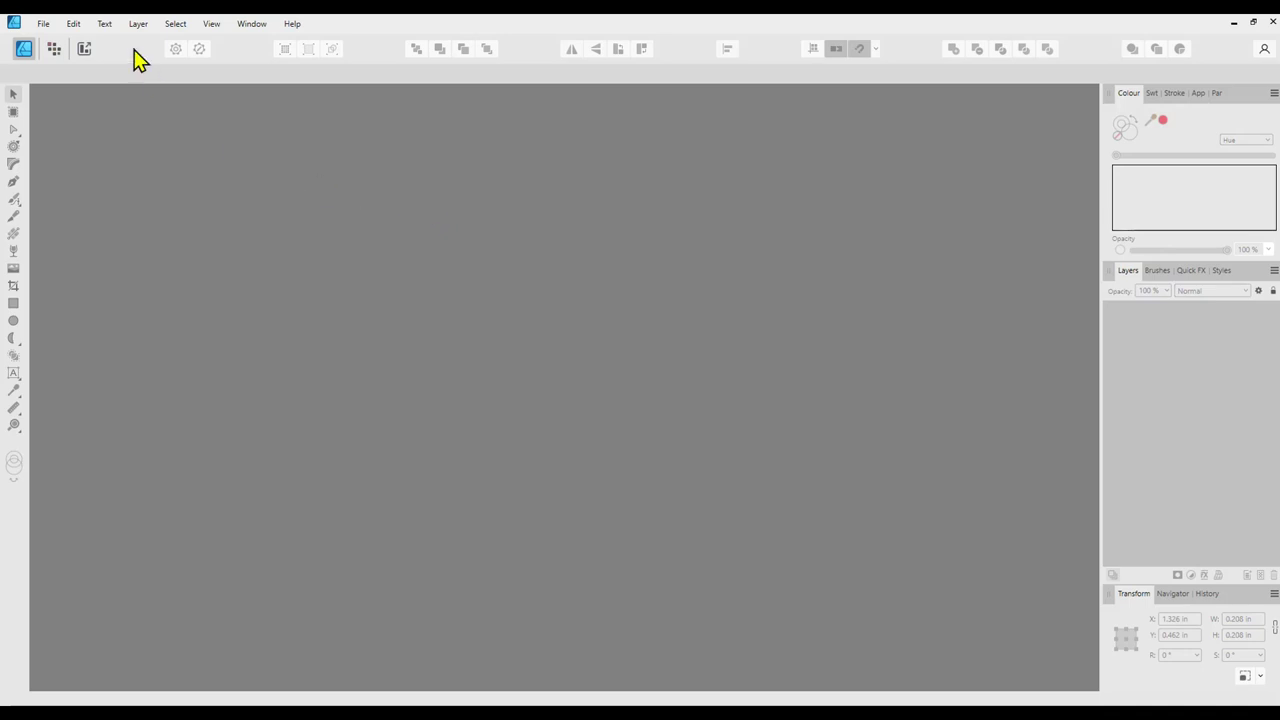
click(43, 23)
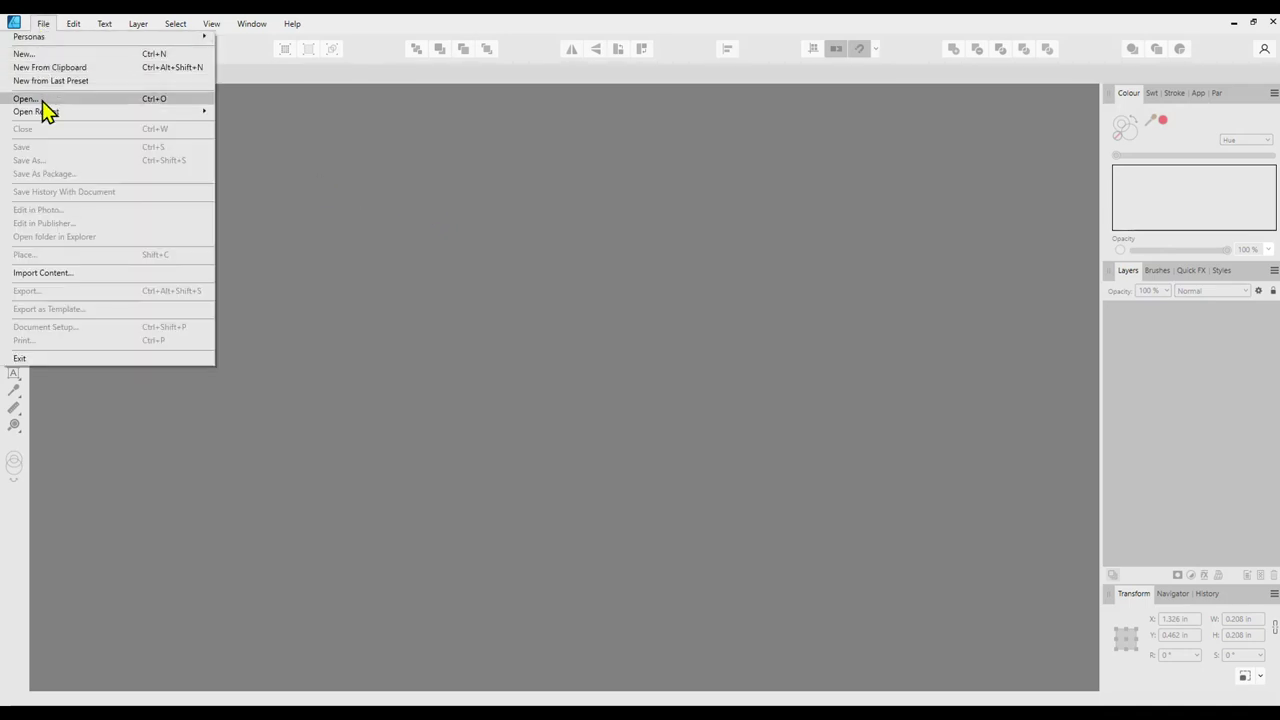
click(26, 55)
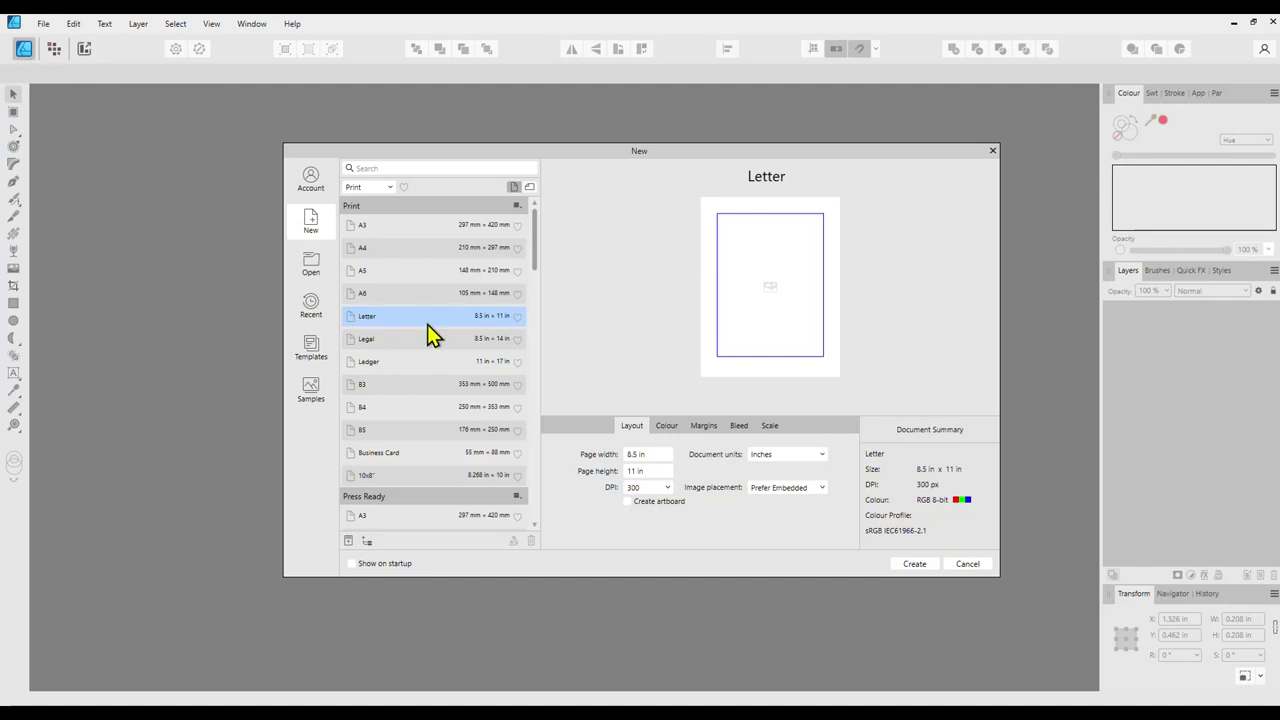
click(908, 564)
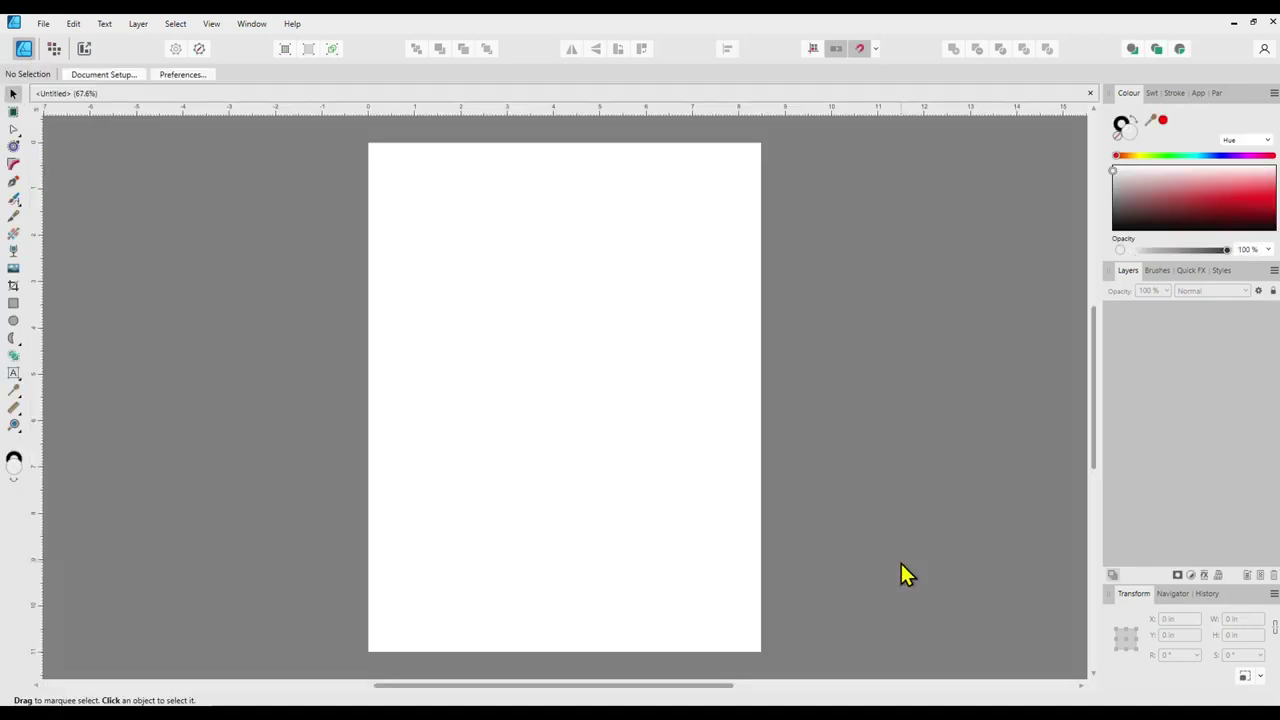
click(124, 75)
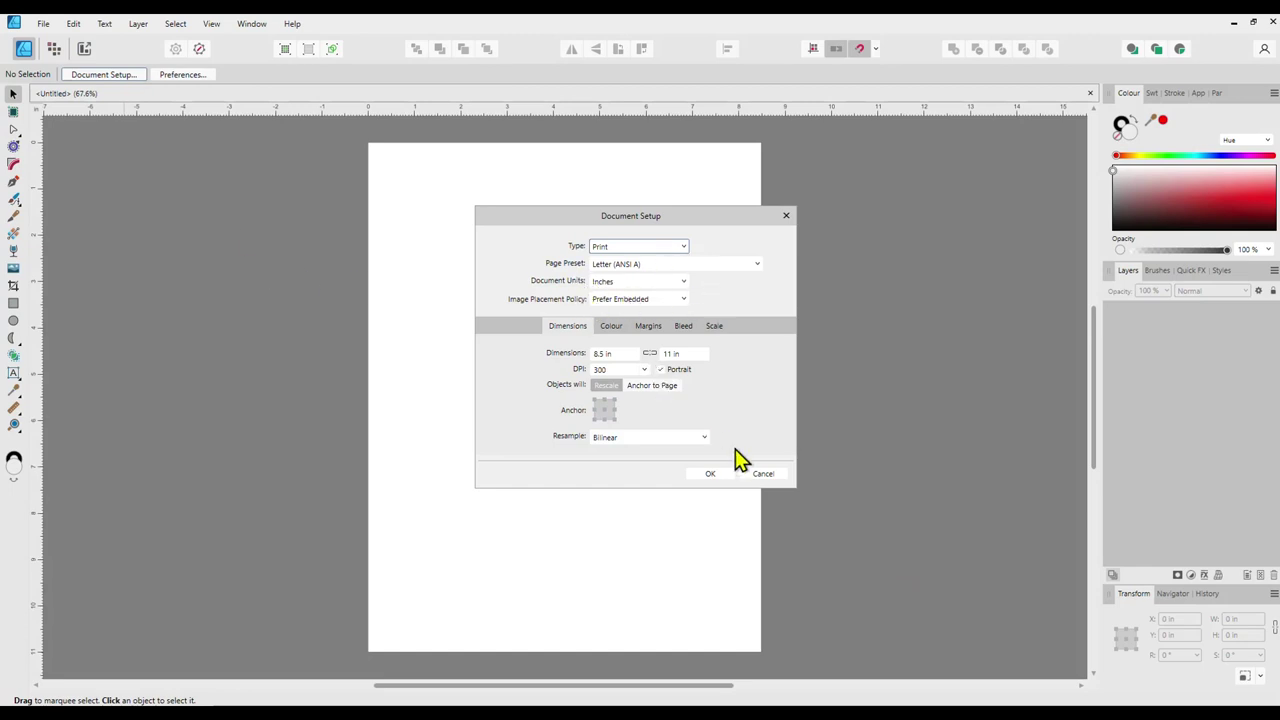
click(710, 474)
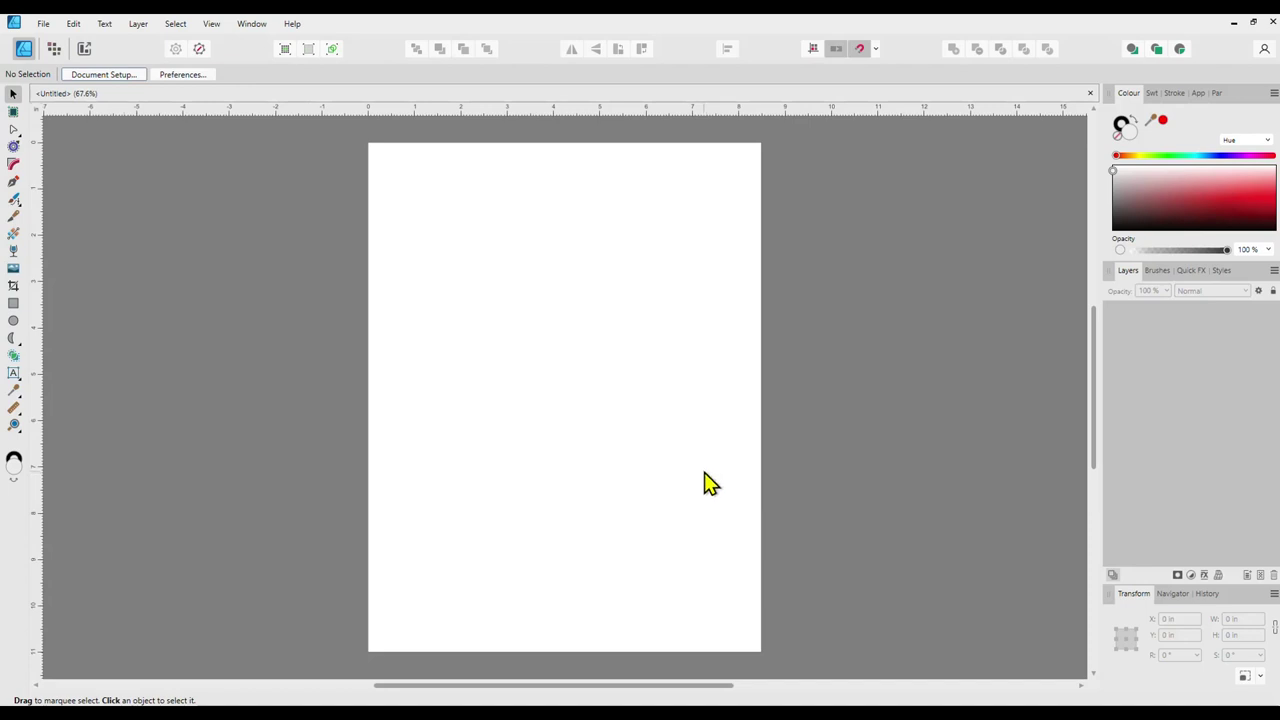
Draw a circle about 0.21 in wide near the page's upper-left corner and add the artistic text "123" beside it
click(13, 328)
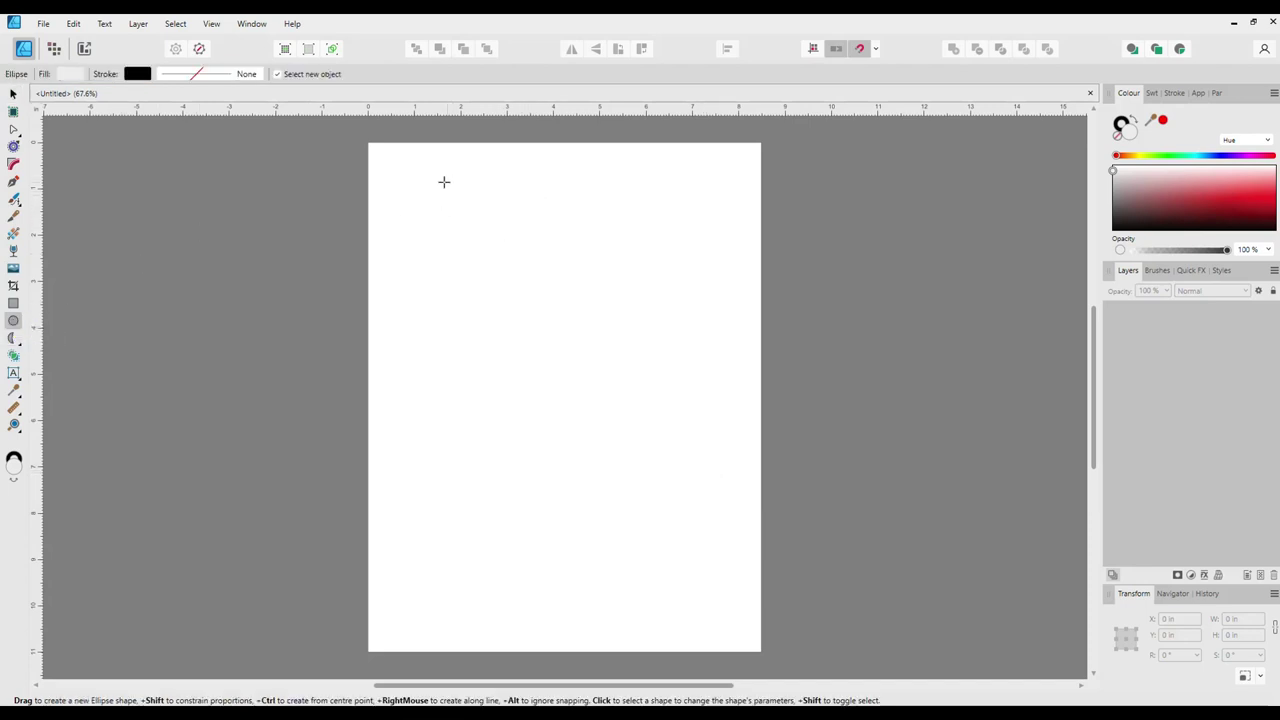
drag(444, 174, 450, 183)
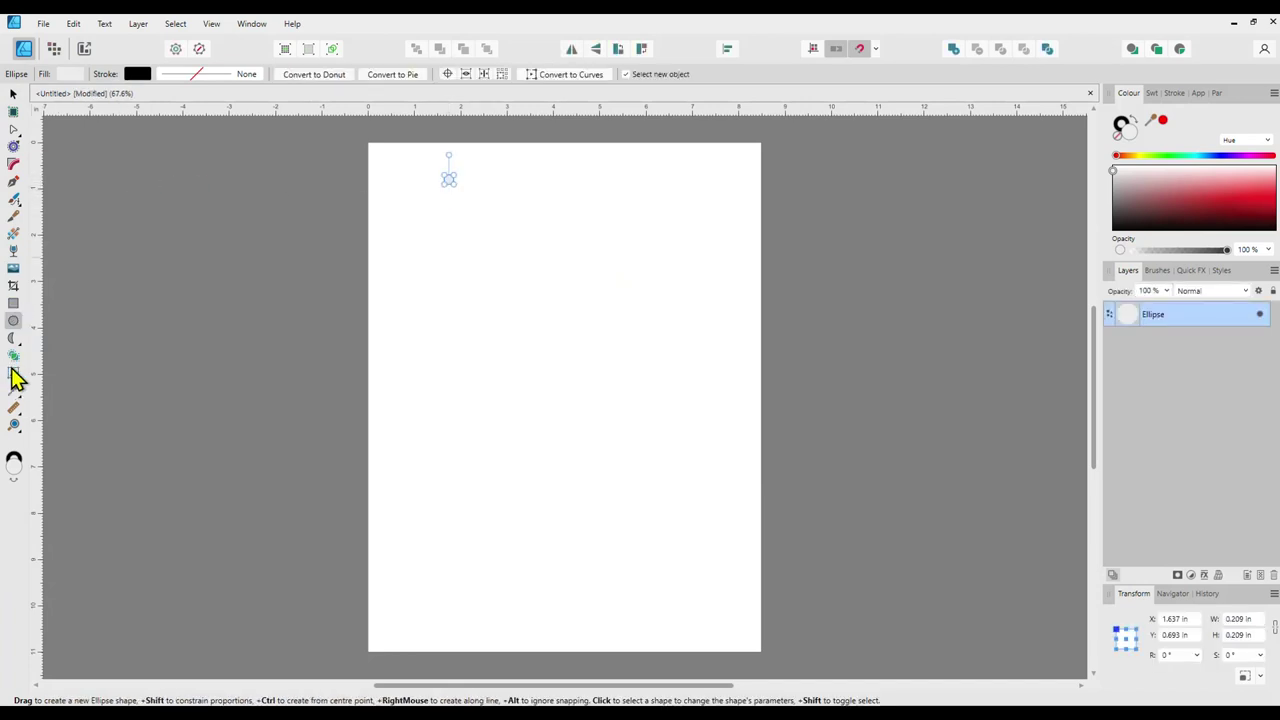
drag(14, 381, 52, 376)
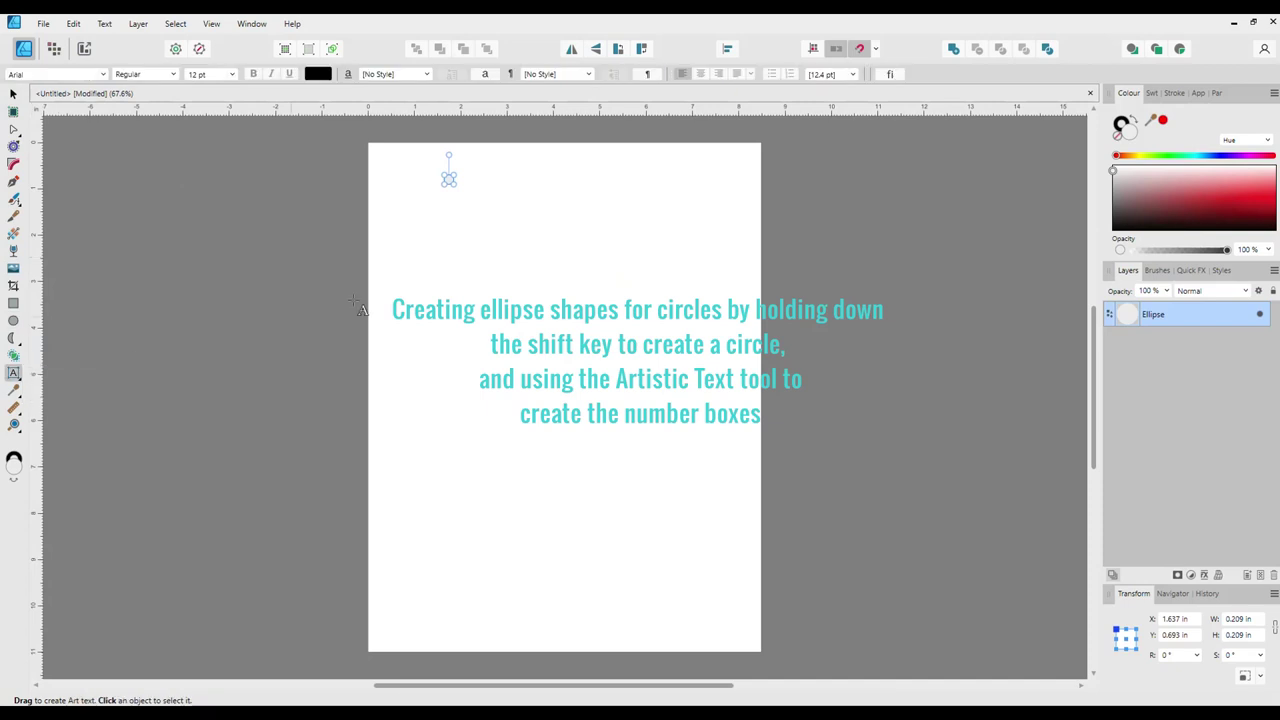
drag(407, 183, 426, 185)
text(123)
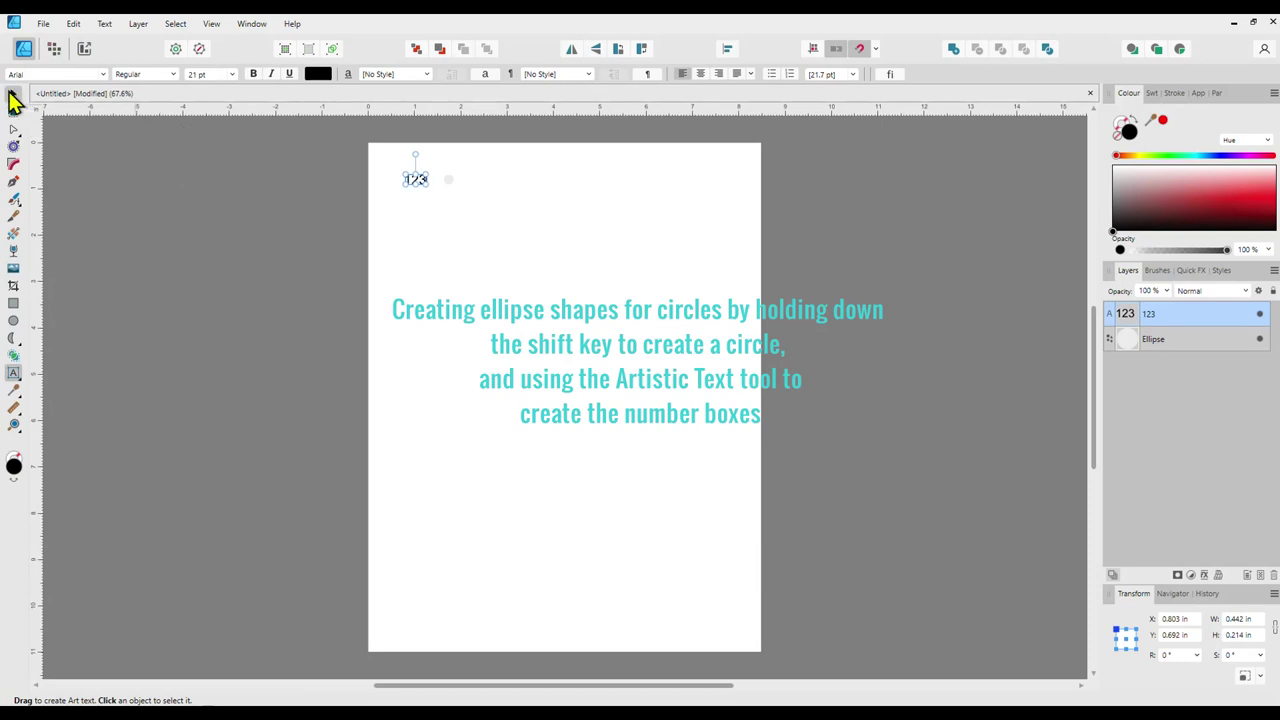
Set the font of the "123" text to Comic Sans MS
click(13, 94)
key(space)
drag(457, 240, 612, 410)
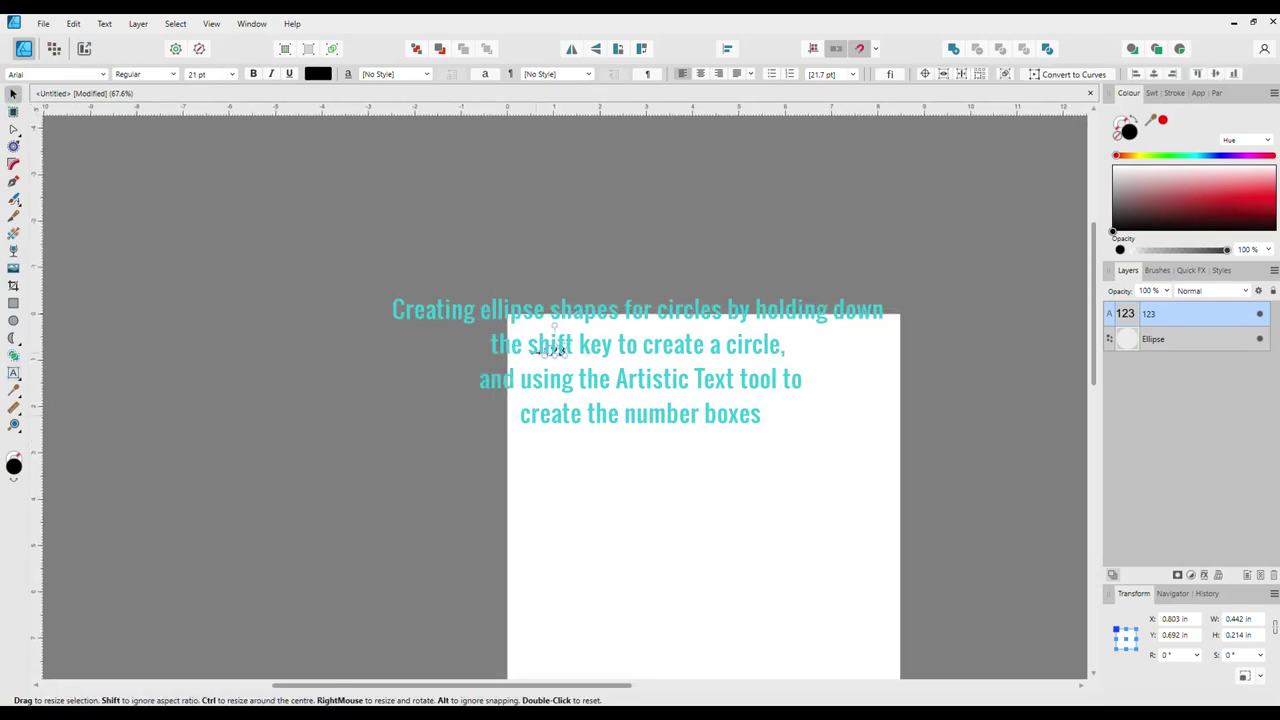
key(ctrl+plus)
key(ctrl+plus)
key(ctrl+plus)
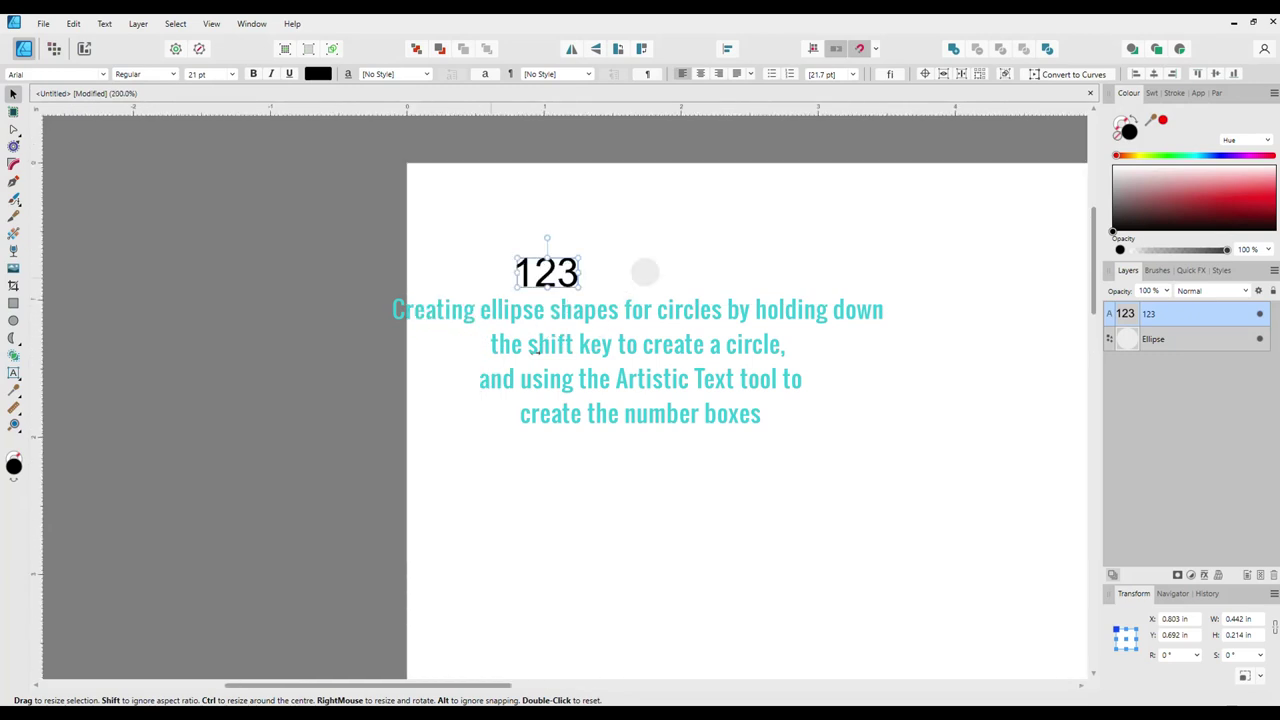
double_click(524, 276)
drag(520, 276, 583, 274)
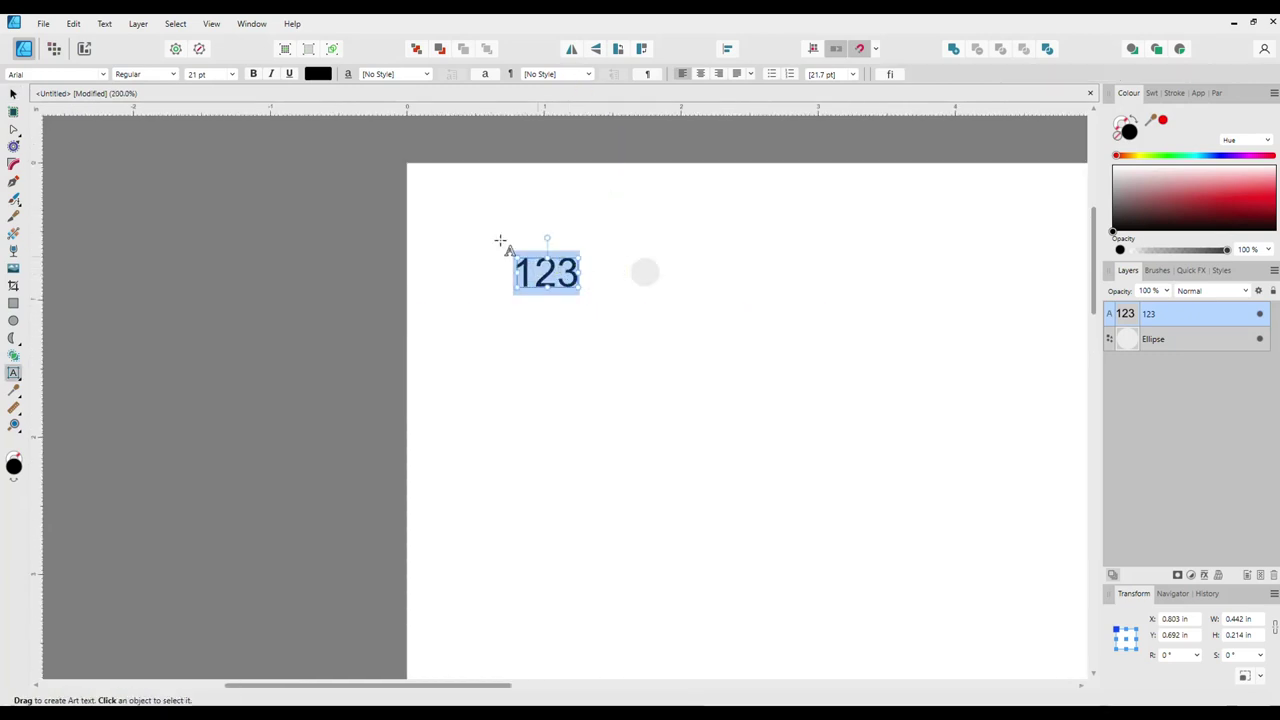
click(97, 74)
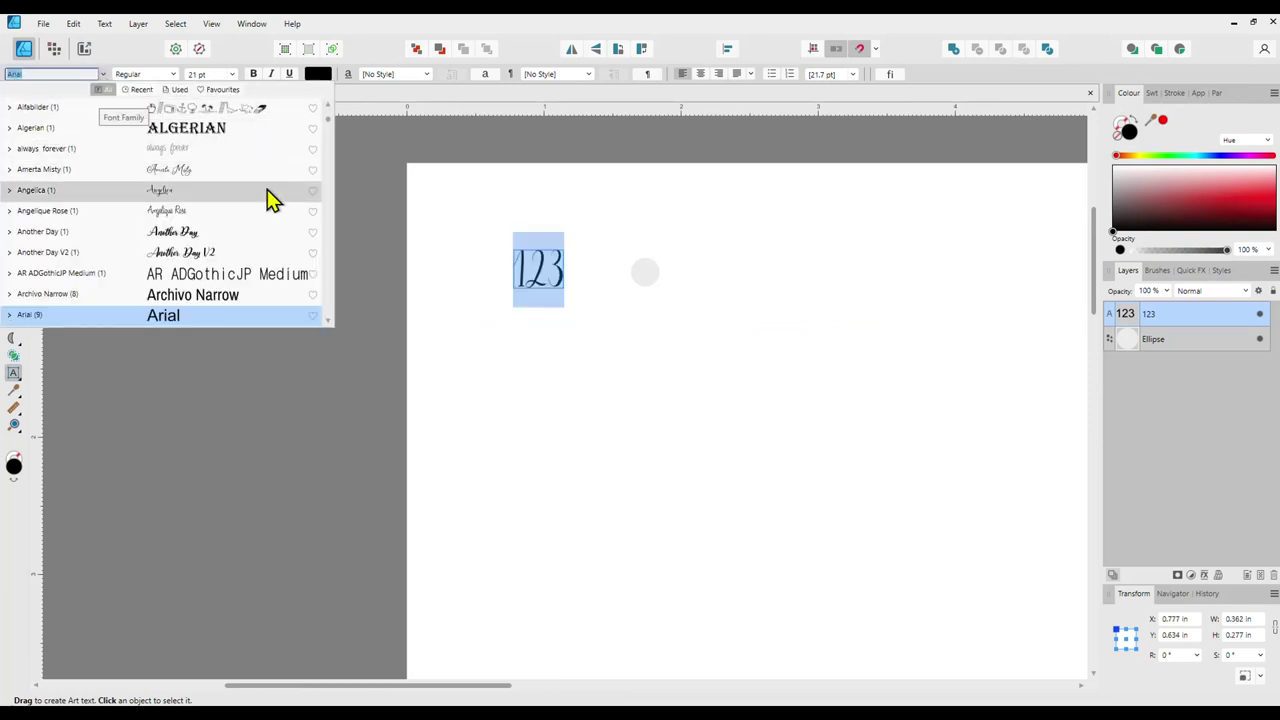
text(comi)
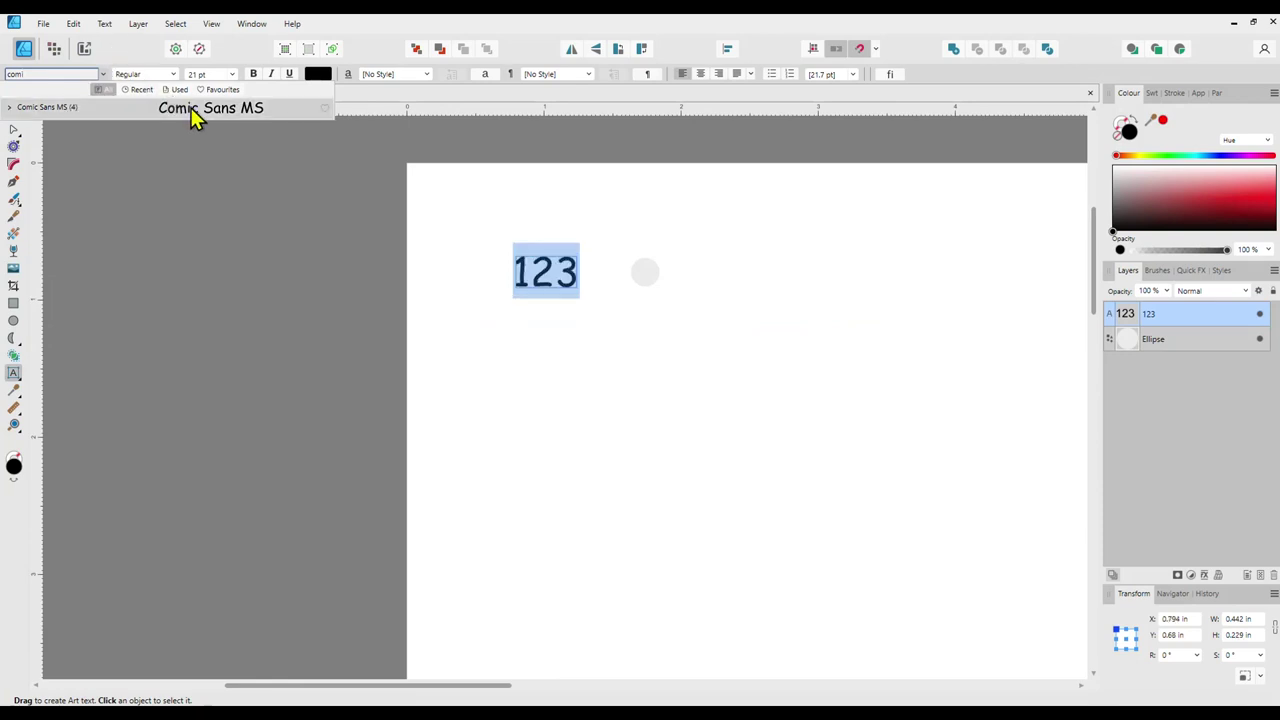
click(196, 110)
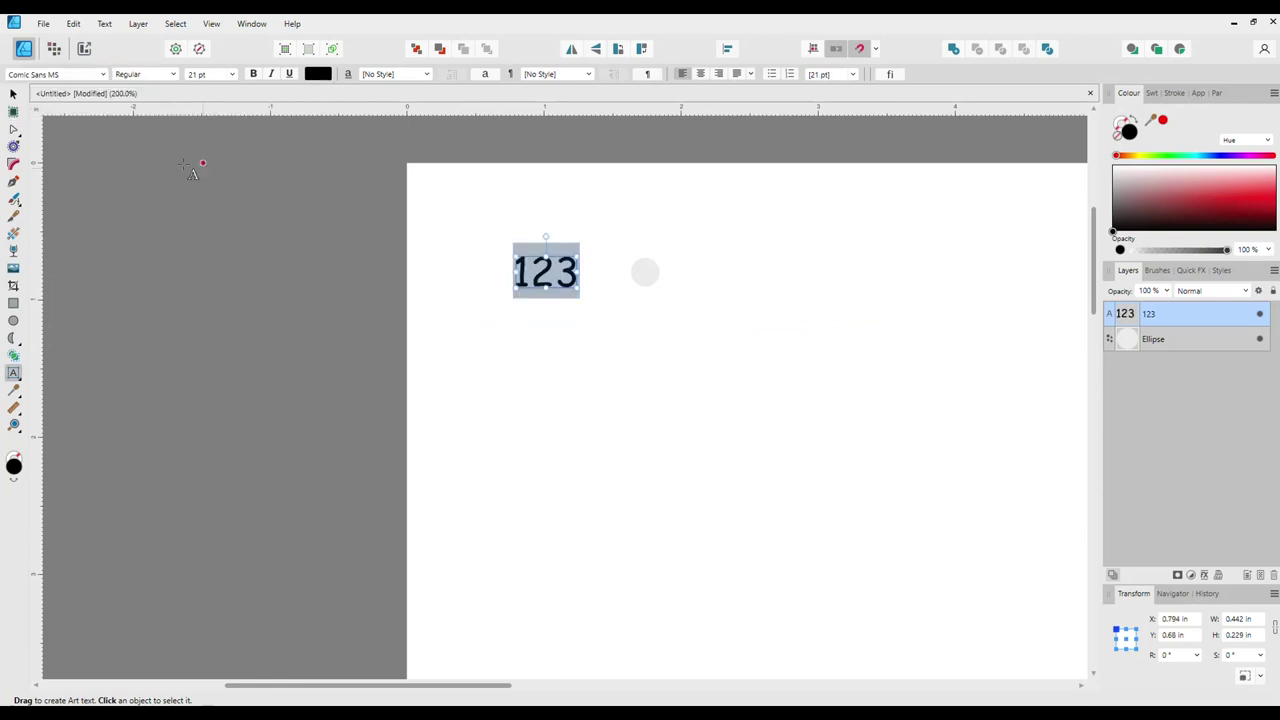
Fill the circle black with no stroke and place it, about 0.17 in wide, closer to the "123" text
click(13, 93)
click(645, 272)
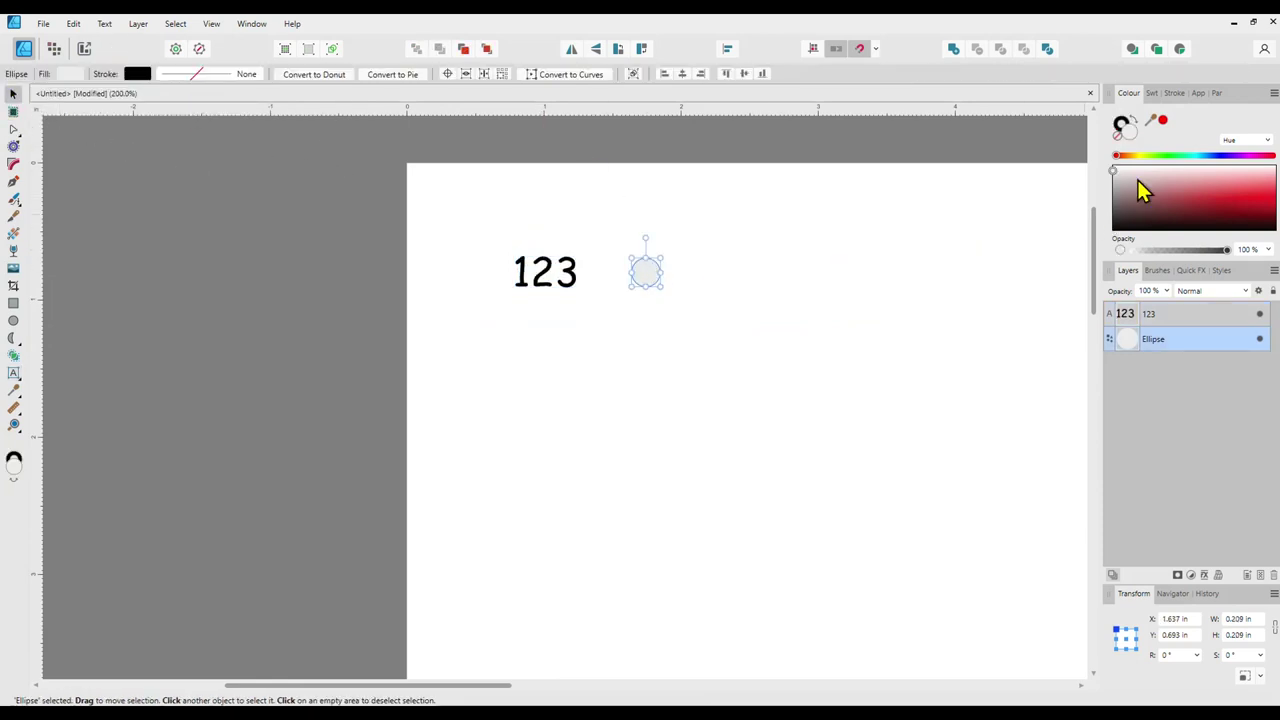
click(1130, 130)
click(1122, 123)
click(1117, 135)
drag(645, 270, 616, 285)
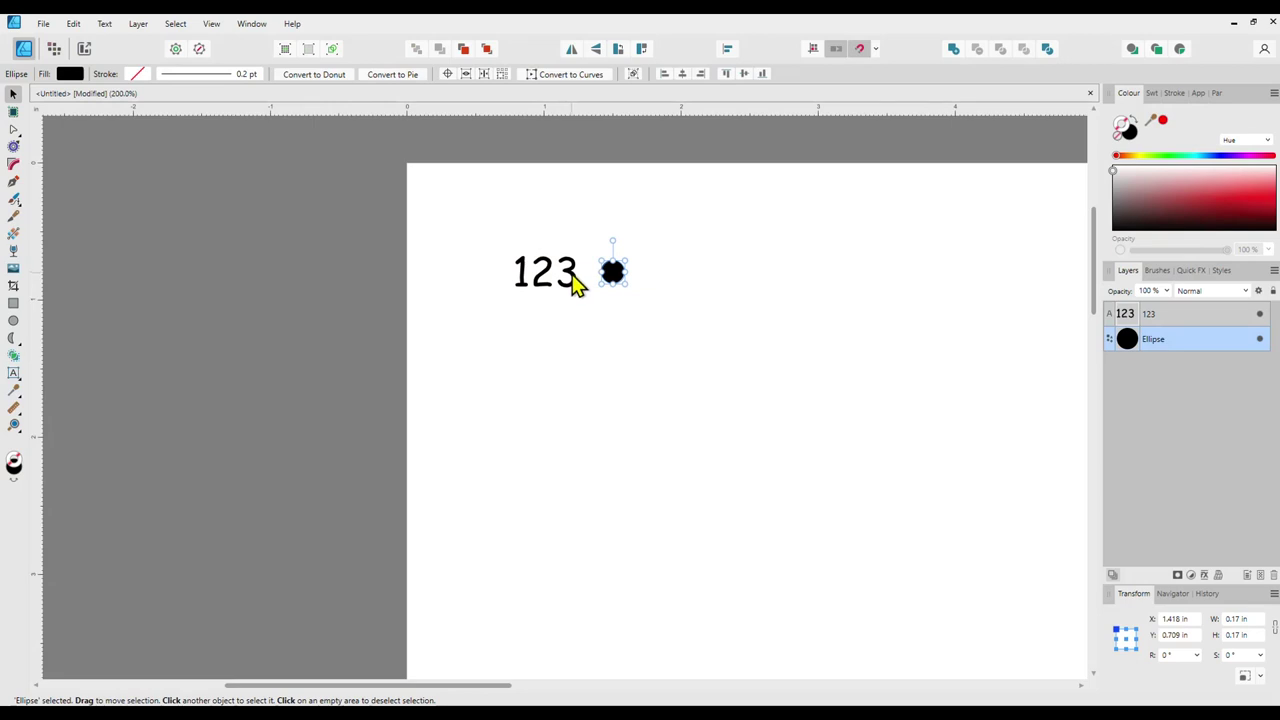
Duplicate the "123" text and black dot together and place the copy directly below the original pair
click(574, 283)
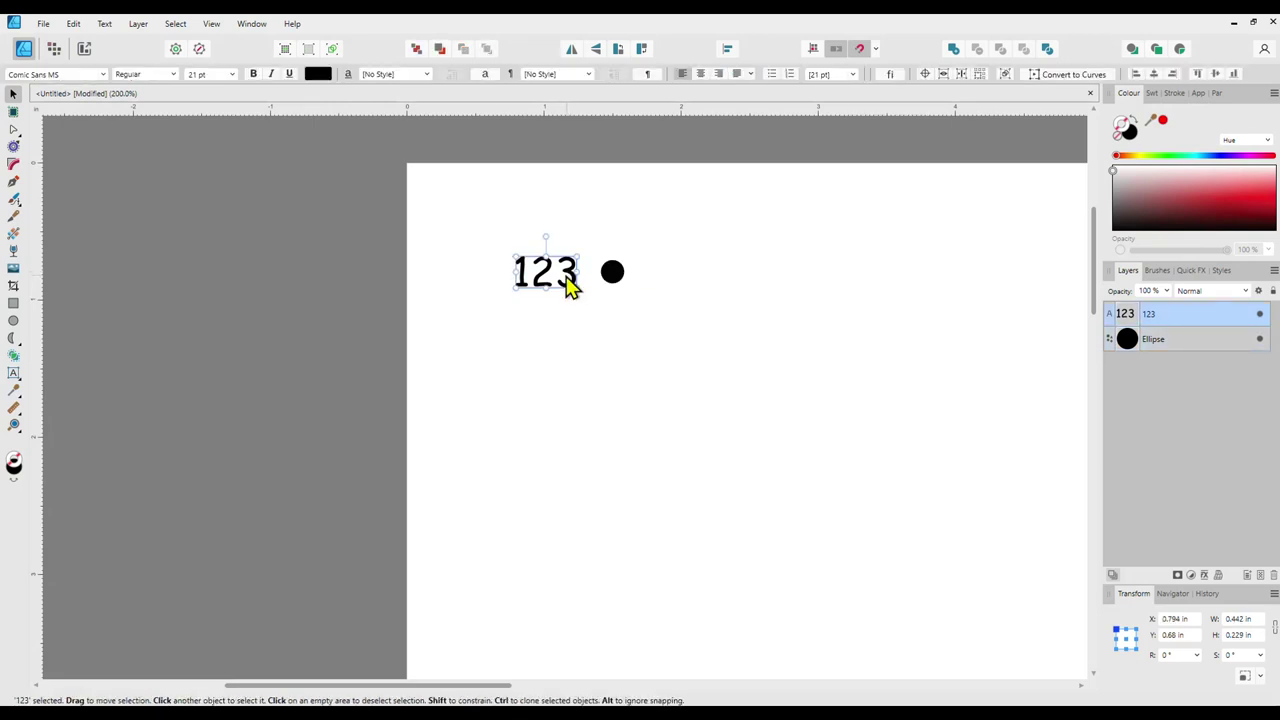
drag(479, 229, 657, 326)
drag(612, 276, 612, 320)
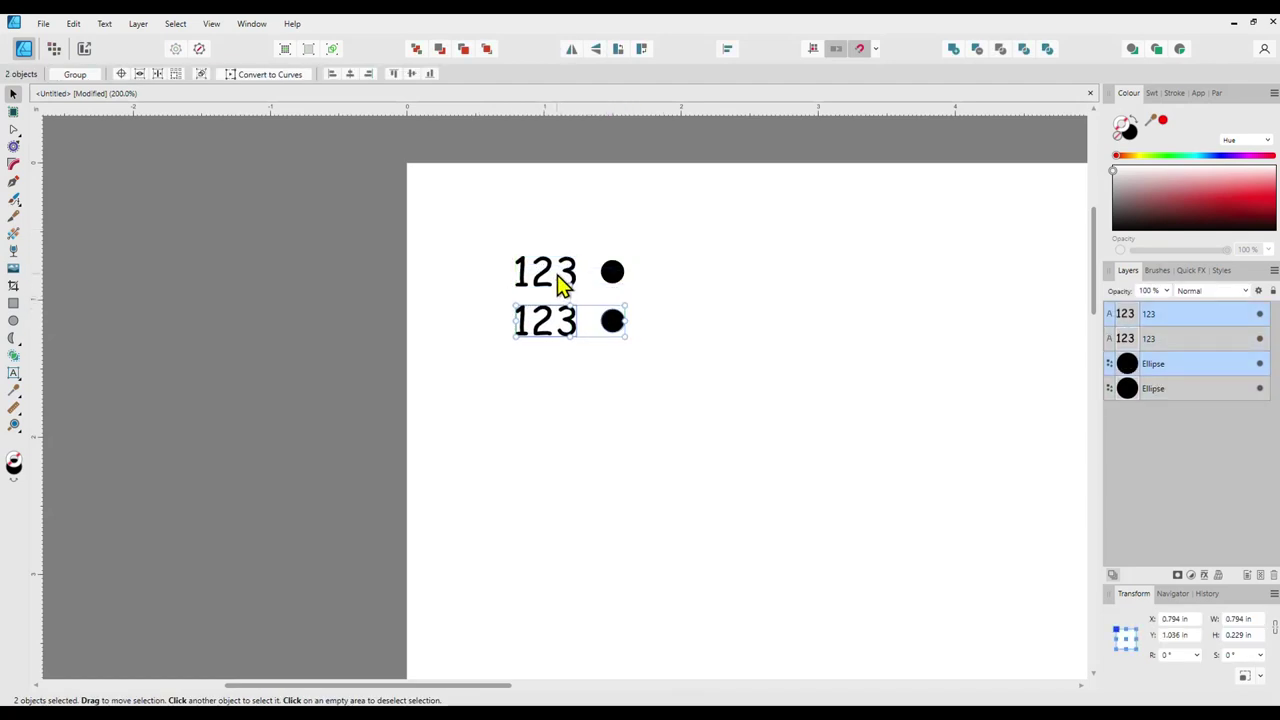
Change the upper number text to 1 and the lower number text to 2
double_click(545, 277)
drag(530, 272, 575, 275)
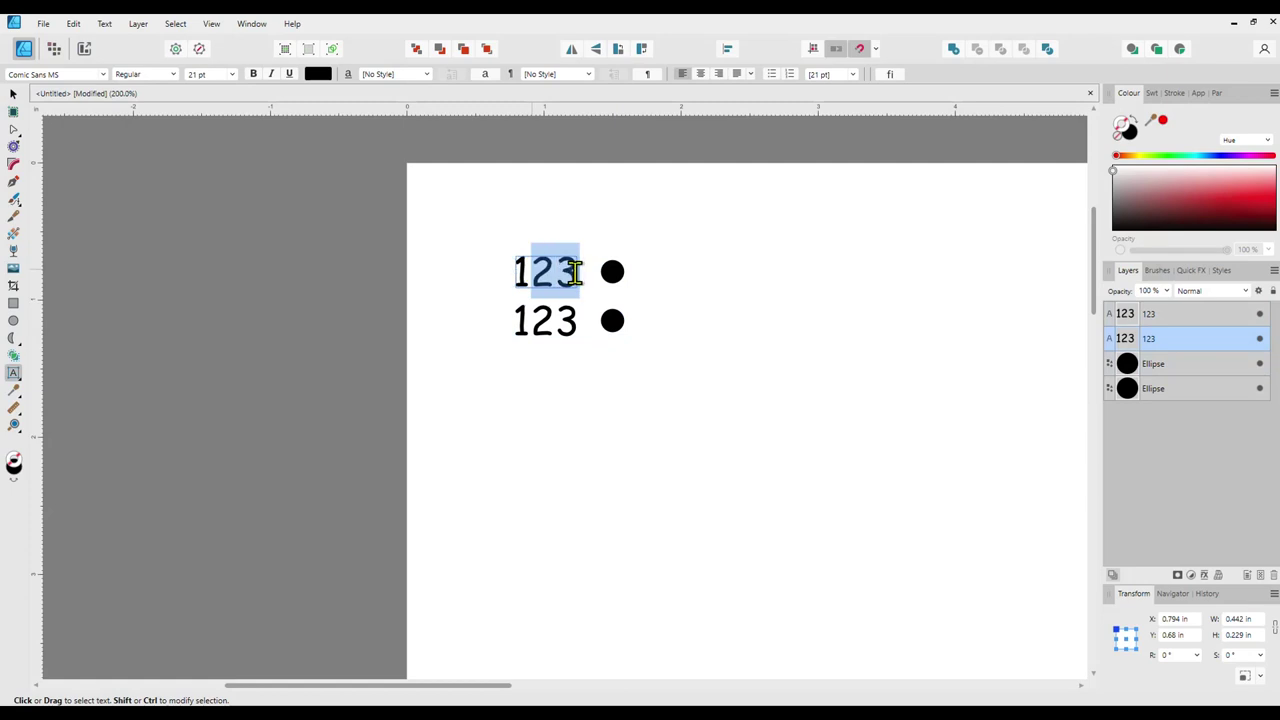
key(BackSpace)
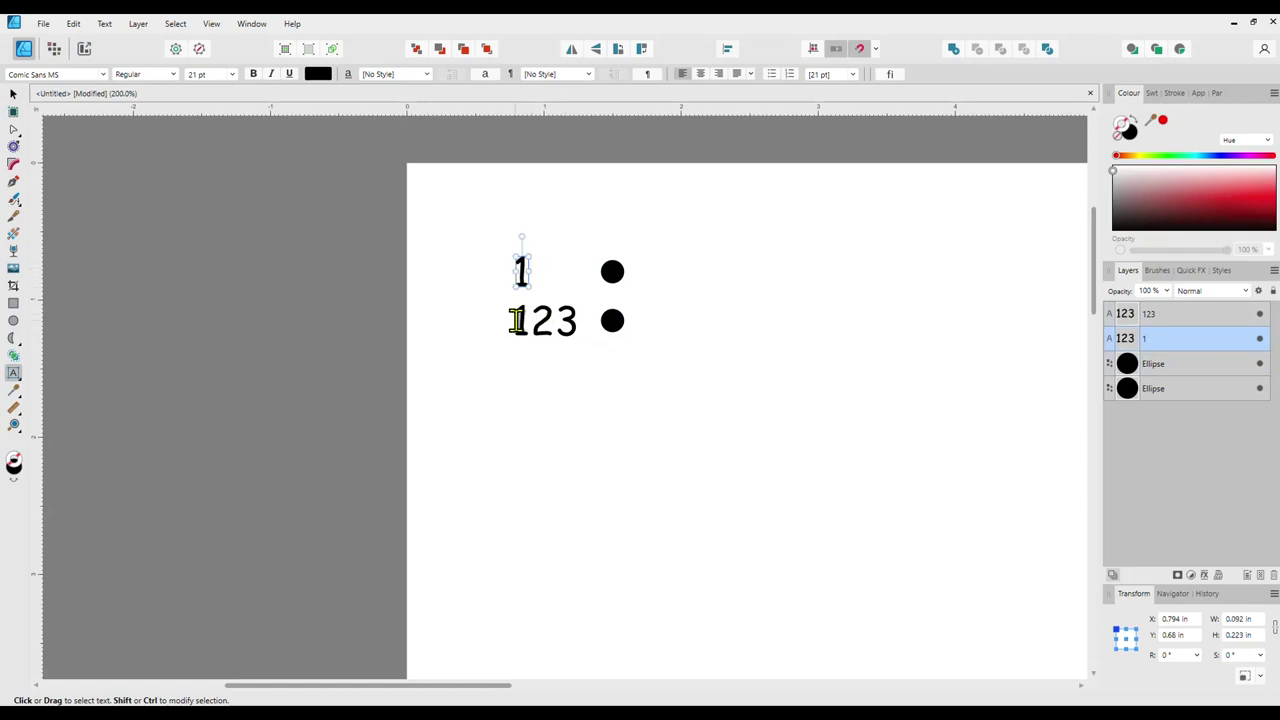
drag(517, 320, 566, 320)
text(2)
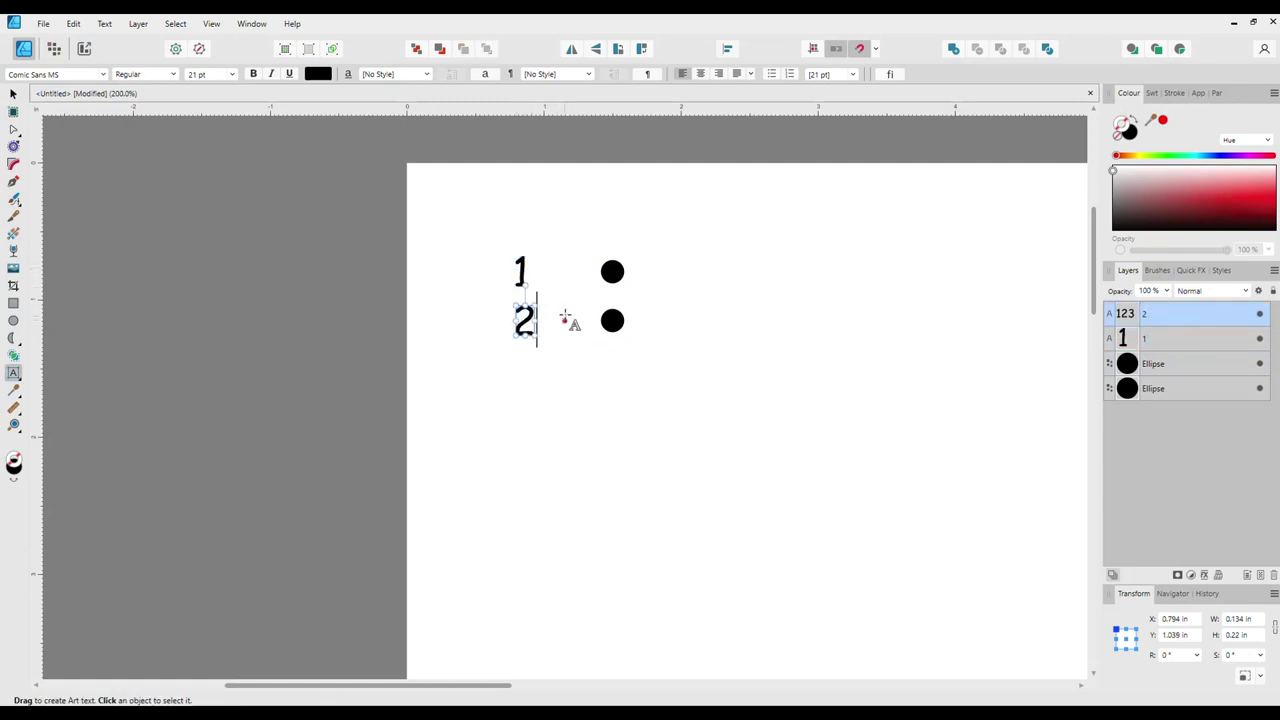
Right-align the texts 1 and 2 and position them close beside their dots
drag(524, 271, 516, 272)
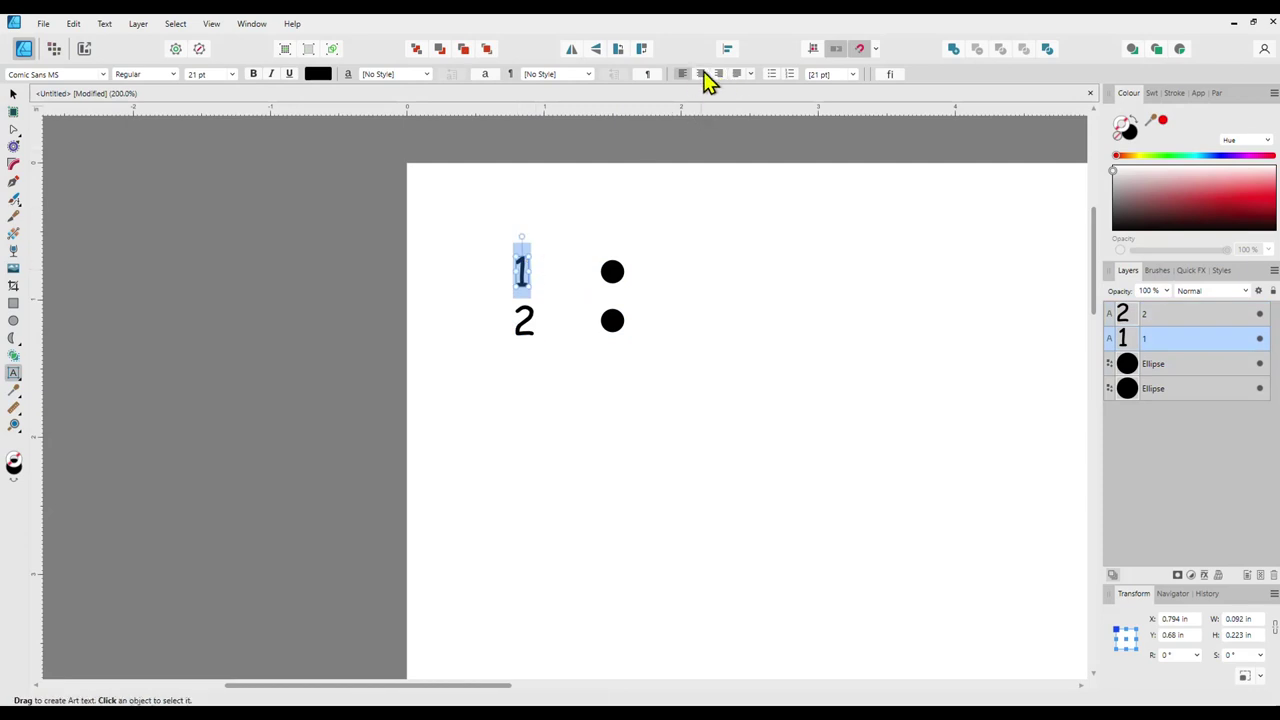
drag(514, 320, 534, 320)
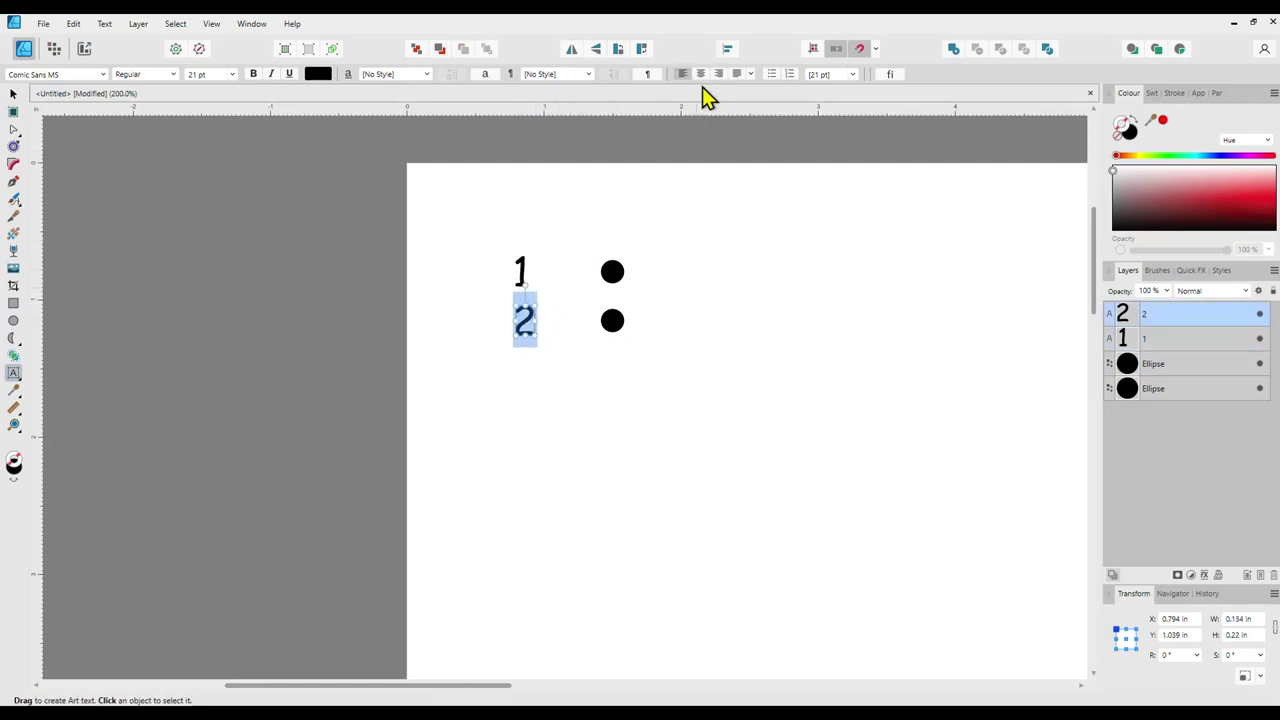
click(719, 74)
click(13, 93)
drag(472, 230, 571, 329)
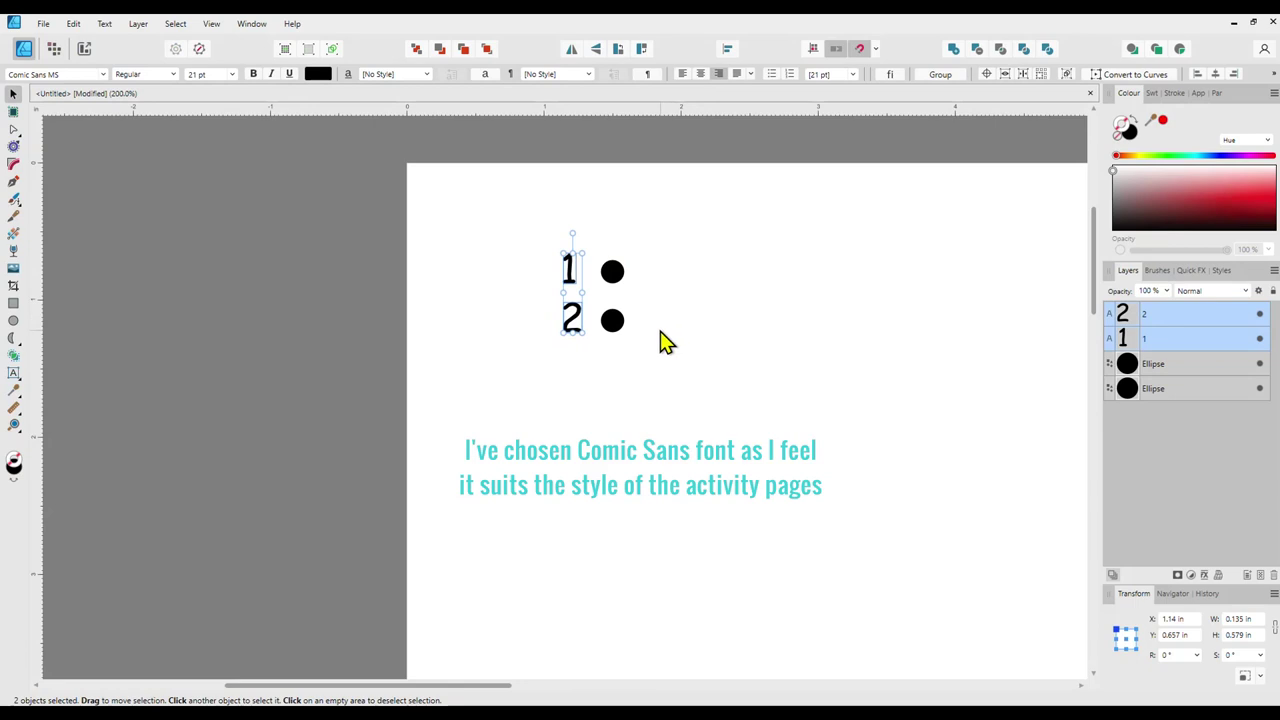
click(518, 231)
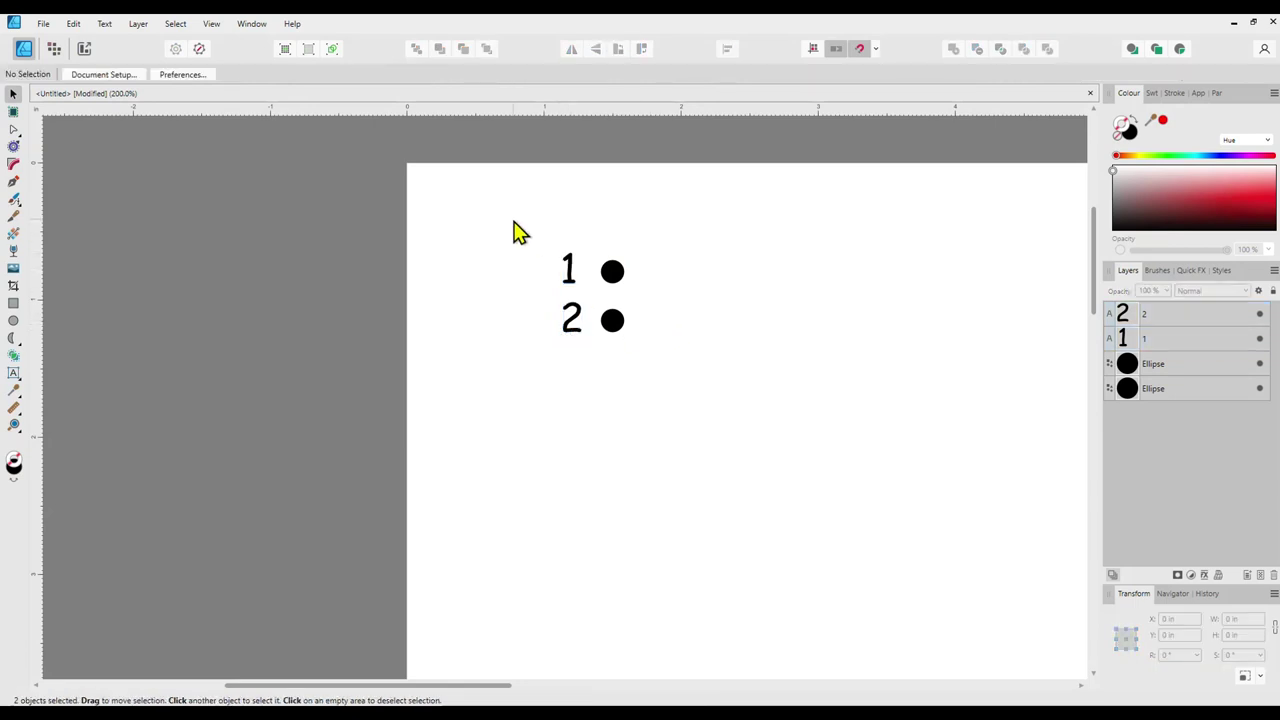
Duplicate the two number-and-dot rows and place the copies directly below them in the same column
drag(513, 220, 680, 371)
key(ctrl+j)
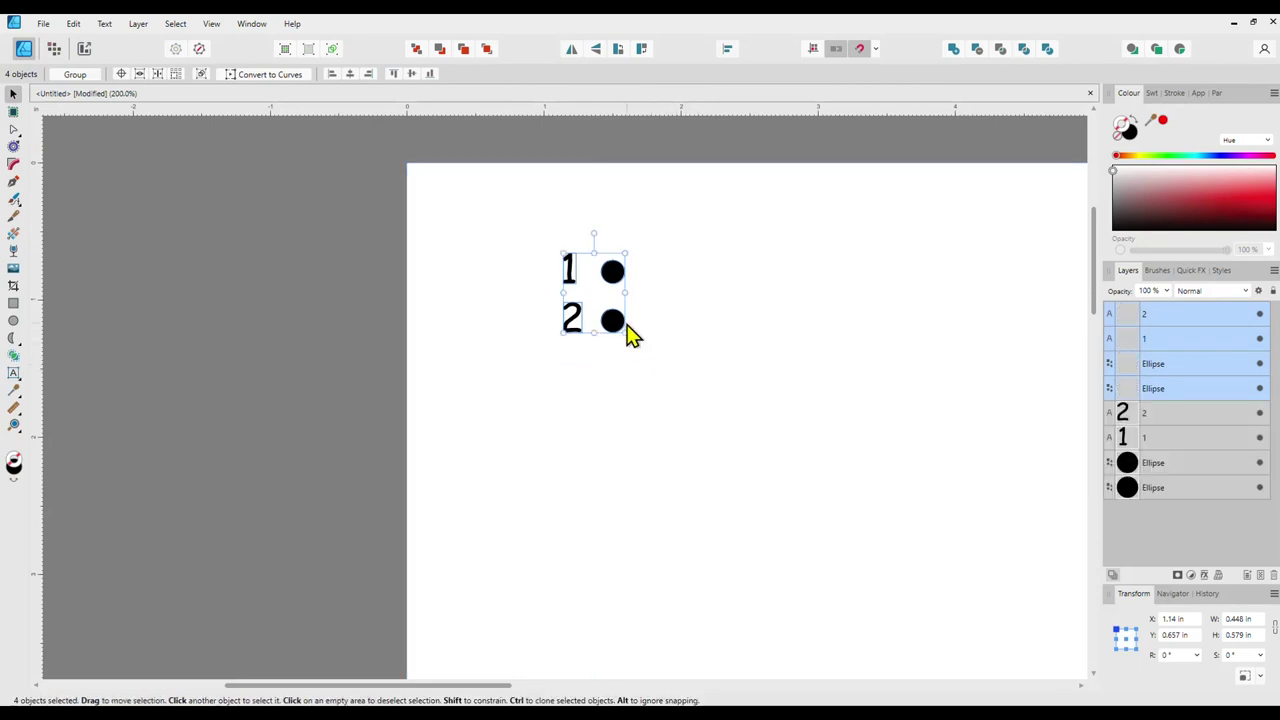
drag(614, 329, 611, 424)
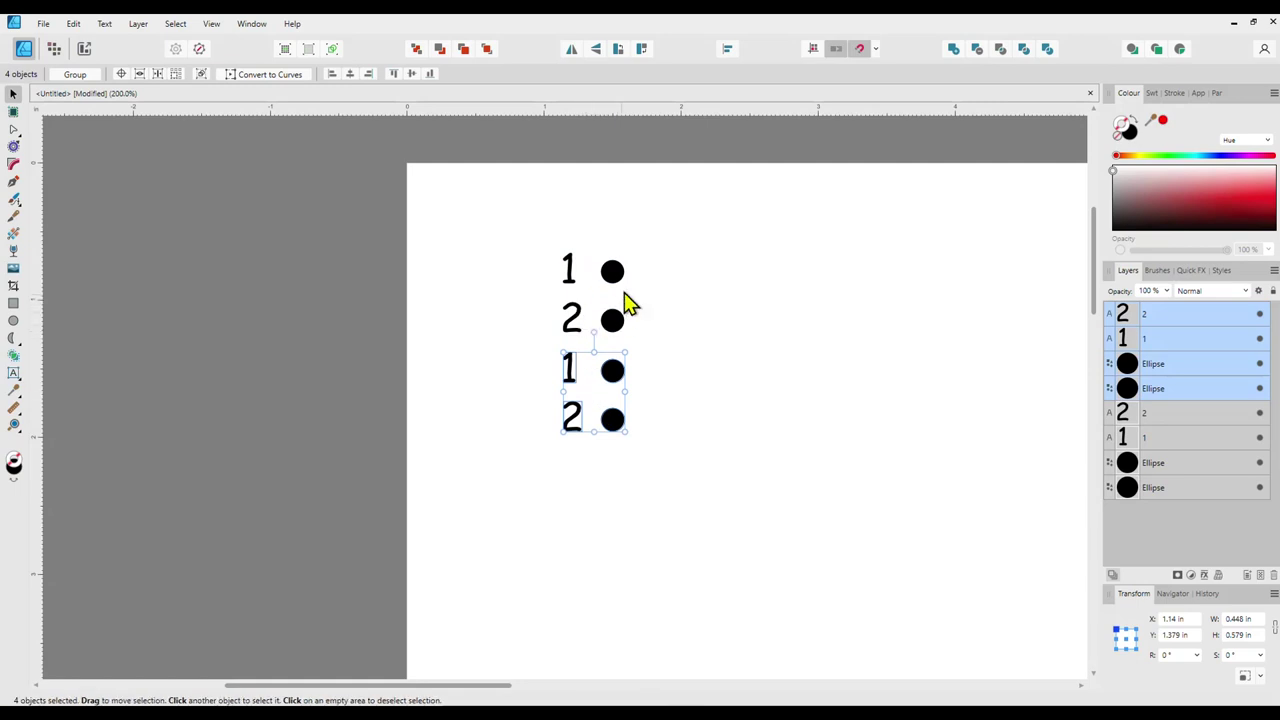
Change the numbers in the two duplicated rows to 3 and 4
click(569, 371)
double_click(569, 371)
double_click(569, 371)
text(3)
double_click(570, 418)
text(4)
Copy all four number-and-dot rows straight down beneath the existing ones to extend the column
click(13, 93)
key(ctrl+a)
drag(618, 433, 614, 635)
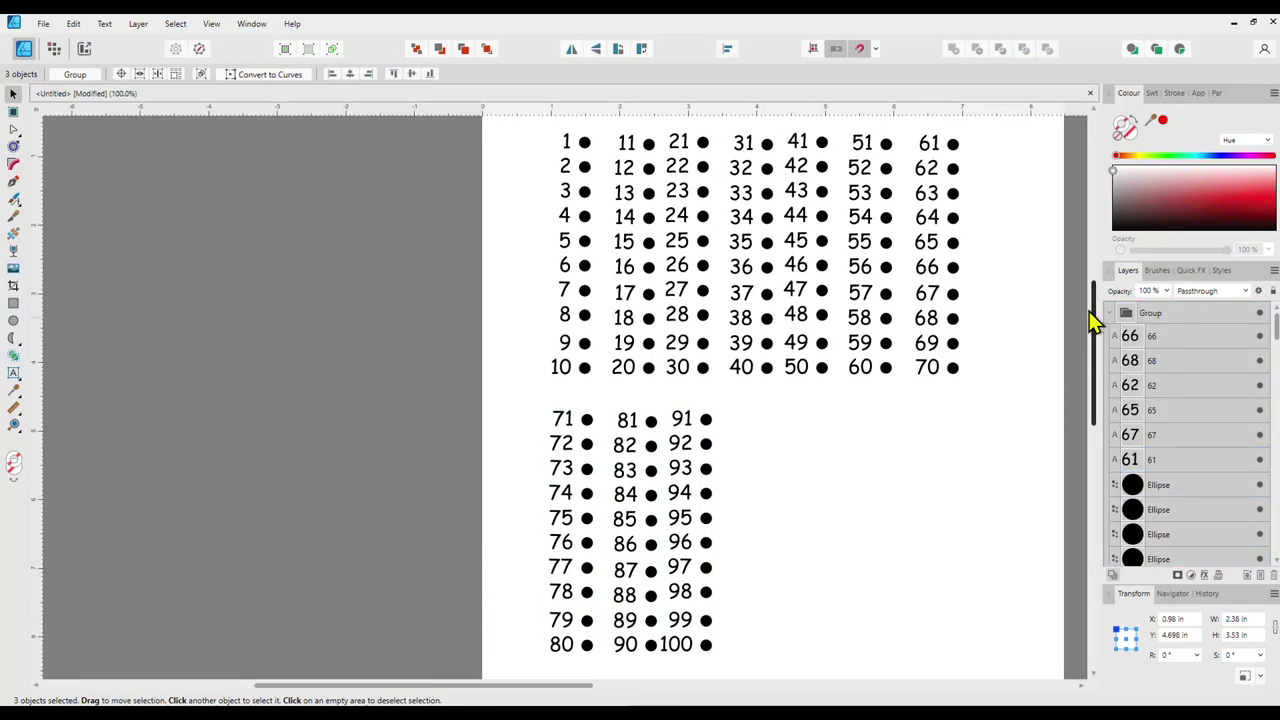
drag(1089, 311, 1092, 278)
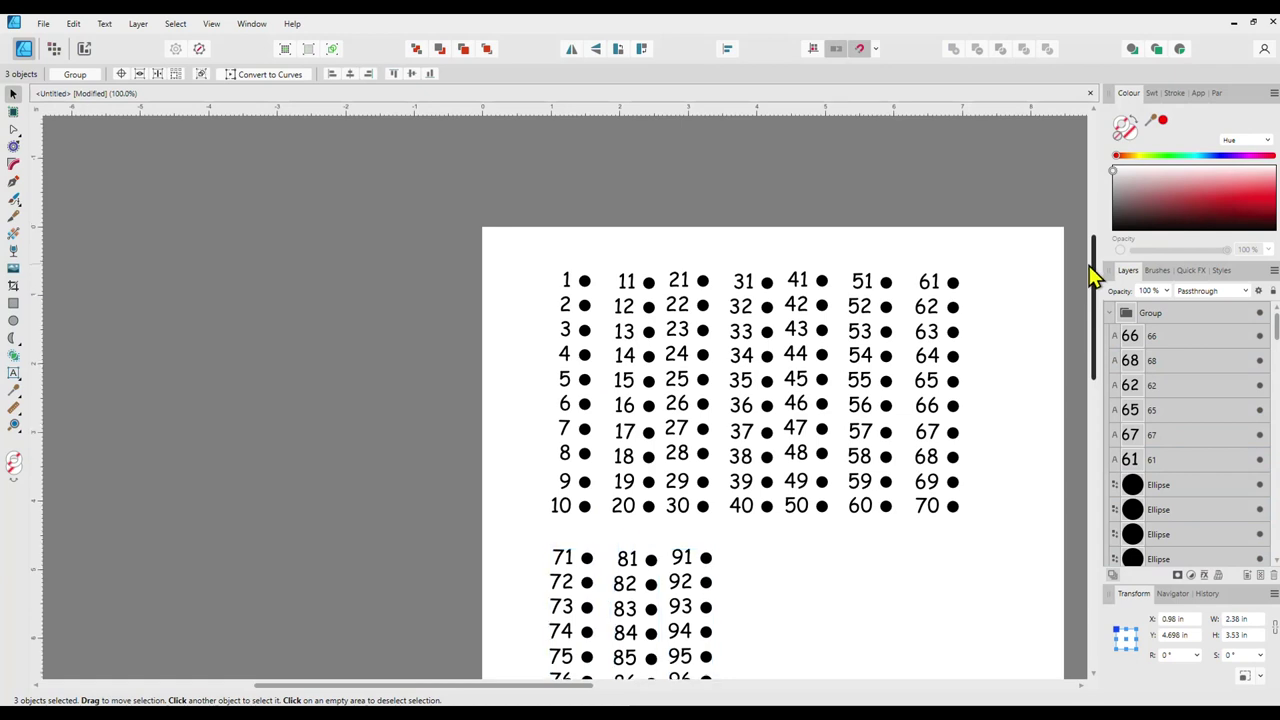
drag(1092, 278, 1095, 345)
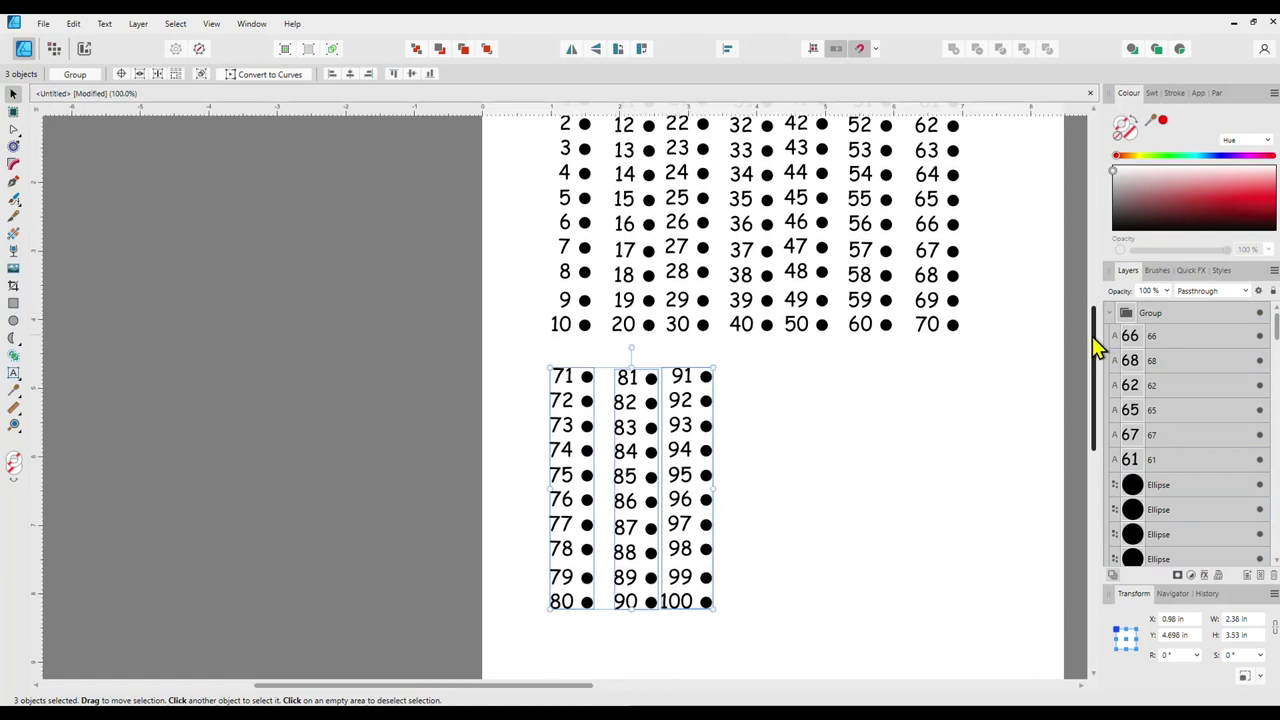
drag(1095, 345, 1097, 285)
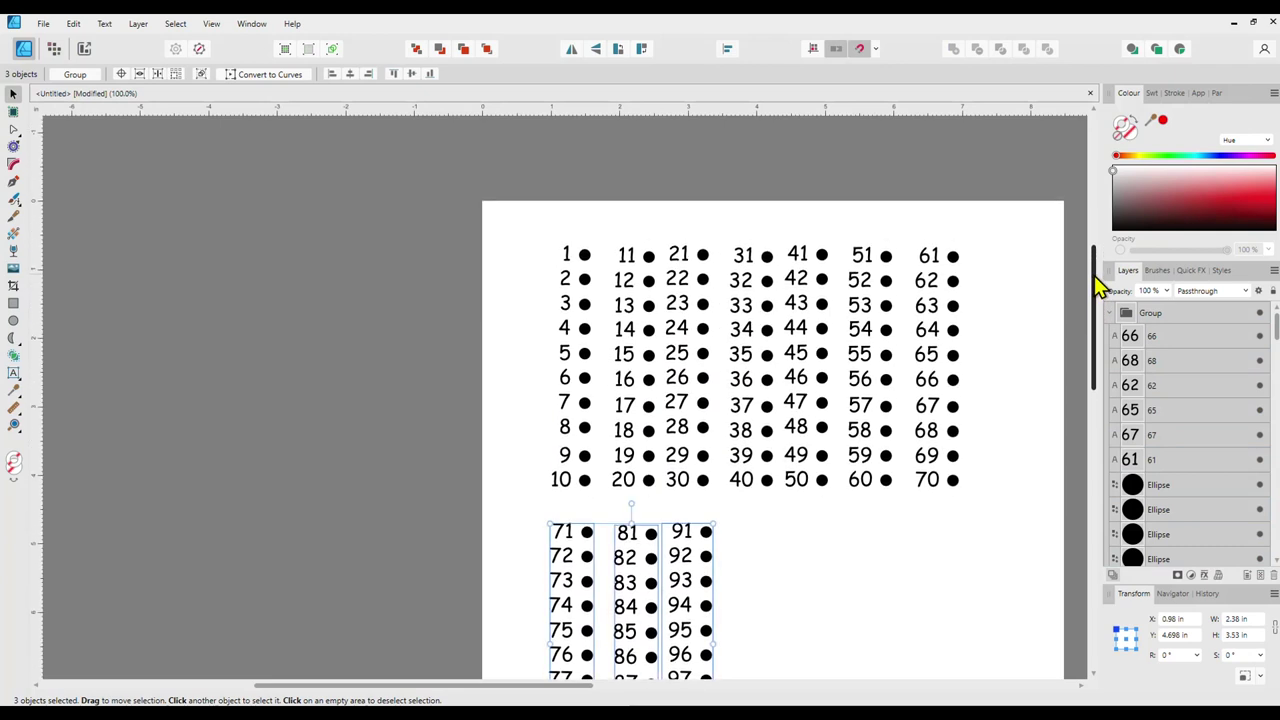
drag(1093, 277, 1008, 245)
Draw an artboard beside the page and set its size to 8.25 in wide by 11.5 in high
key(ctrl+0)
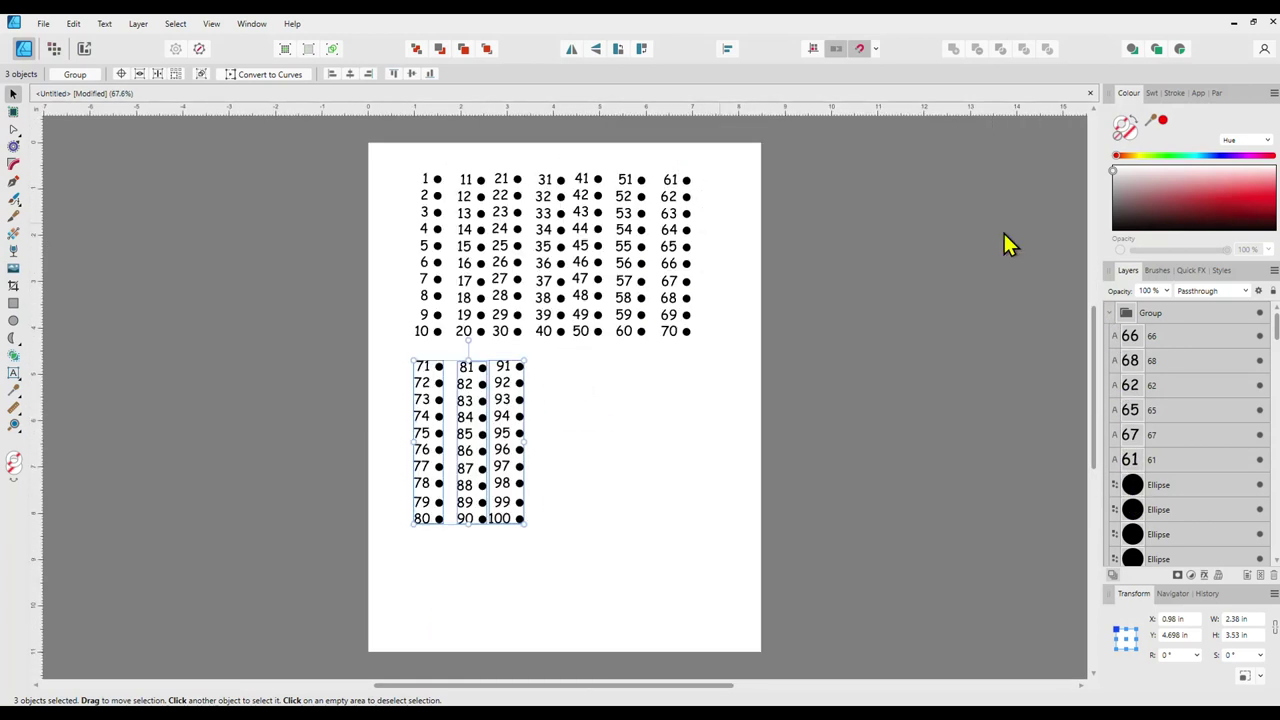
click(13, 113)
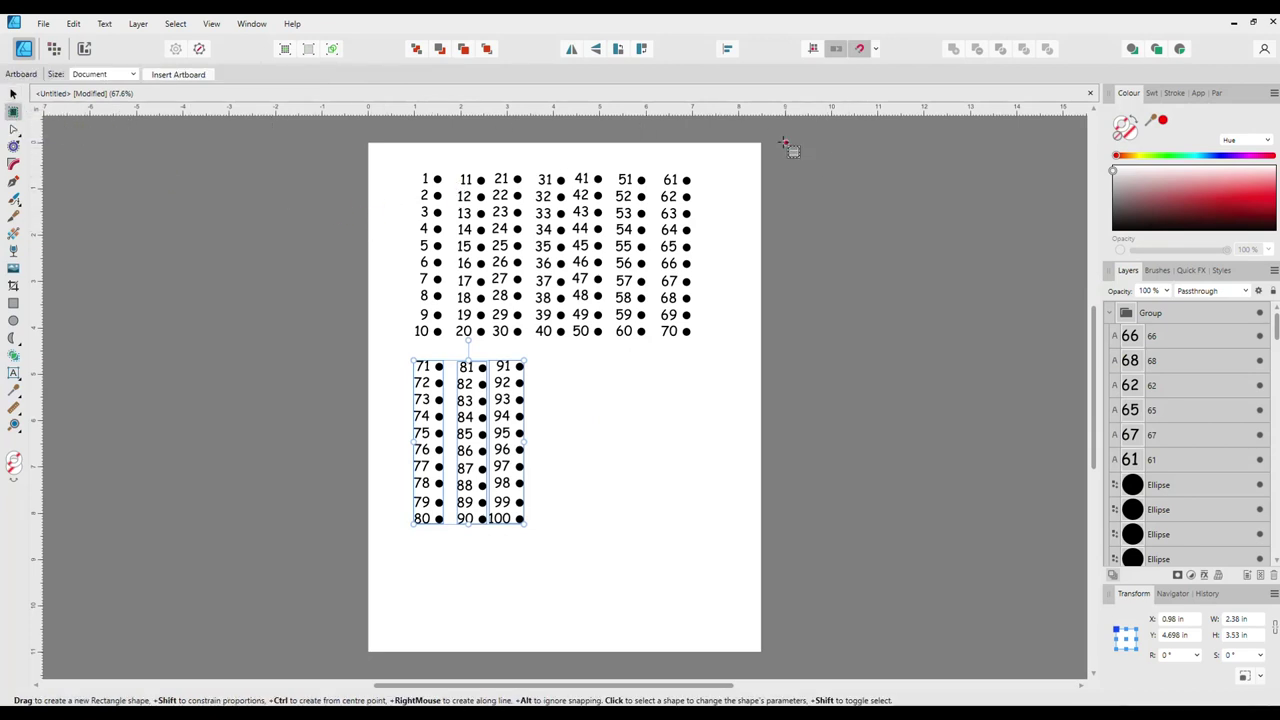
drag(769, 143, 1010, 652)
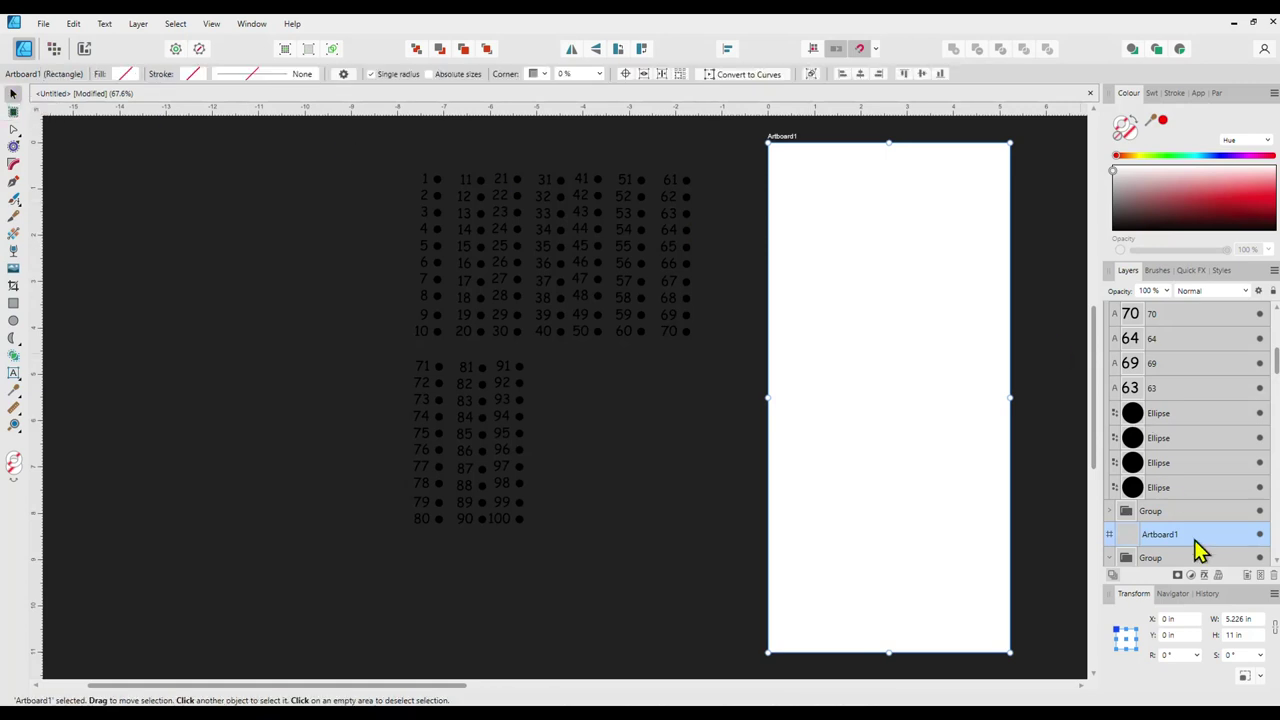
click(1252, 635)
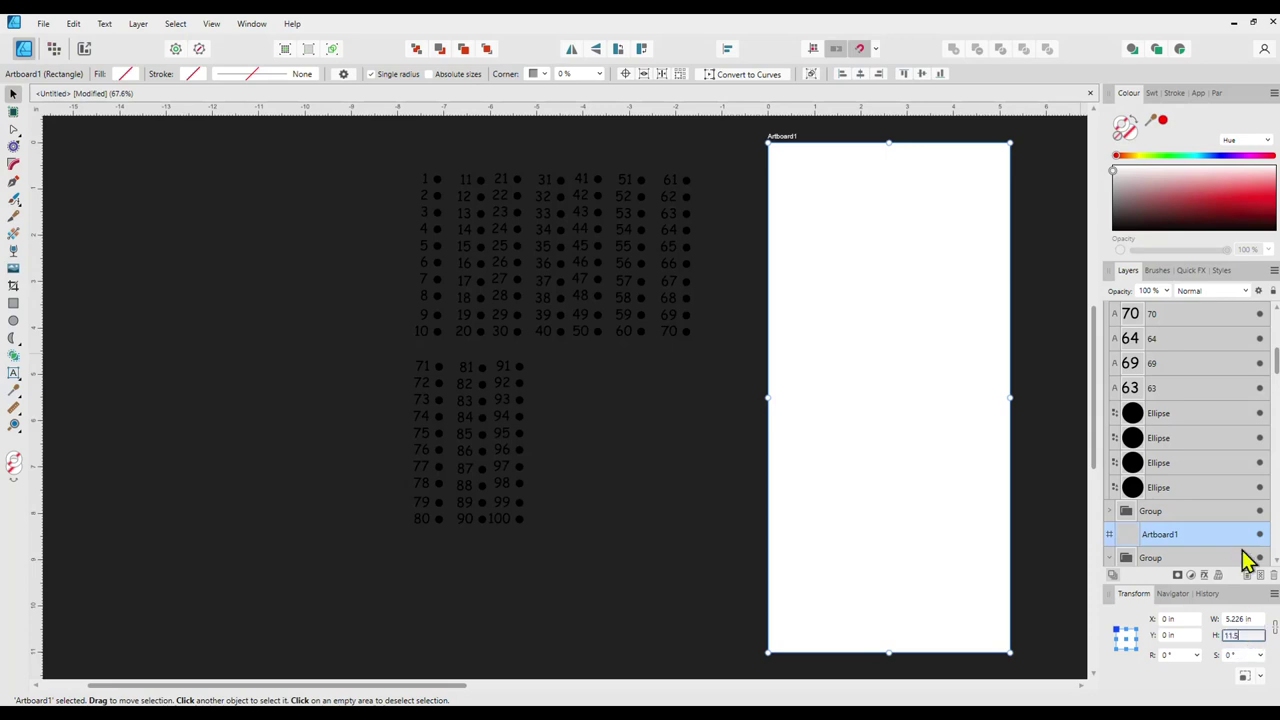
click(1261, 619)
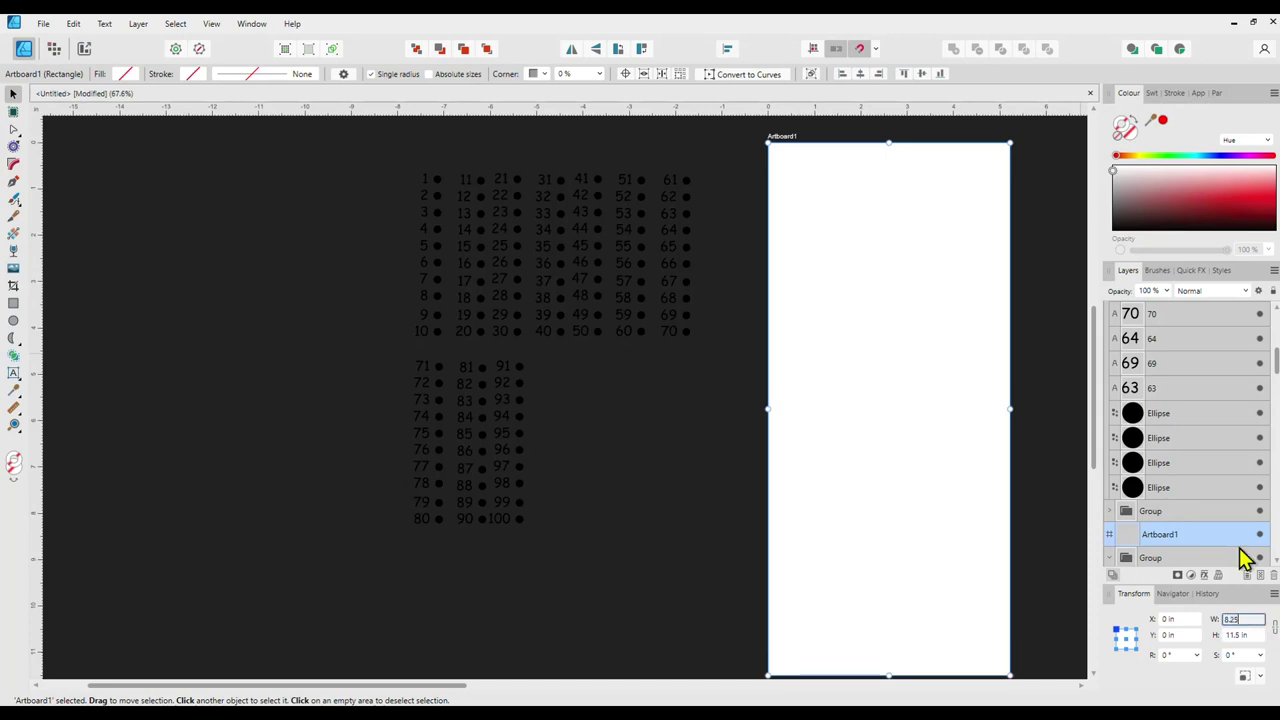
key(Return)
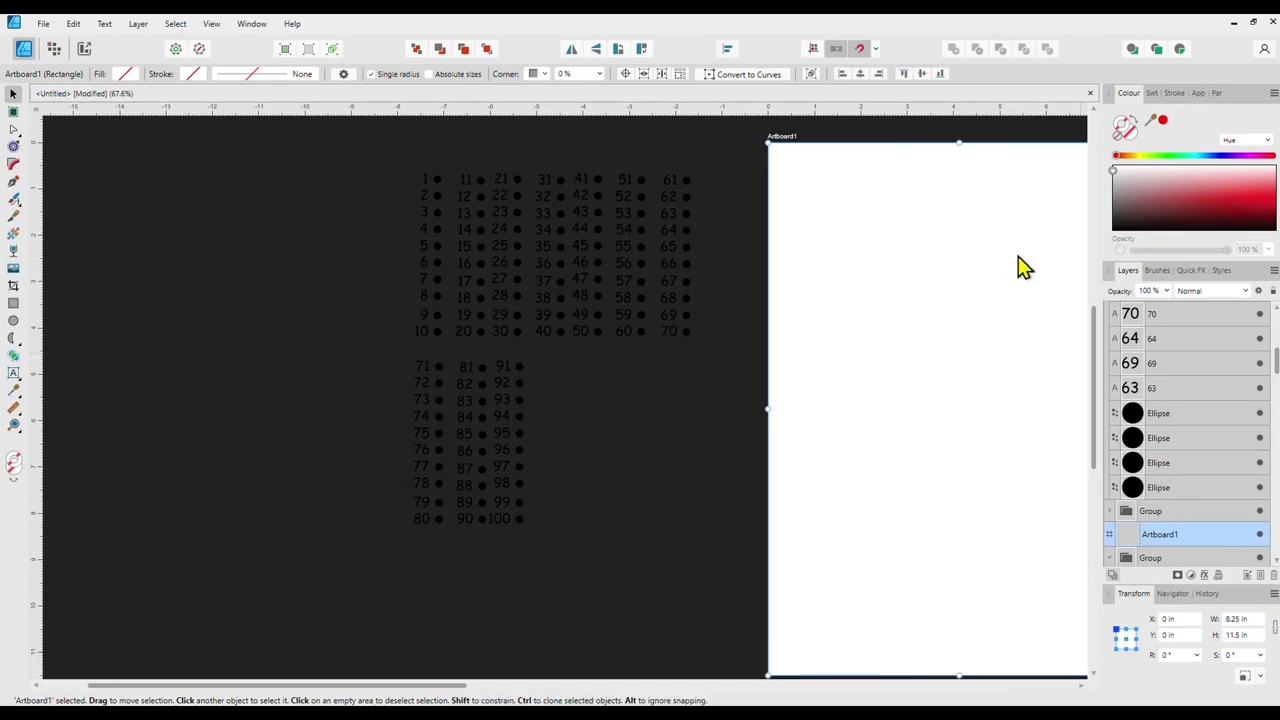
Move the artboard behind the number-and-dot columns and place a duplicate of it directly beside it
drag(460, 695, 567, 694)
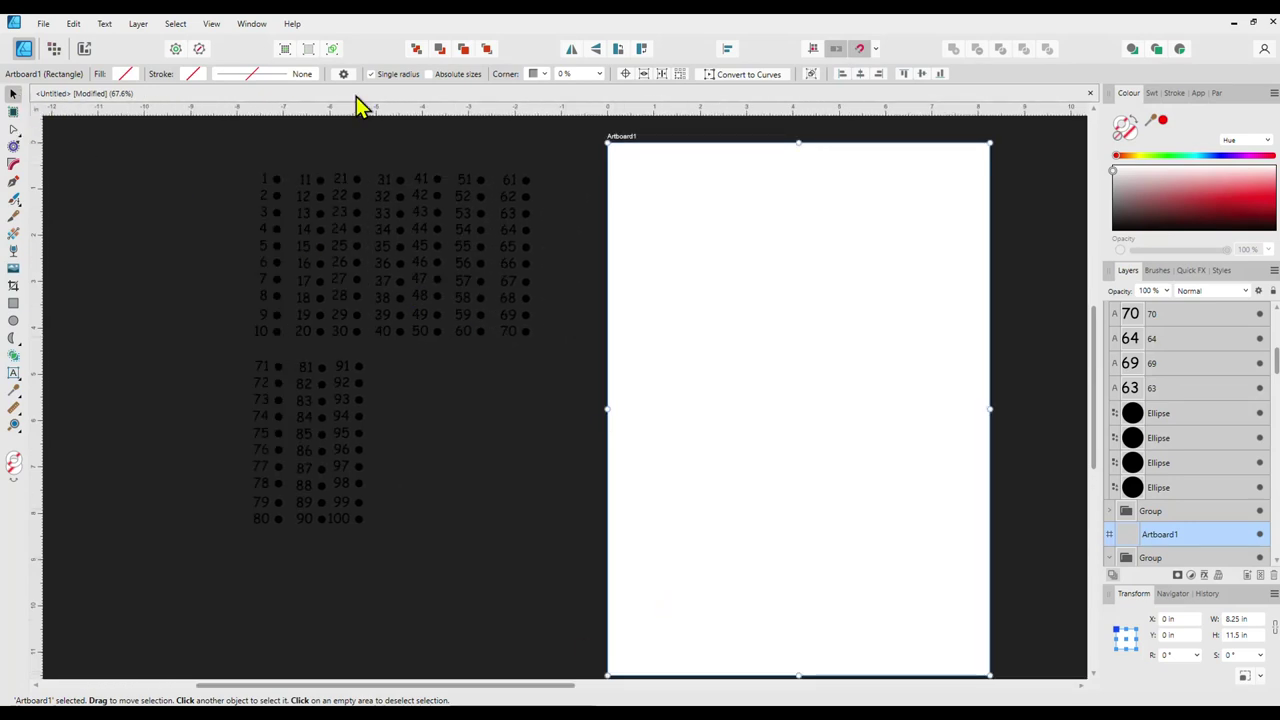
drag(740, 325, 434, 341)
mouse_move(450, 455)
mouse_down()
mouse_move(817, 463)
mouse_move(866, 451)
mouse_move(843, 457)
mouse_up()
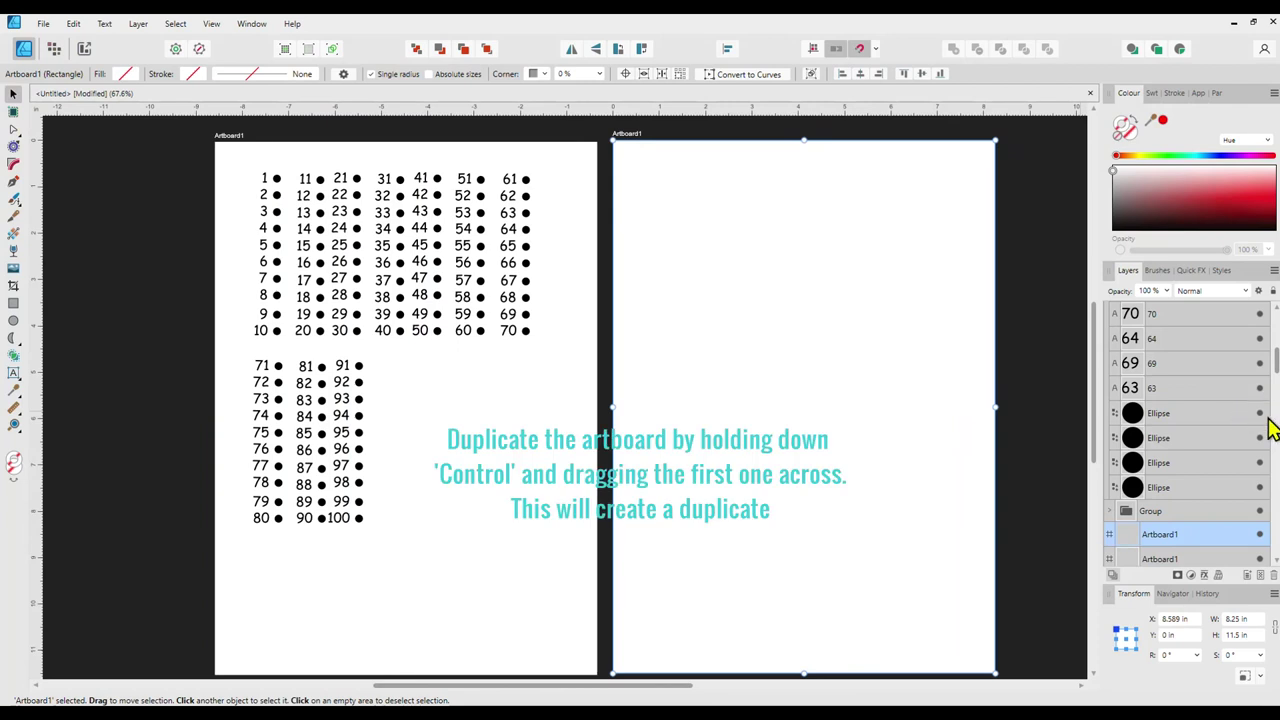
Rename the duplicated artboard as Artboard 2
double_click(1178, 535)
click(1178, 535)
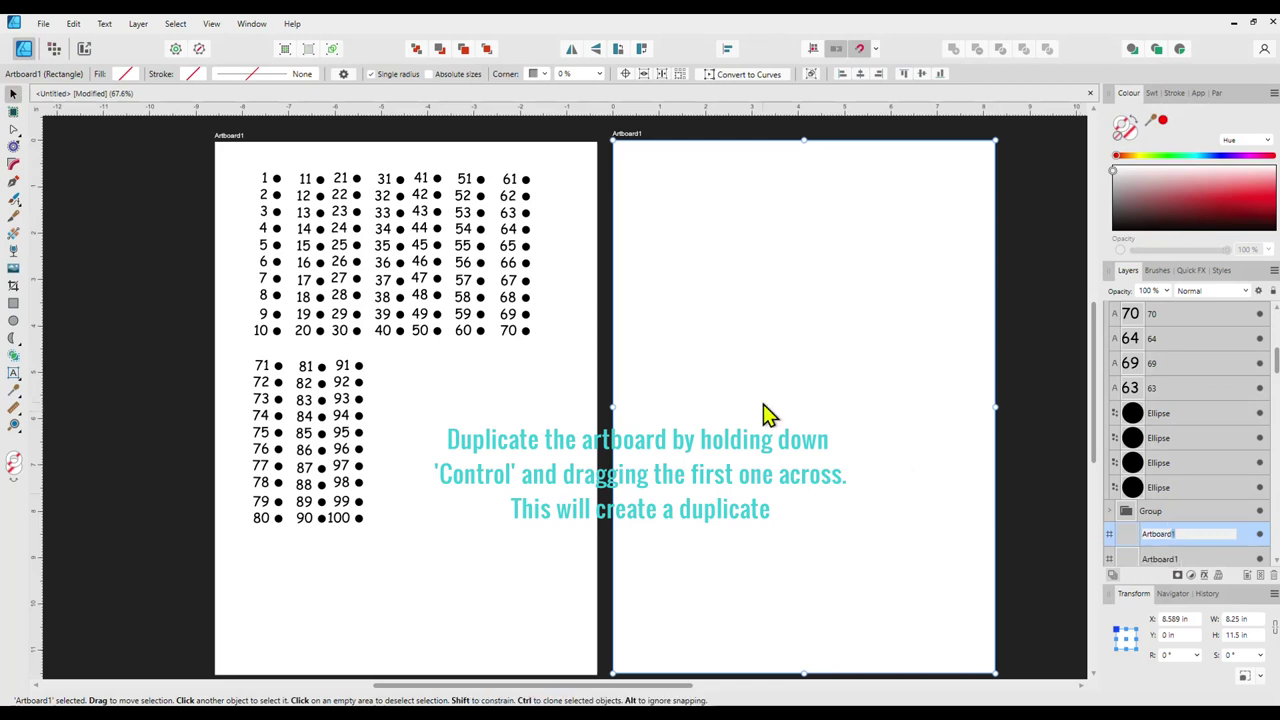
key(Return)
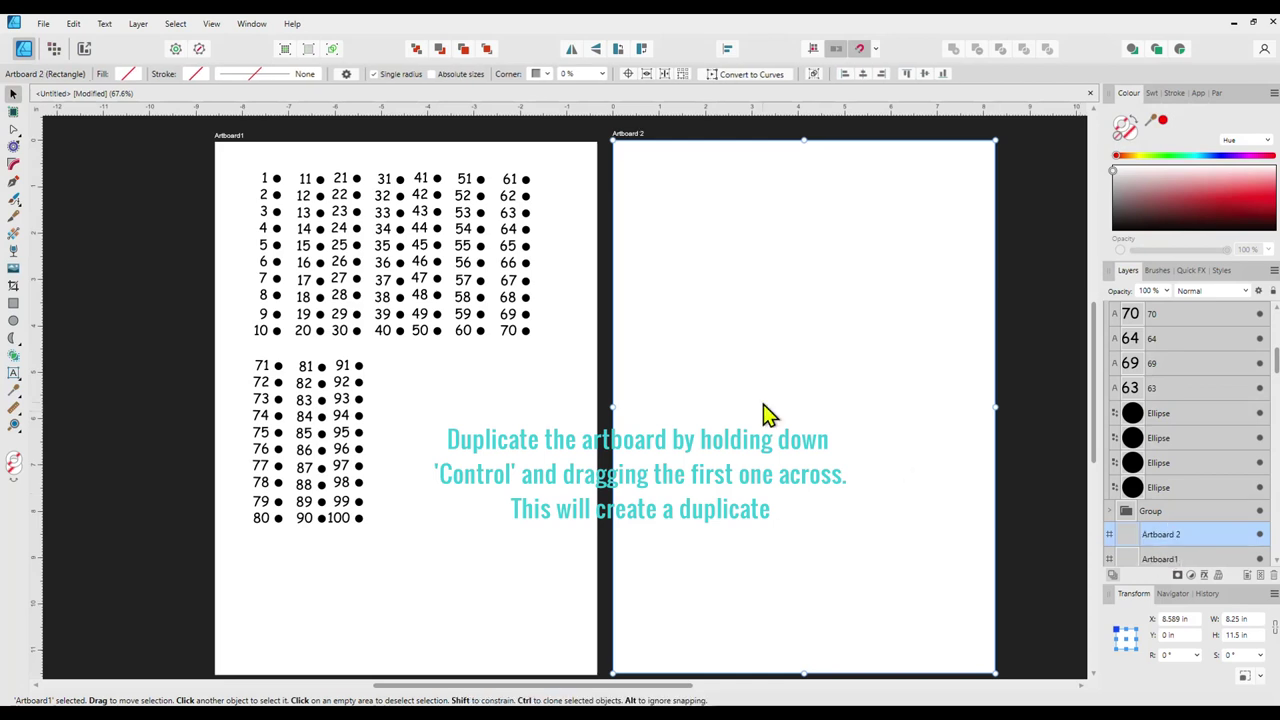
Duplicate all ten number-and-dot columns from Artboard1 onto the same place on Artboard 2
click(308, 213)
click(278, 196)
mouse_move(240, 172)
mouse_down()
mouse_move(337, 214)
mouse_move(238, 171)
mouse_up()
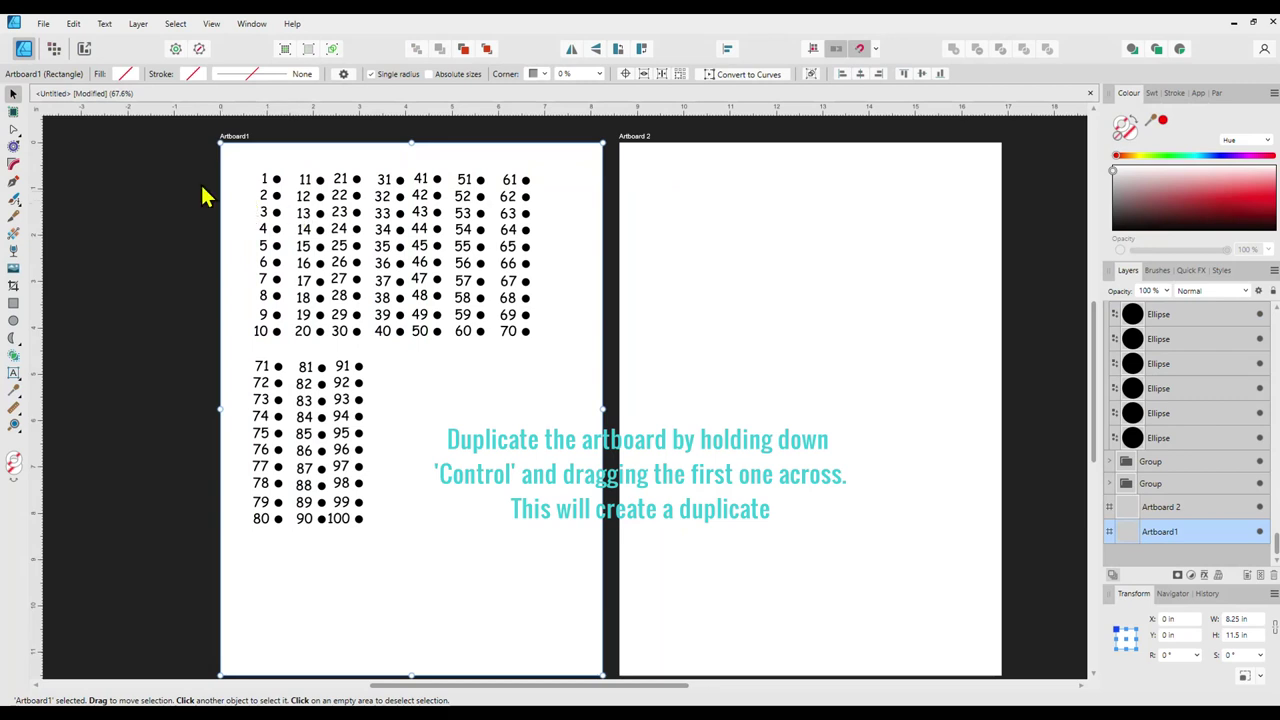
drag(166, 154, 528, 323)
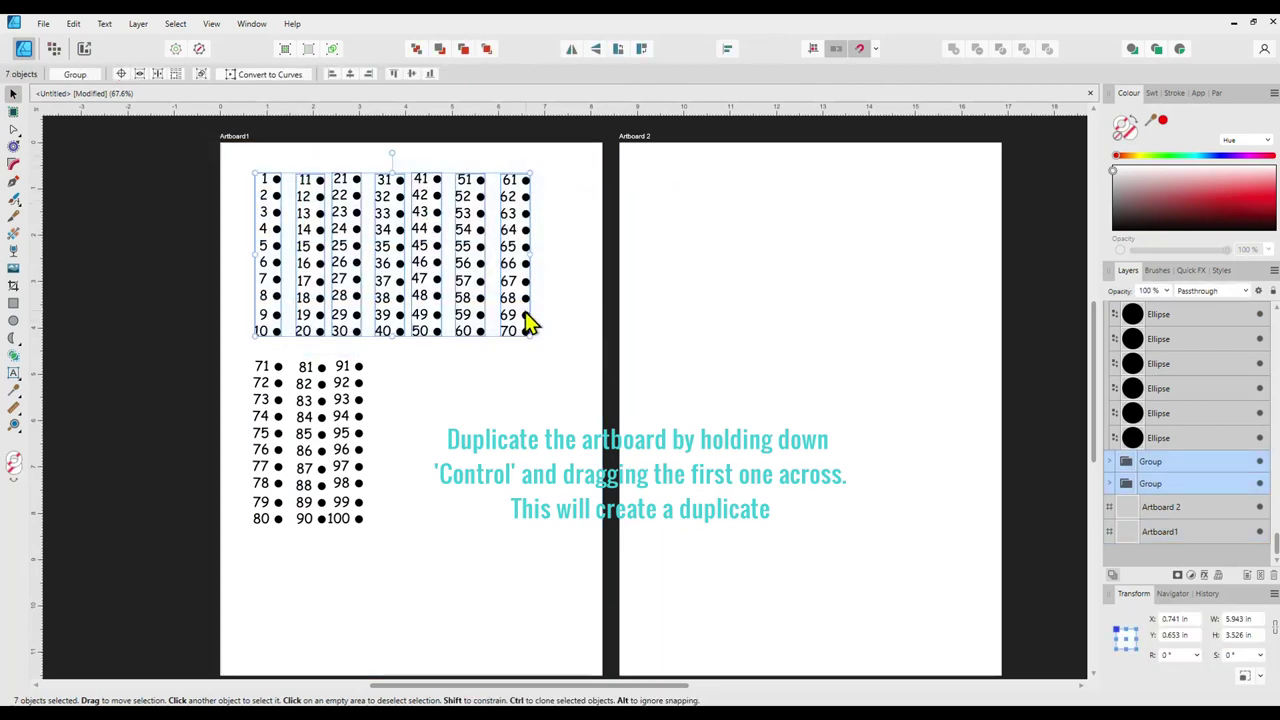
drag(170, 344, 420, 530)
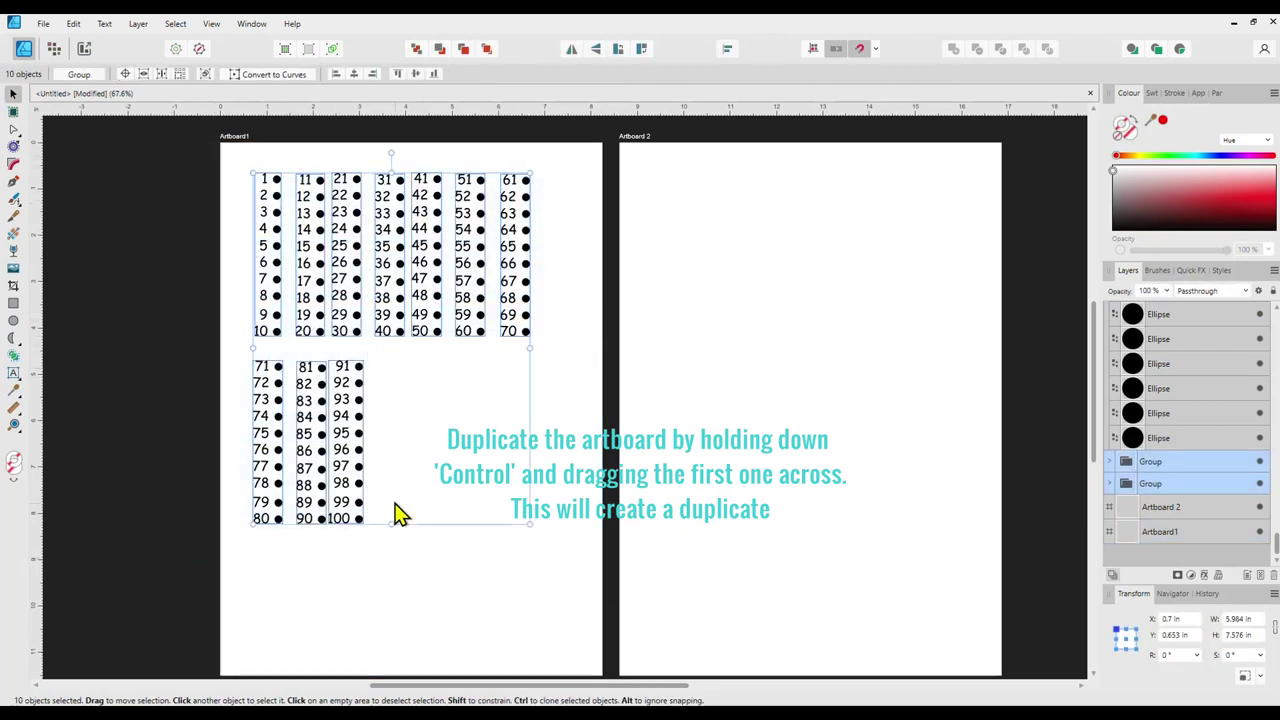
drag(355, 440, 758, 436)
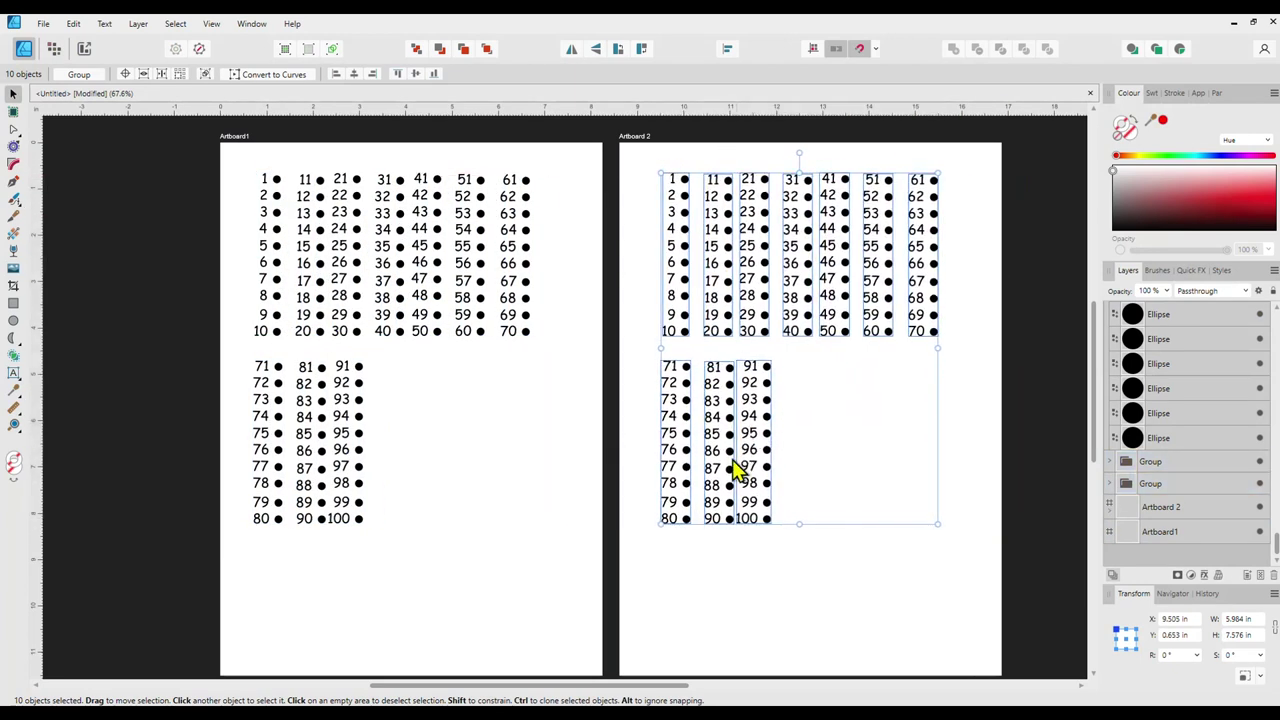
click(706, 562)
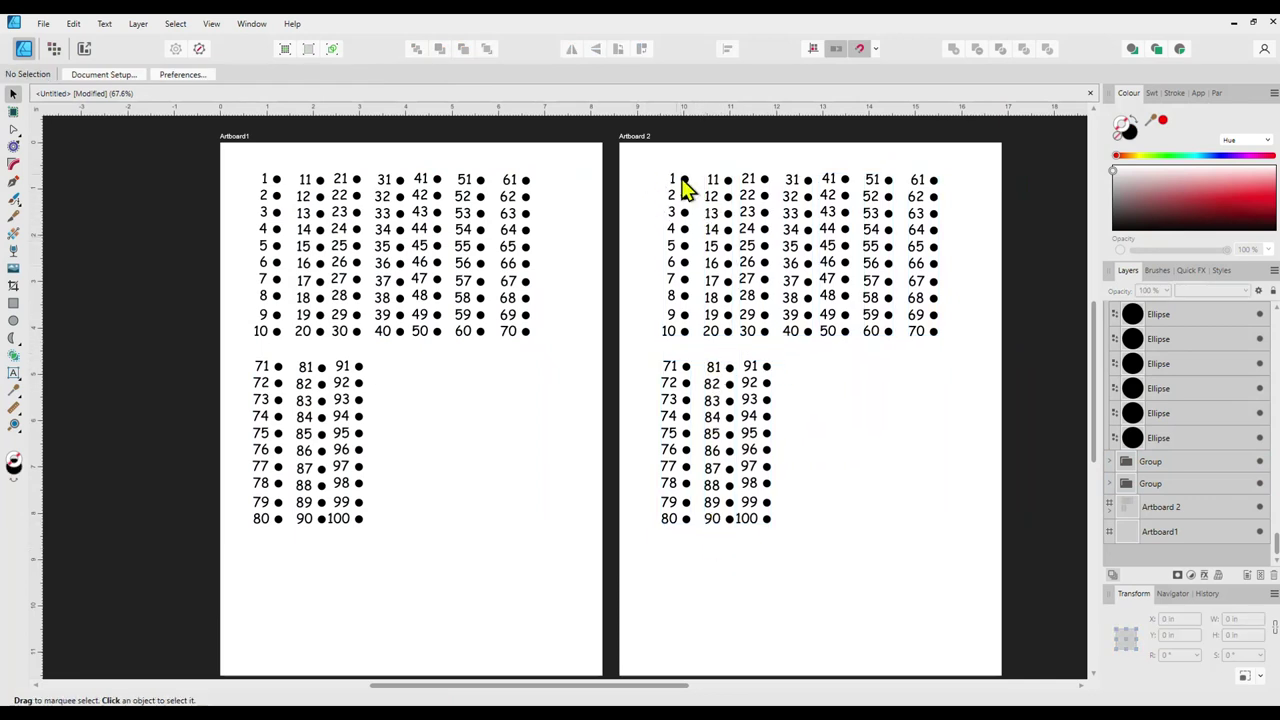
Ungroup the 1–10 column on Artboard 2 and move its ten dots to the left side of the numbers
click(674, 213)
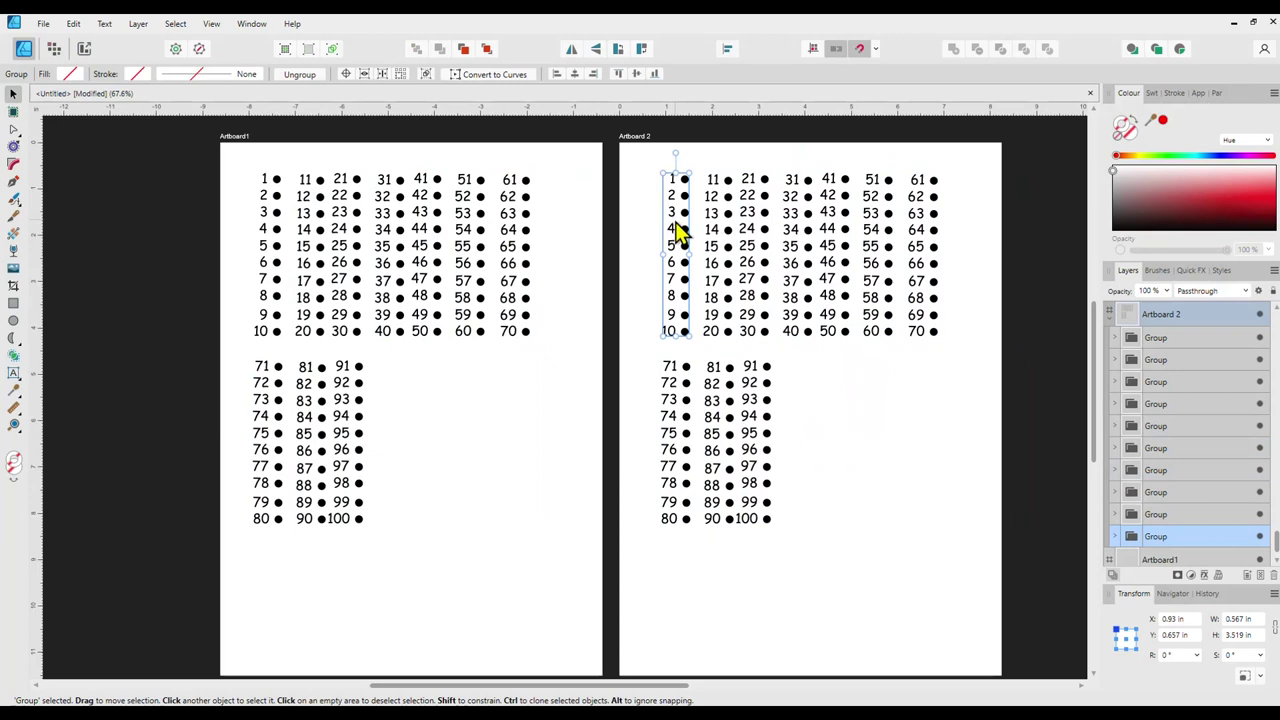
key(ctrl+shift+g)
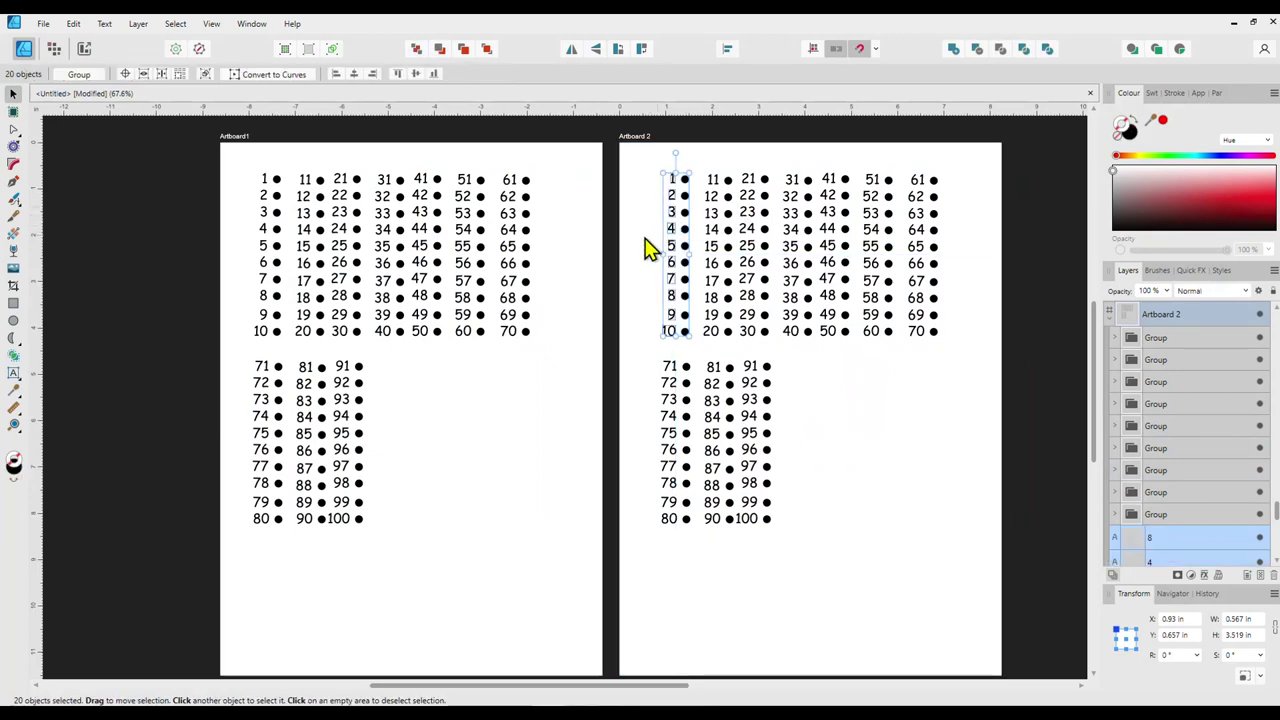
click(626, 224)
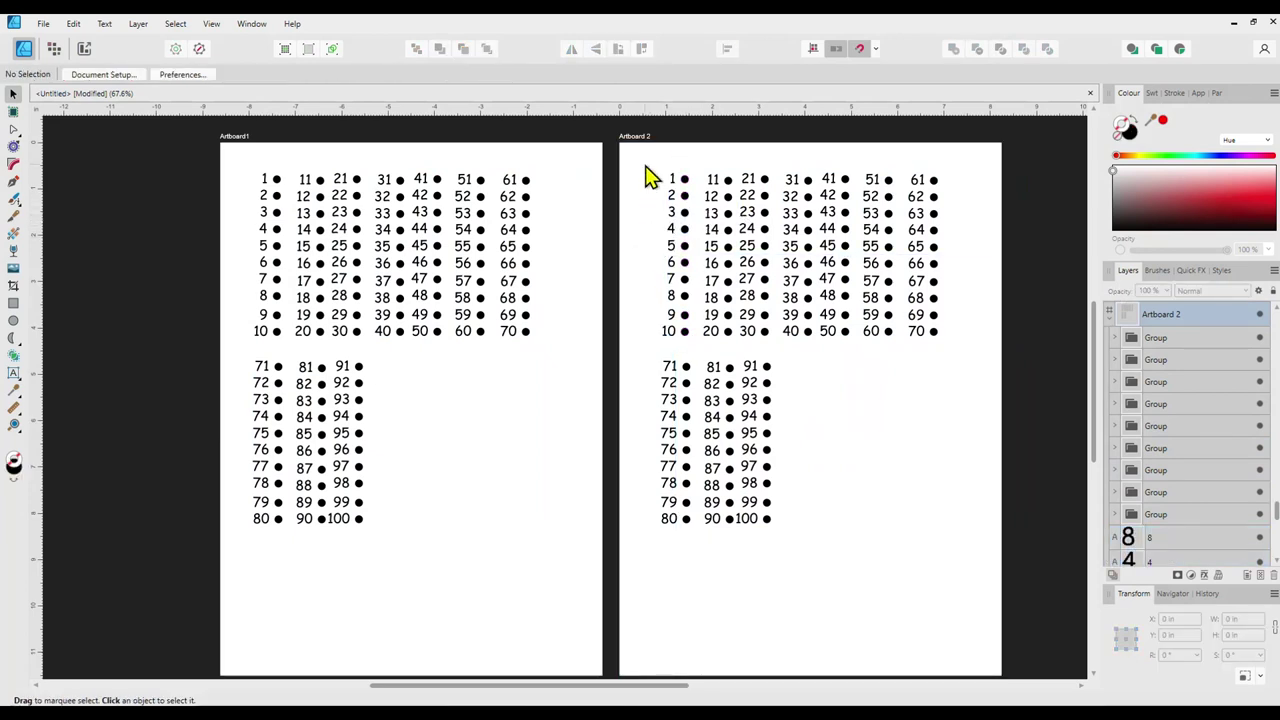
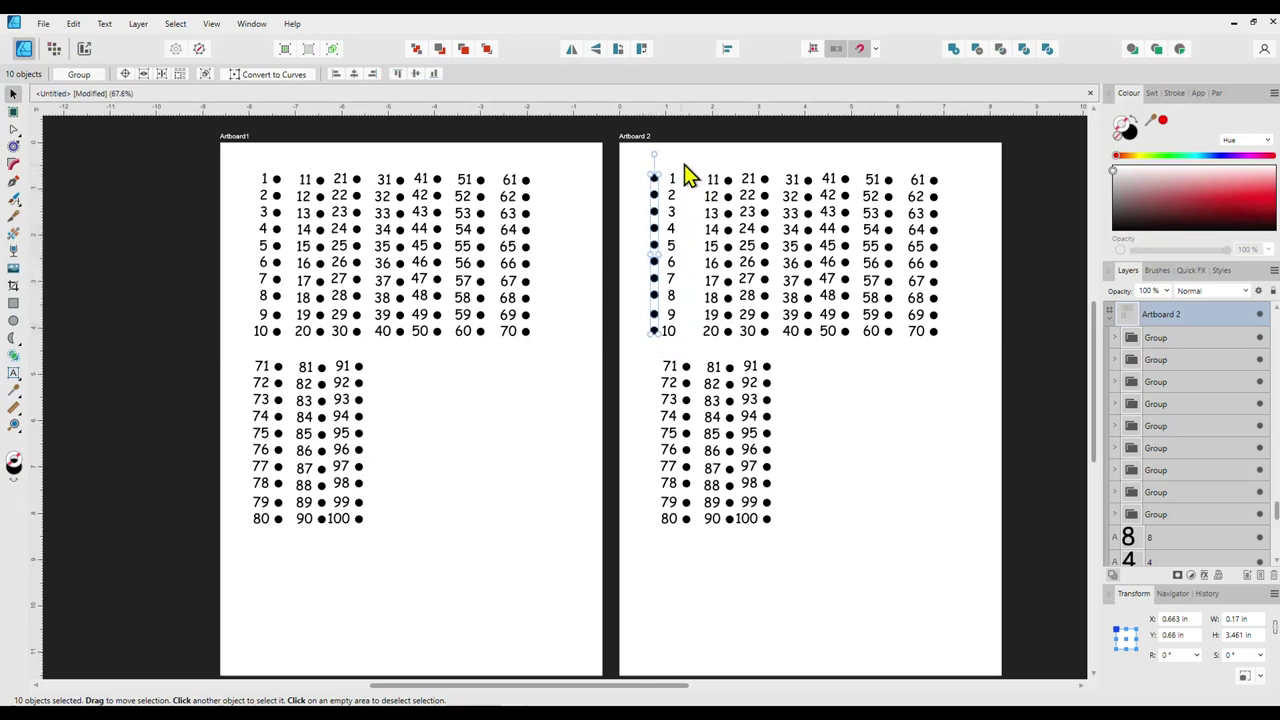
Set the texts 1 to 10 on Artboard 2 to left alignment and align them horizontally by their left edges
drag(694, 160, 665, 358)
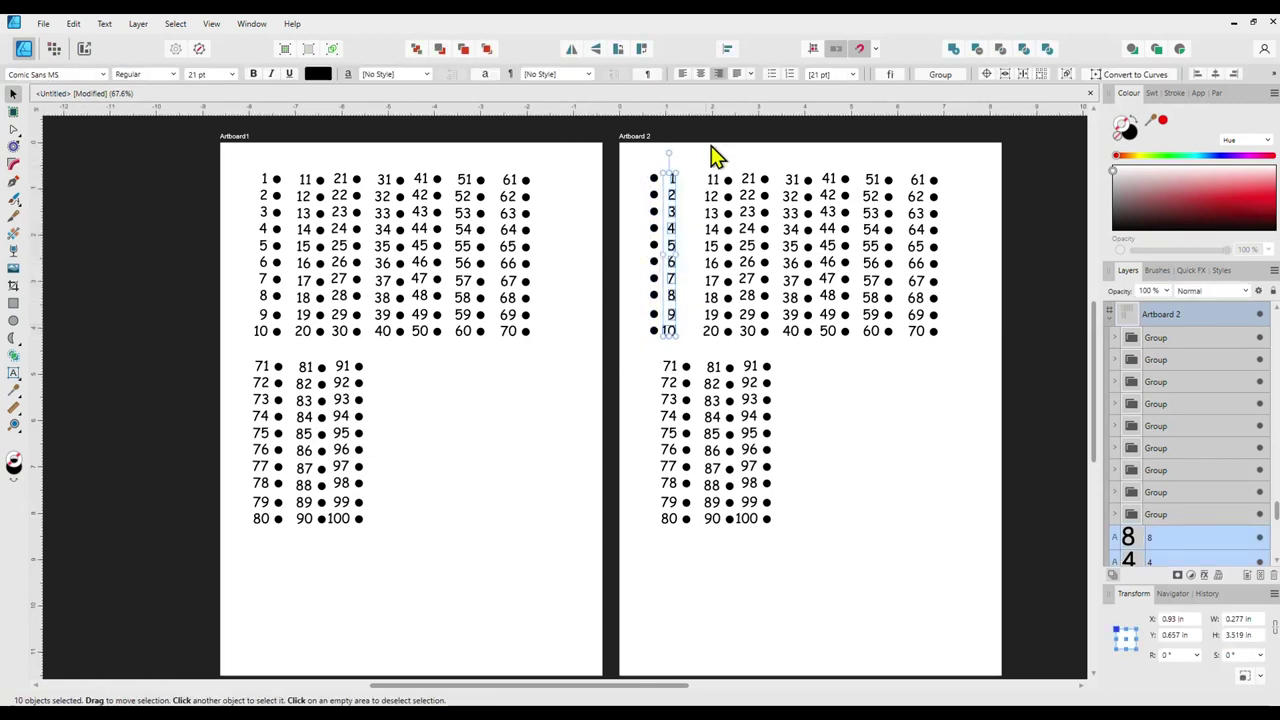
click(682, 76)
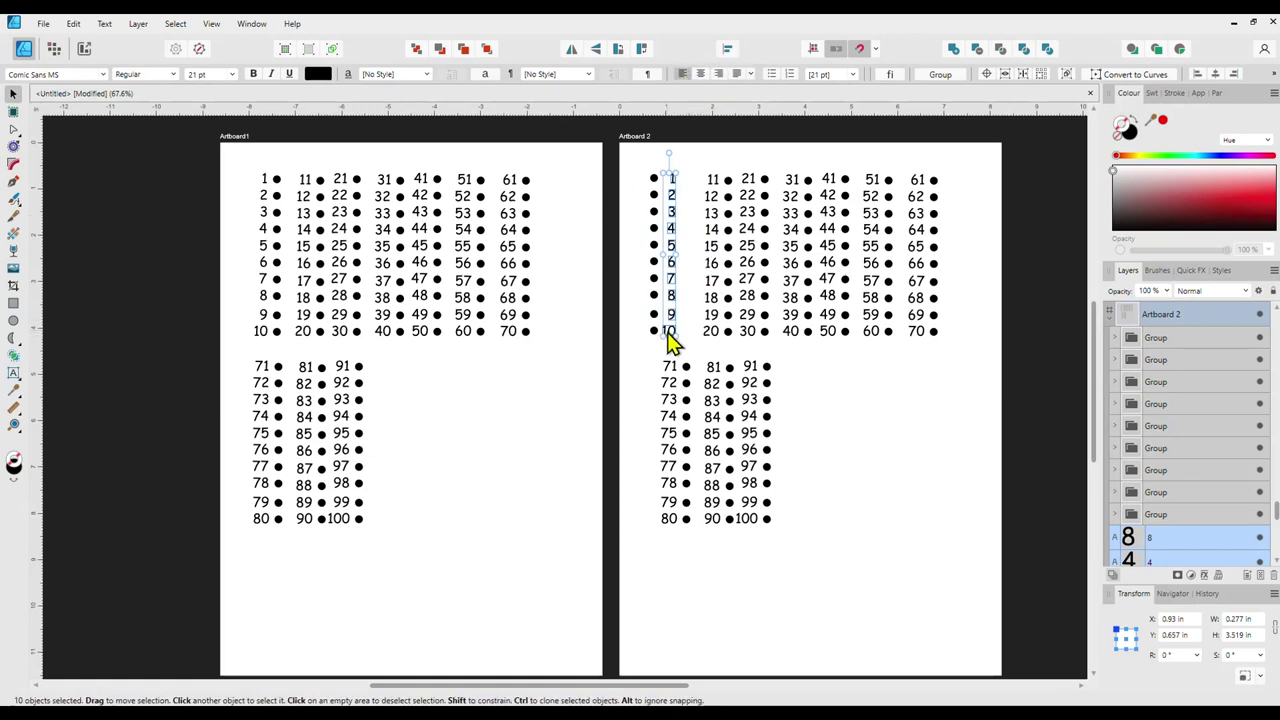
click(728, 50)
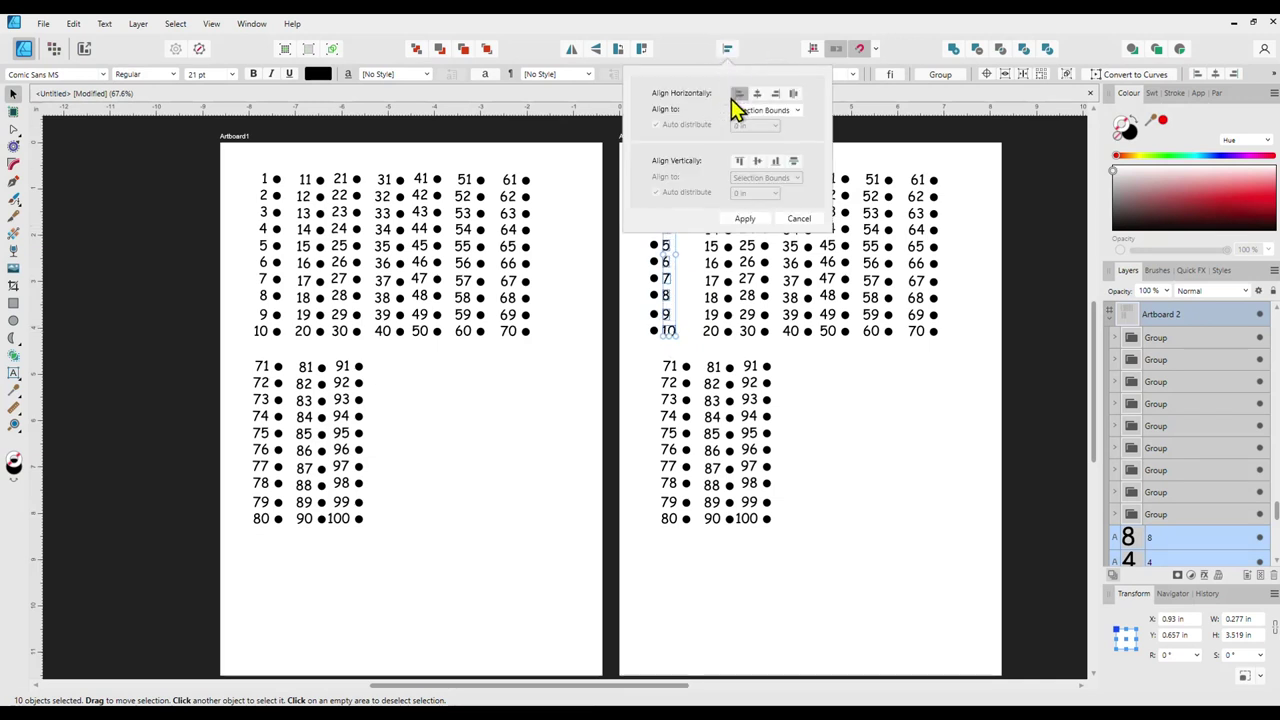
click(745, 218)
Move the dots of the six columns 11–70 on Artboard 2 together to the left side of their numbers
drag(716, 157, 738, 368)
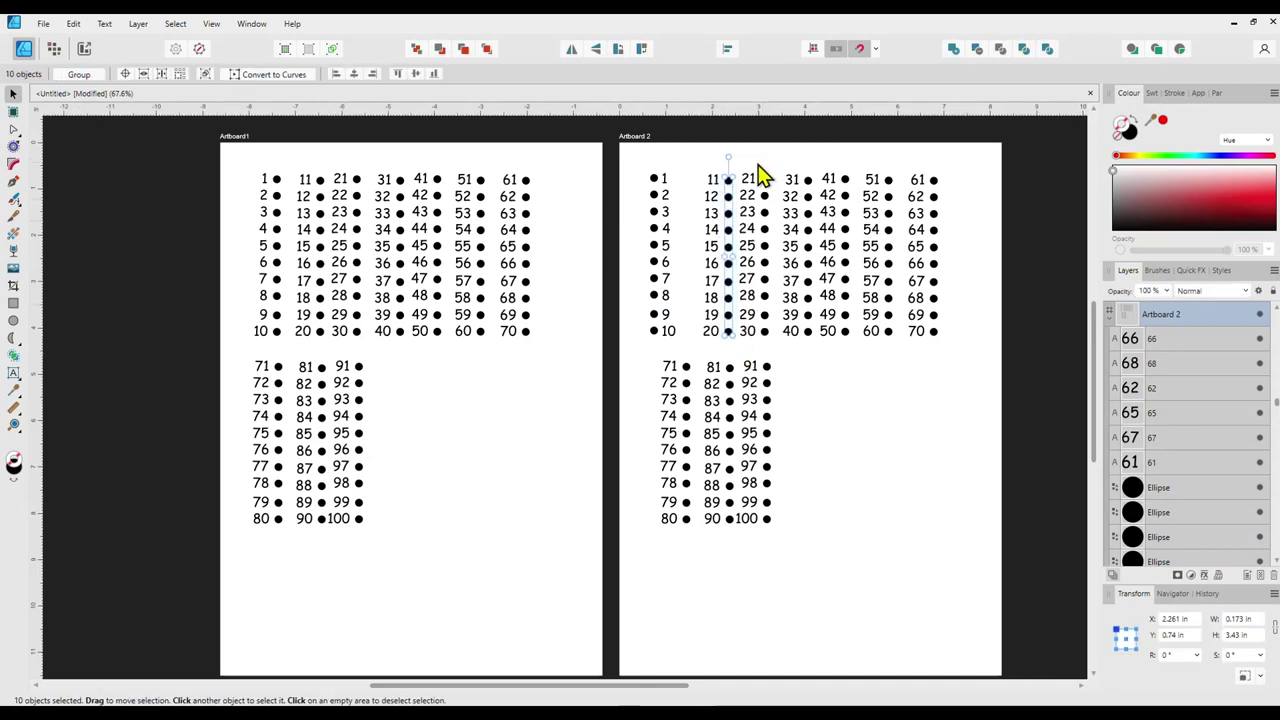
drag(759, 168, 777, 357)
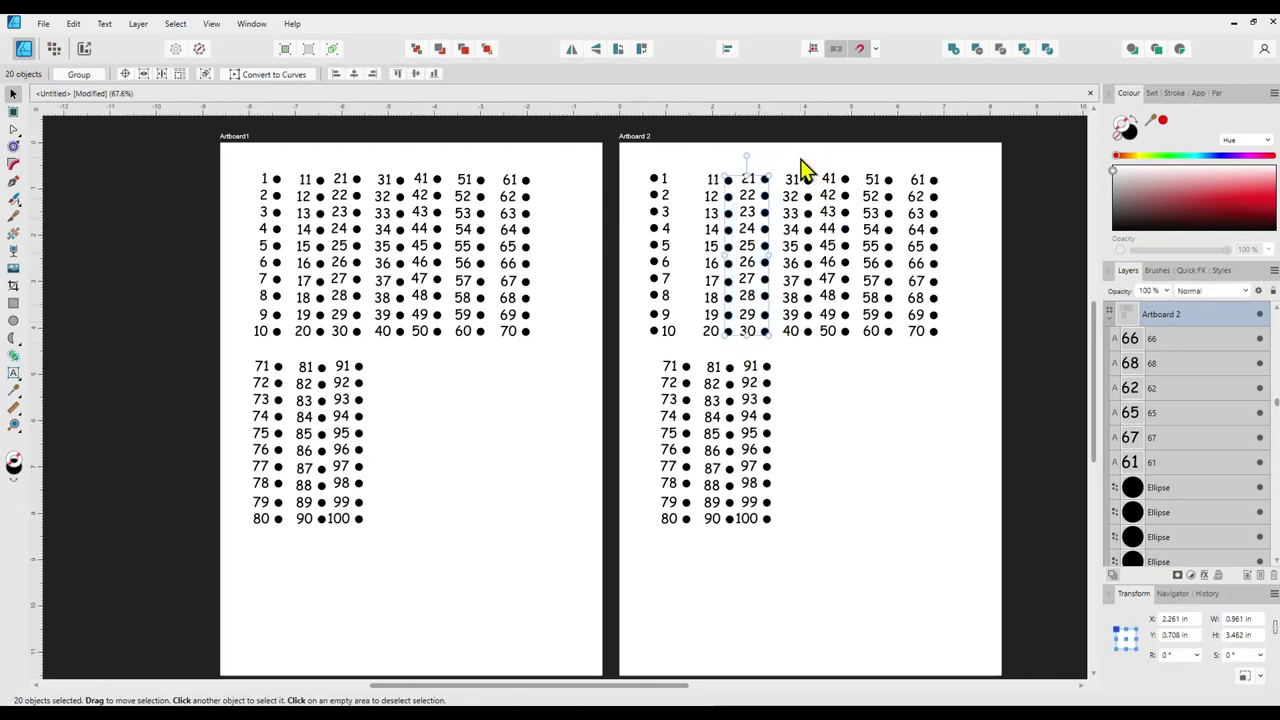
drag(800, 157, 822, 352)
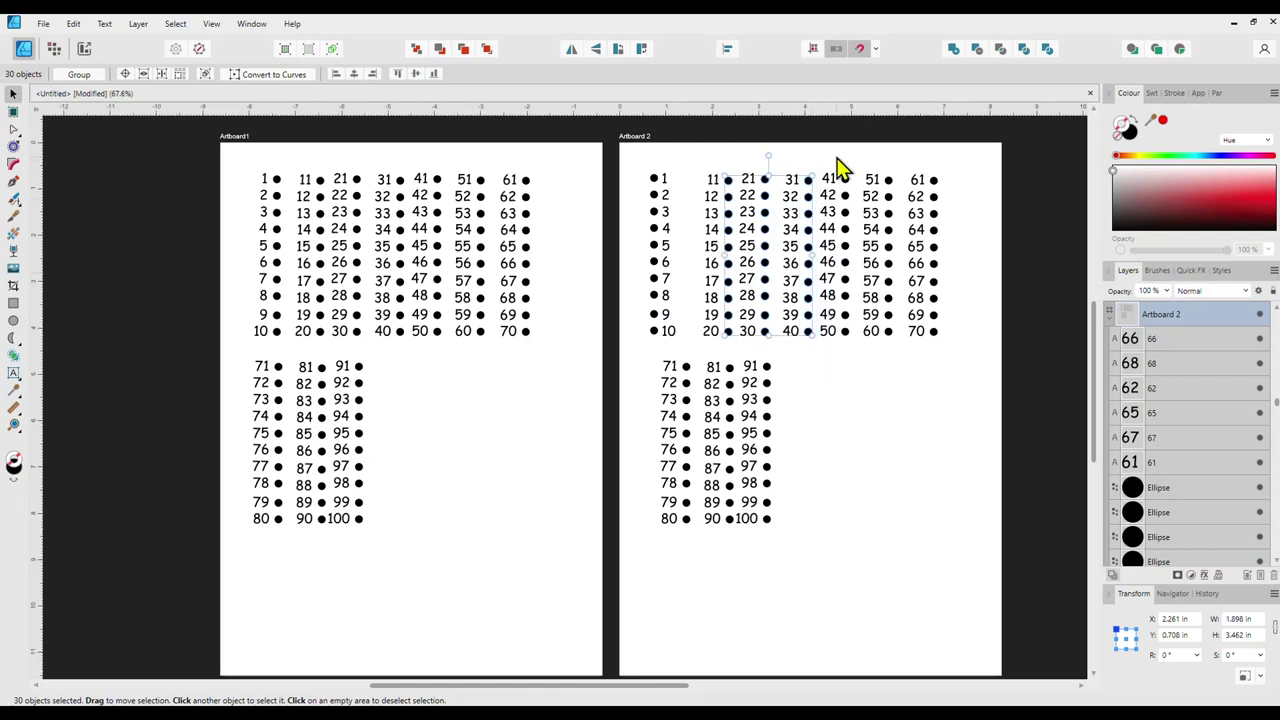
drag(838, 160, 858, 360)
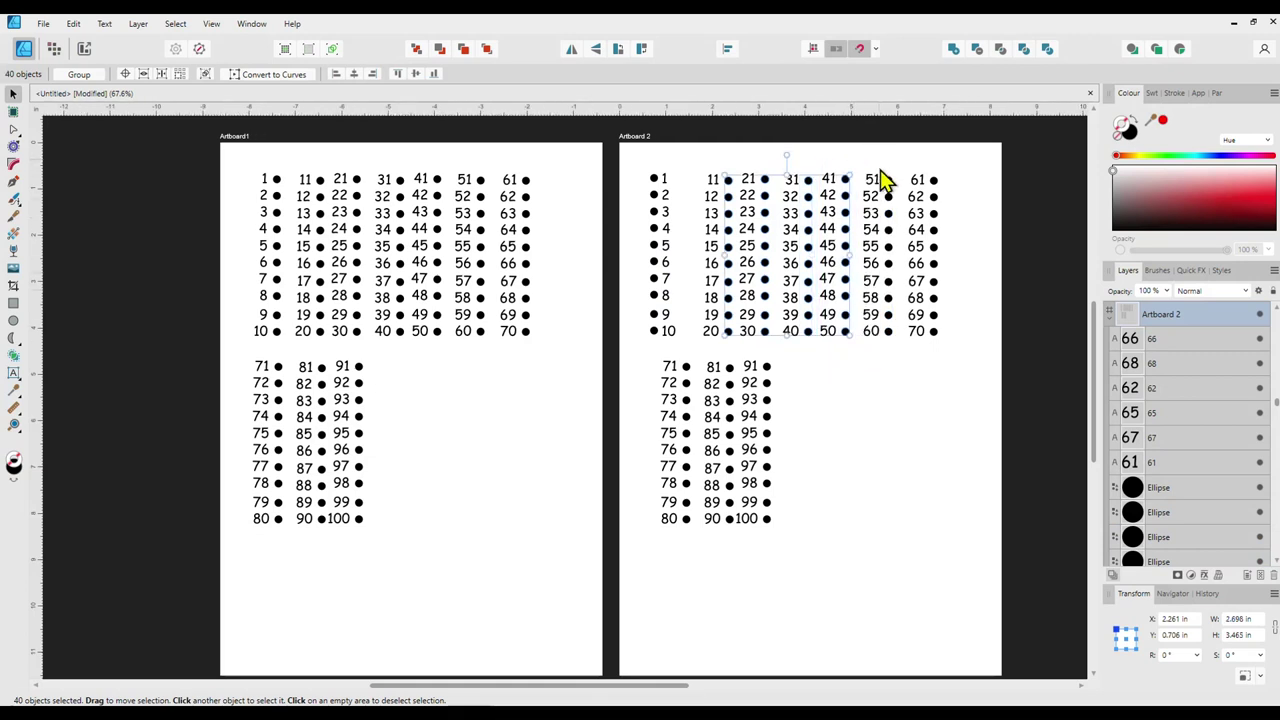
drag(880, 170, 906, 357)
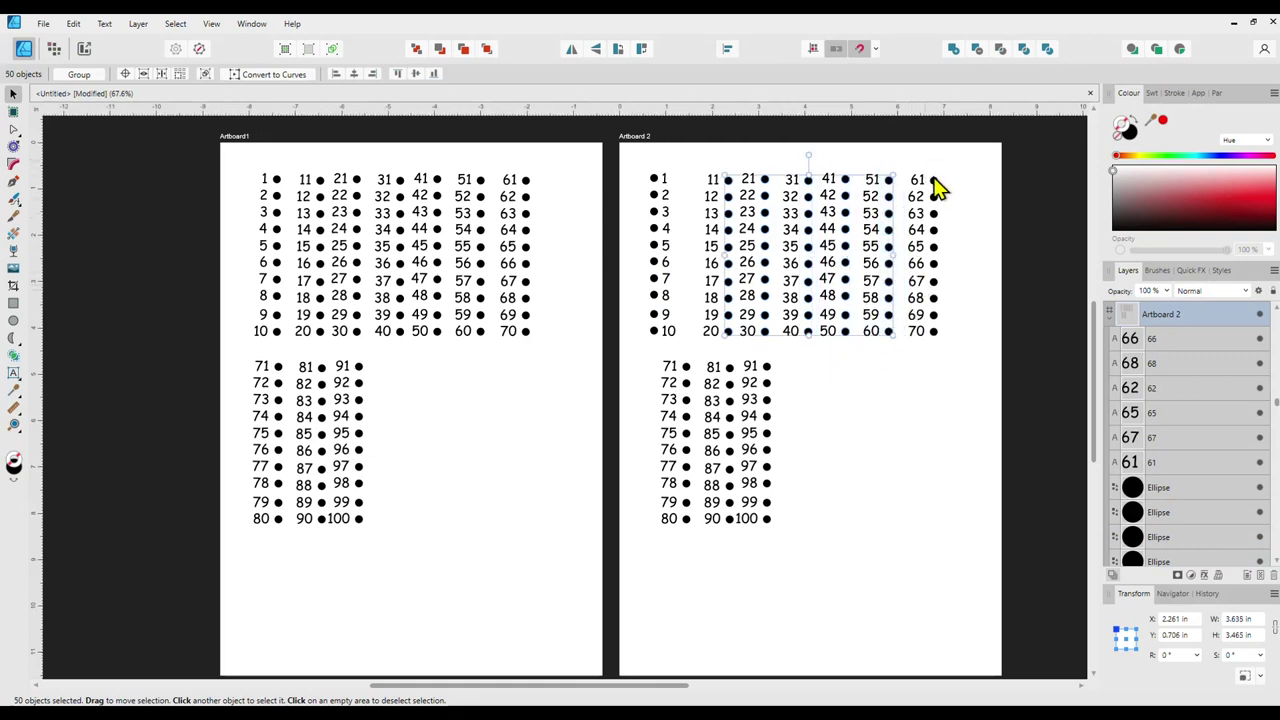
drag(922, 160, 990, 366)
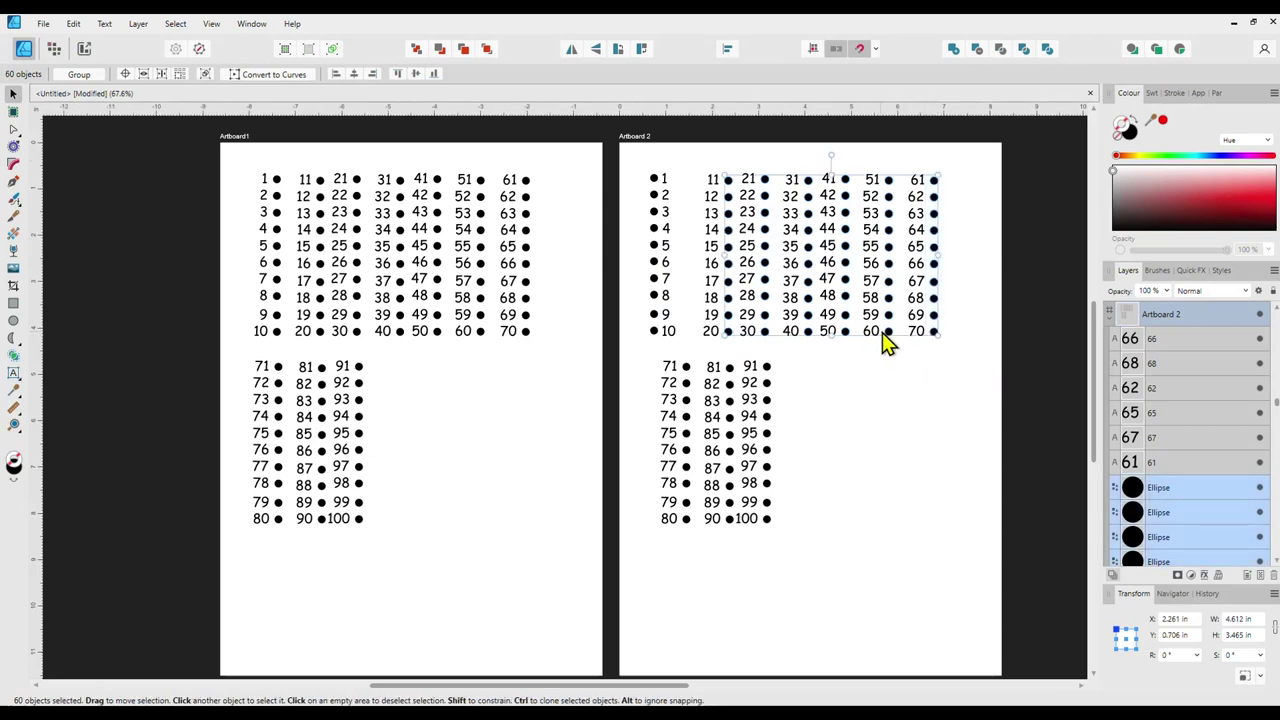
drag(883, 331, 850, 329)
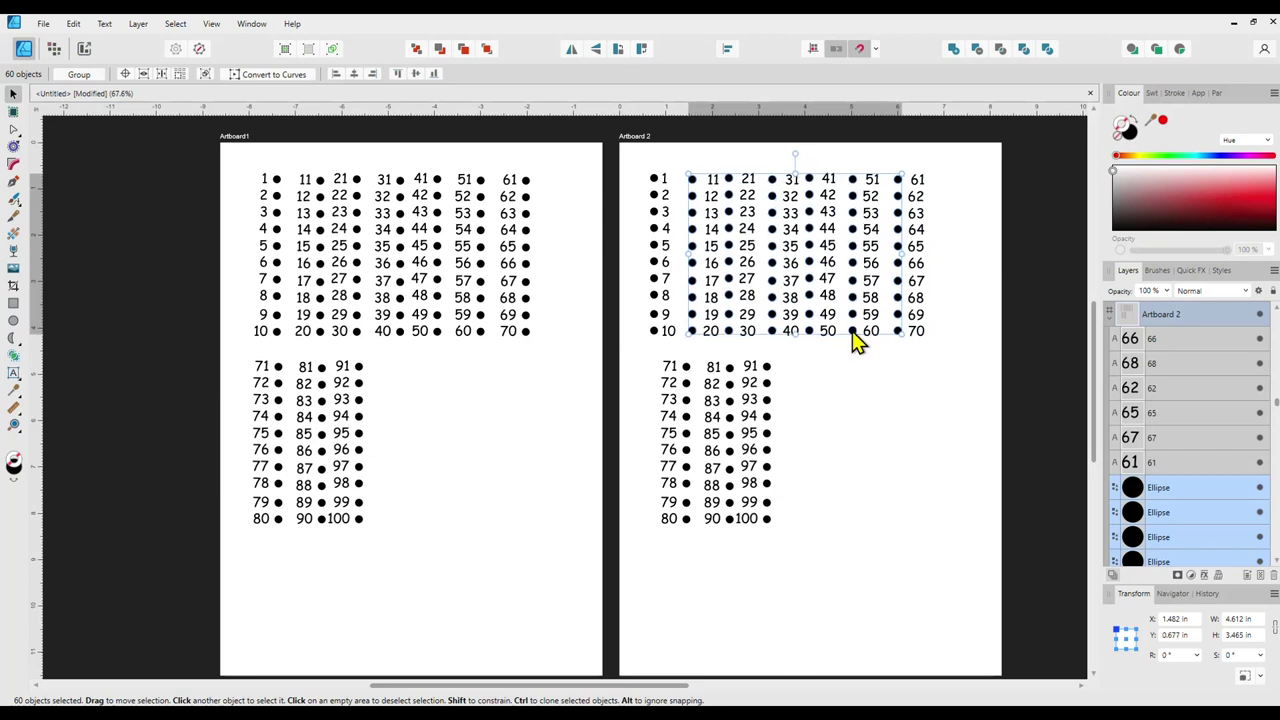
Move the dots of the three columns 71–100 on Artboard 2 together to the left side of their numbers
drag(673, 343, 697, 545)
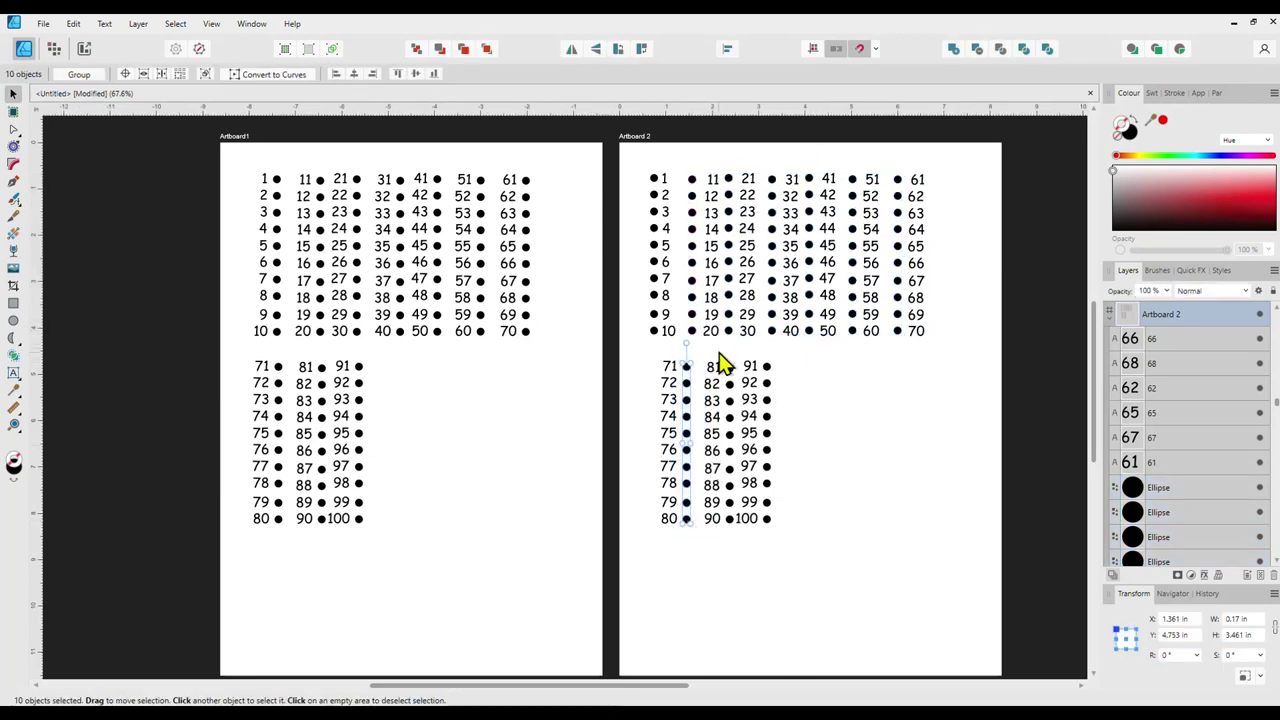
drag(725, 352, 737, 540)
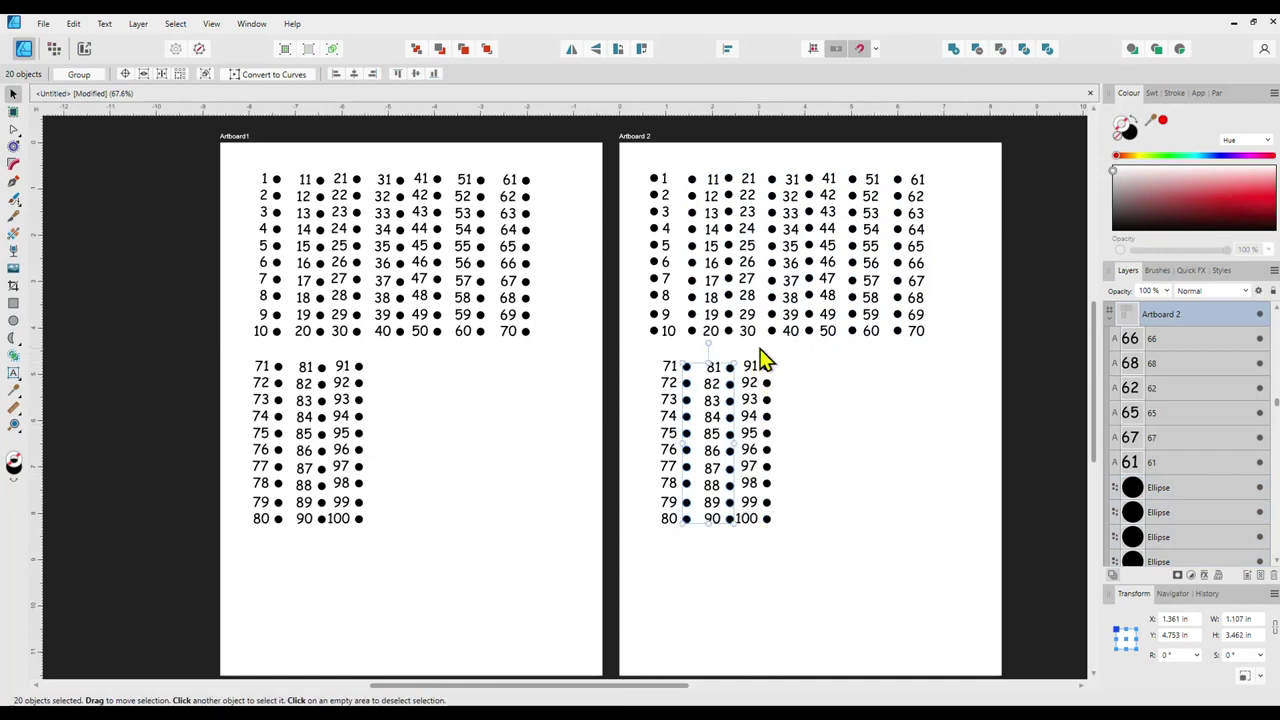
drag(760, 348, 776, 536)
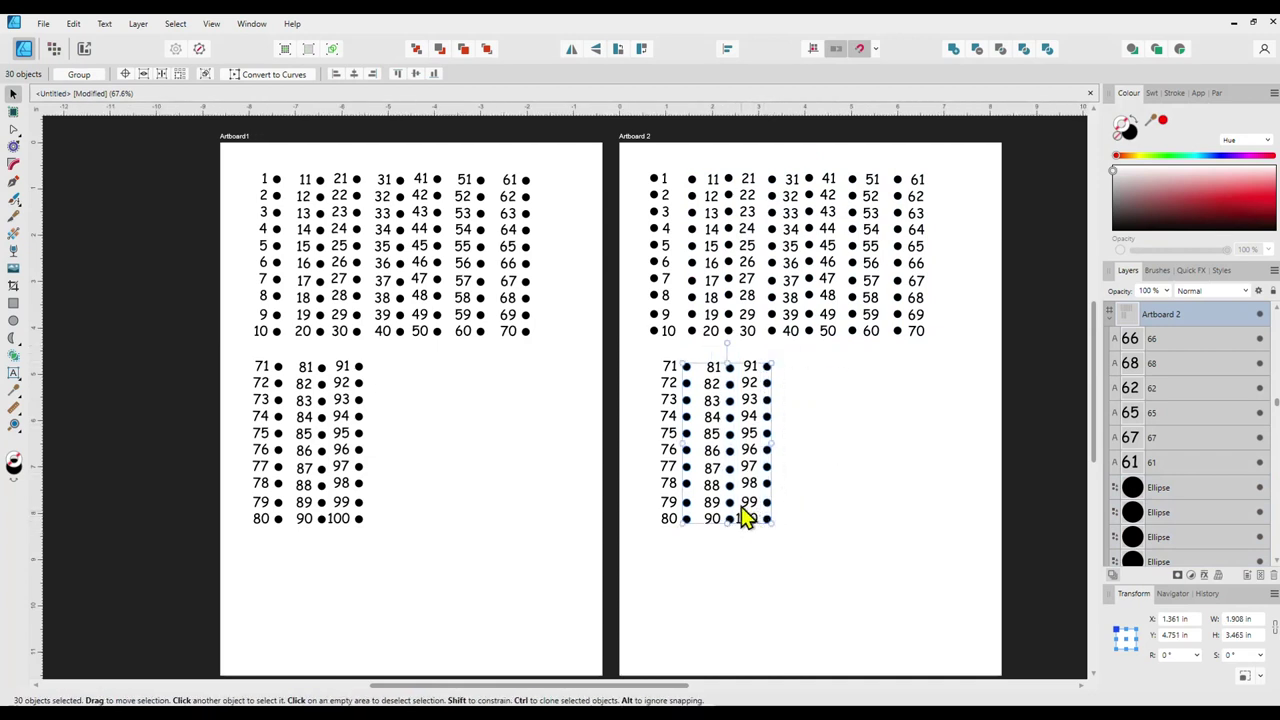
drag(731, 491, 700, 491)
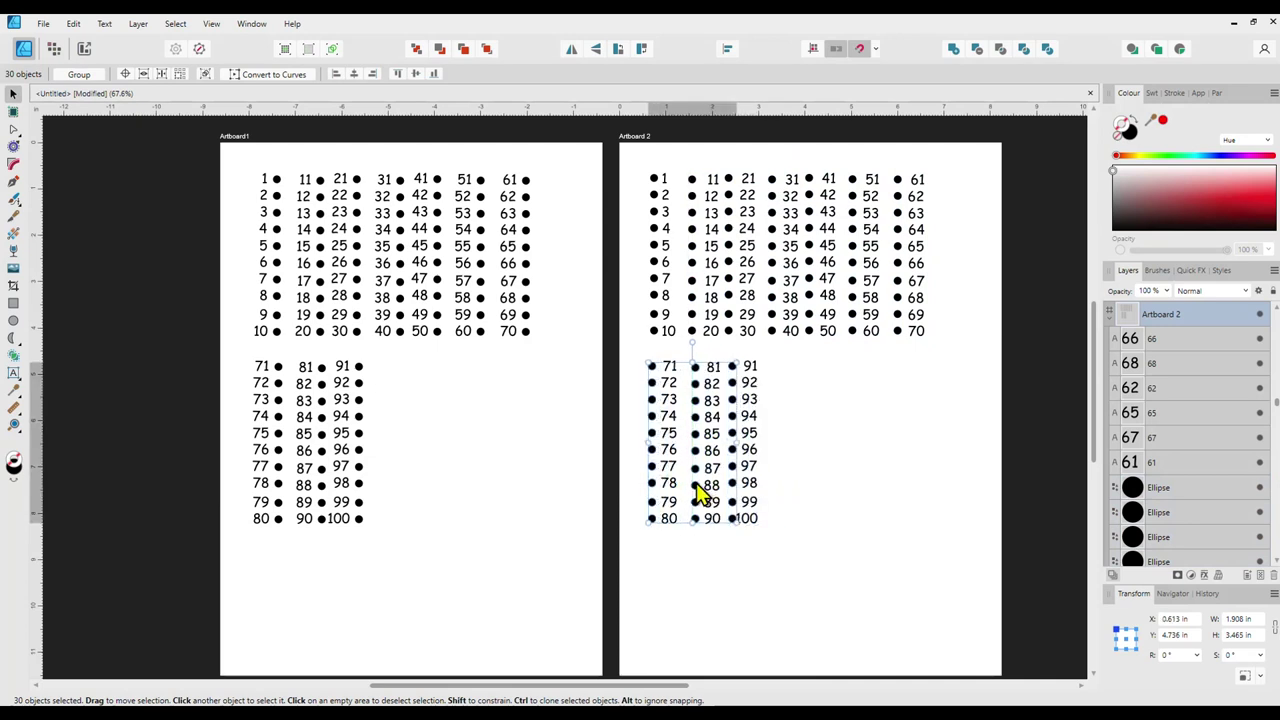
key(ctrl+d)
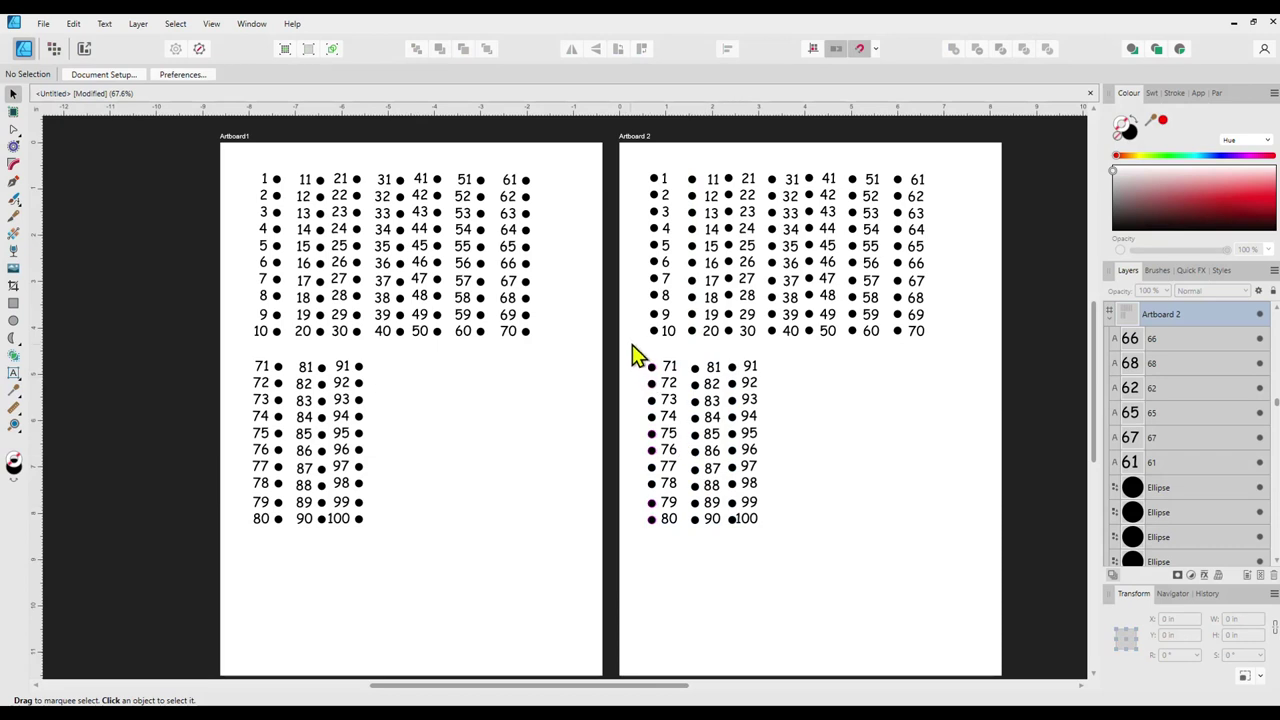
Shift the 71–100 block and the 1–70 block on Artboard 2 so both start at X 0.858 in
drag(634, 351, 749, 523)
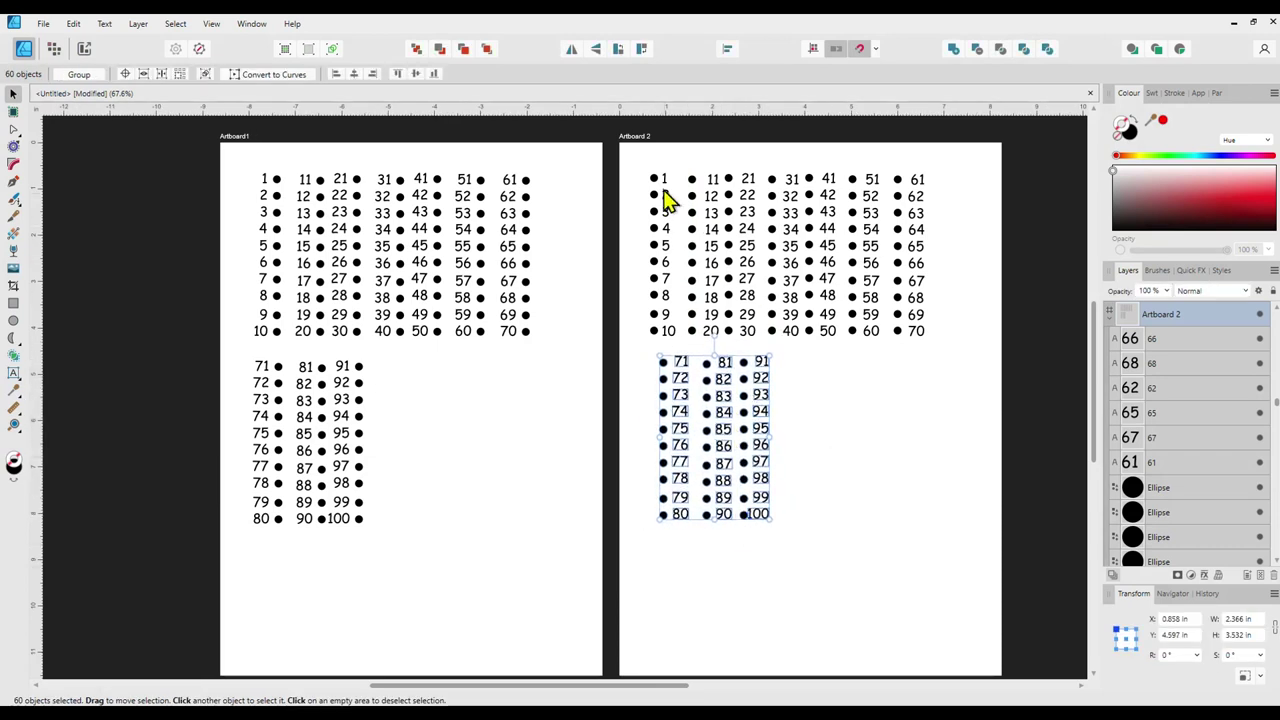
drag(632, 155, 922, 338)
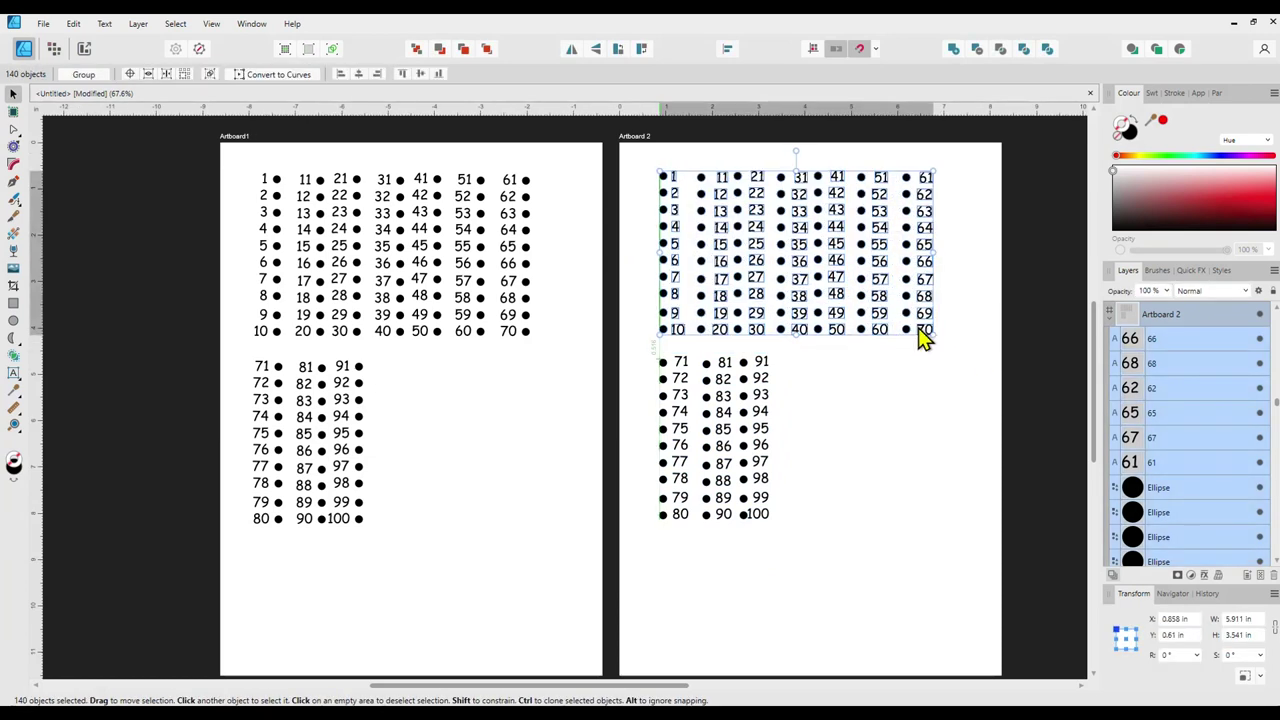
click(852, 384)
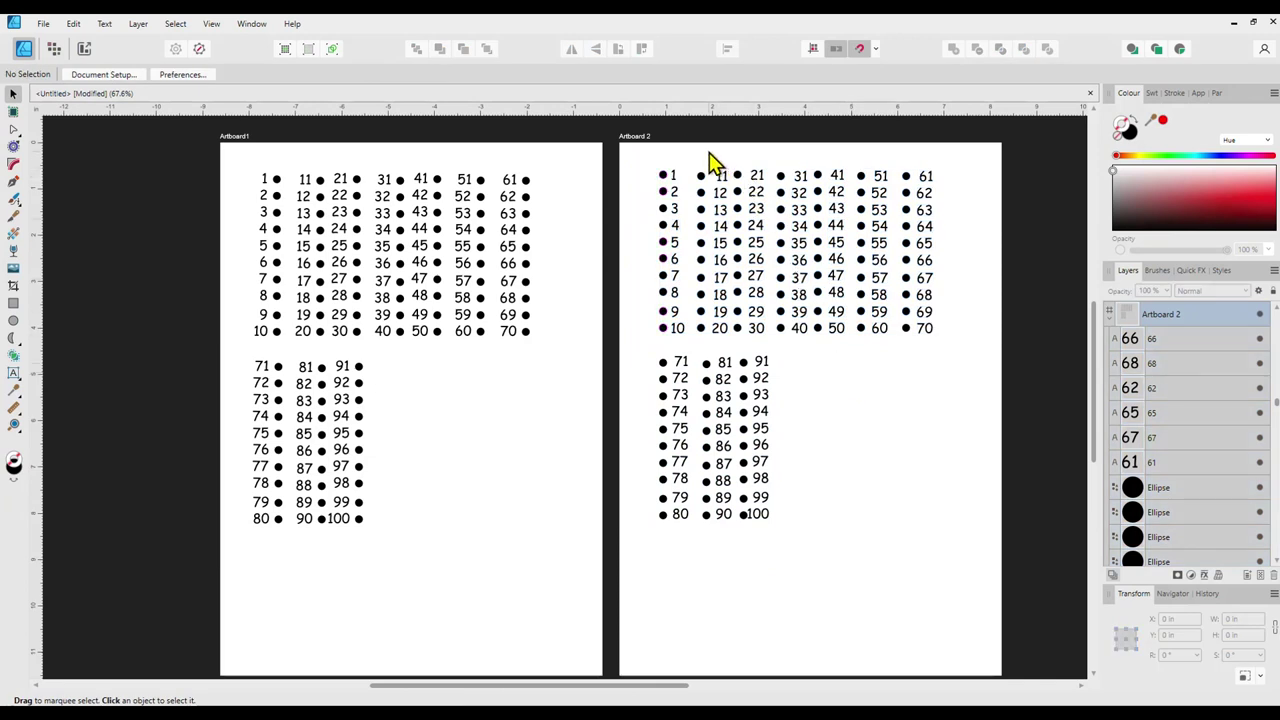
Align the numbers 11 to 20 on Artboard 2 horizontally by their left edges
drag(708, 152, 731, 343)
click(727, 49)
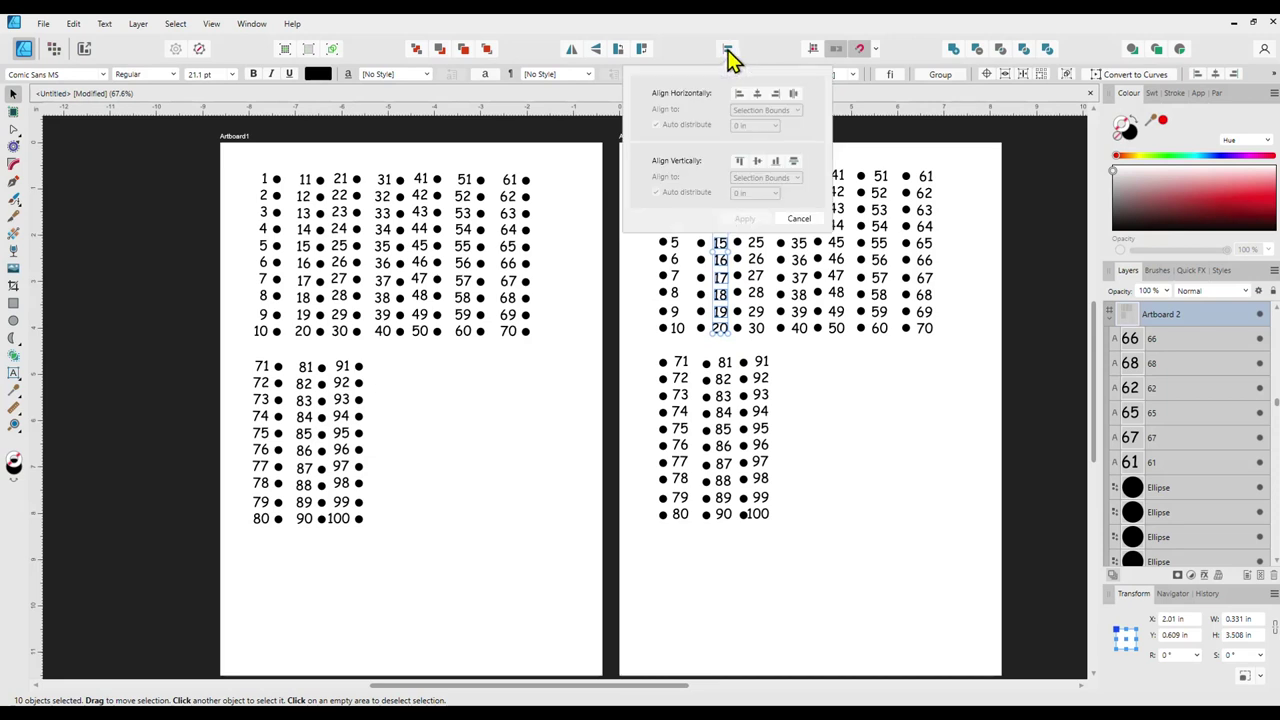
click(739, 93)
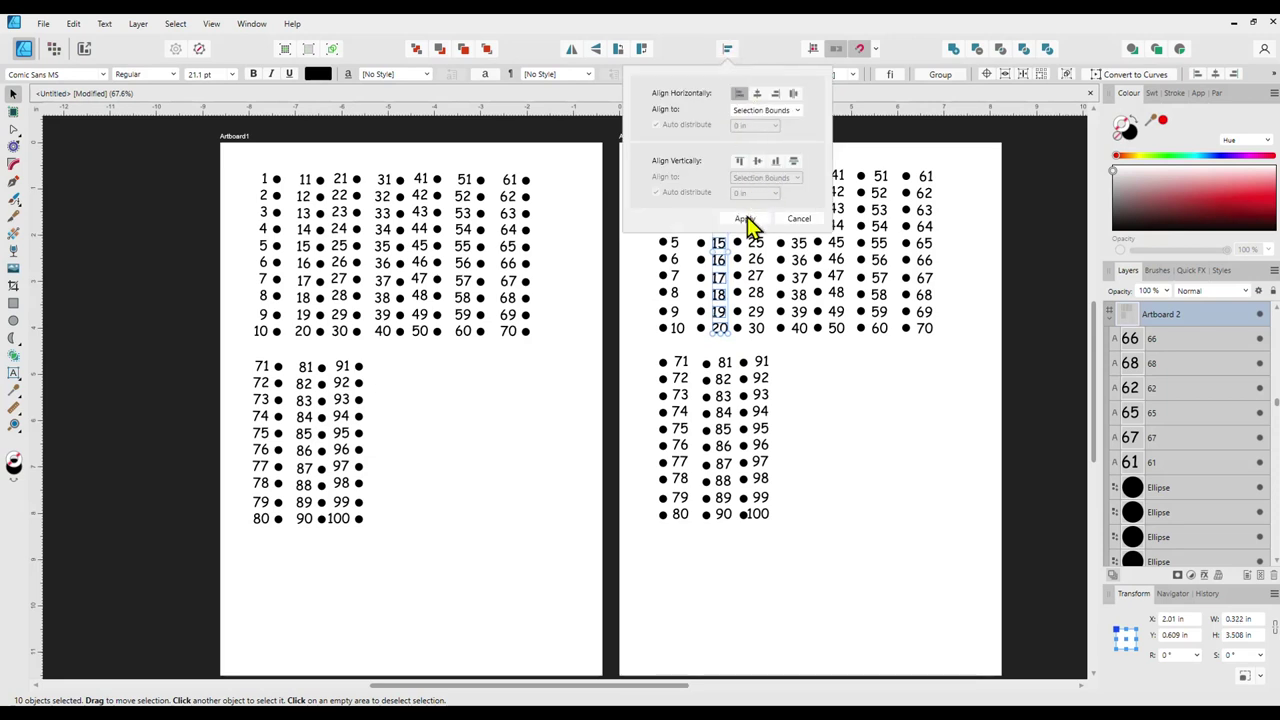
click(745, 220)
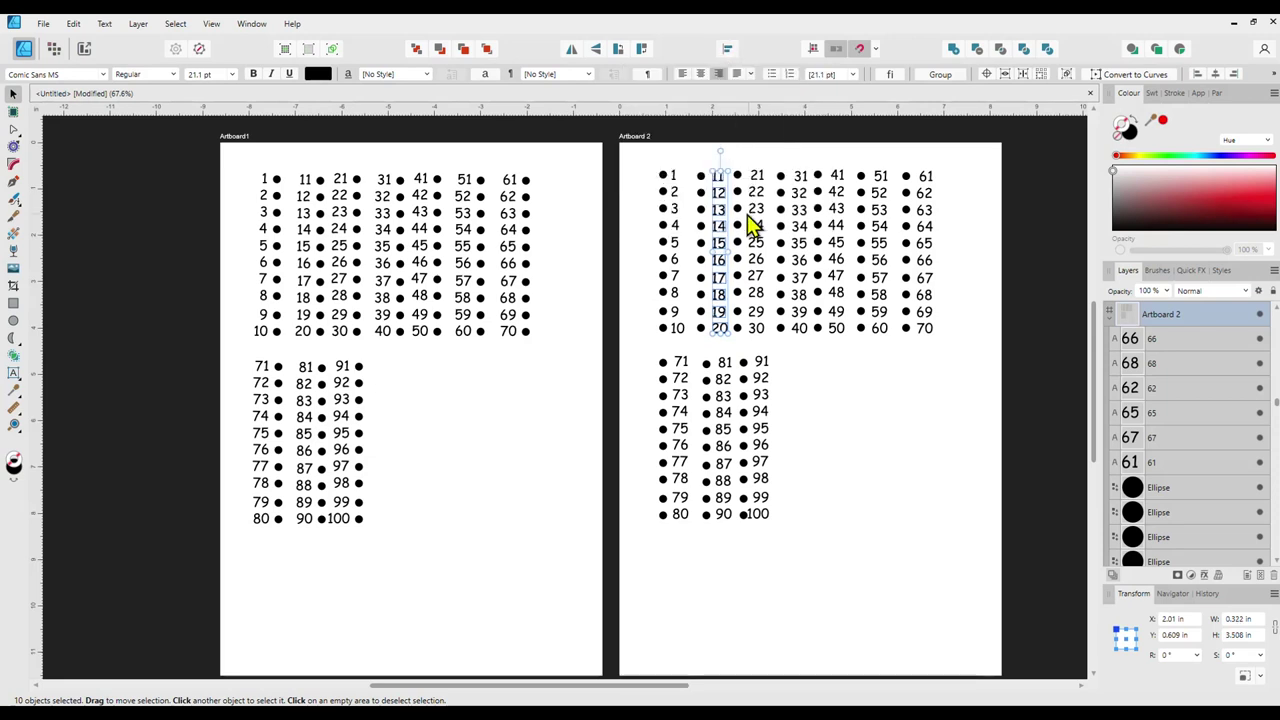
click(749, 163)
Align the numbers 31 to 40 on Artboard 2 horizontally by their left edges
drag(786, 155, 816, 362)
click(727, 52)
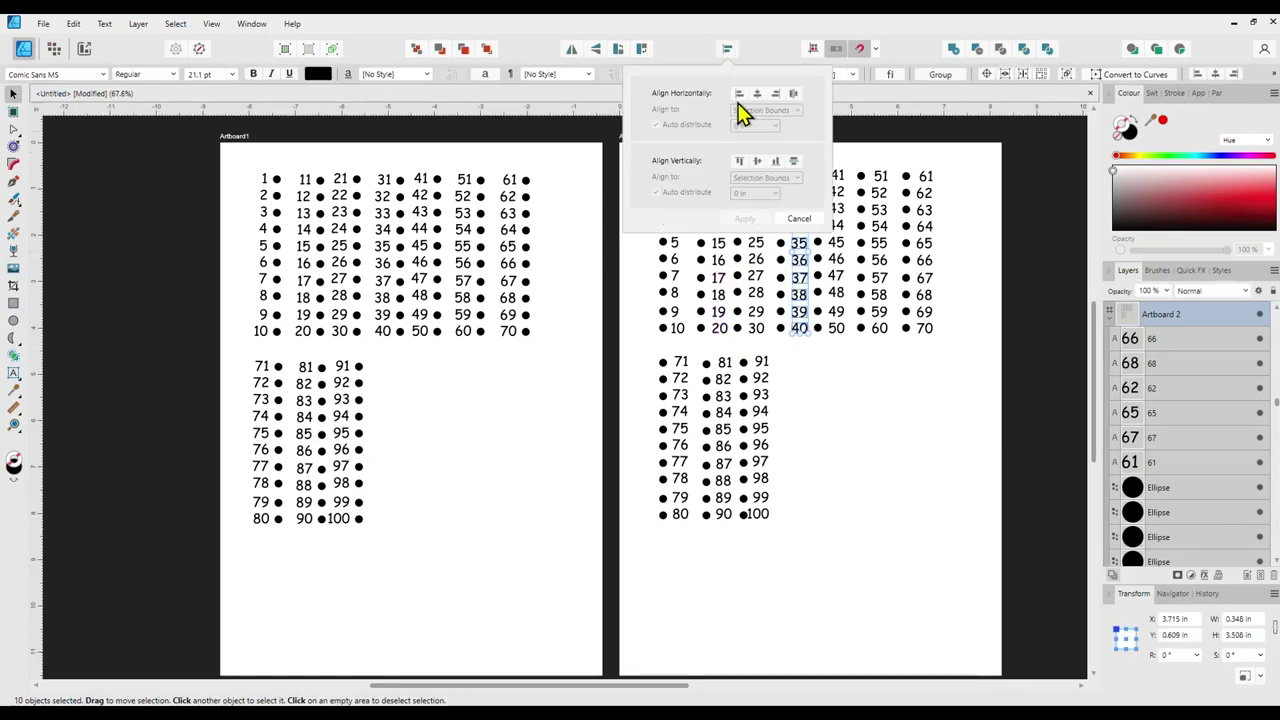
click(739, 93)
click(745, 218)
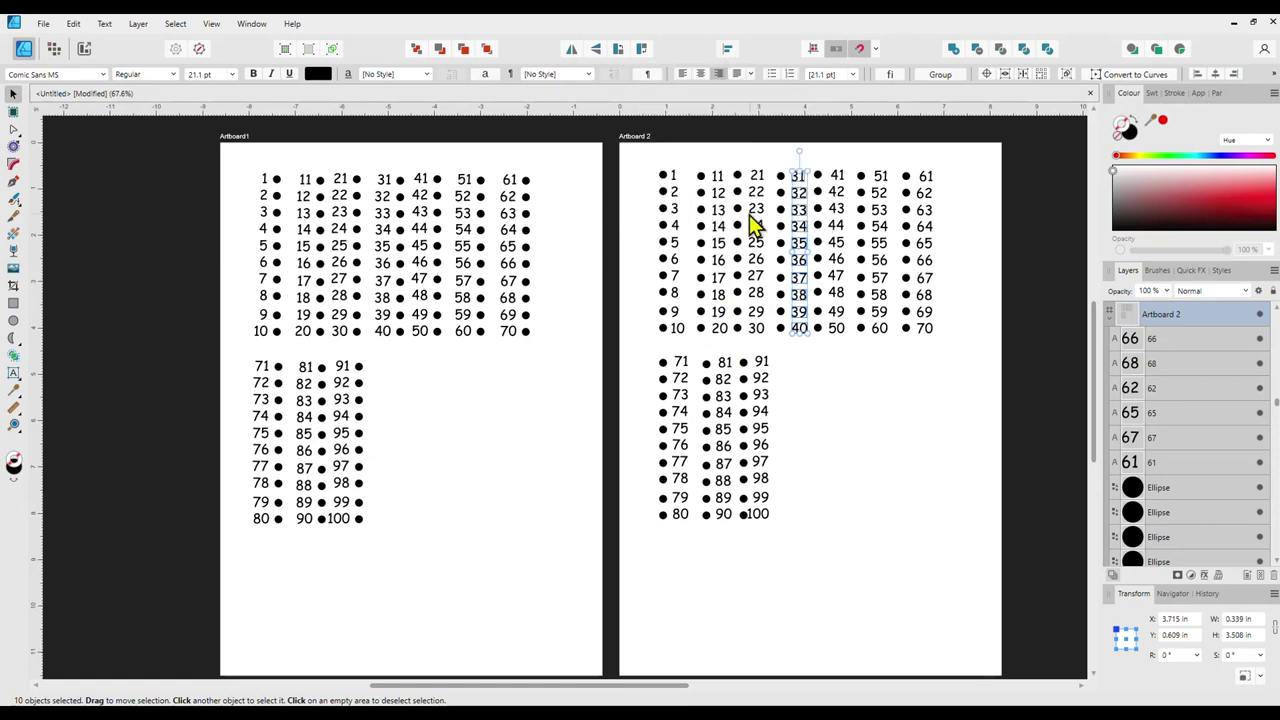
click(829, 380)
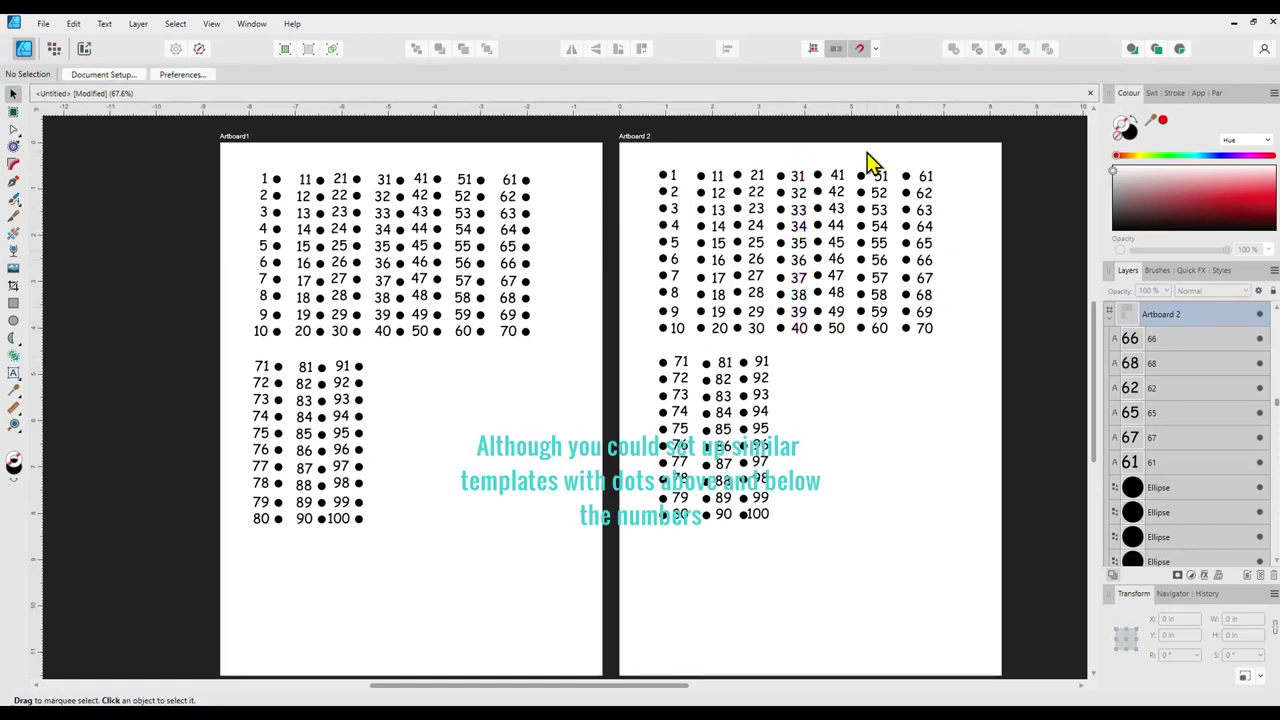
Align the numbers 51 to 60 on Artboard 2 horizontally by their left edges
drag(869, 153, 906, 382)
click(727, 49)
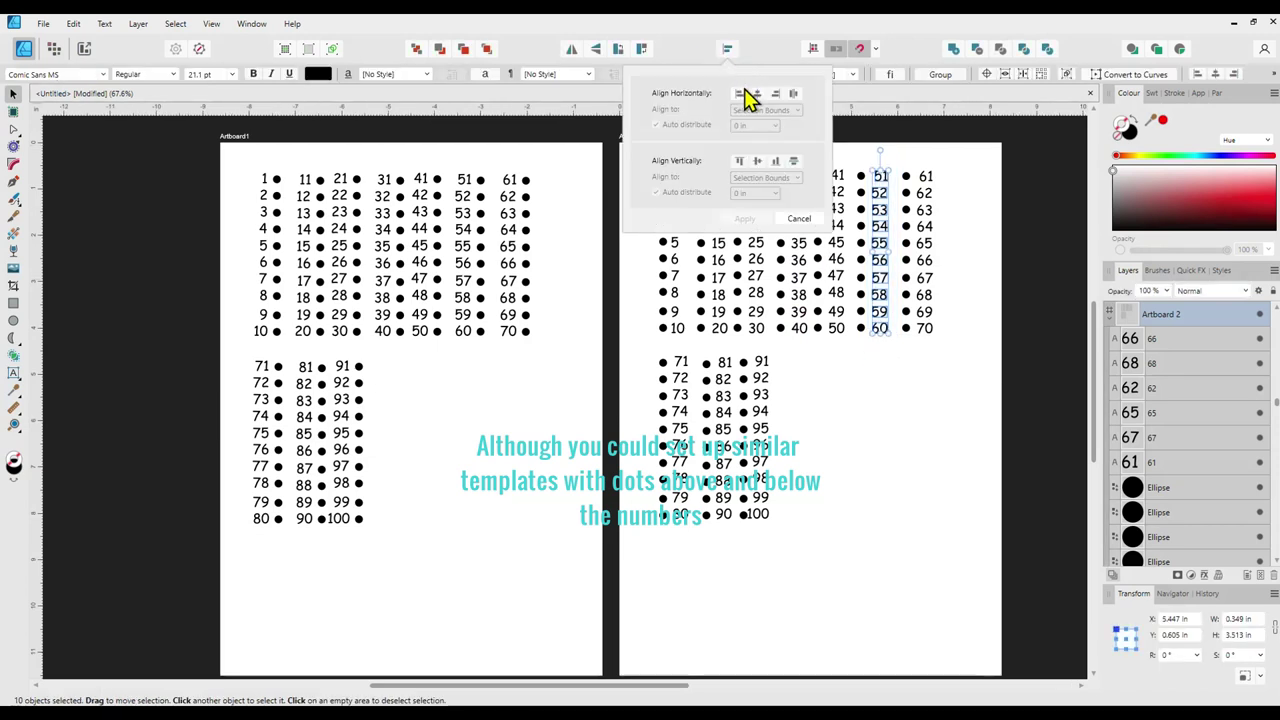
click(740, 94)
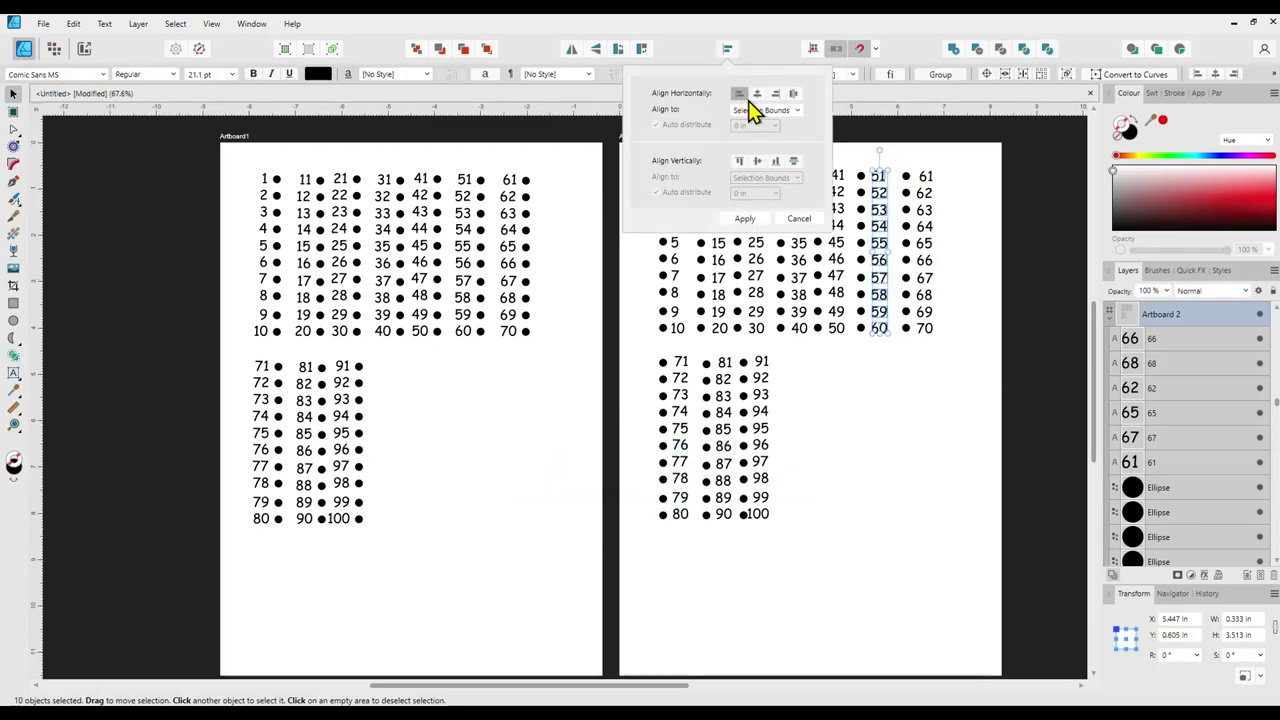
click(750, 219)
Align the numbers 61 to 70 on Artboard 2 horizontally by their left edges
drag(962, 152, 916, 380)
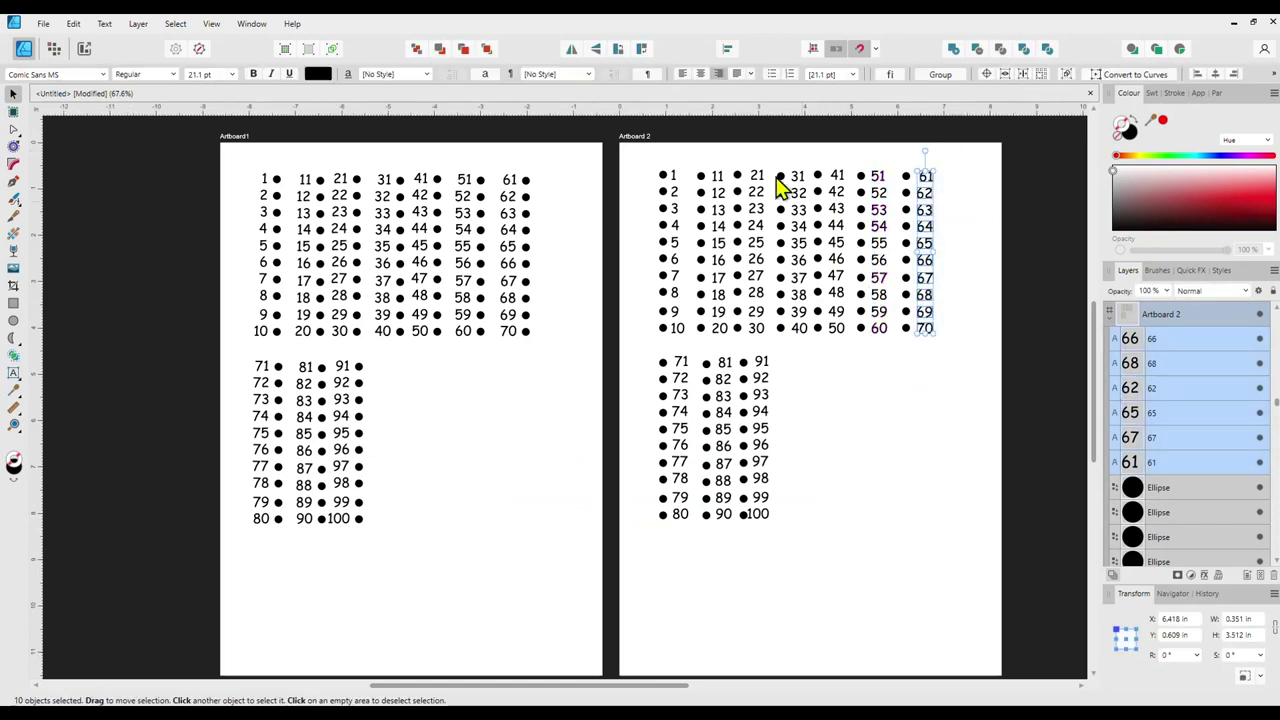
click(727, 50)
click(740, 93)
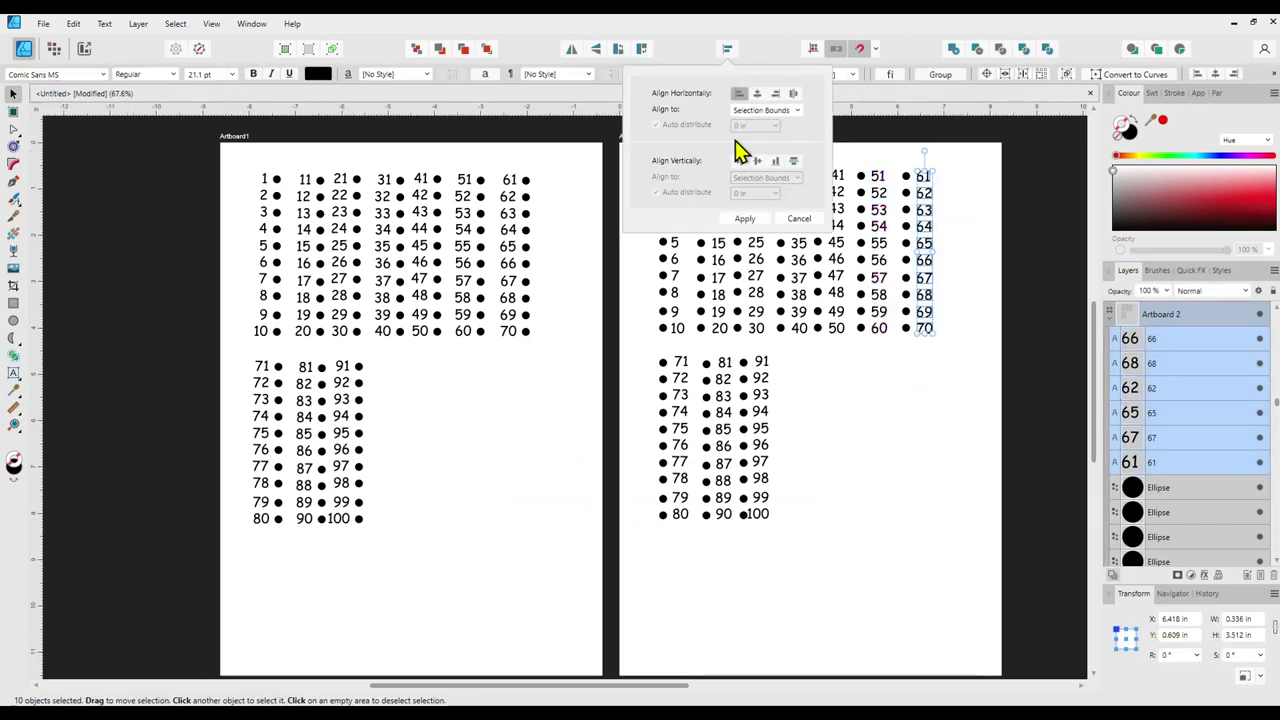
click(745, 218)
click(800, 420)
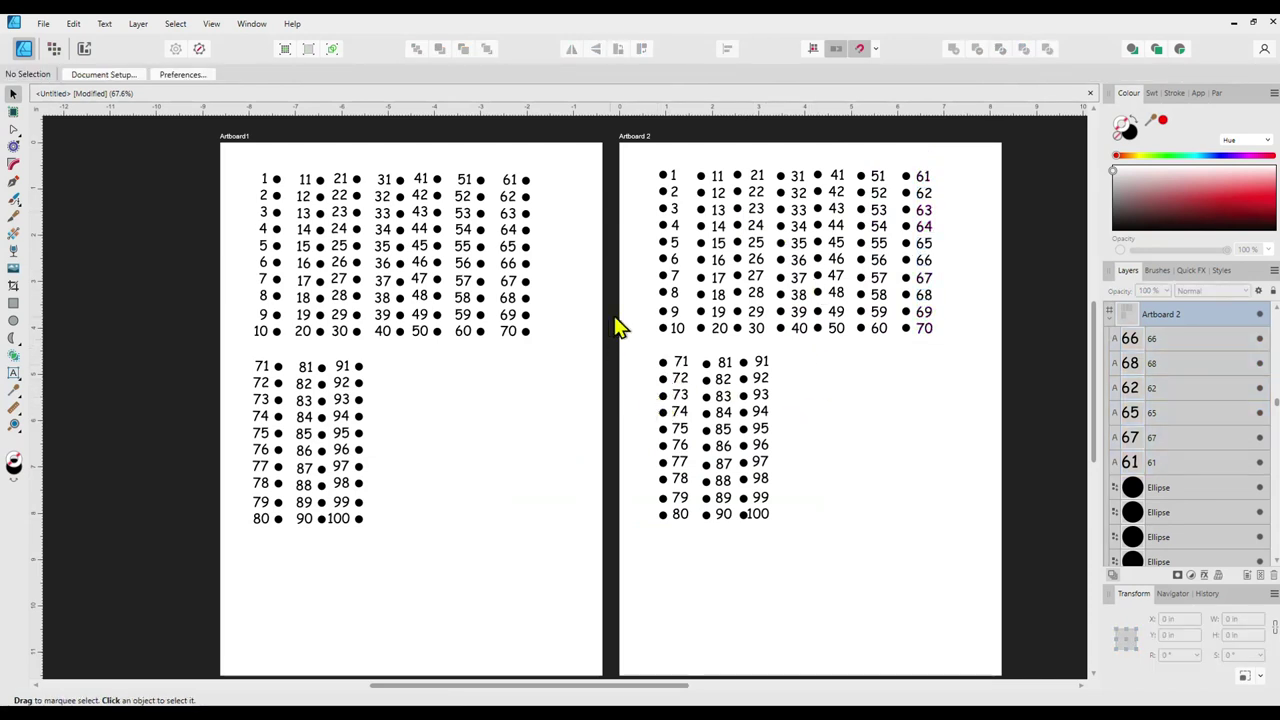
Try to nudge the numbers 71, 81 and 91 on Artboard 2 slightly to the left
click(684, 362)
shift+click(724, 364)
shift+click(760, 364)
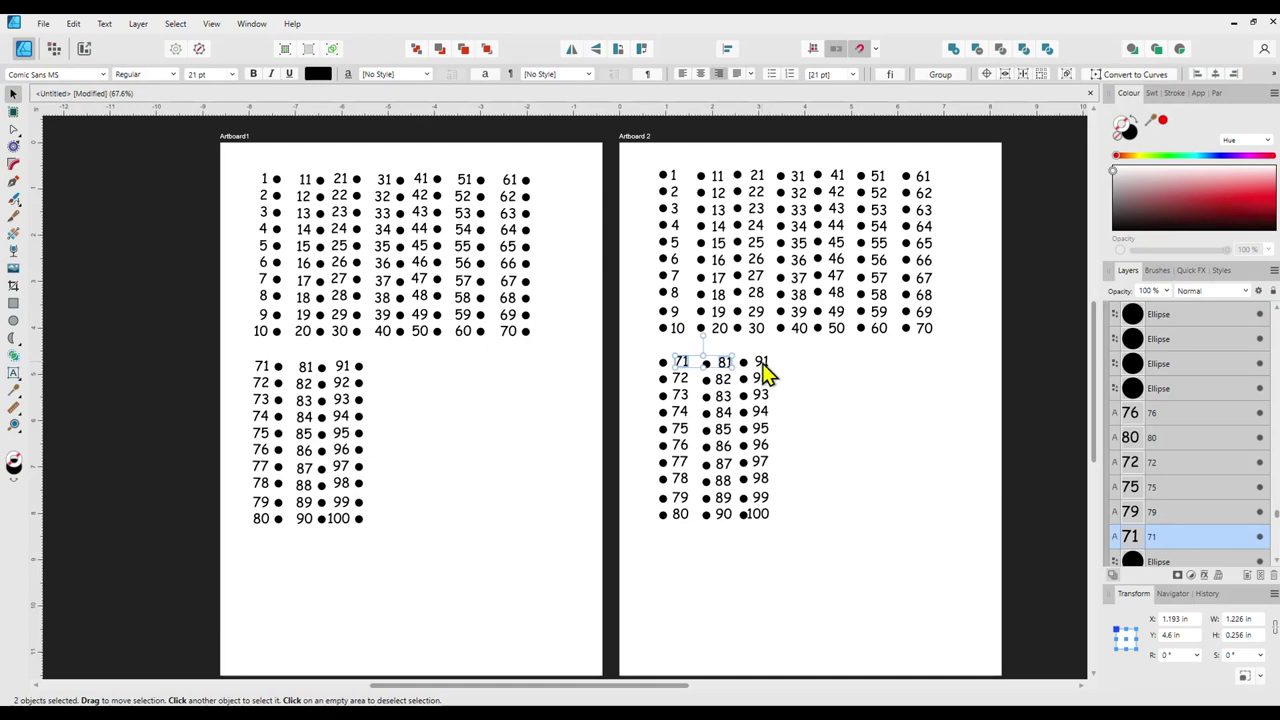
key(Left)
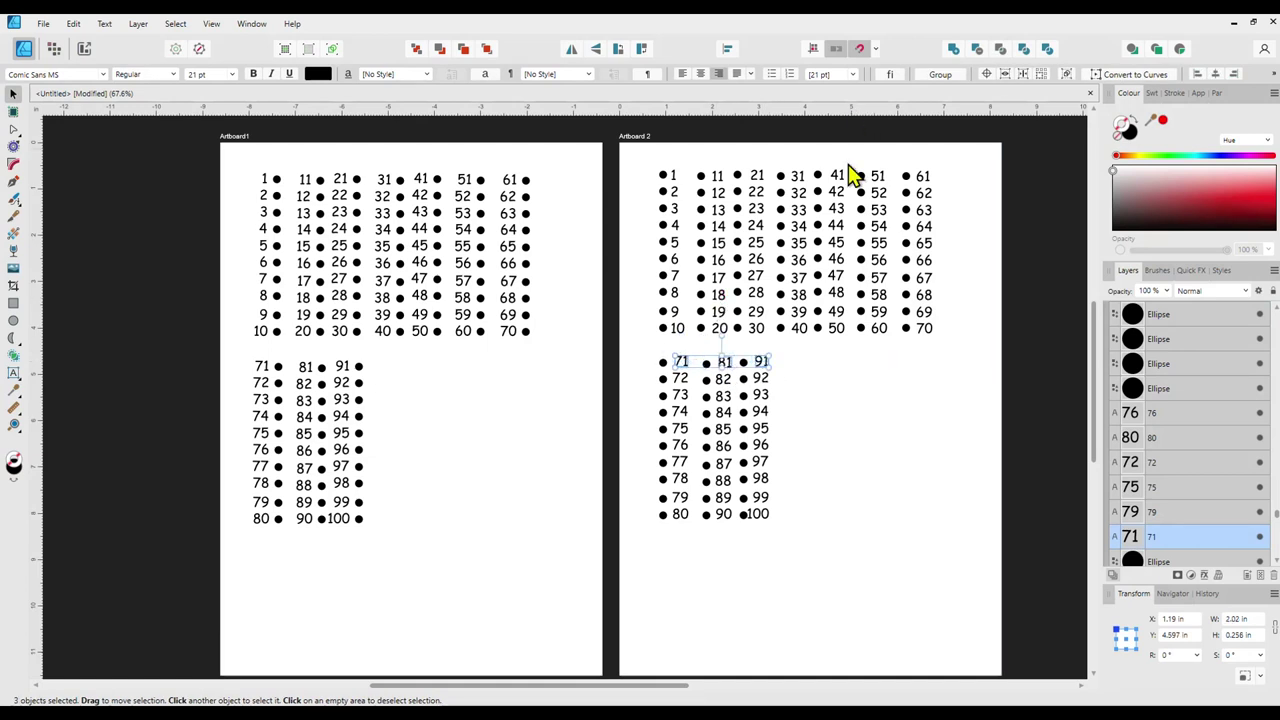
click(806, 402)
Align the numbers 91 to 100 on Artboard 2 by their left edges and shift them right, clear of their dots
drag(797, 540, 728, 300)
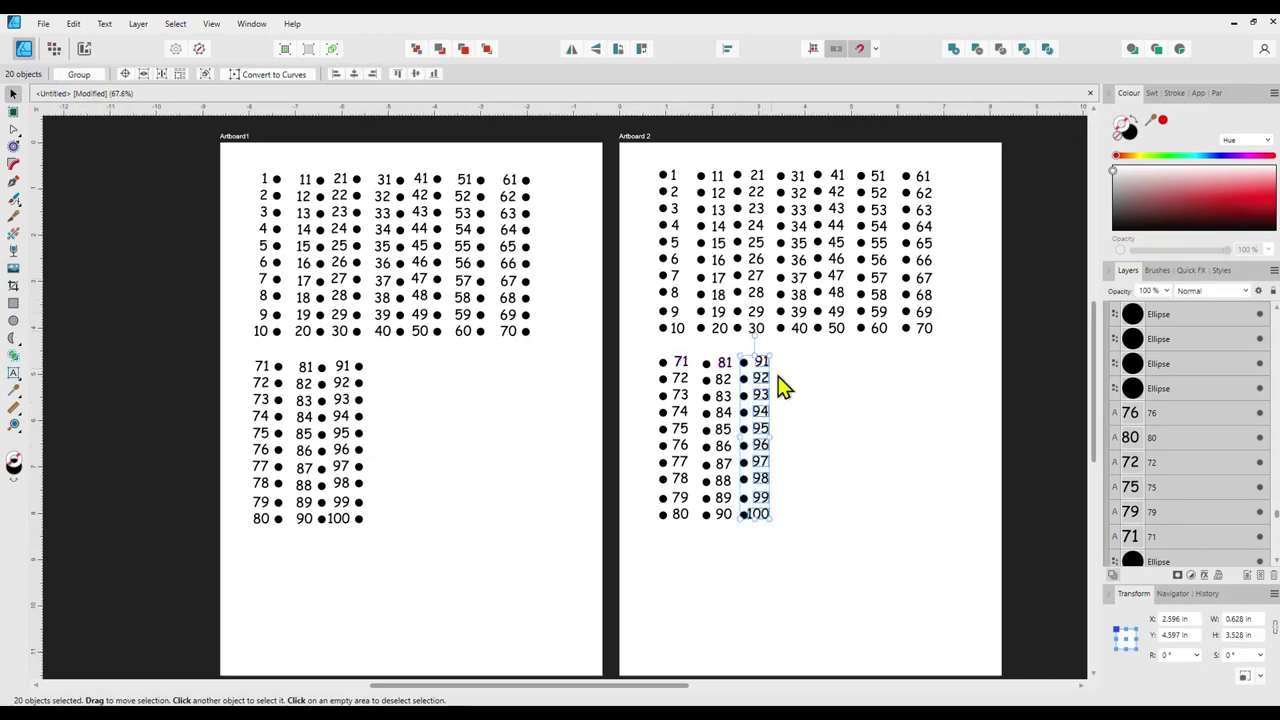
click(805, 537)
drag(795, 532, 750, 345)
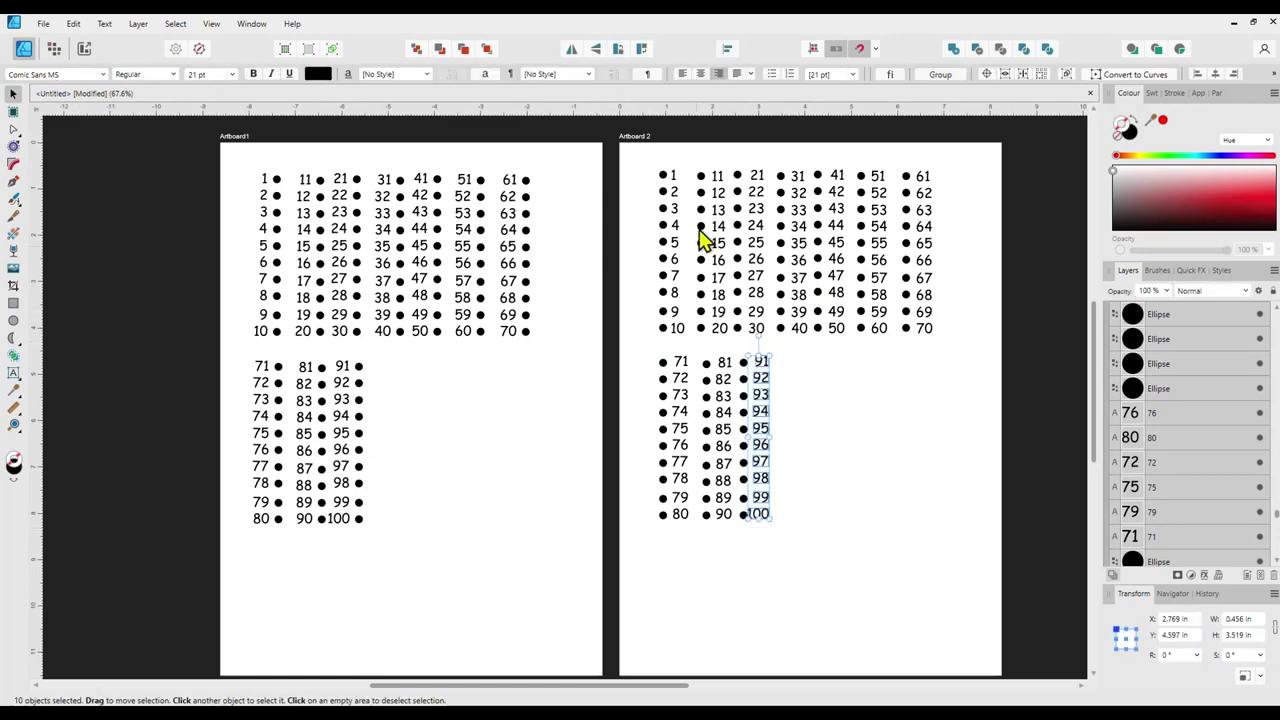
click(727, 48)
click(740, 93)
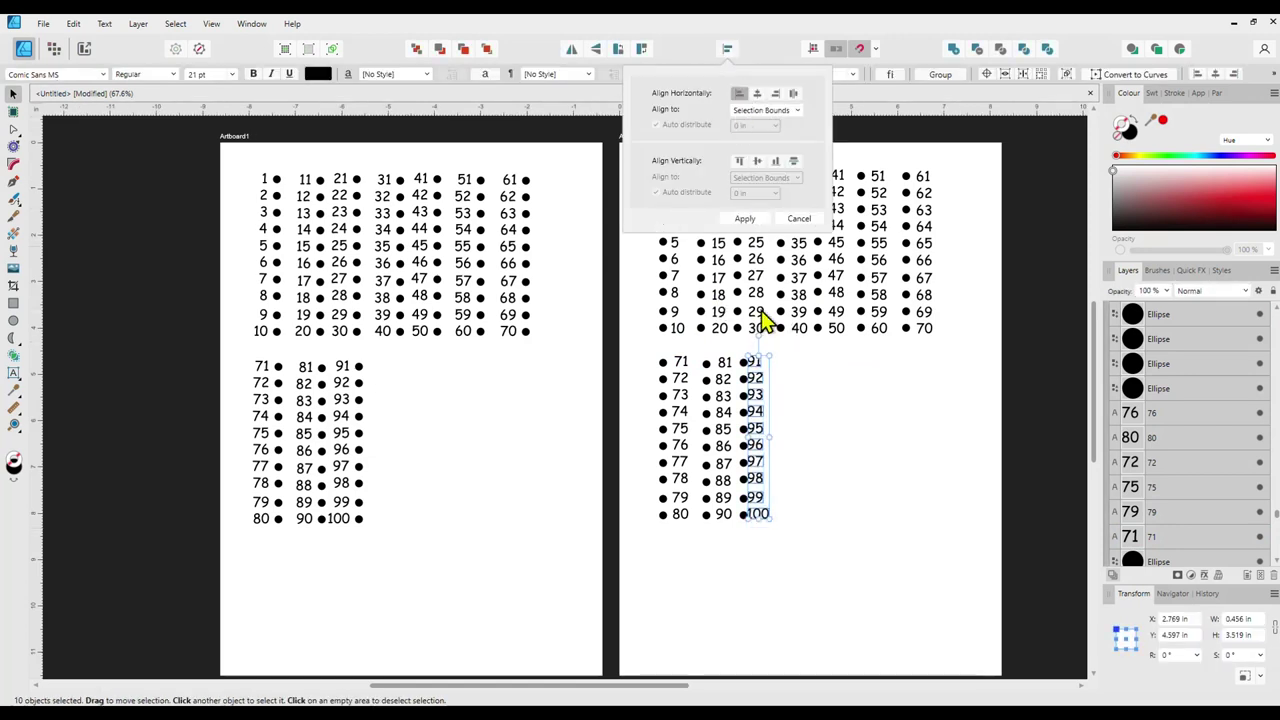
click(760, 218)
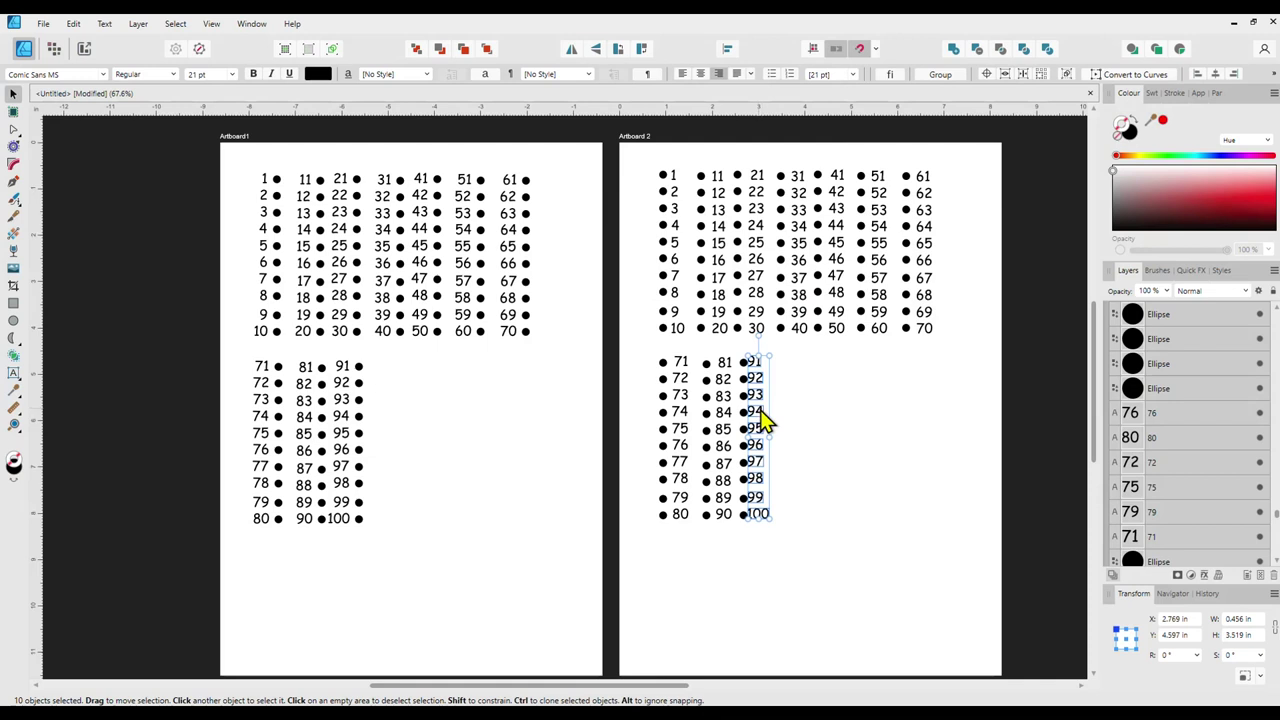
drag(763, 420, 766, 418)
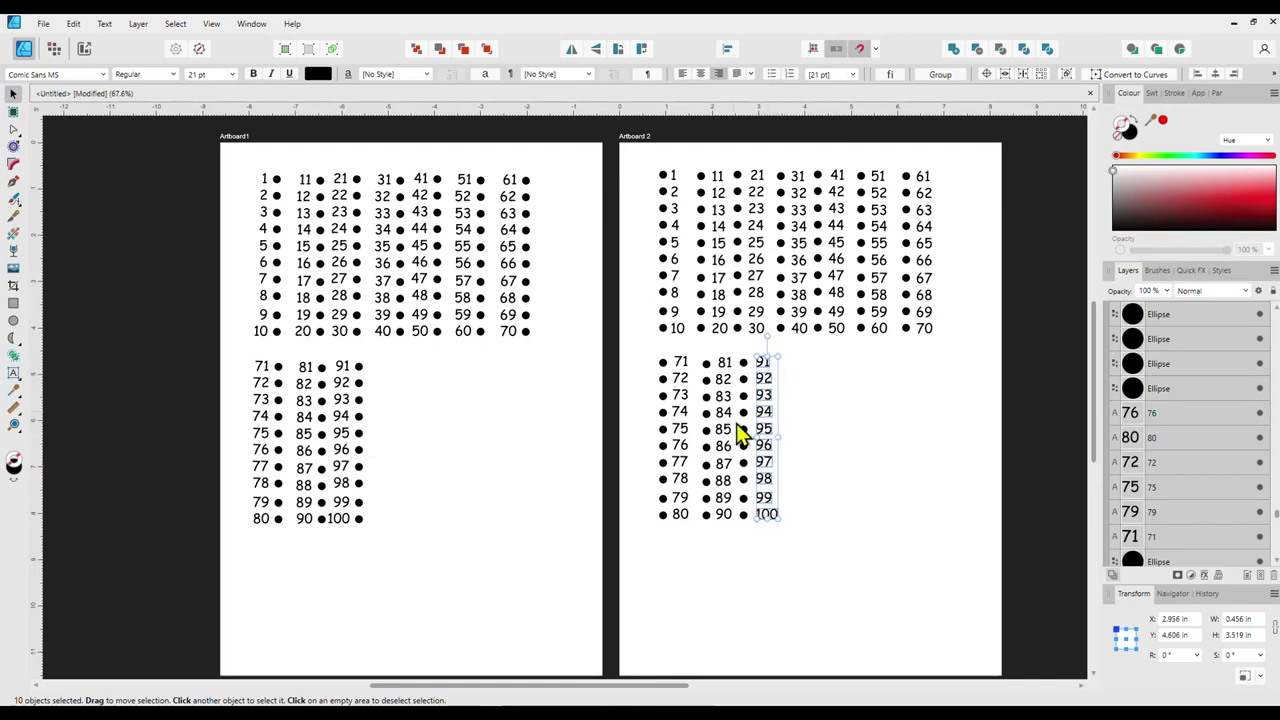
Align the numbers 81 to 90 on Artboard 2 horizontally by their left edges
drag(735, 530, 714, 343)
click(727, 48)
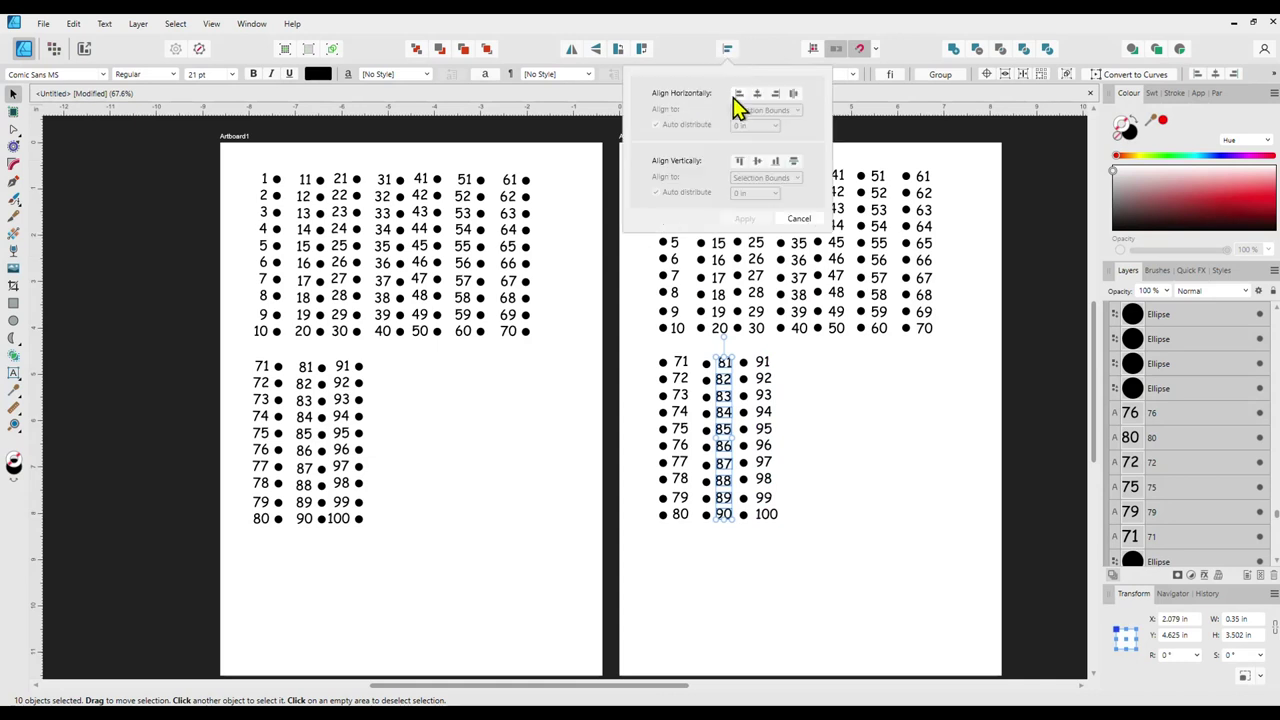
click(737, 94)
click(745, 218)
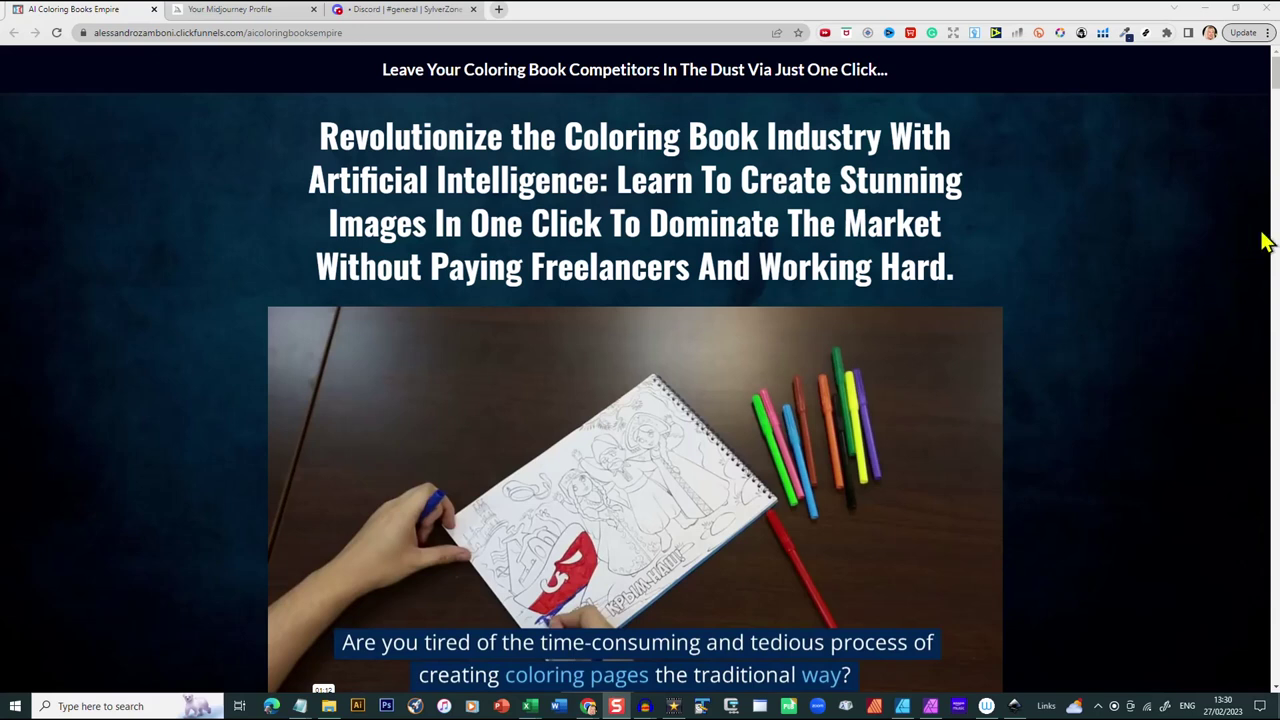
In the browser, look through the AI Coloring Books Empire sales page and the coloring images in the Midjourney profile gallery
mouse_move(1276, 80)
mouse_down()
mouse_move(1276, 103)
mouse_move(1276, 89)
mouse_up()
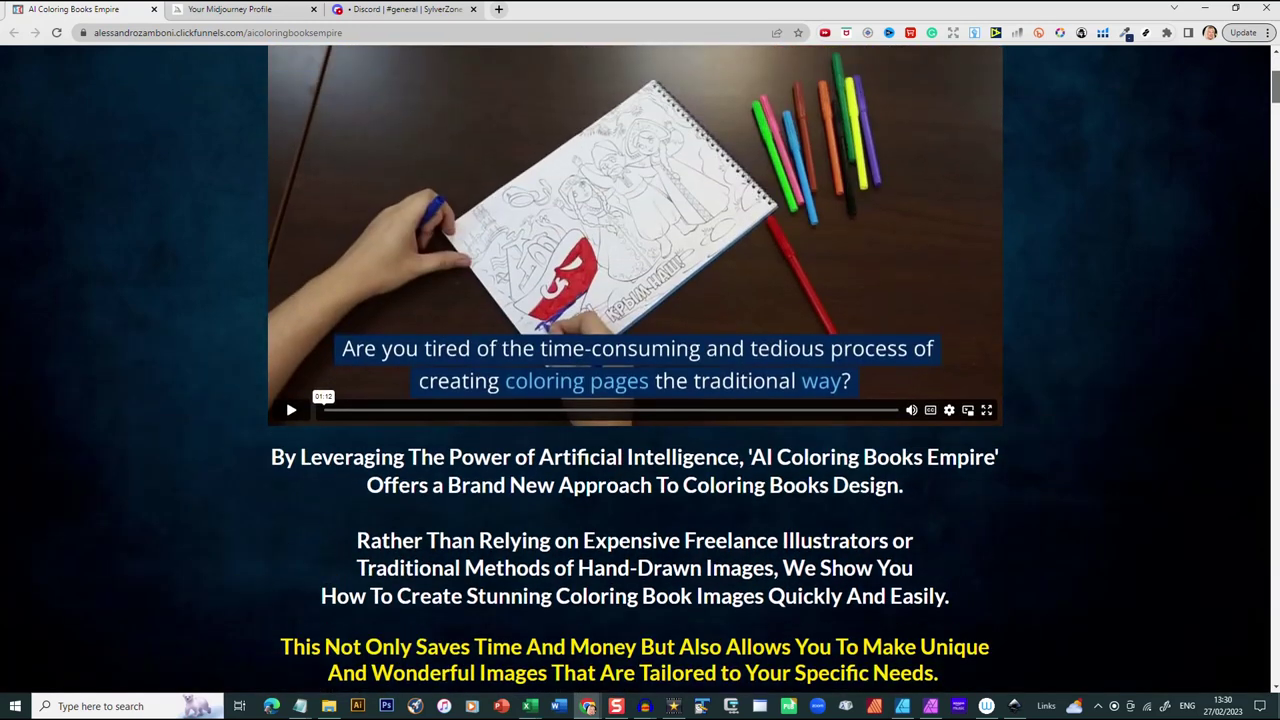
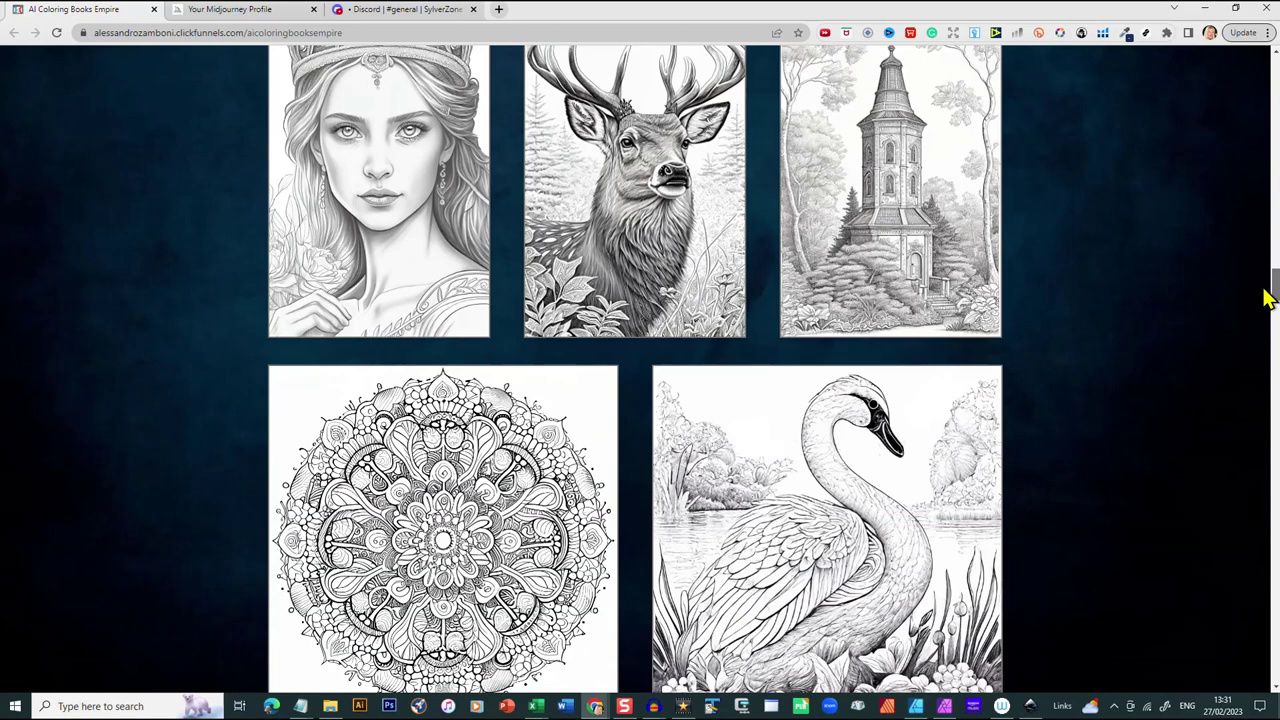
drag(1265, 292, 1240, 243)
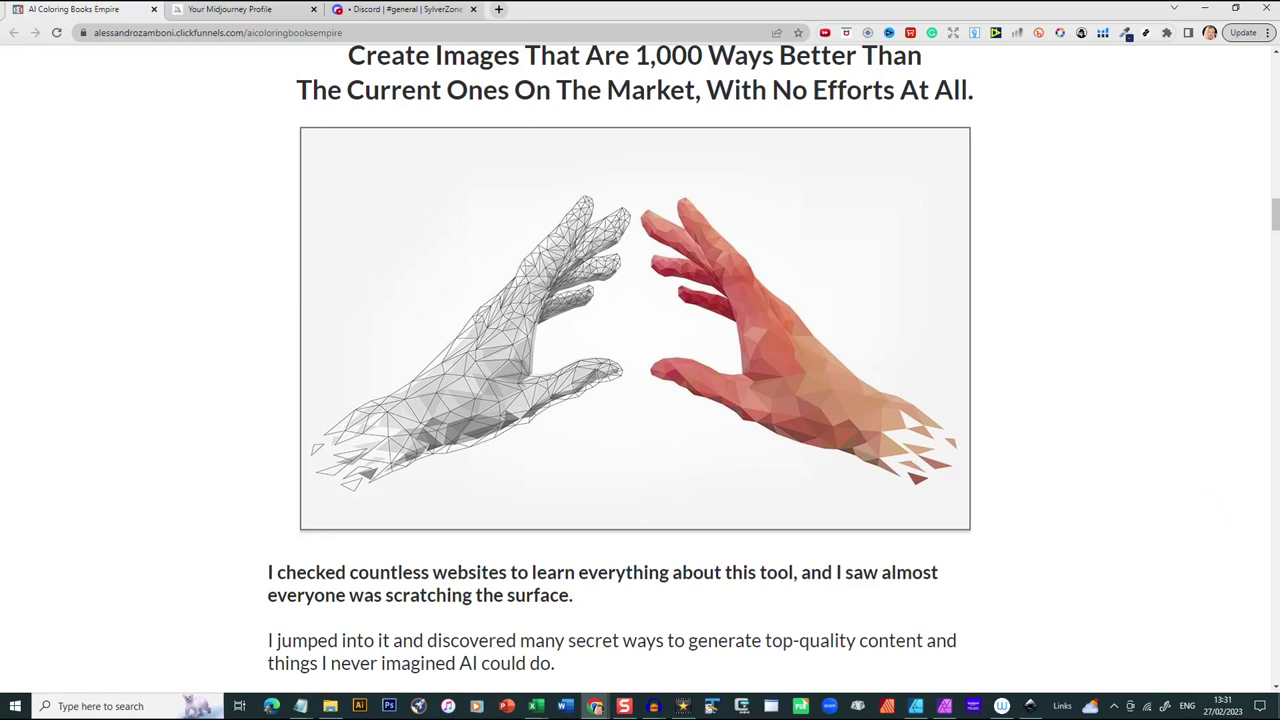
click(232, 12)
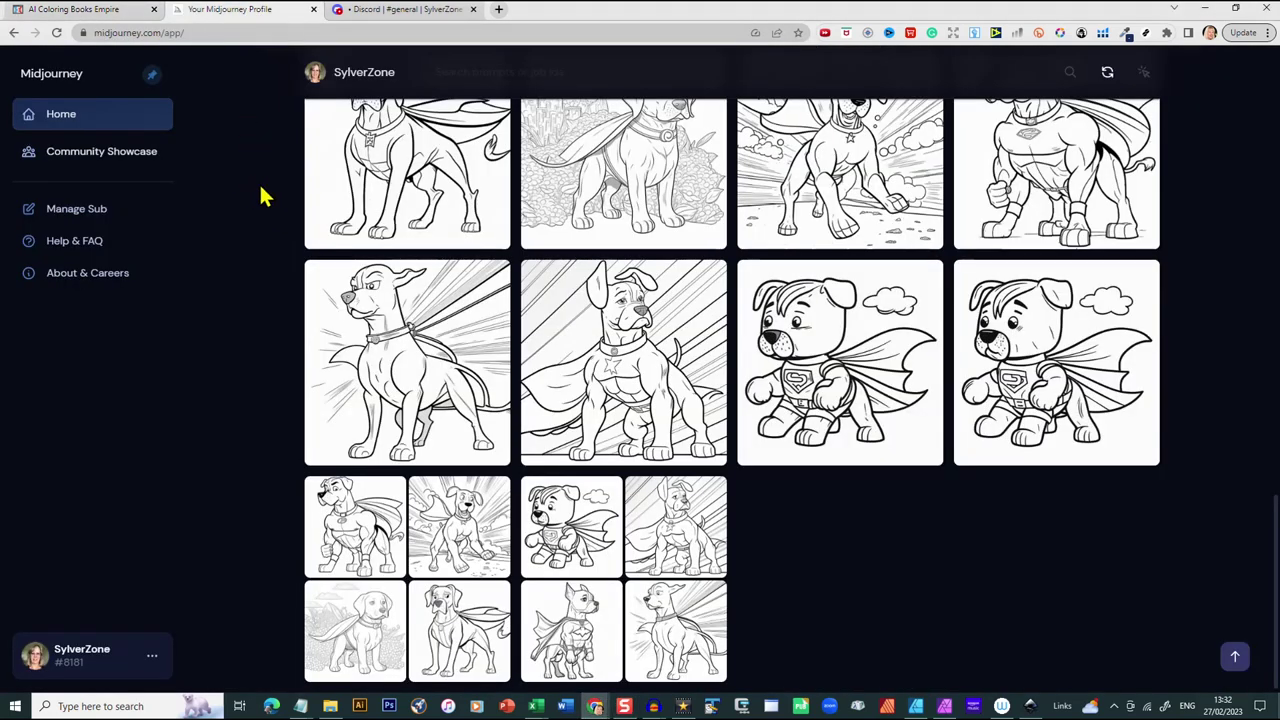
mouse_move(314, 206)
mouse_move(1090, 474)
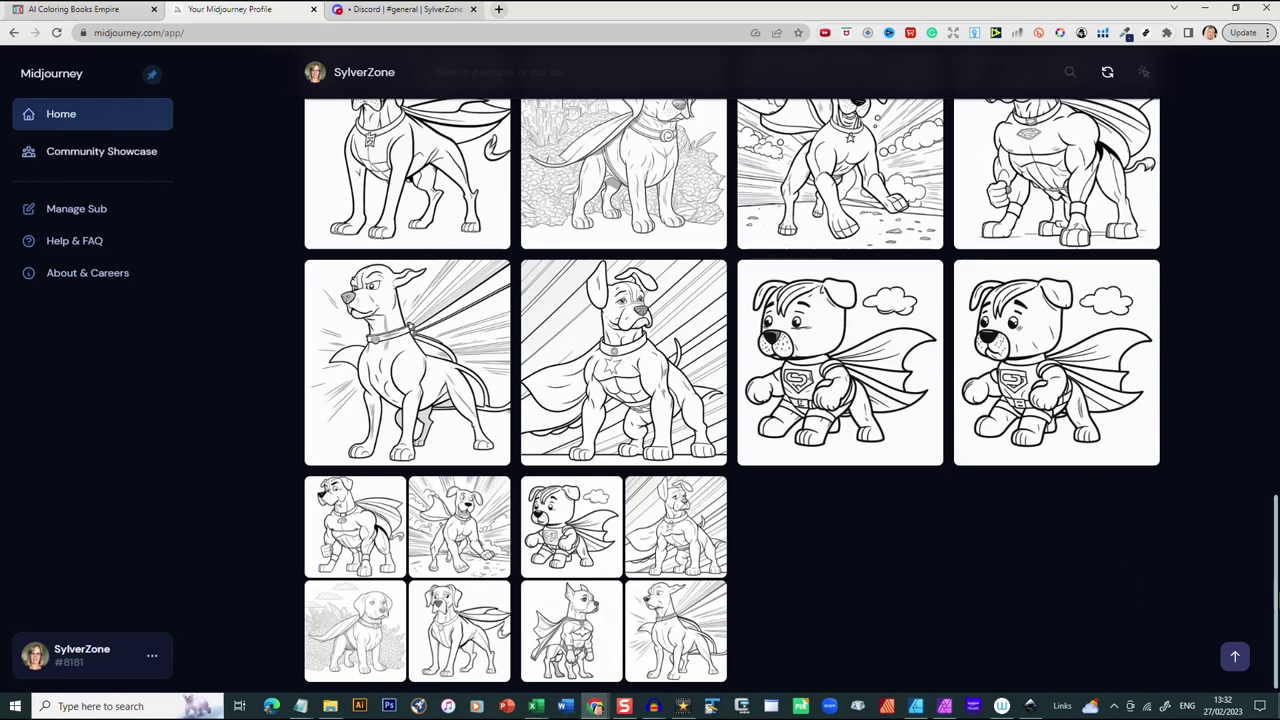
scroll(1277, 588, up, 1)
scroll(1277, 588, up, 1)
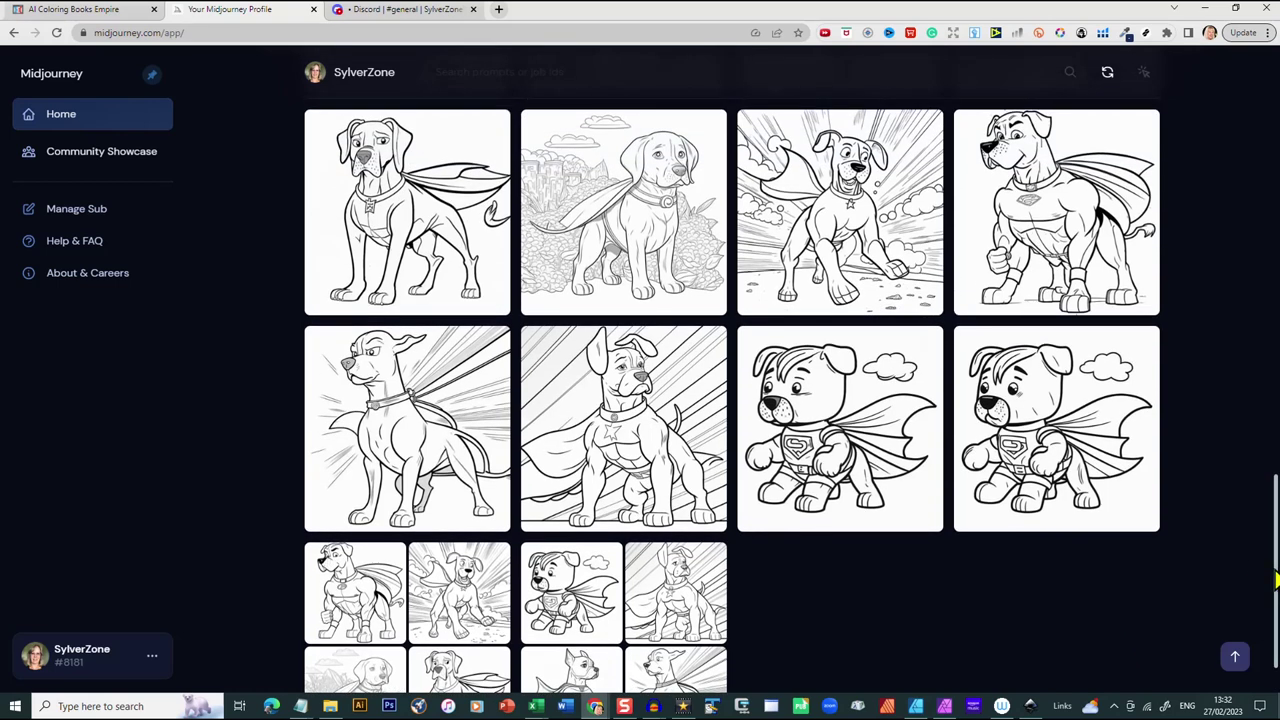
scroll(1277, 580, up, 3)
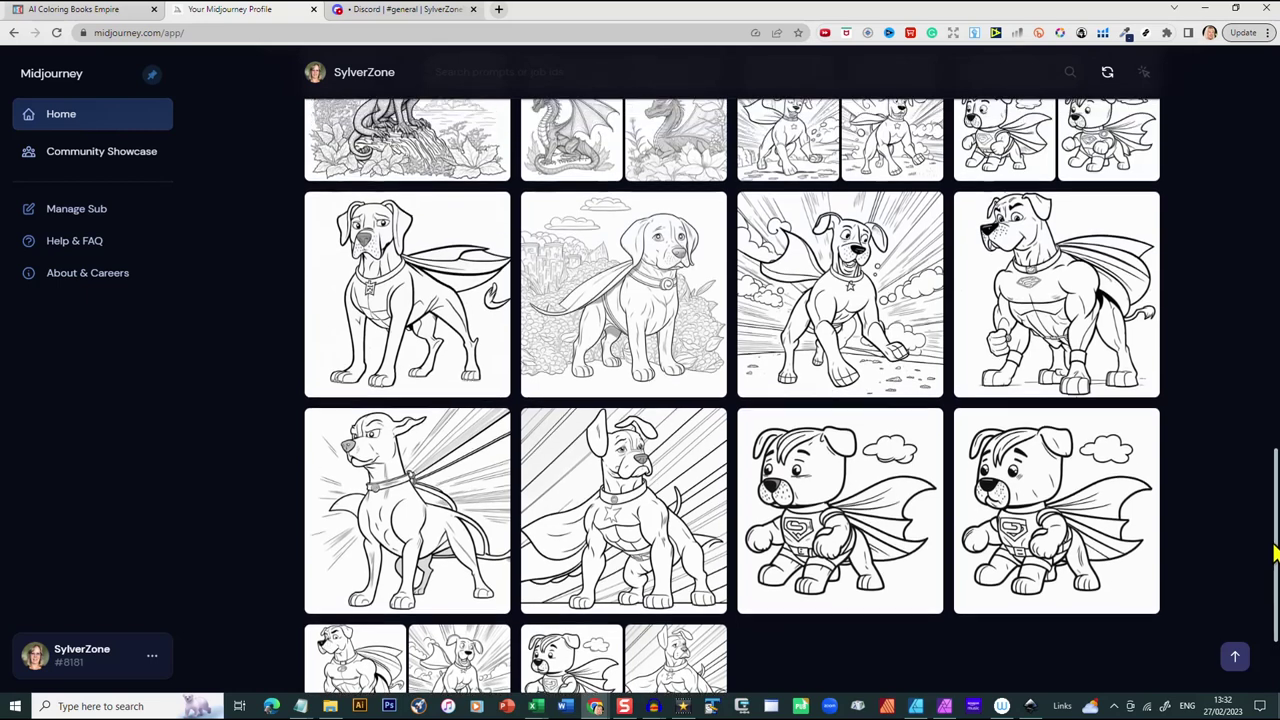
Examine the superhero dog and dragon coloring images in the Midjourney profile gallery
scroll(1277, 550, up, 1)
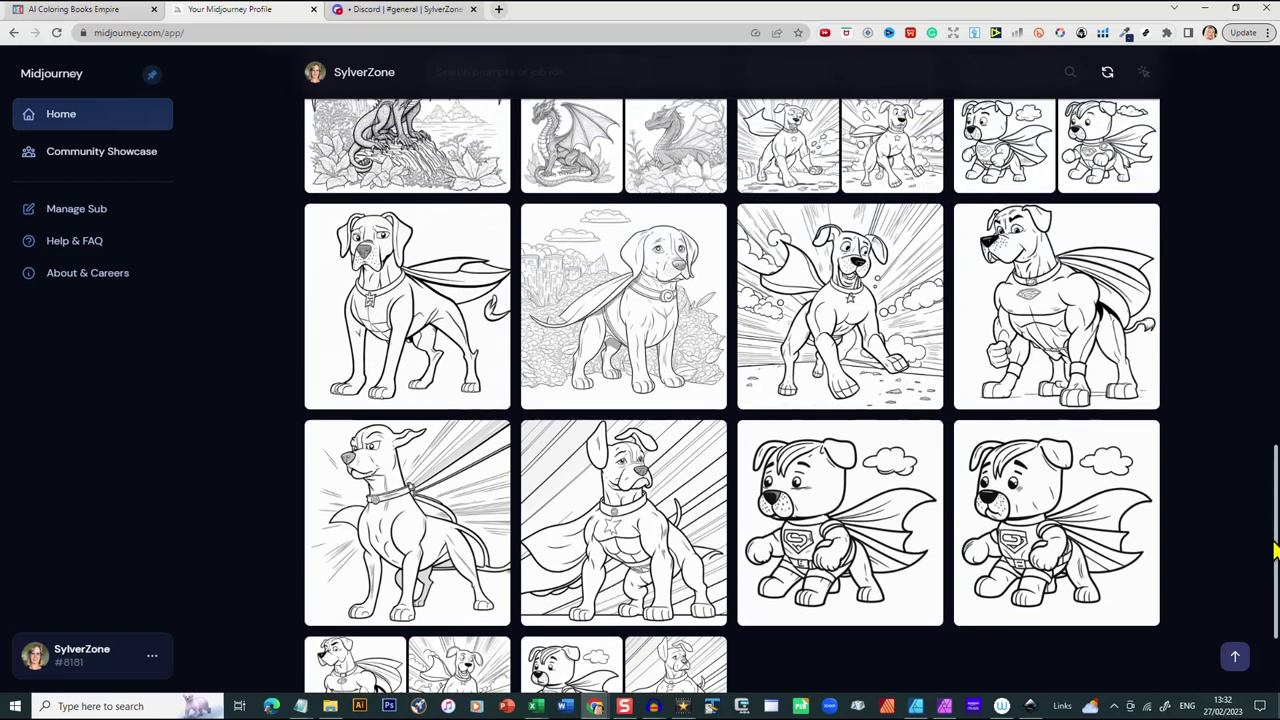
scroll(1277, 550, up, 1)
mouse_move(880, 549)
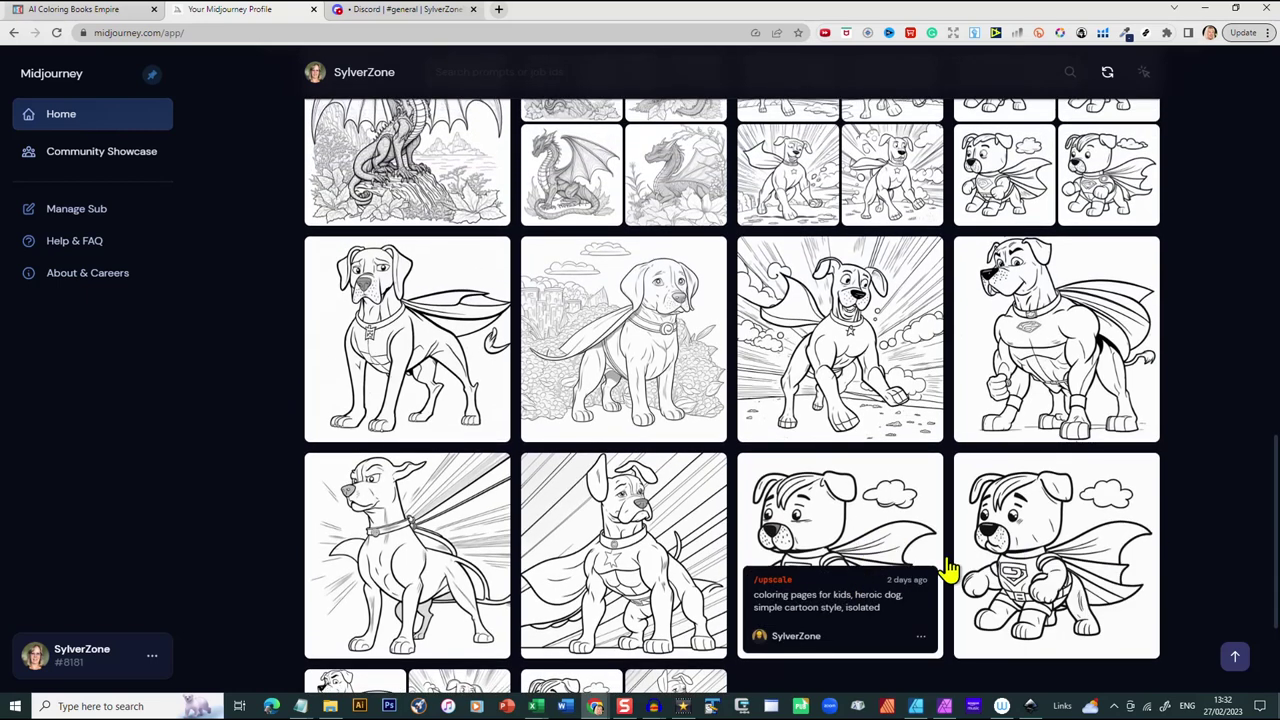
scroll(1277, 548, down, 1)
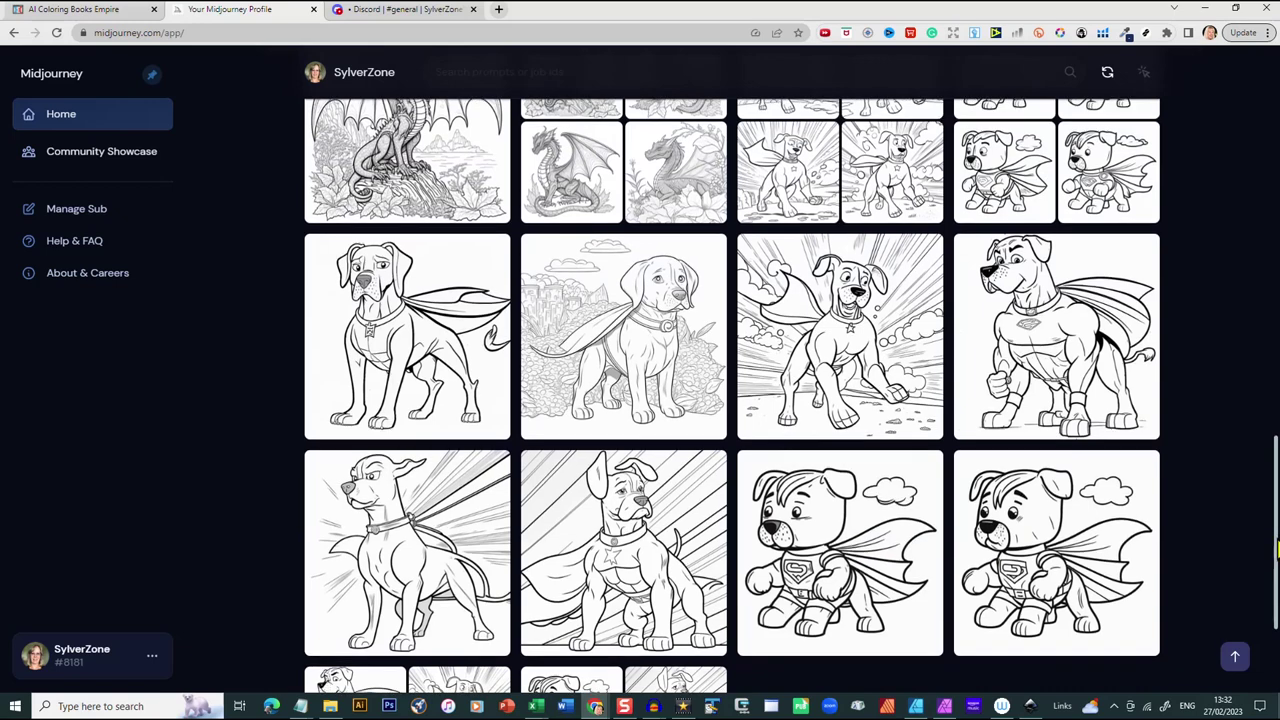
scroll(1277, 548, down, 2)
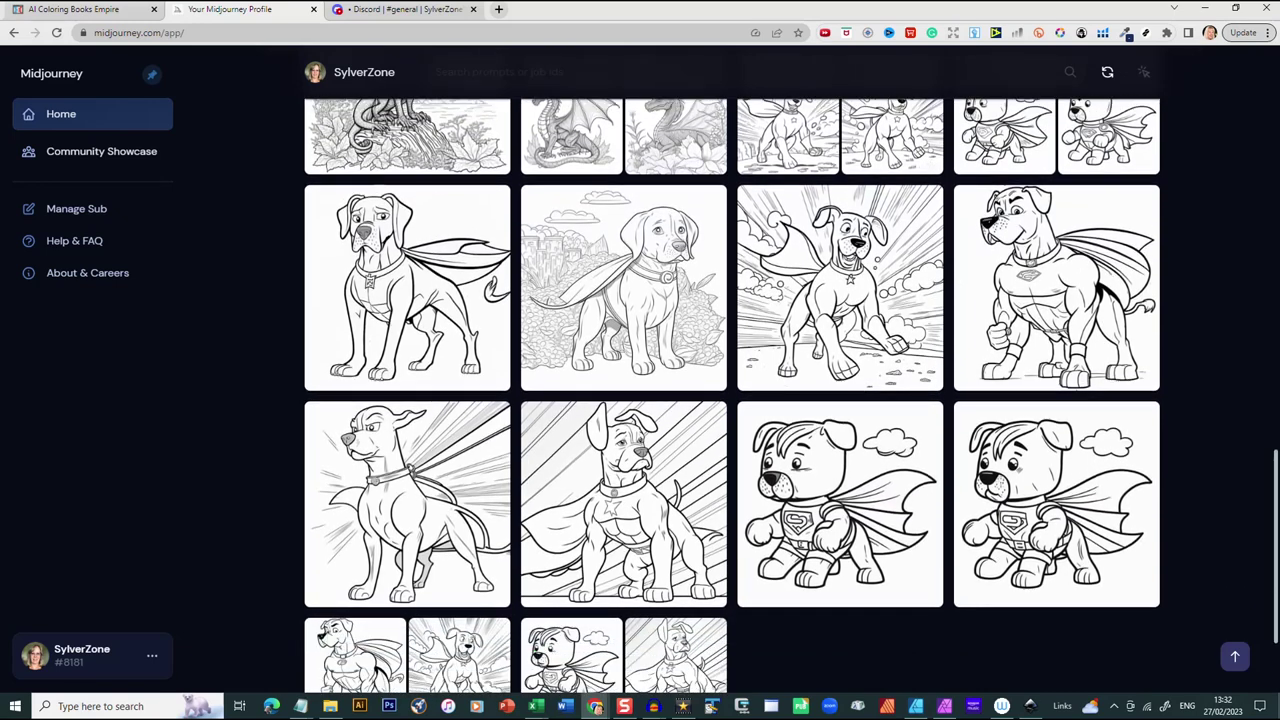
mouse_move(371, 258)
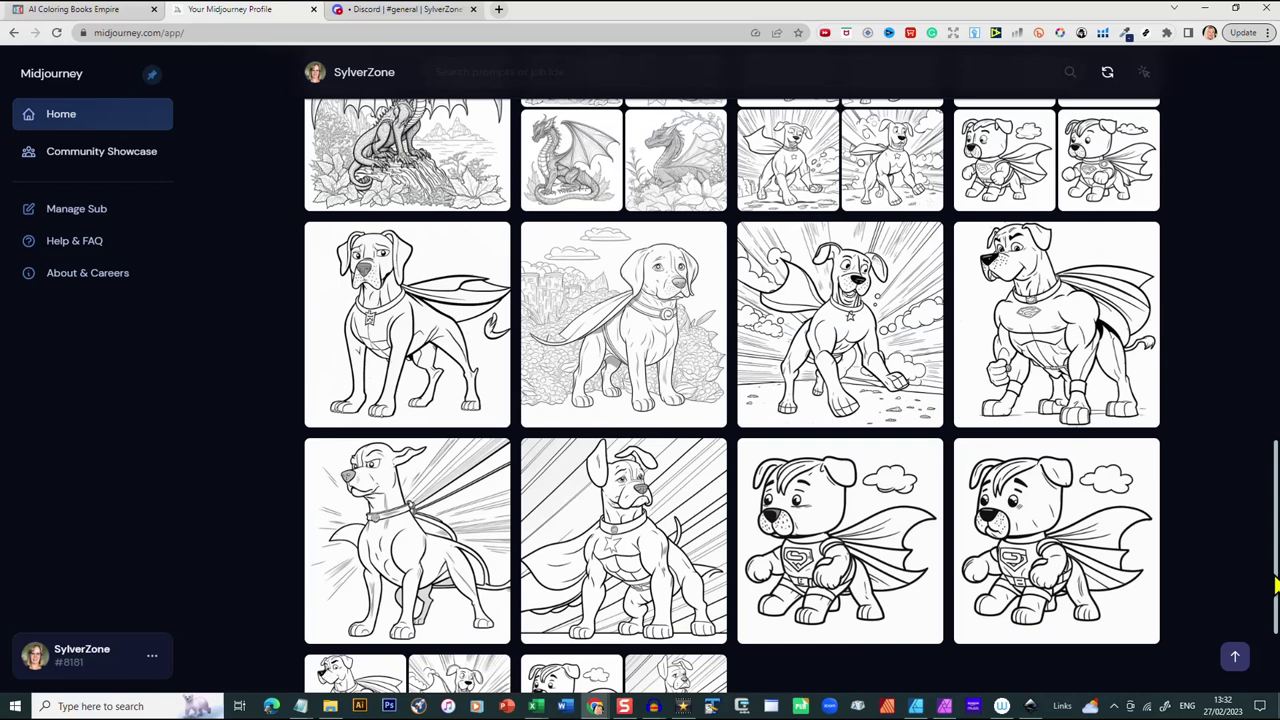
drag(1277, 588, 1251, 277)
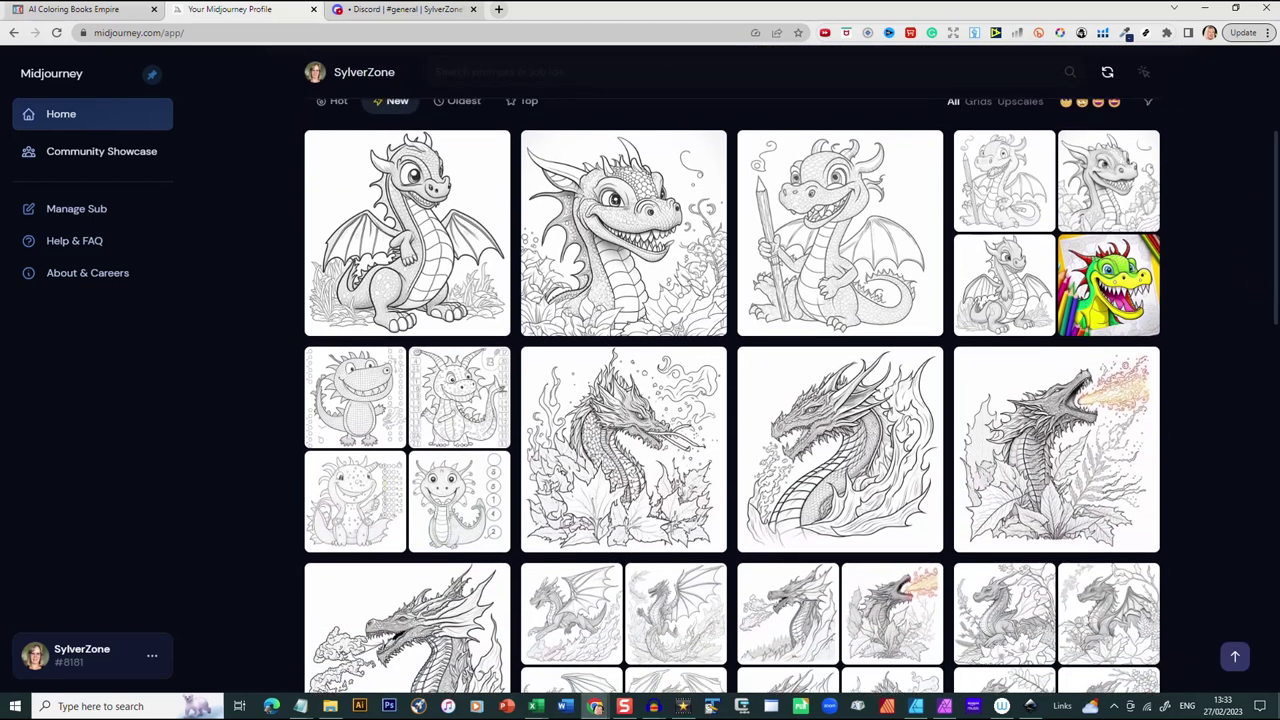
scroll(732, 380, down, 10)
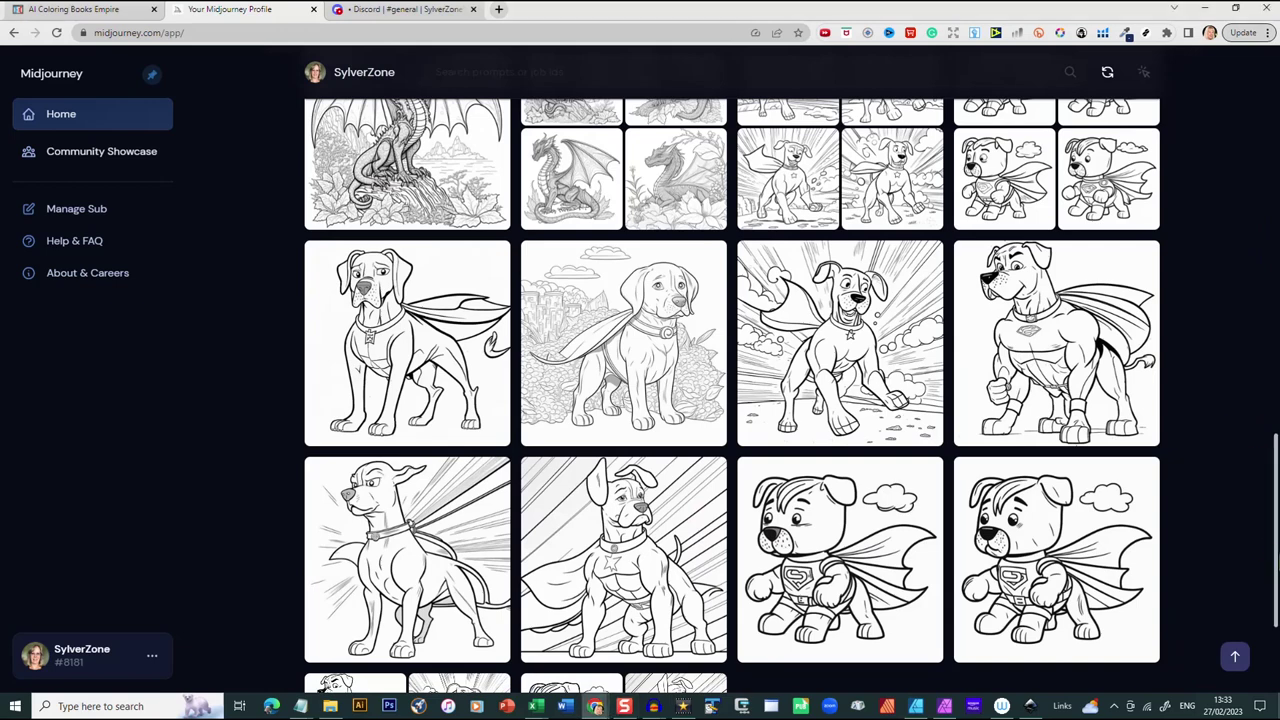
scroll(732, 396, up, 2)
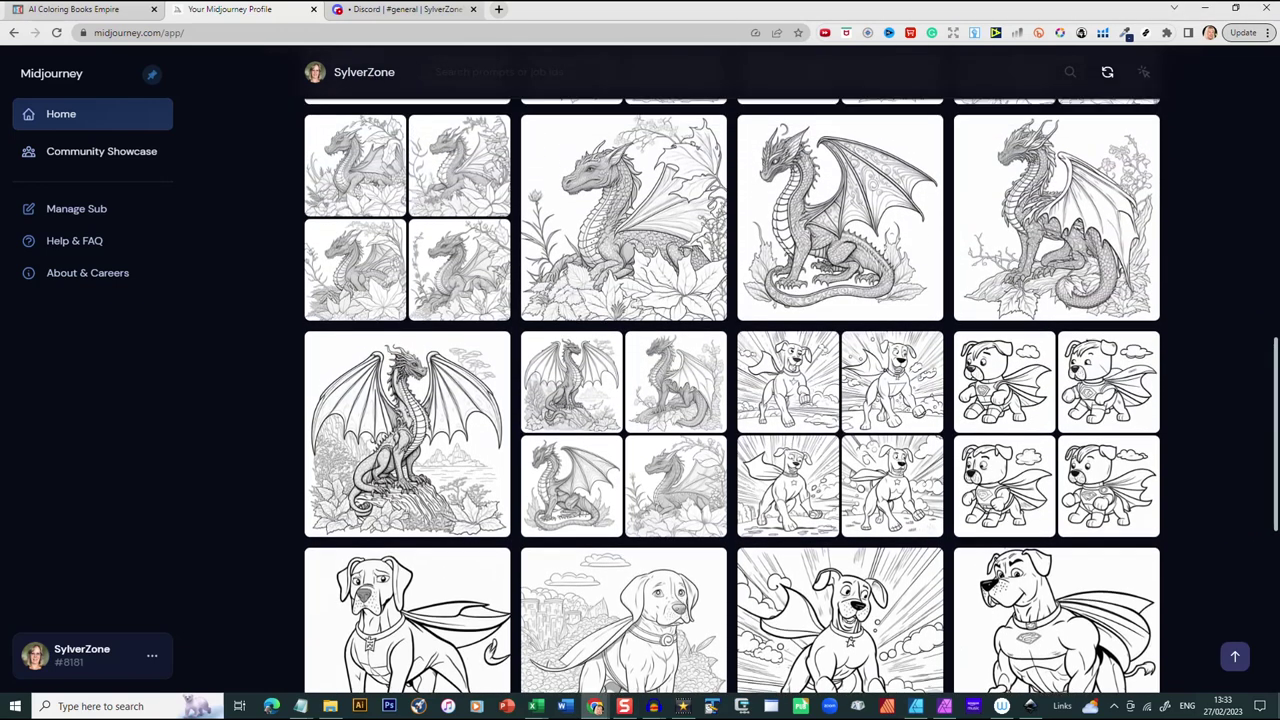
scroll(732, 396, up, 1)
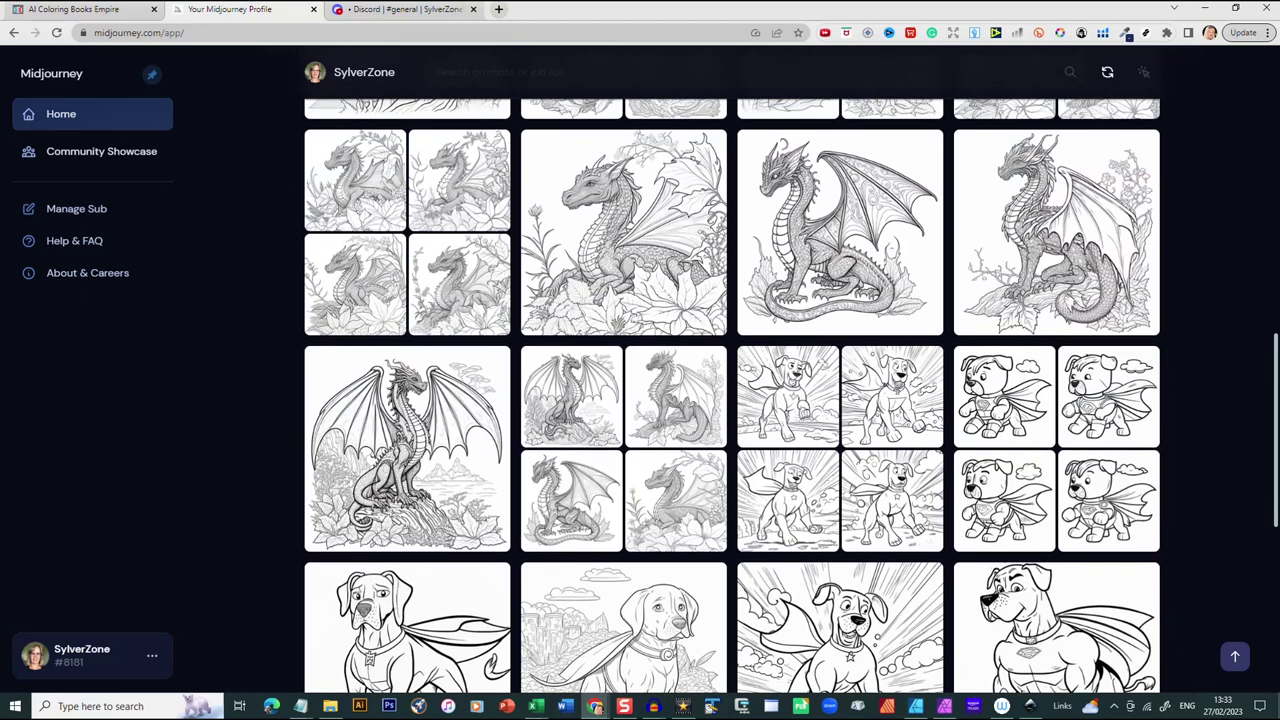
scroll(732, 396, up, 1)
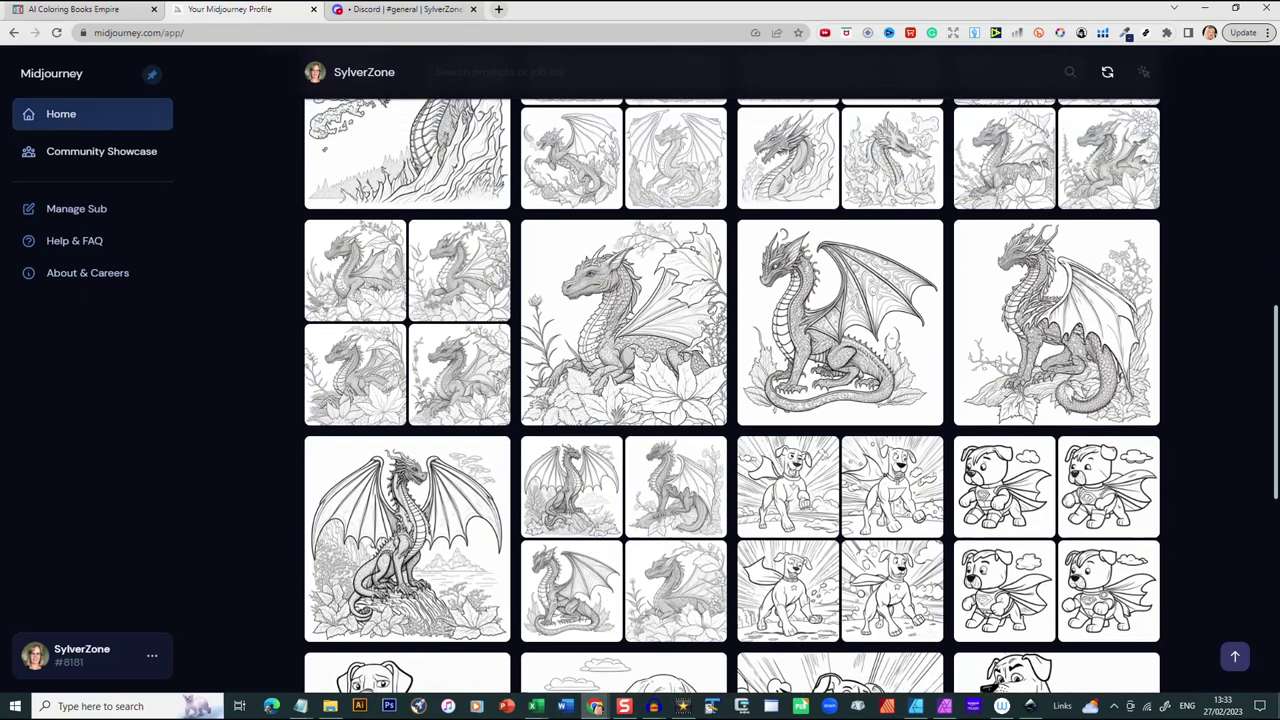
scroll(732, 396, up, 1)
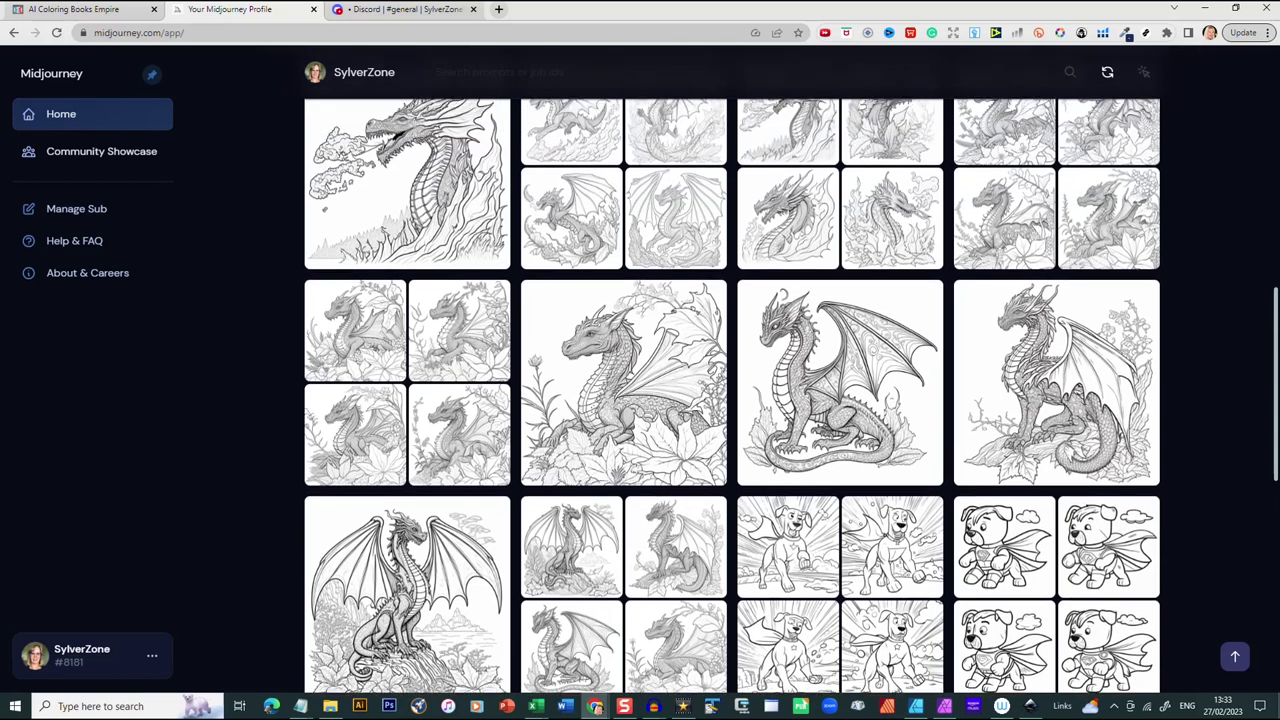
scroll(732, 396, up, 1)
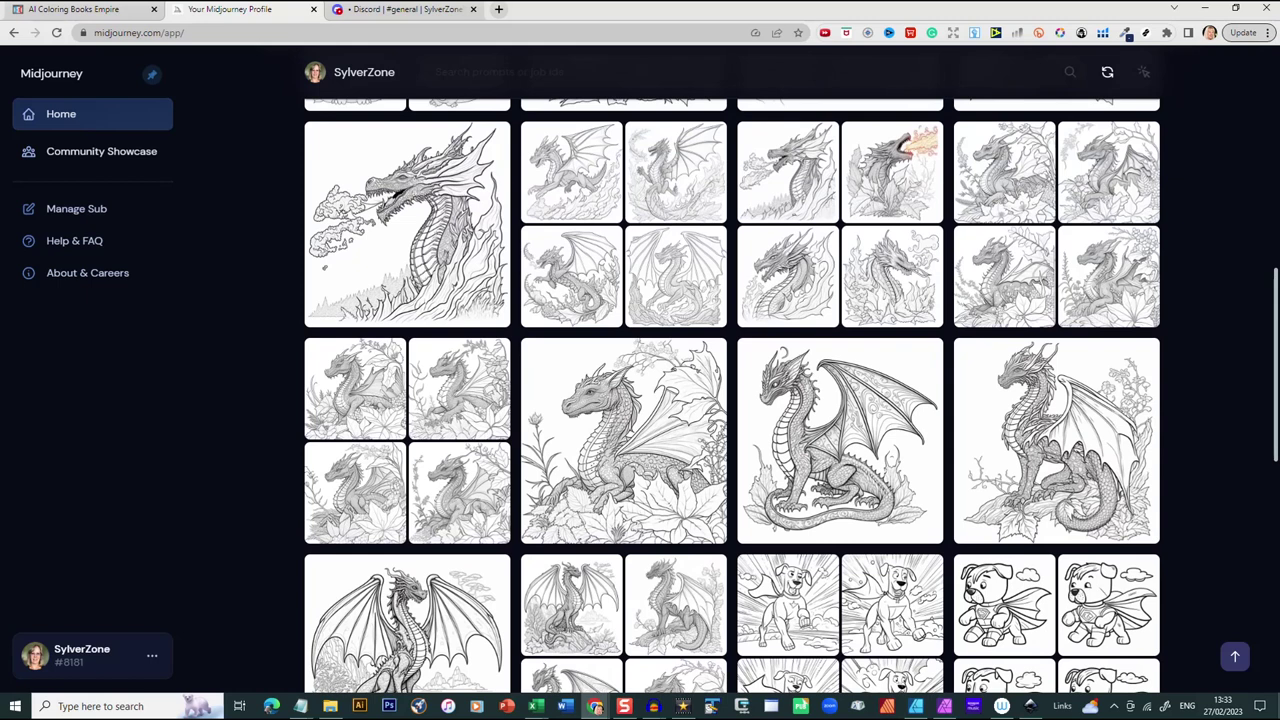
scroll(732, 396, up, 3)
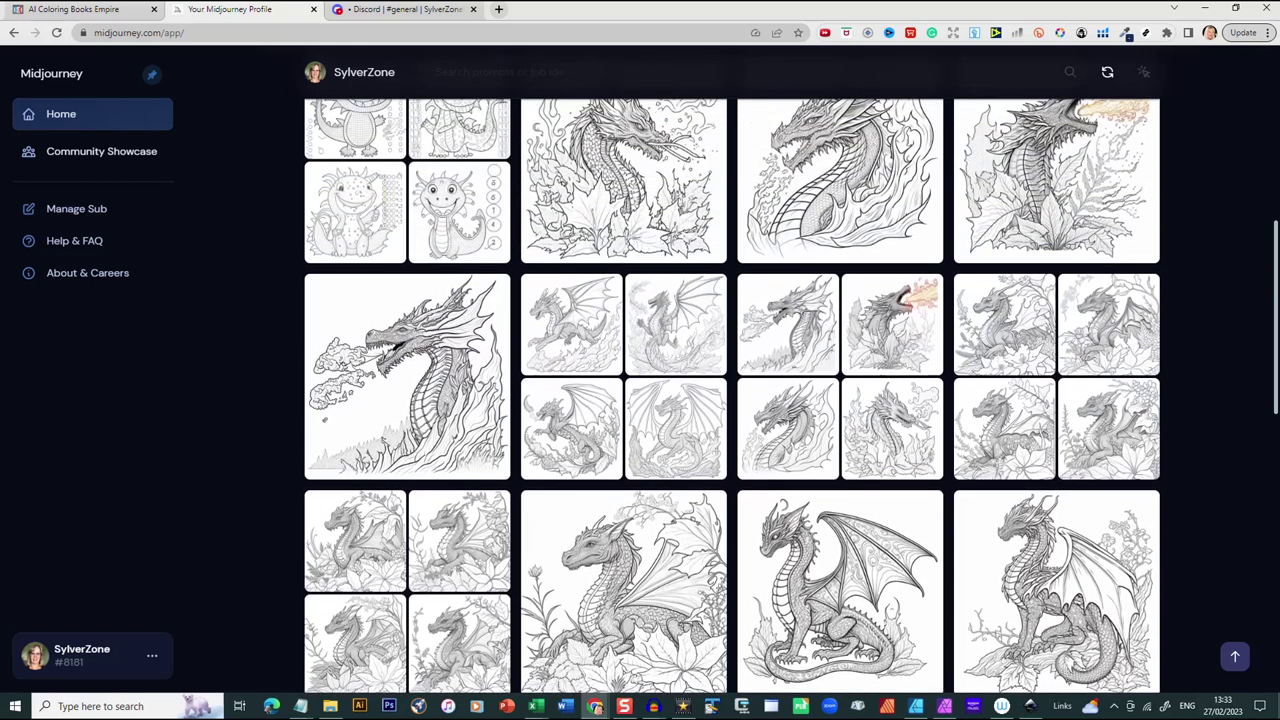
scroll(732, 396, up, 1)
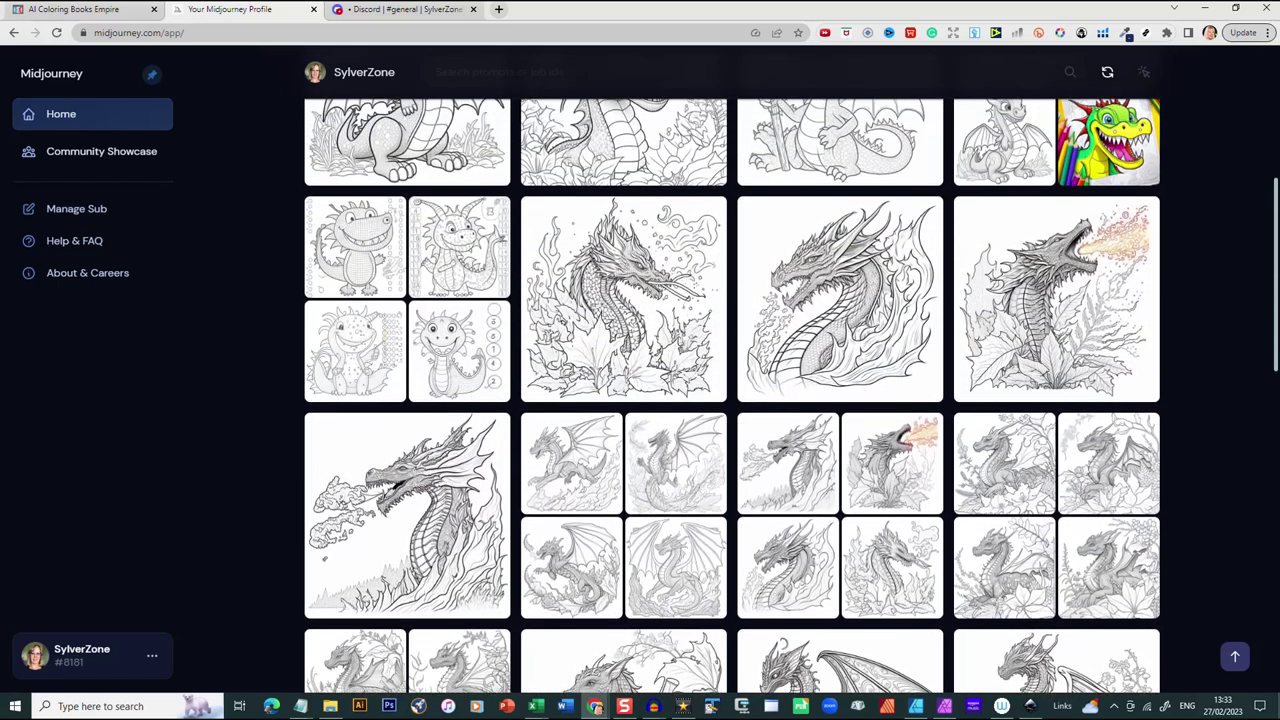
scroll(732, 396, up, 1)
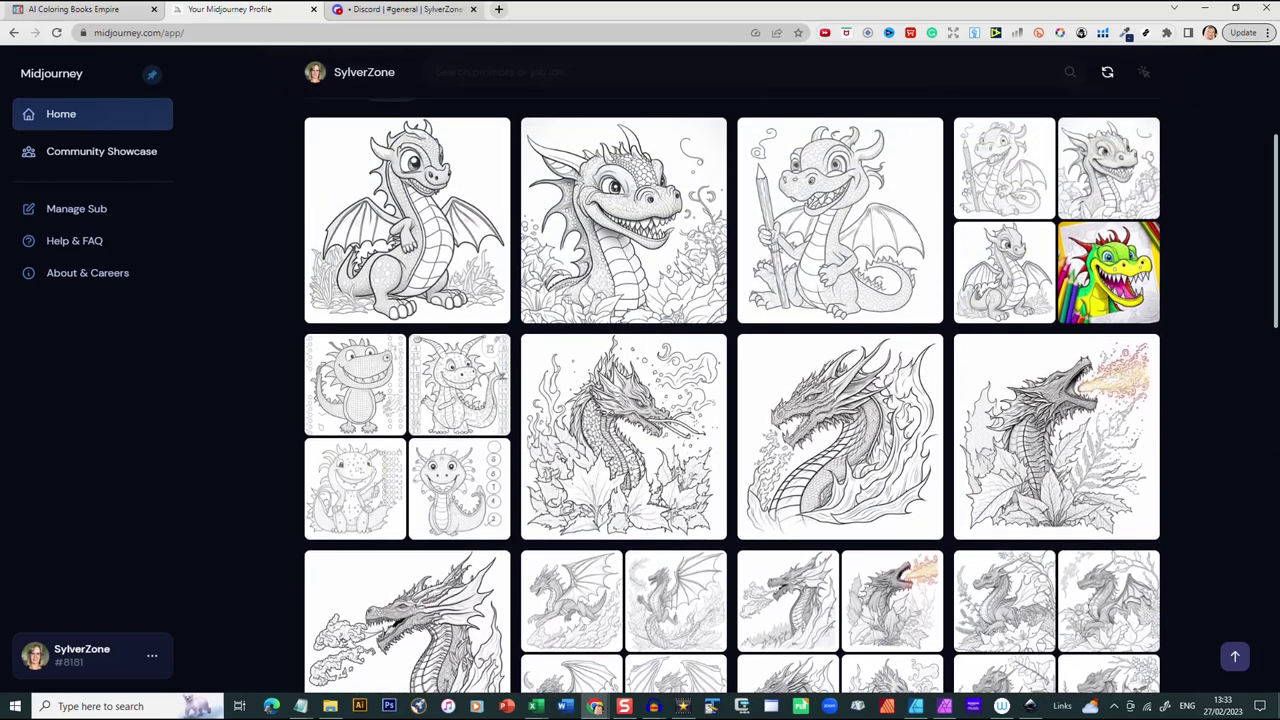
scroll(732, 396, up, 1)
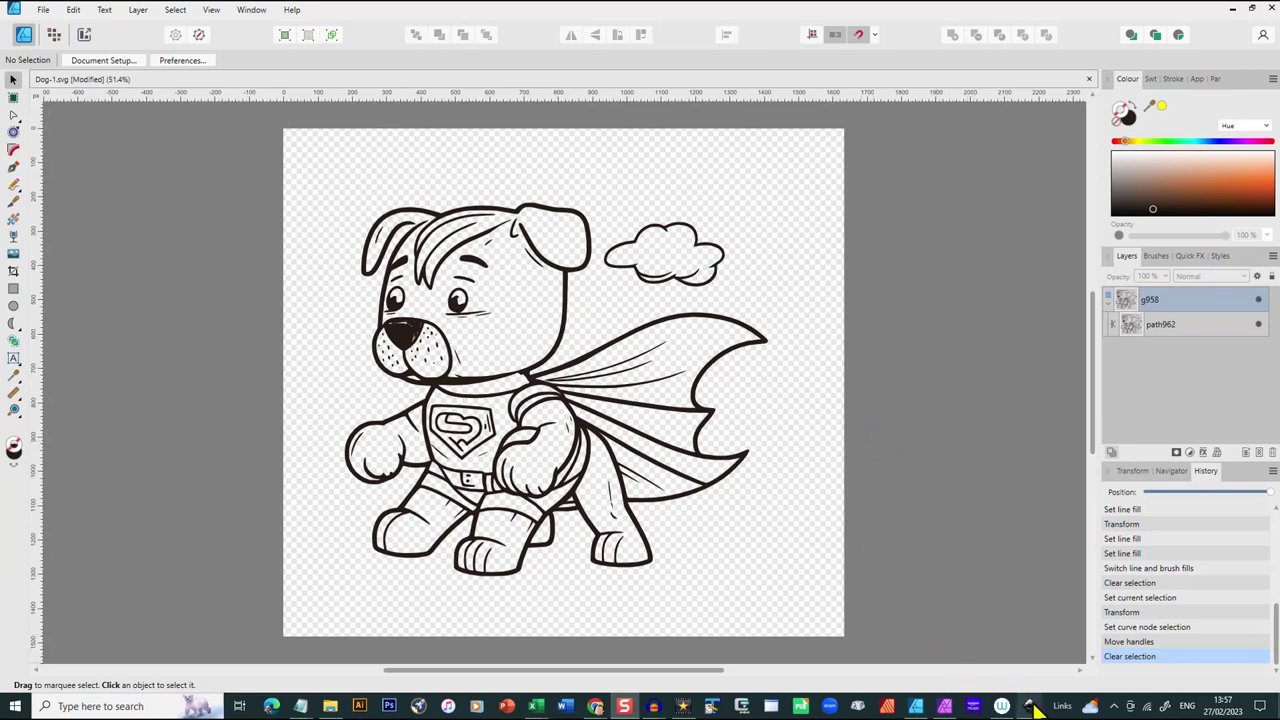
Switch to the Dog-1.png document in Inkscape and trace the dog image as a single-scan brightness cutoff with threshold 0.450
mouse_move(1032, 709)
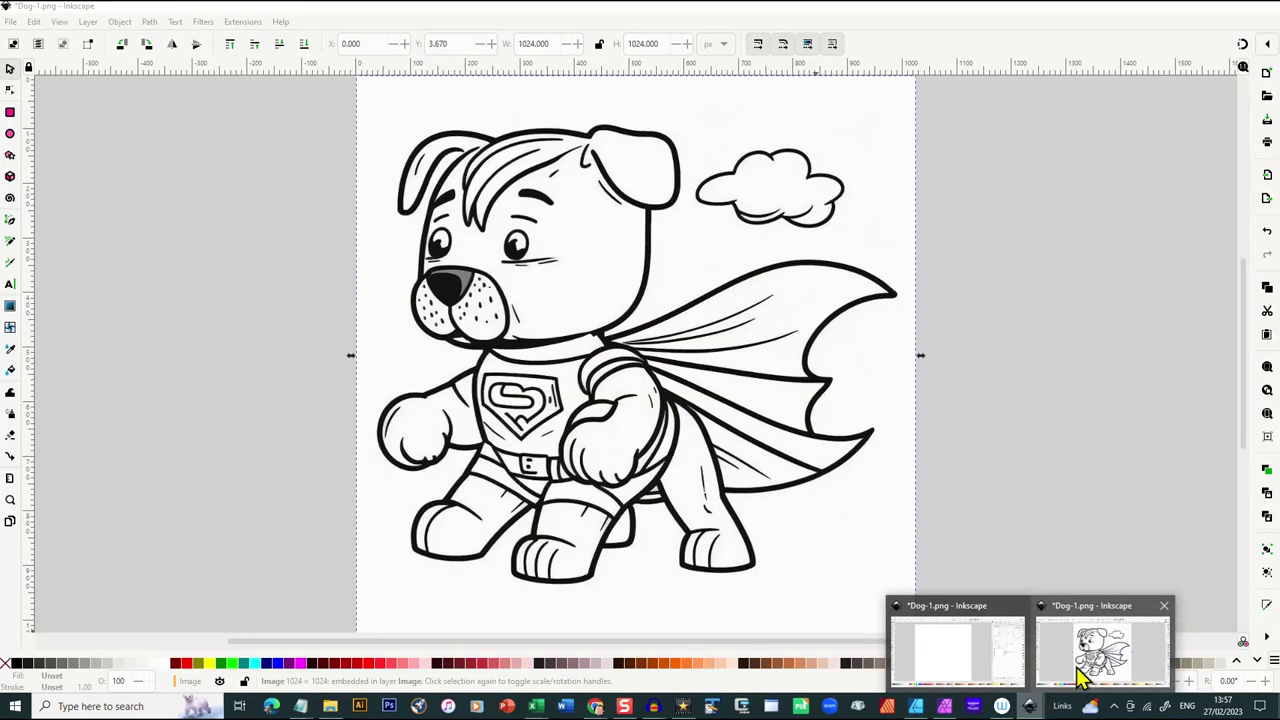
click(1080, 680)
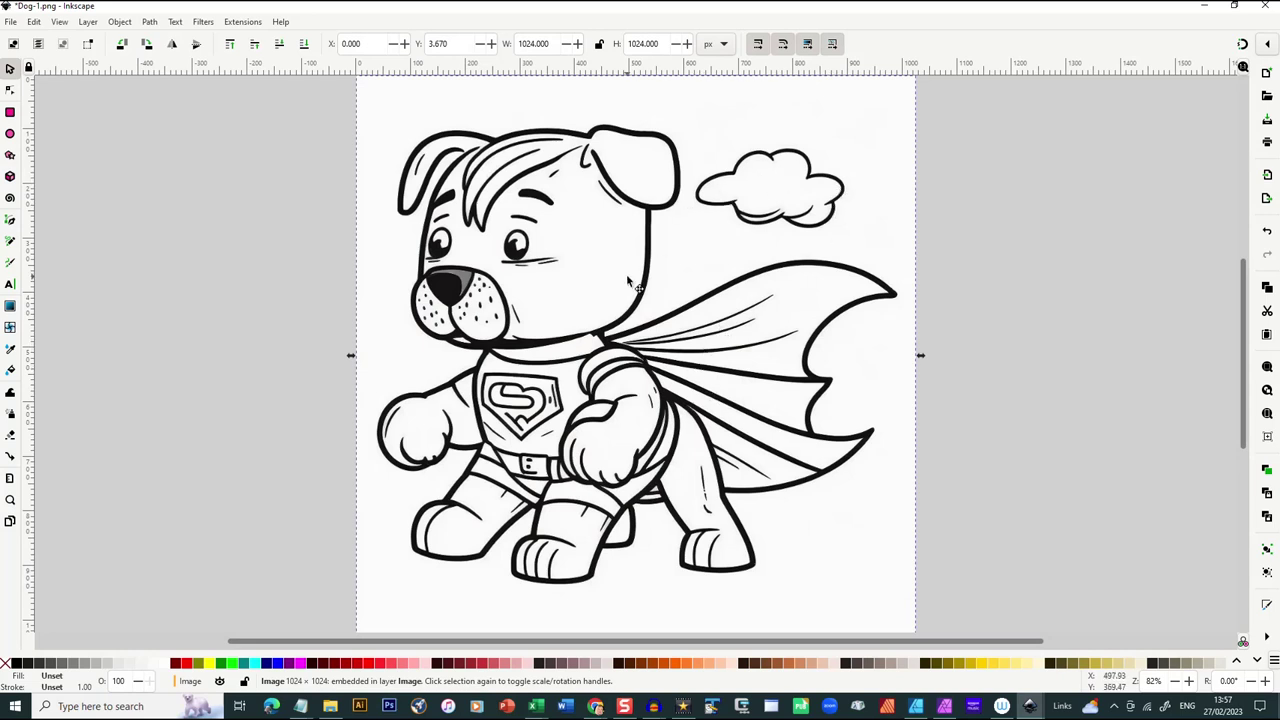
mouse_move(628, 280)
mouse_down()
mouse_move(561, 291)
mouse_move(632, 285)
mouse_move(622, 272)
mouse_up()
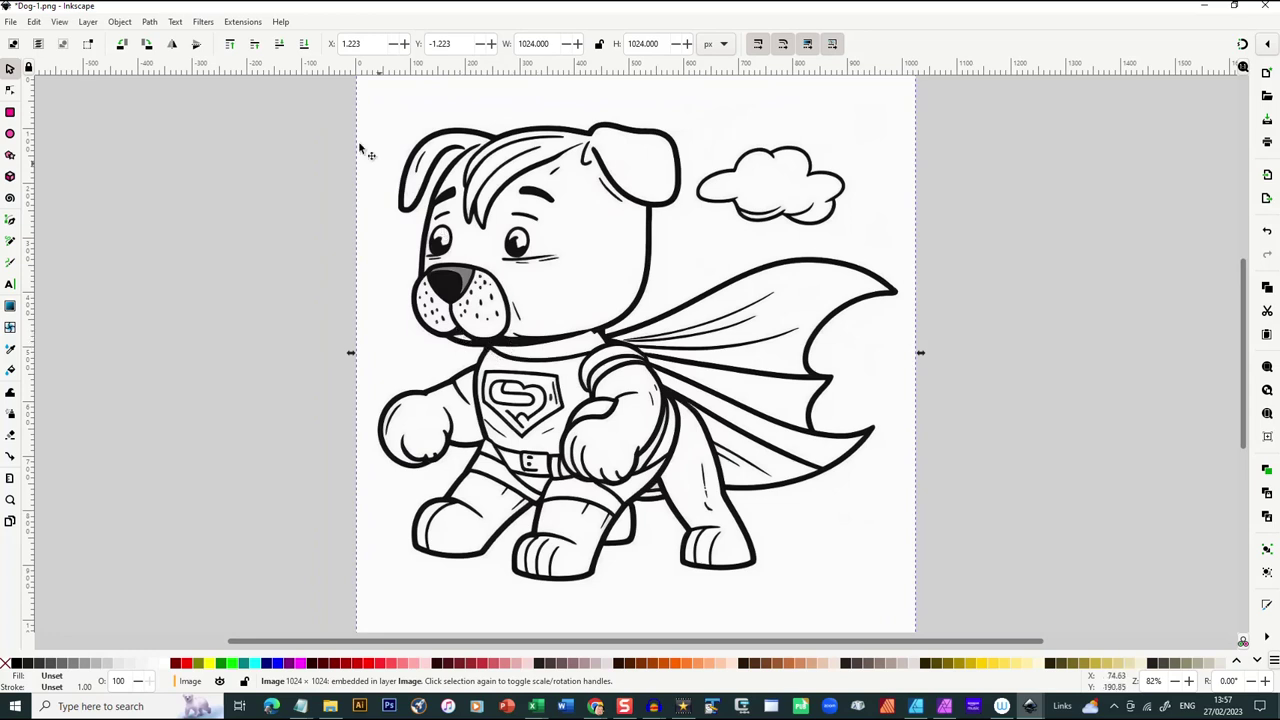
click(150, 24)
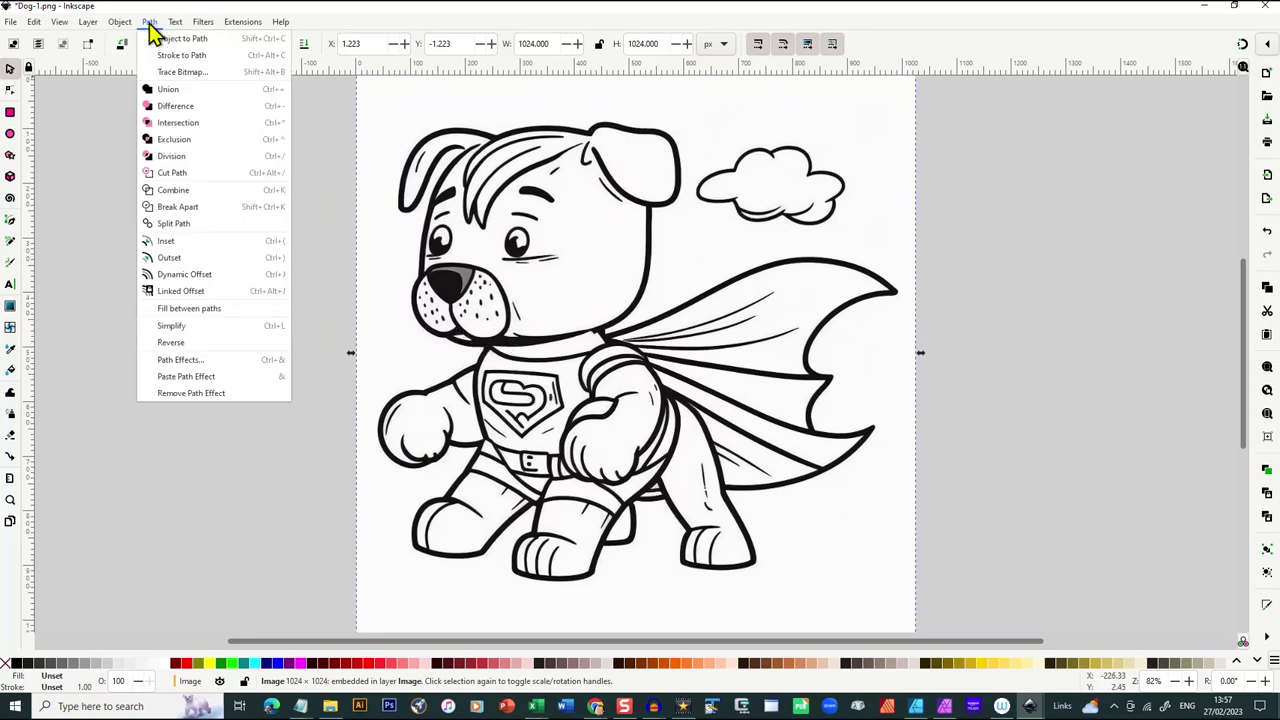
click(178, 73)
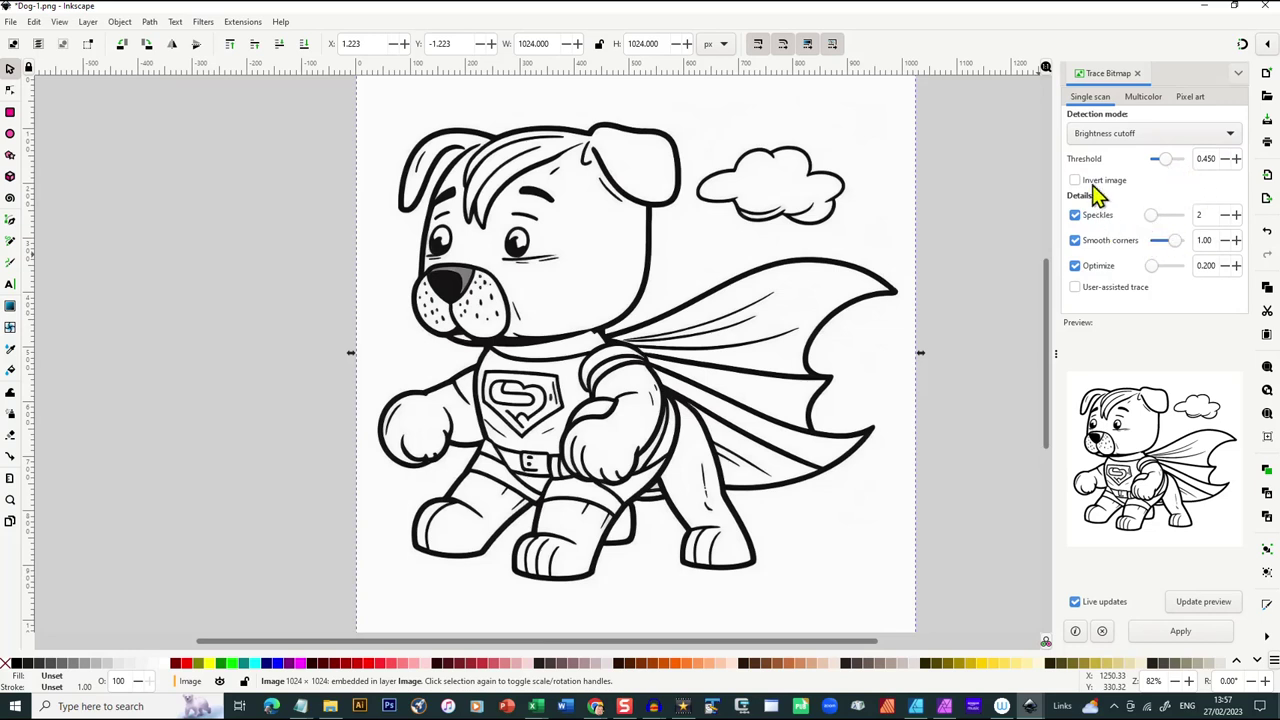
click(1181, 632)
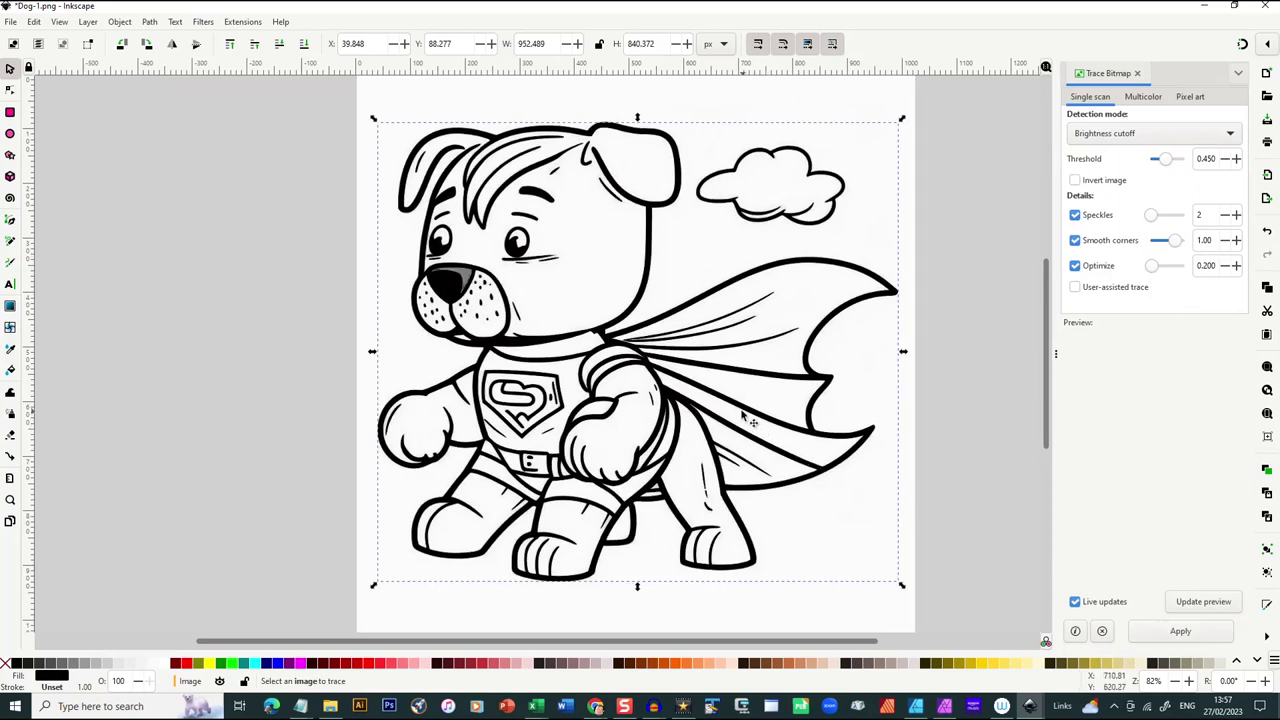
Move the traced dog aside, delete the original bitmap image beneath it, and place the tracing back on the page
mouse_move(745, 416)
mouse_down()
mouse_move(598, 435)
mouse_move(531, 424)
mouse_up()
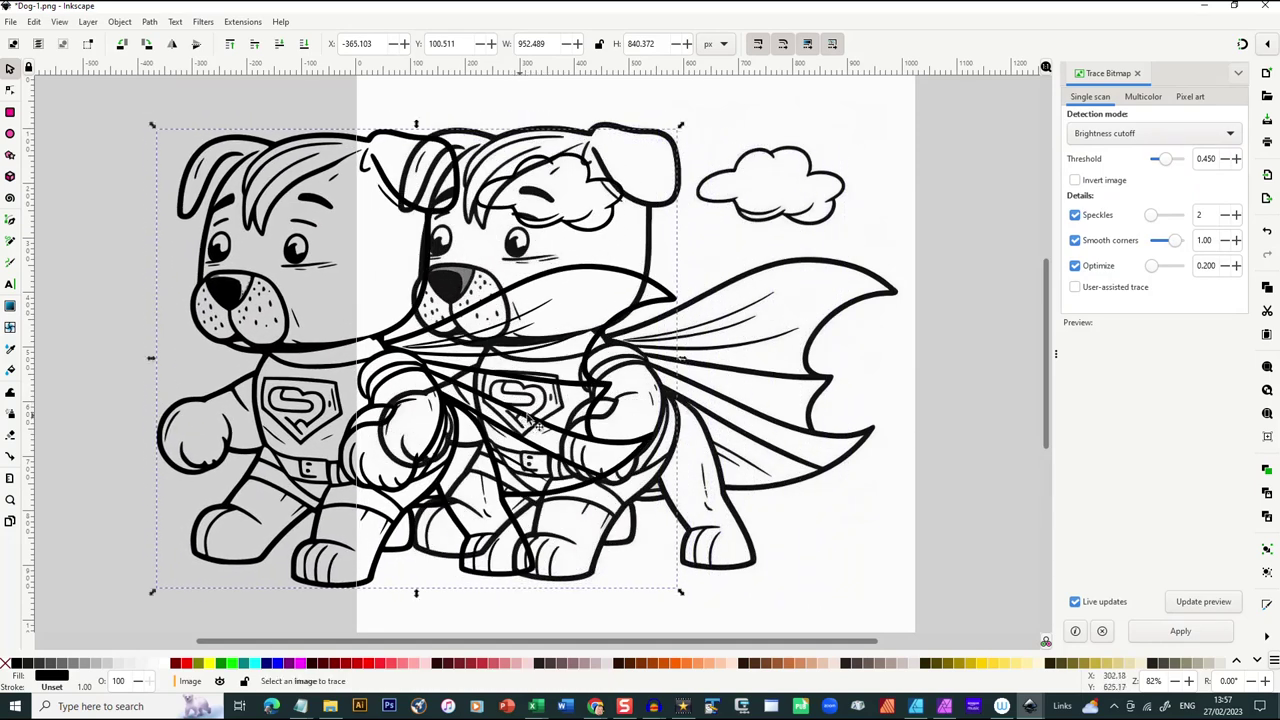
click(741, 376)
key(Delete)
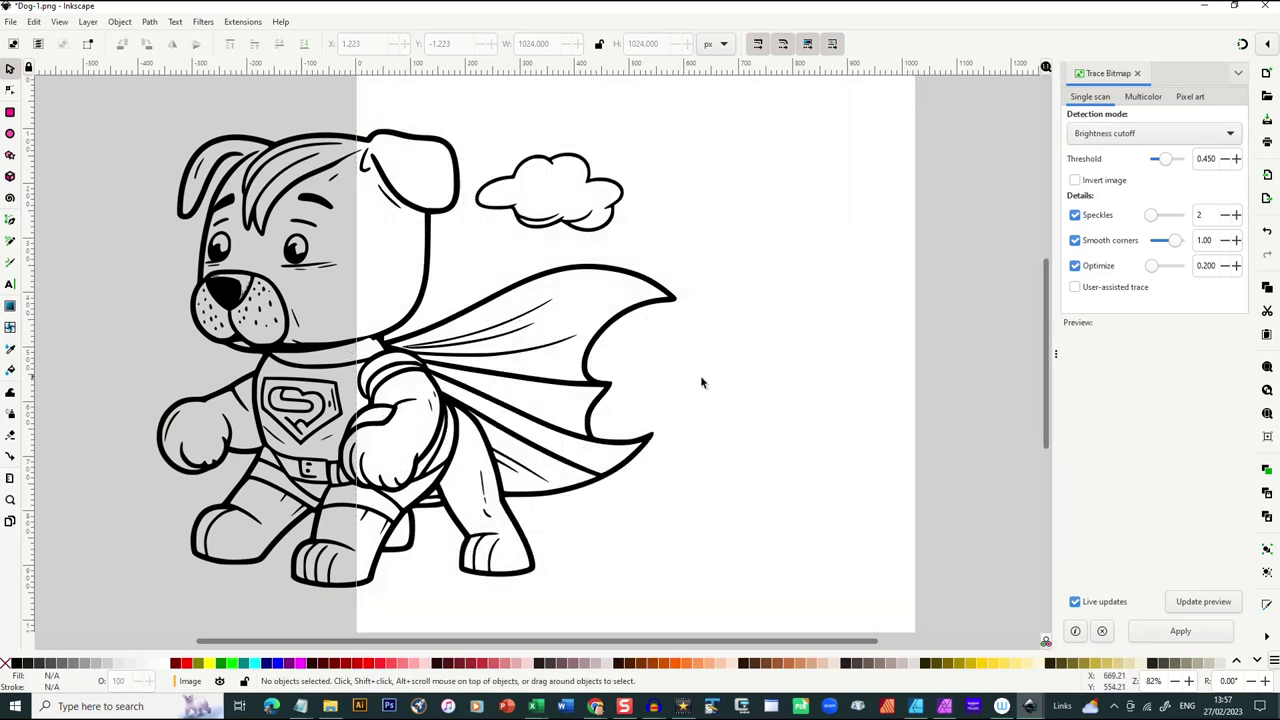
drag(495, 321, 616, 317)
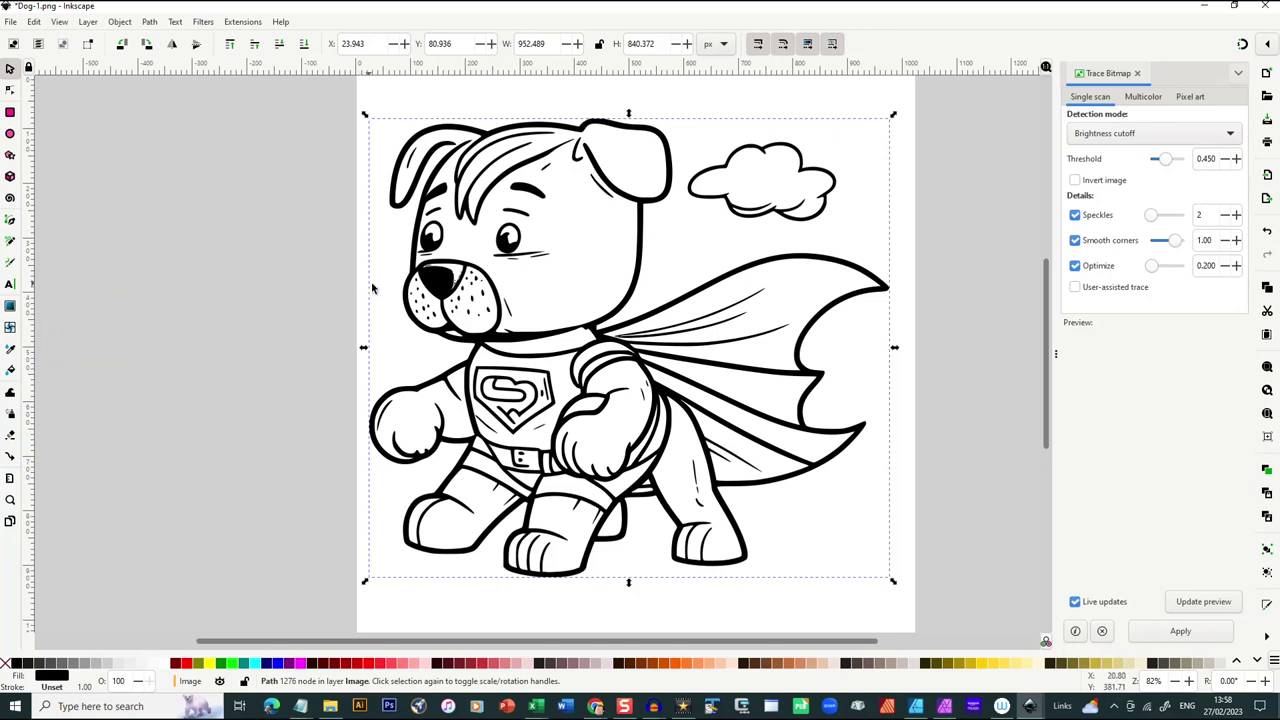
Save the traced drawing as an Inkscape SVG named Dog-2 in the AI Coloring Empire folder
click(10, 22)
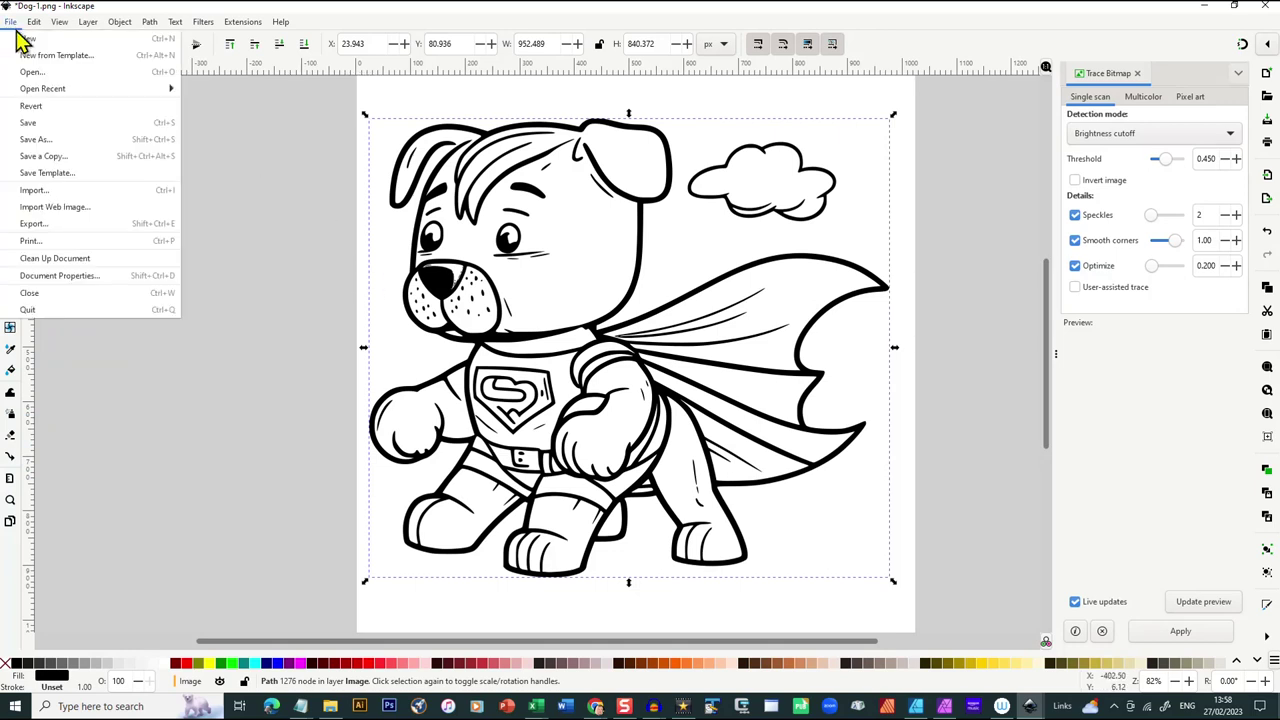
click(40, 140)
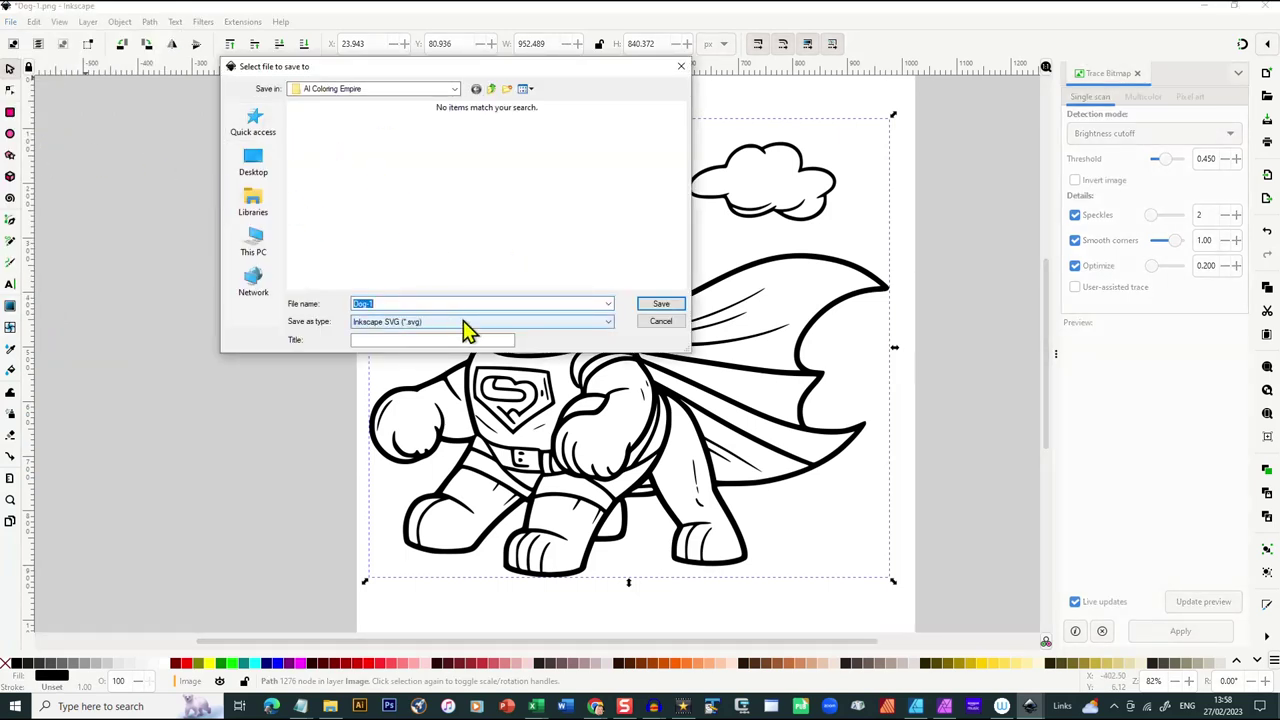
text(Dog-1)
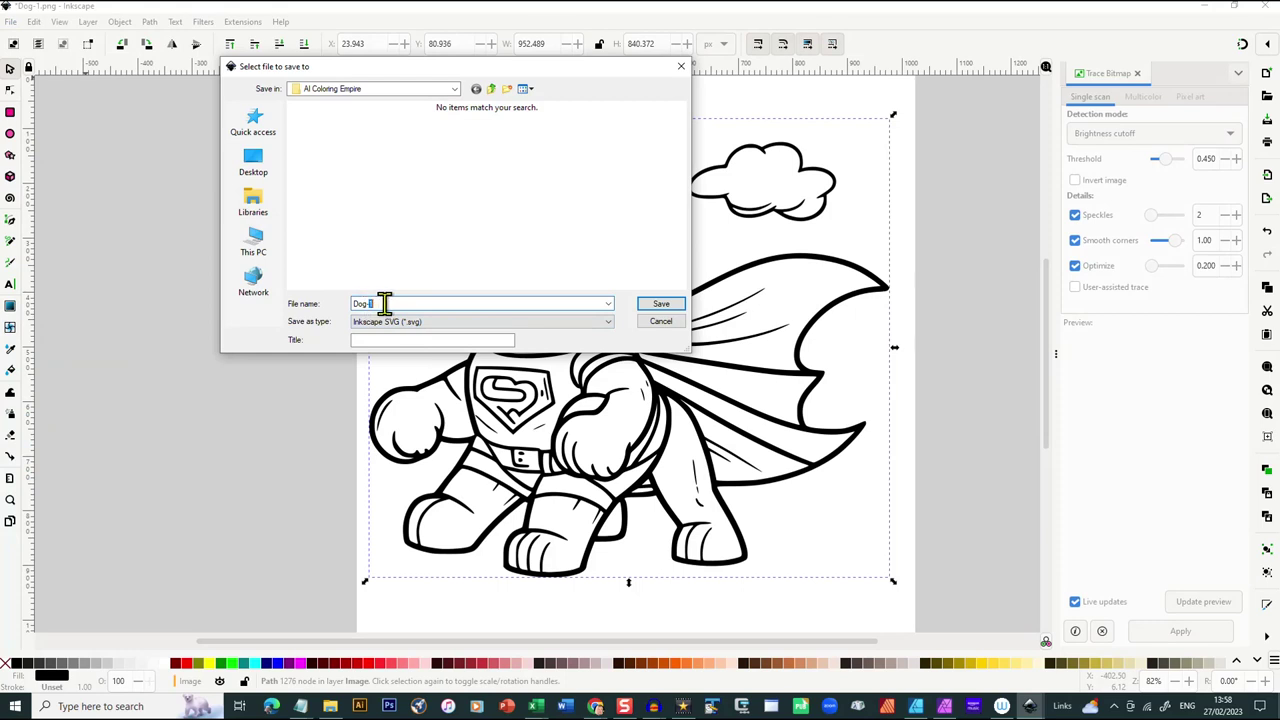
text(2)
click(648, 306)
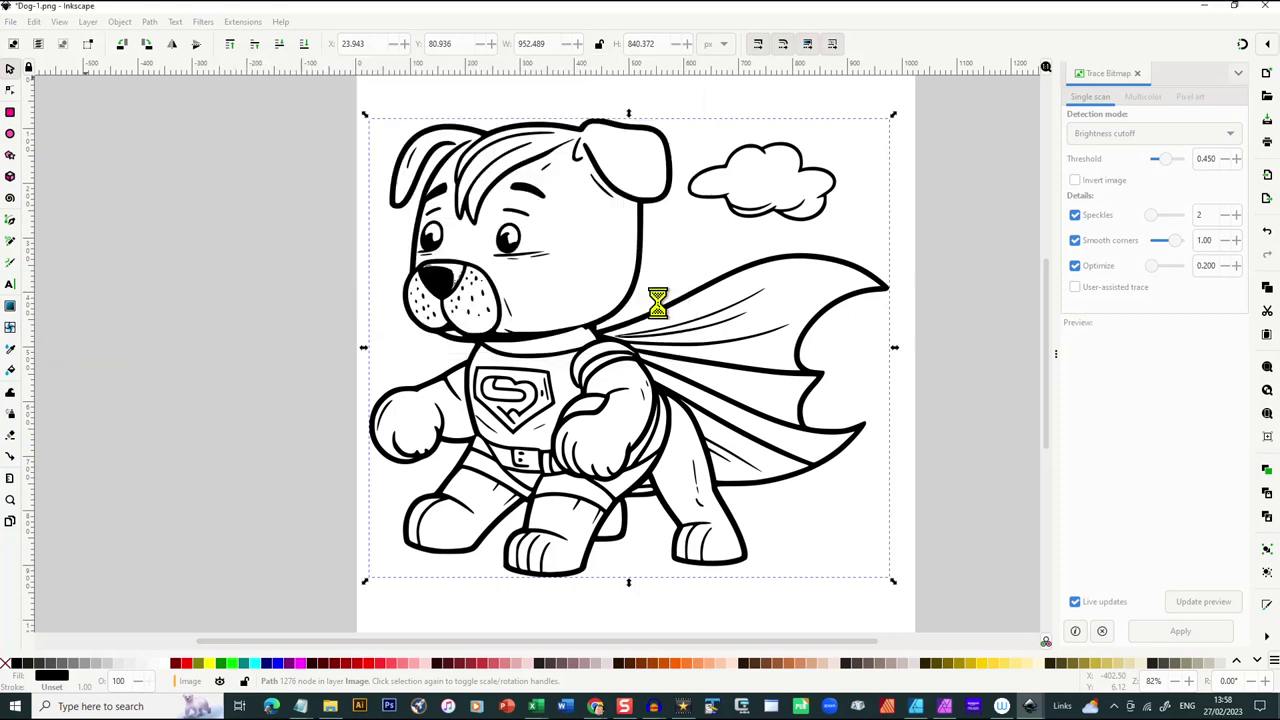
Export only the selected dog tracing as the PNG file Dog-2.png
click(10, 22)
click(36, 223)
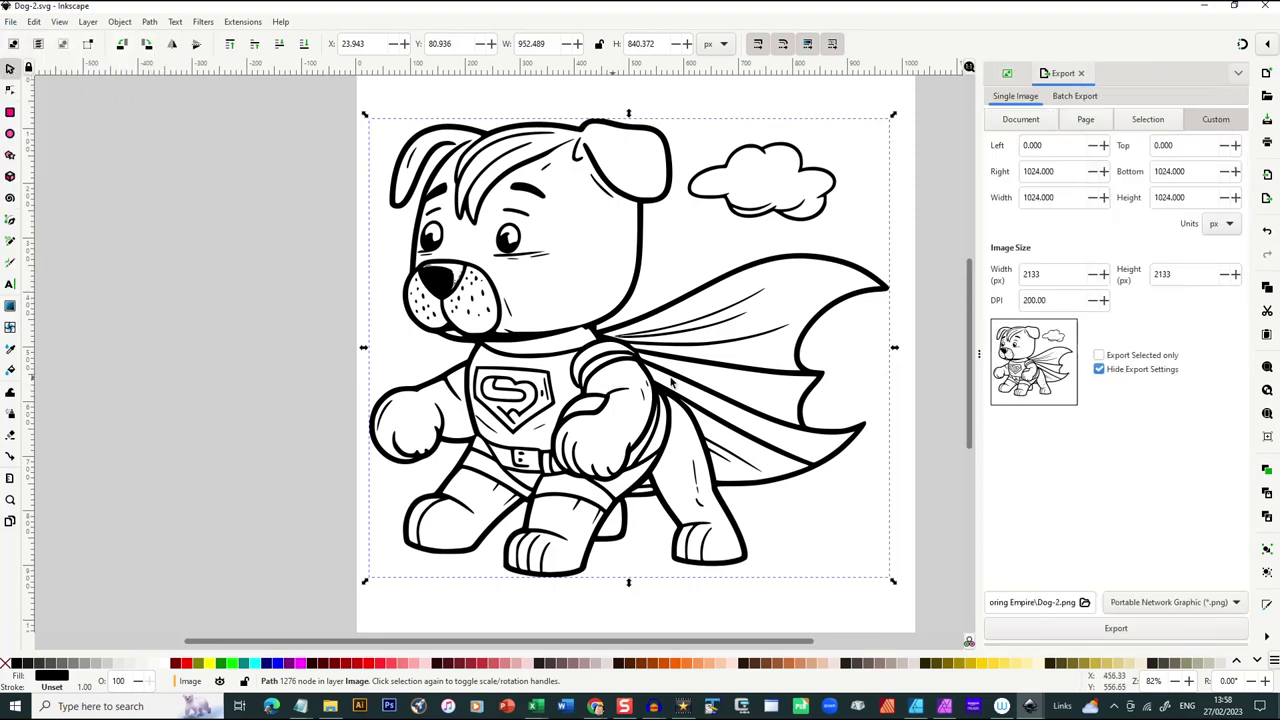
click(1100, 356)
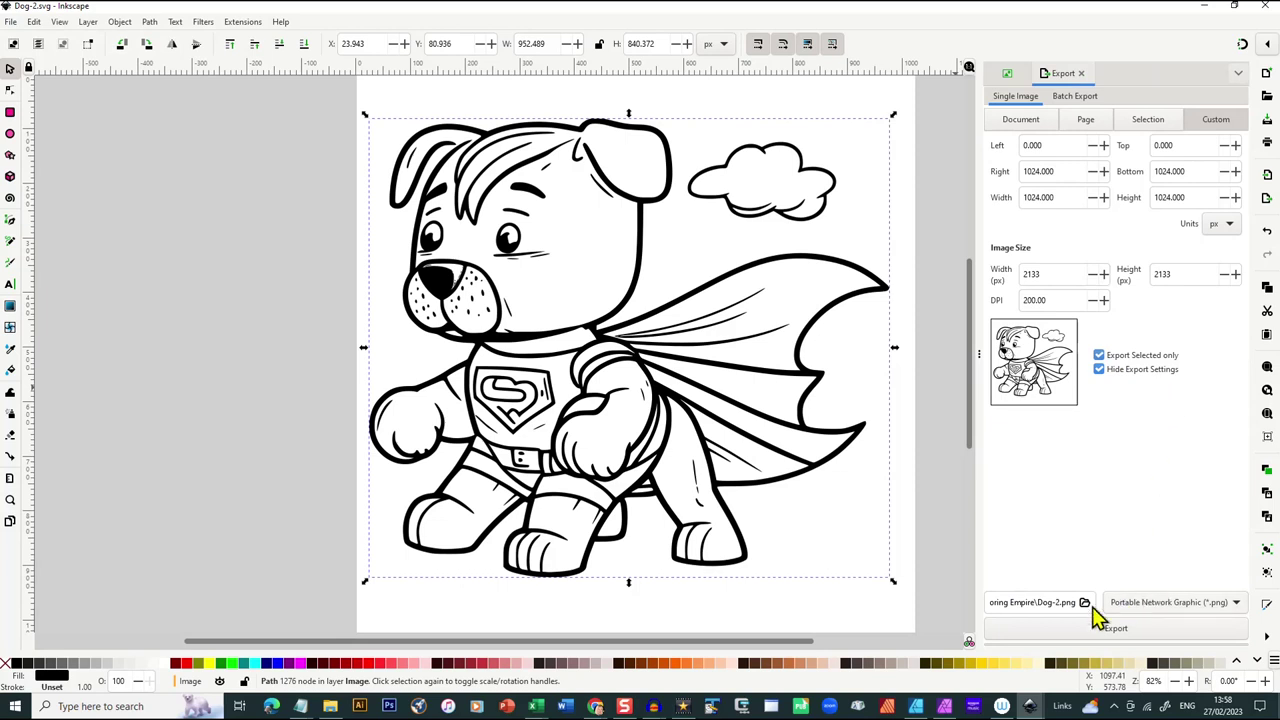
click(1122, 632)
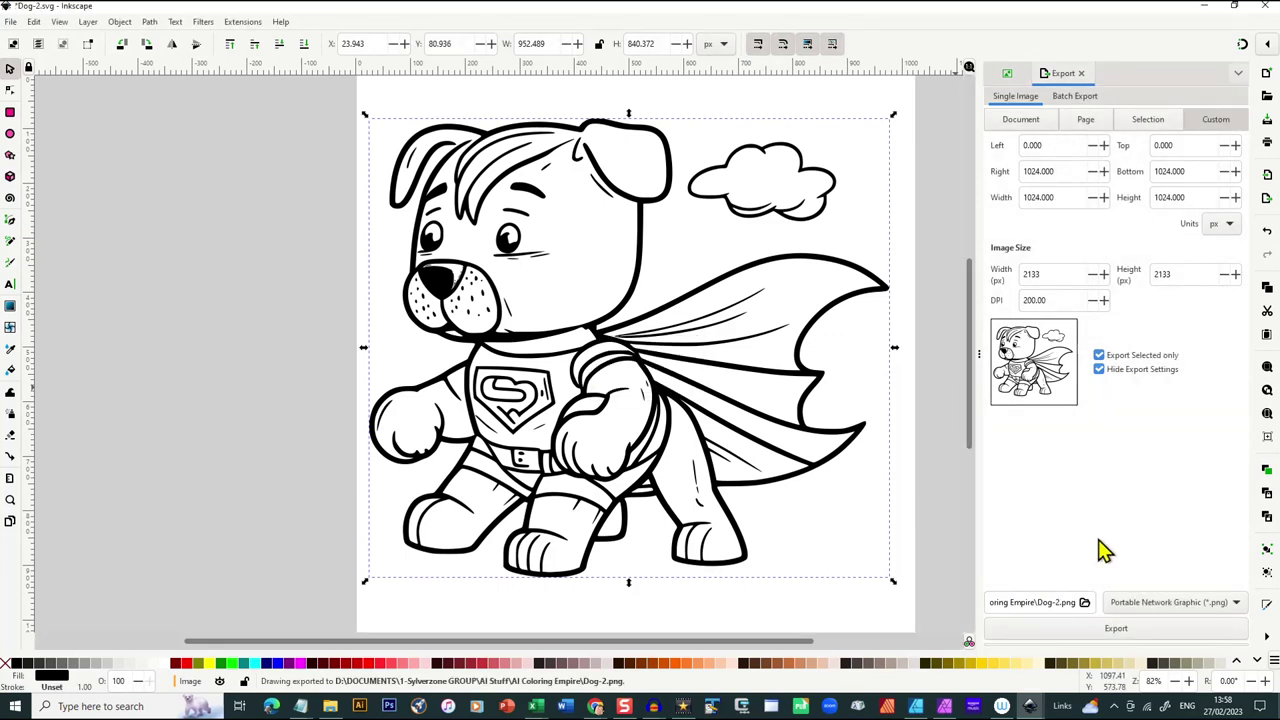
Export the dog tracing as a Plain SVG named Dog-2.svg, replacing the existing file of that name
click(1237, 606)
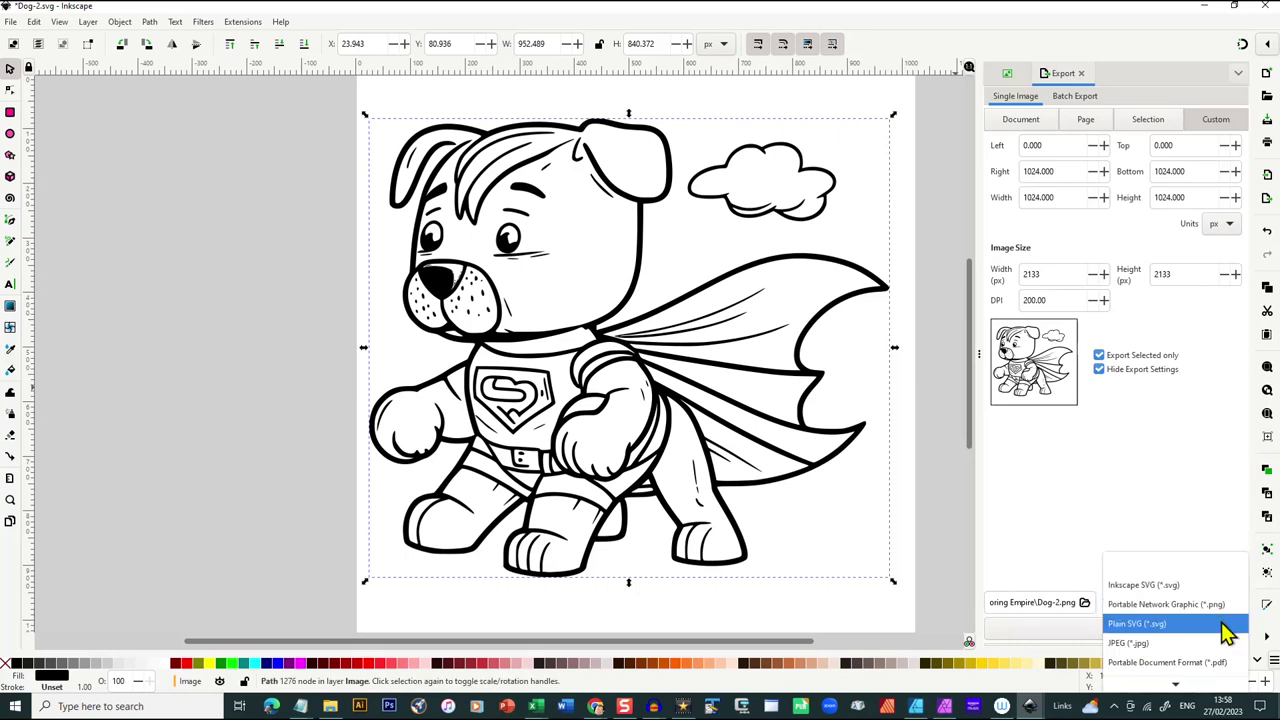
click(1139, 624)
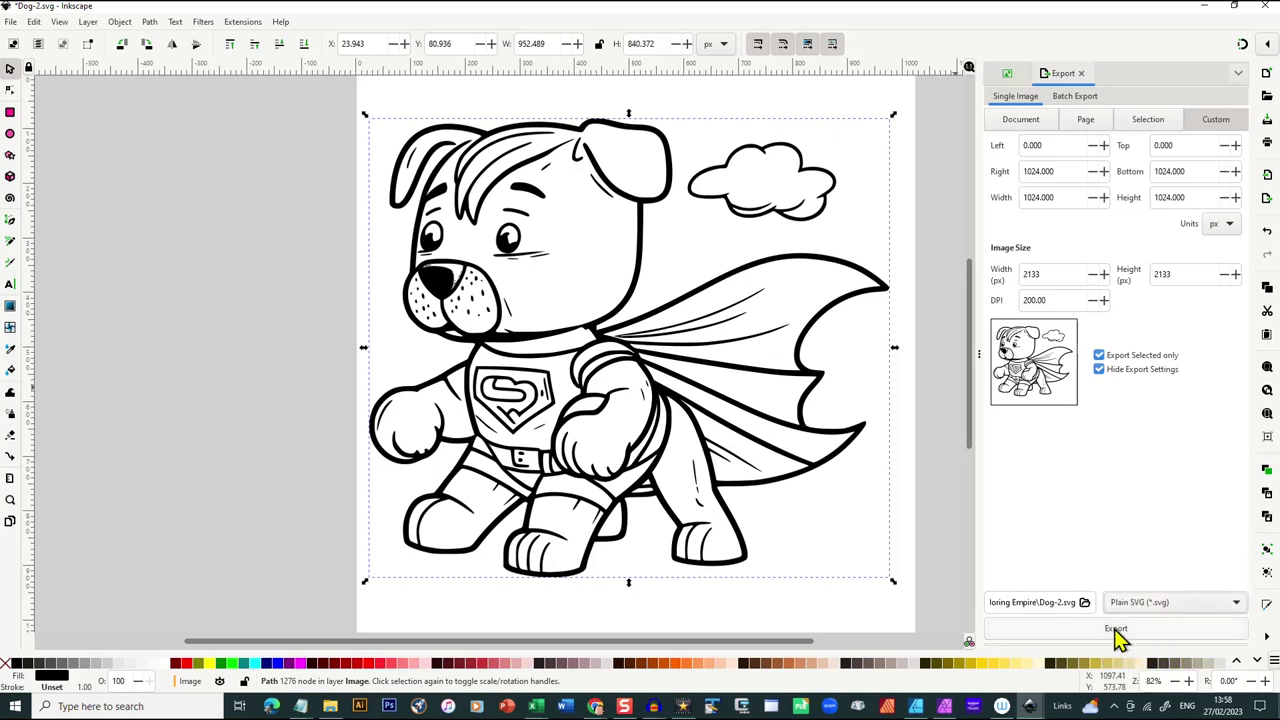
click(1117, 632)
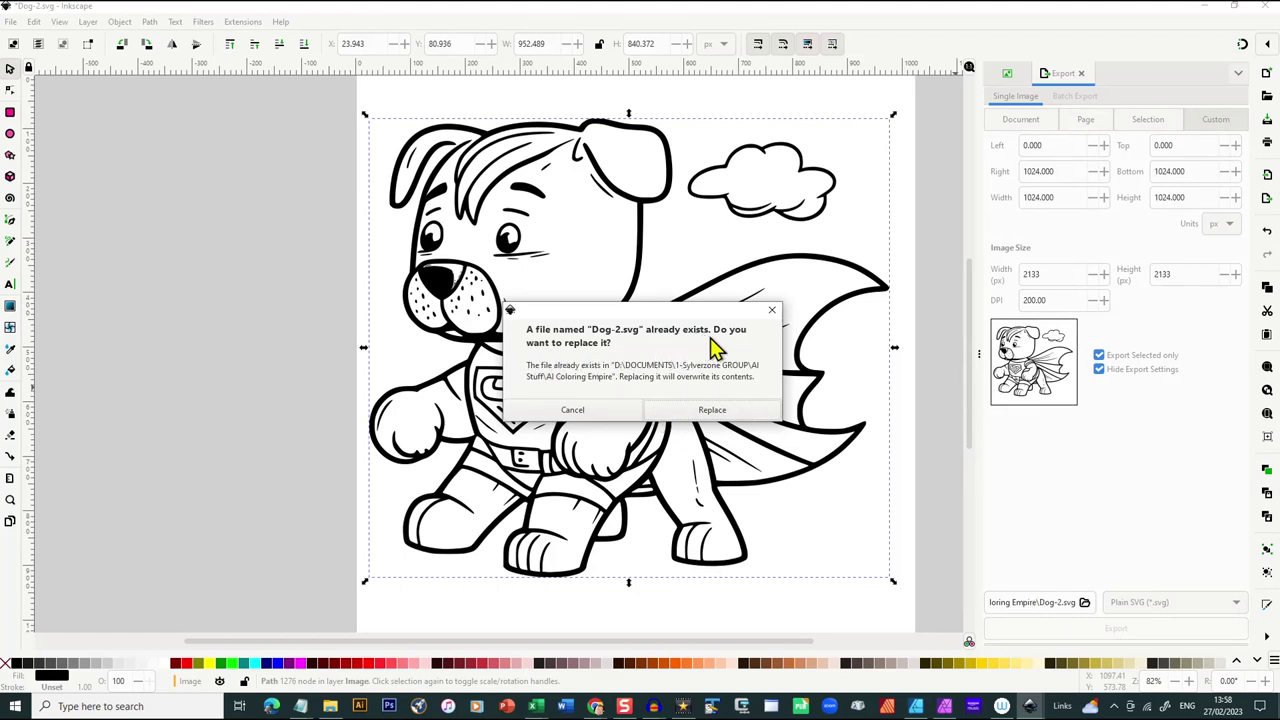
click(707, 410)
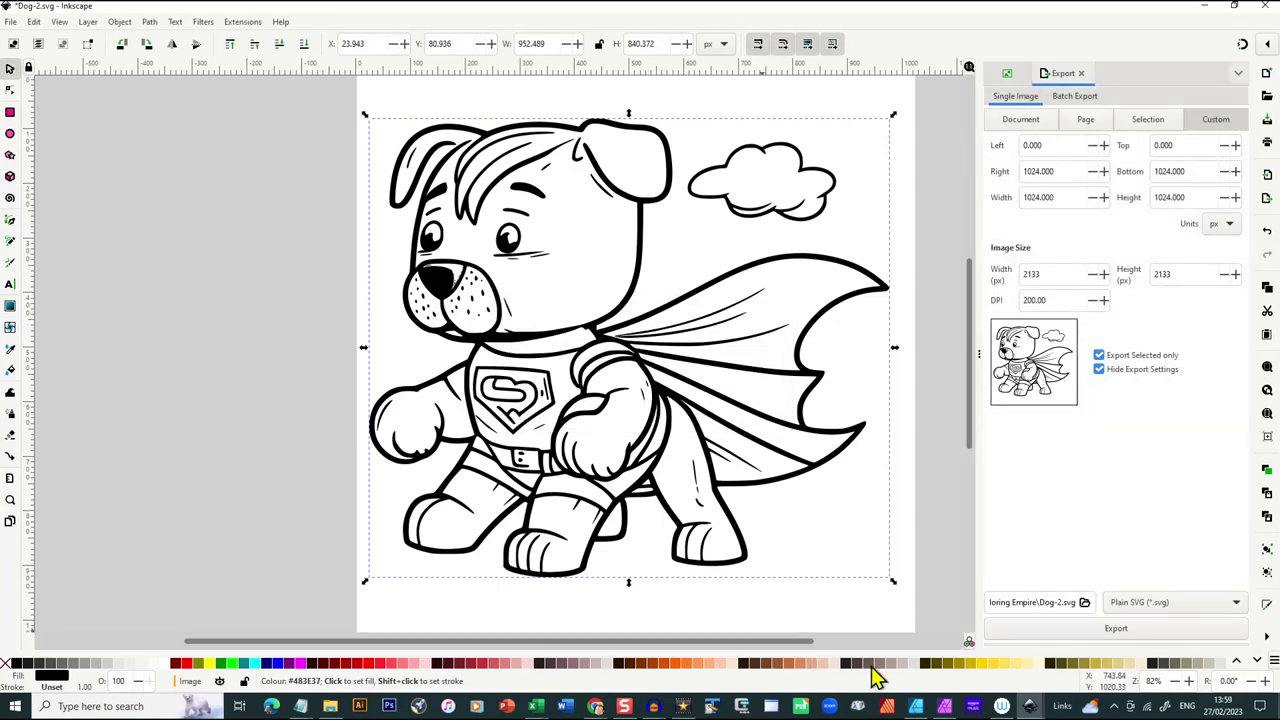
Switch to Affinity Designer and delete the old dog path from the Dog-1.svg page
click(917, 708)
click(565, 402)
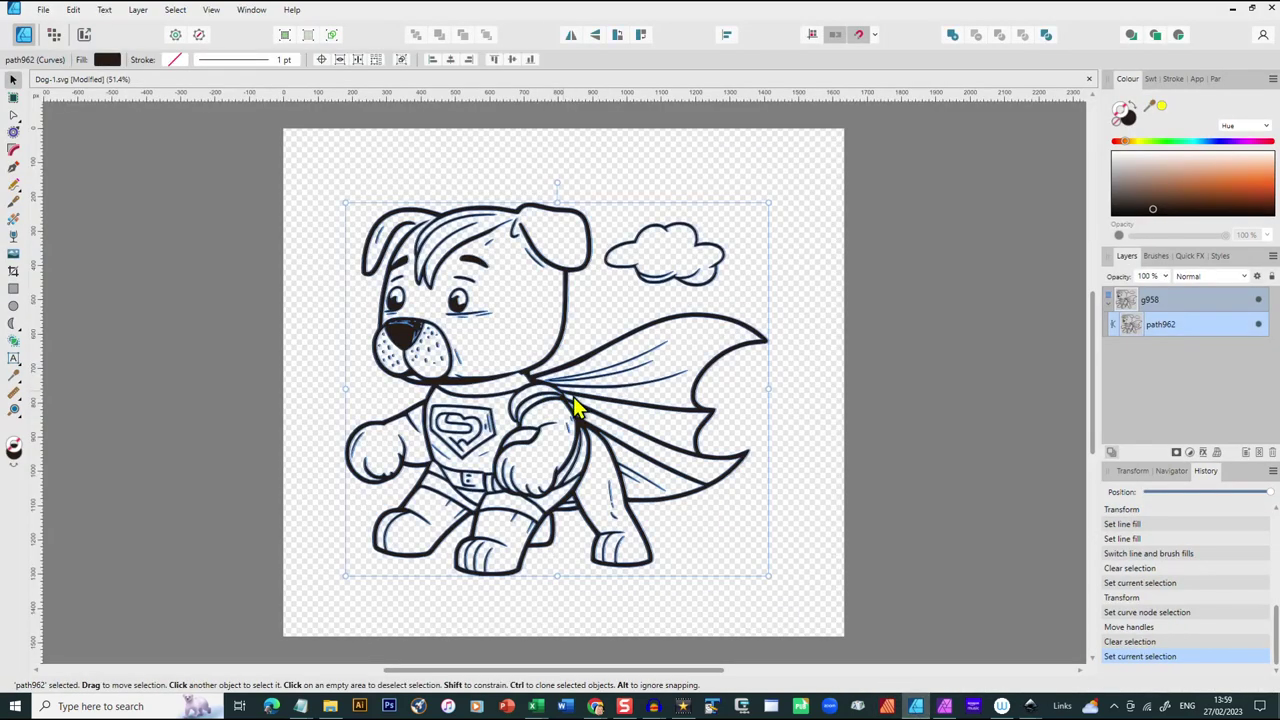
key(Delete)
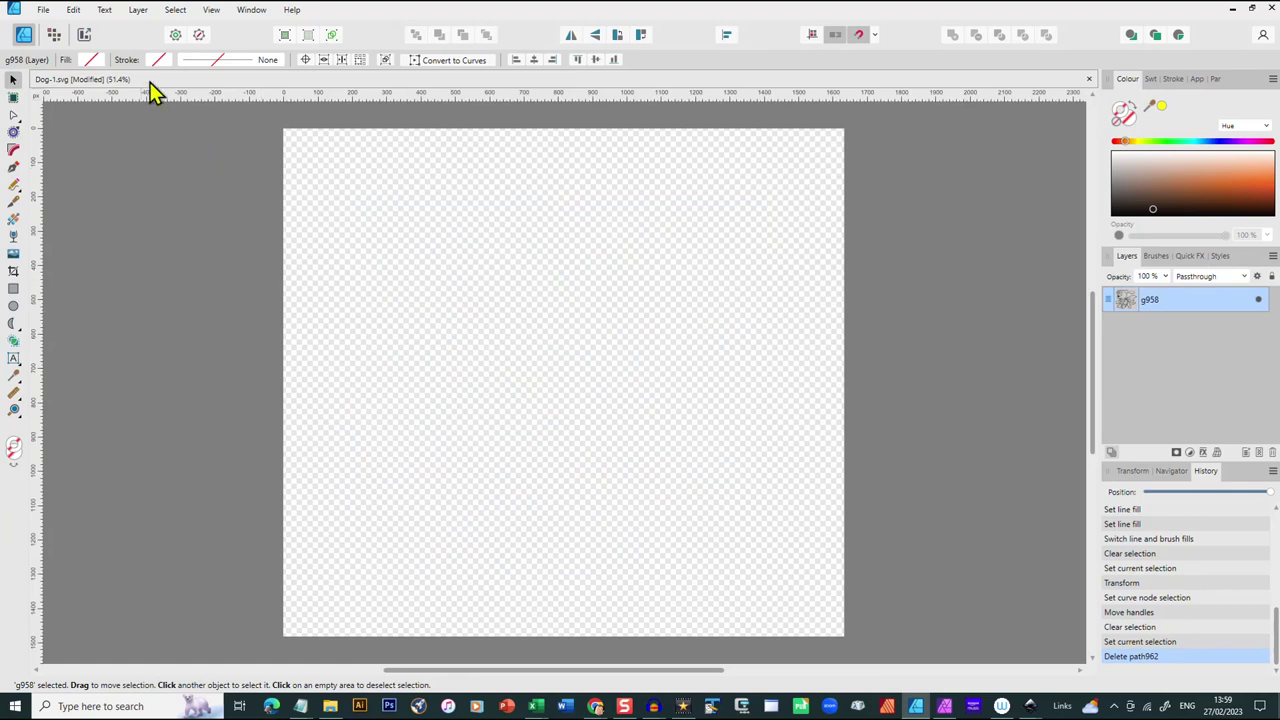
Open the Dog-1 file from the Activity pages folder
click(45, 12)
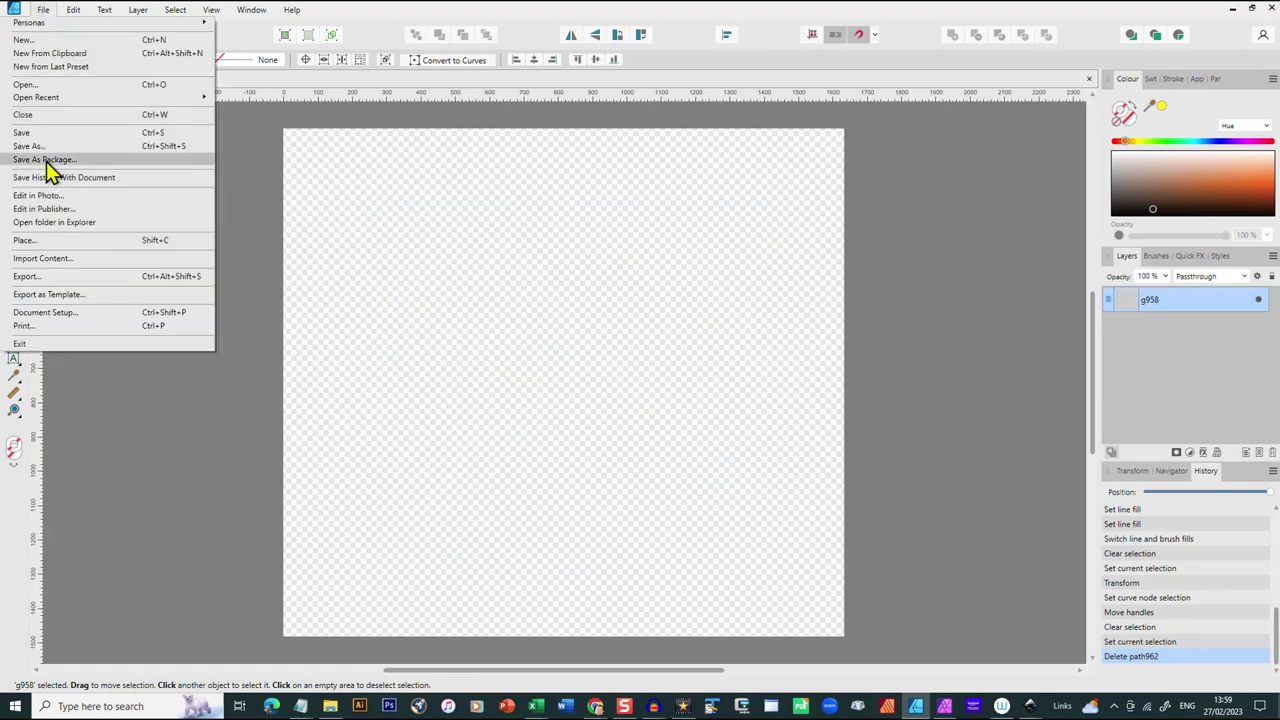
click(38, 86)
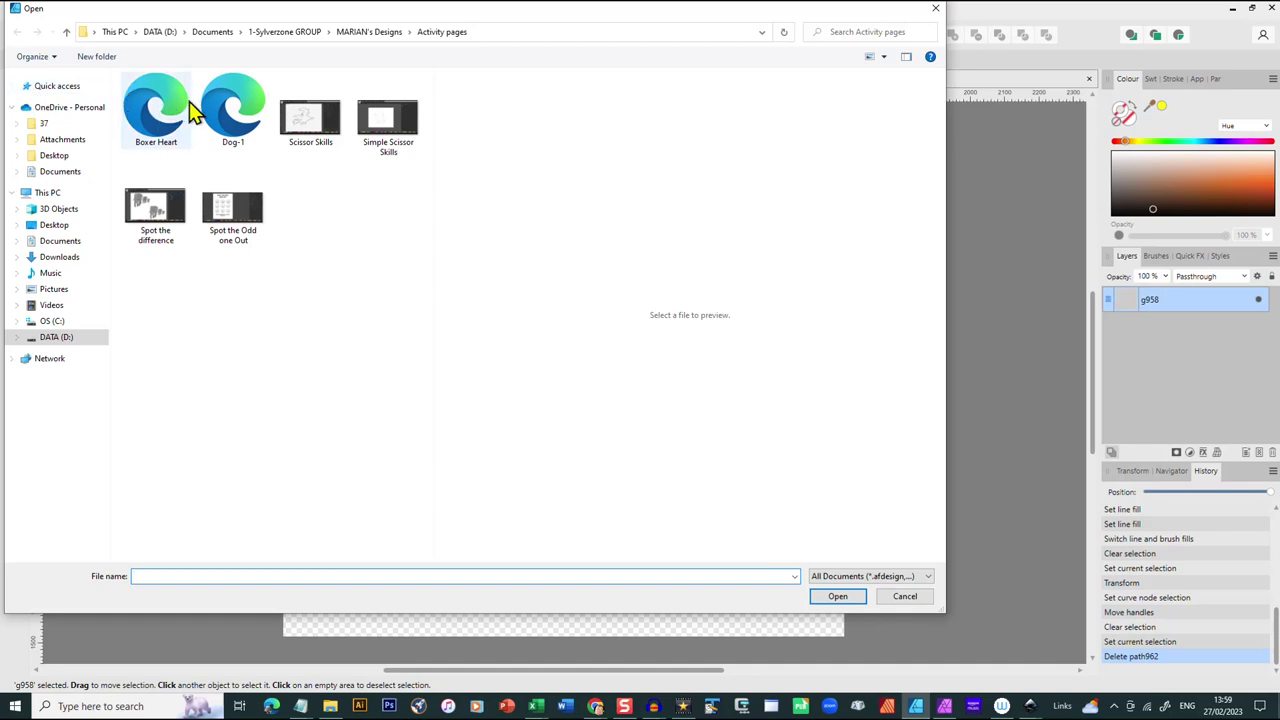
click(222, 127)
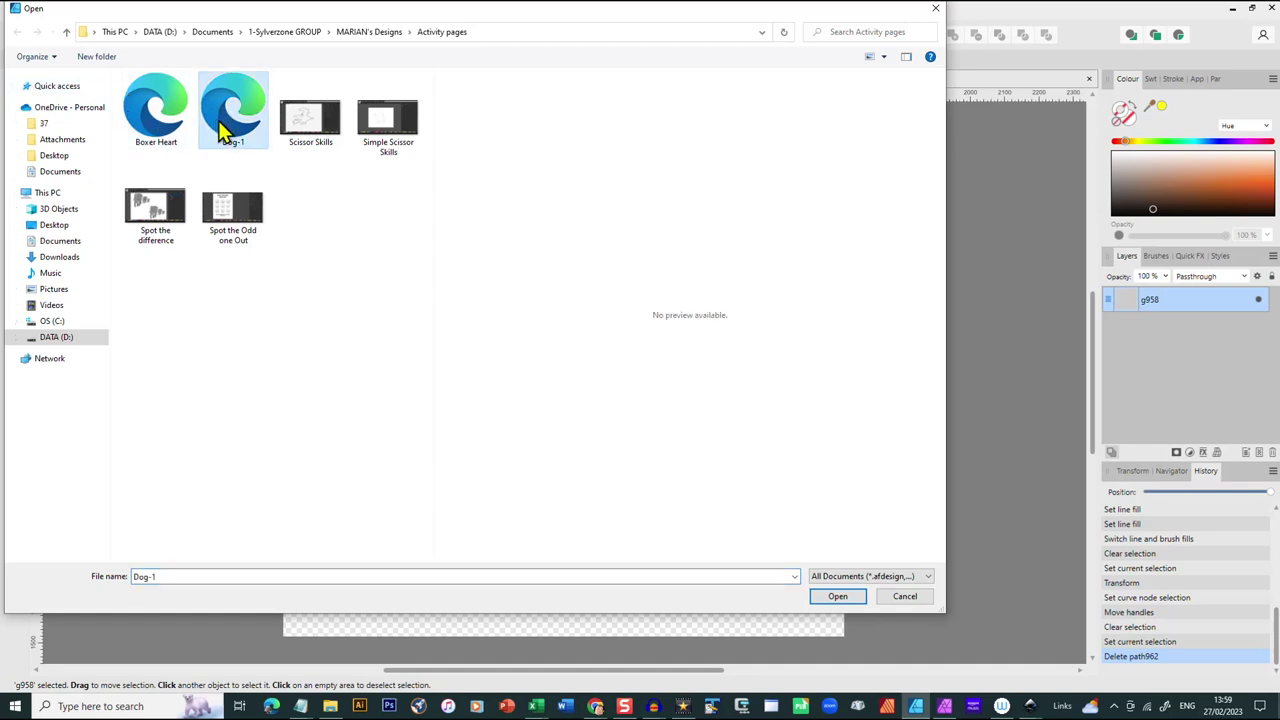
click(837, 596)
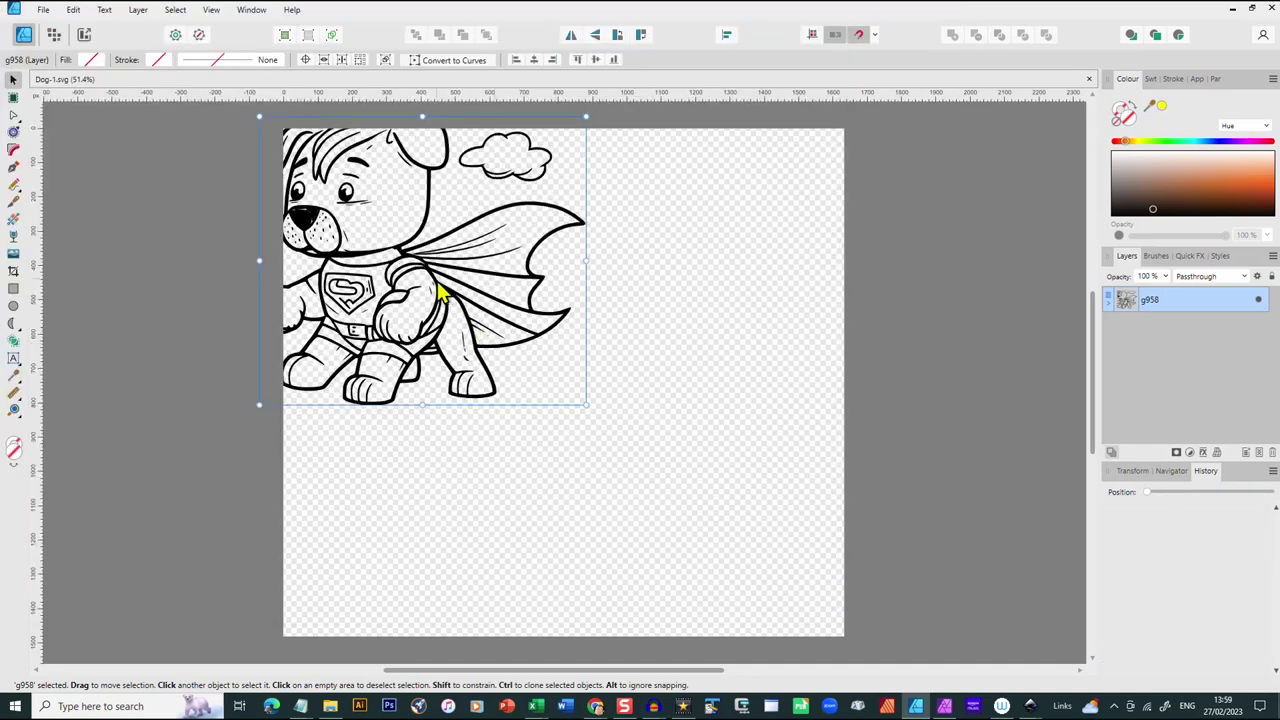
Enlarge the dog drawing proportionally and position it roughly centred on the page
mouse_move(438, 285)
mouse_down()
mouse_move(582, 400)
mouse_move(528, 381)
mouse_up()
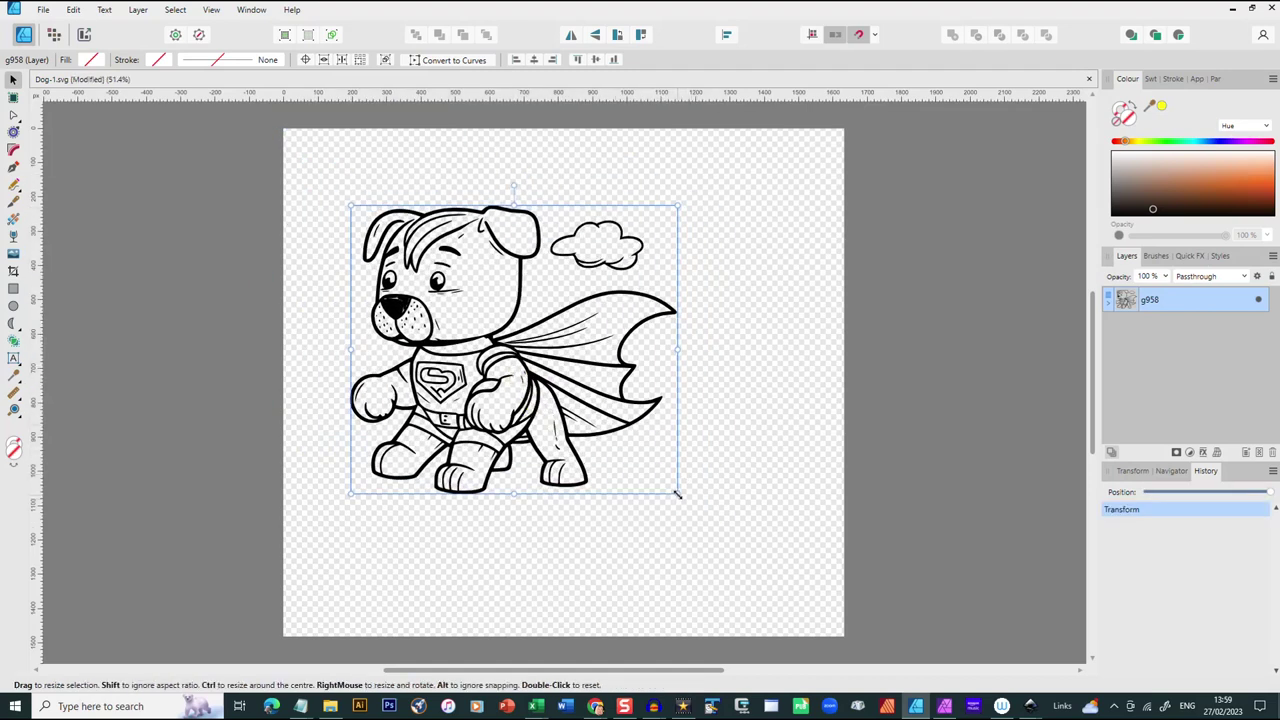
drag(677, 494, 739, 547)
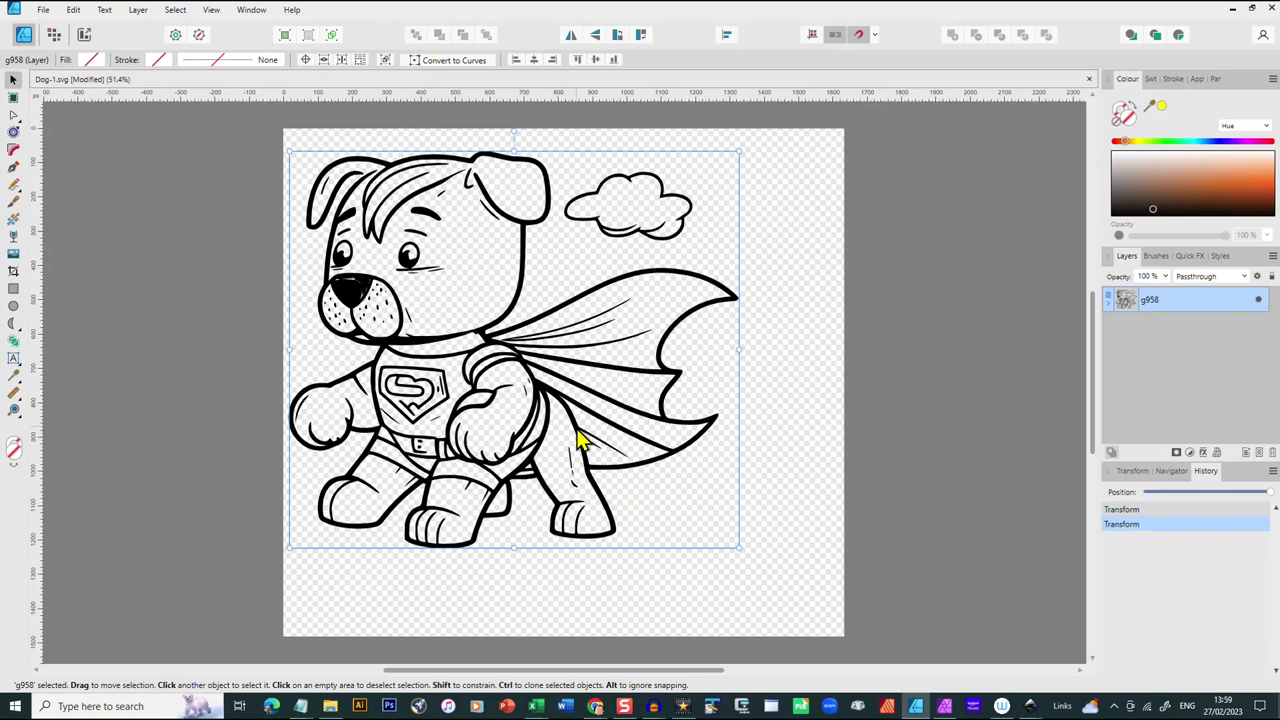
drag(579, 440, 630, 470)
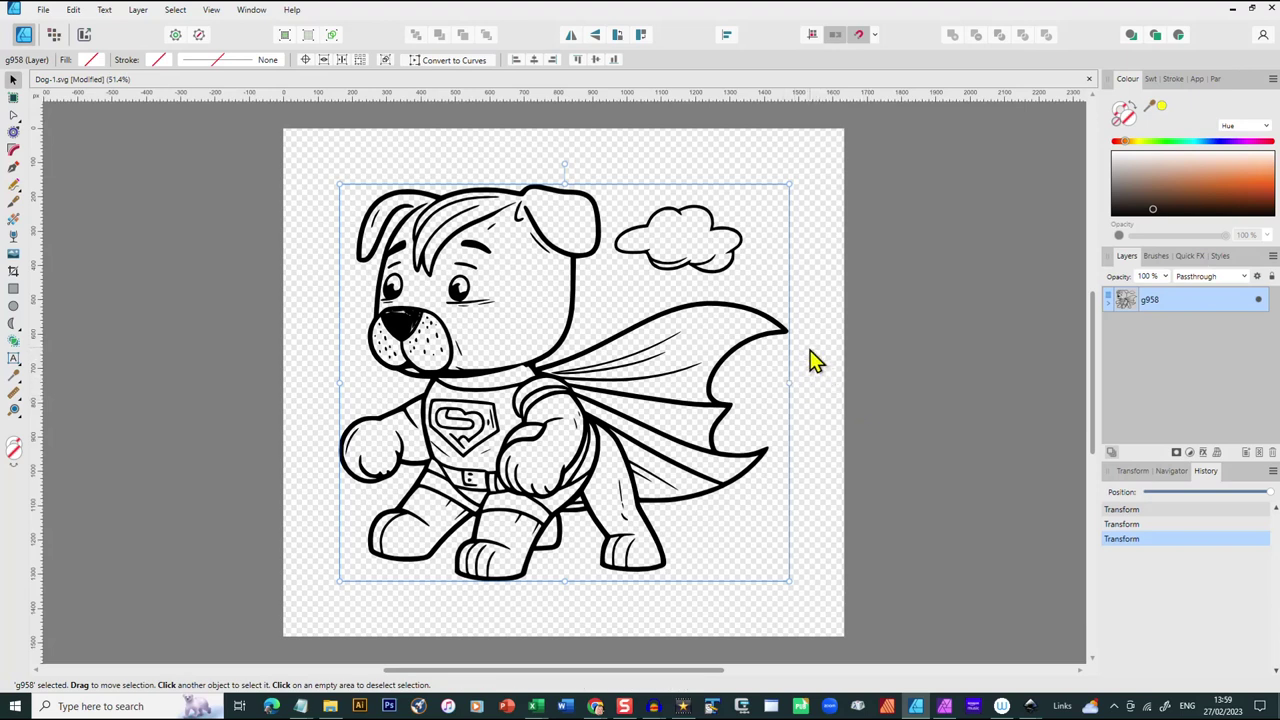
Edit the dog path's nodes, pulling the outer jawline node outward and back to its original curve, and deselect the path
double_click(695, 318)
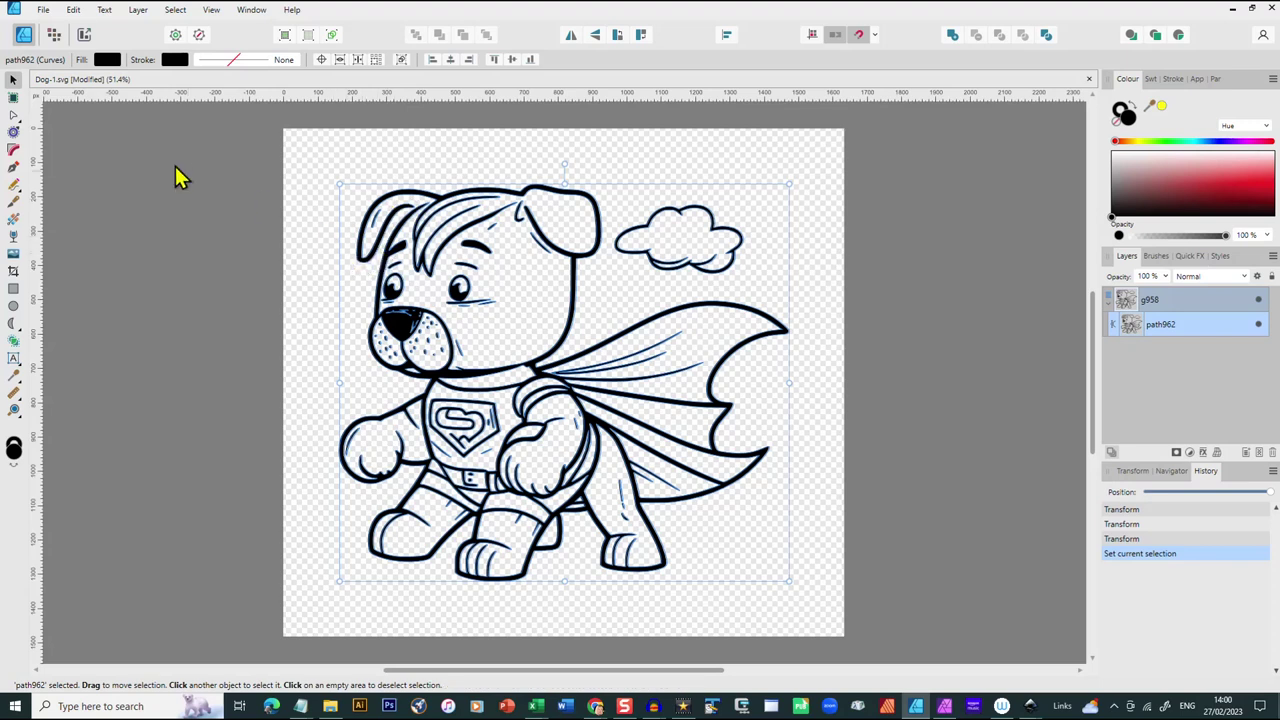
click(13, 99)
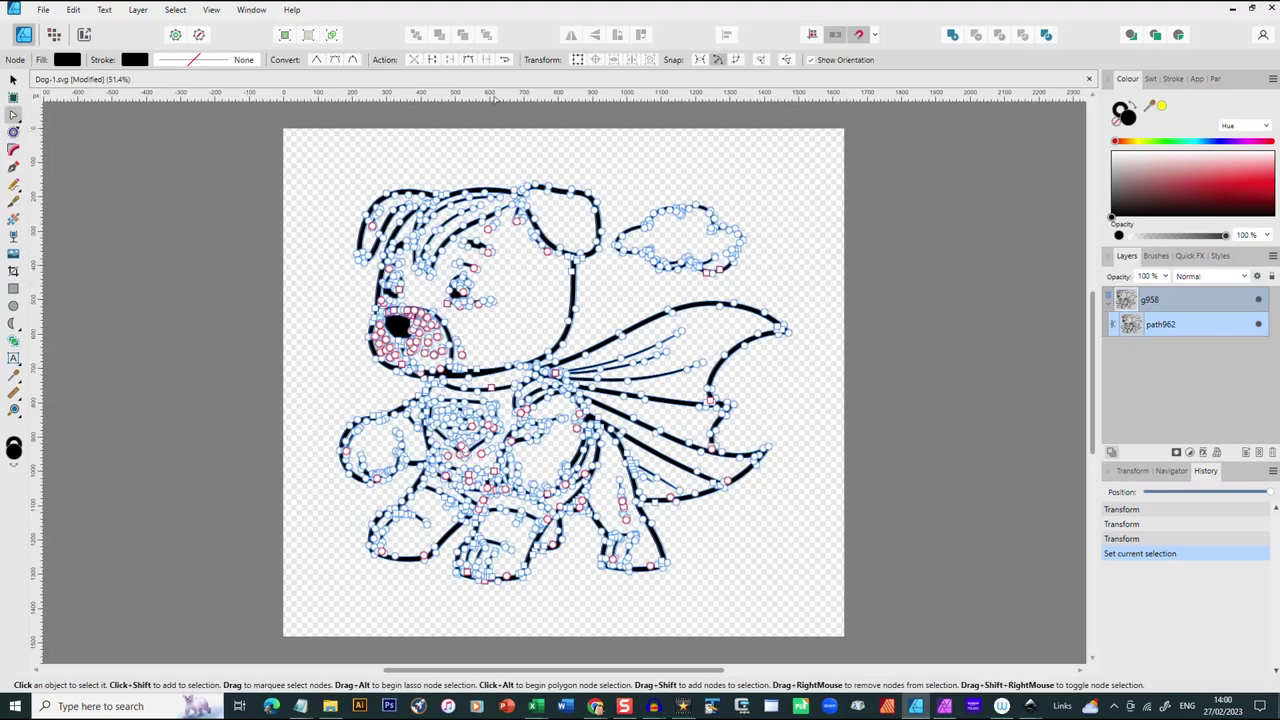
key(ctrl+2)
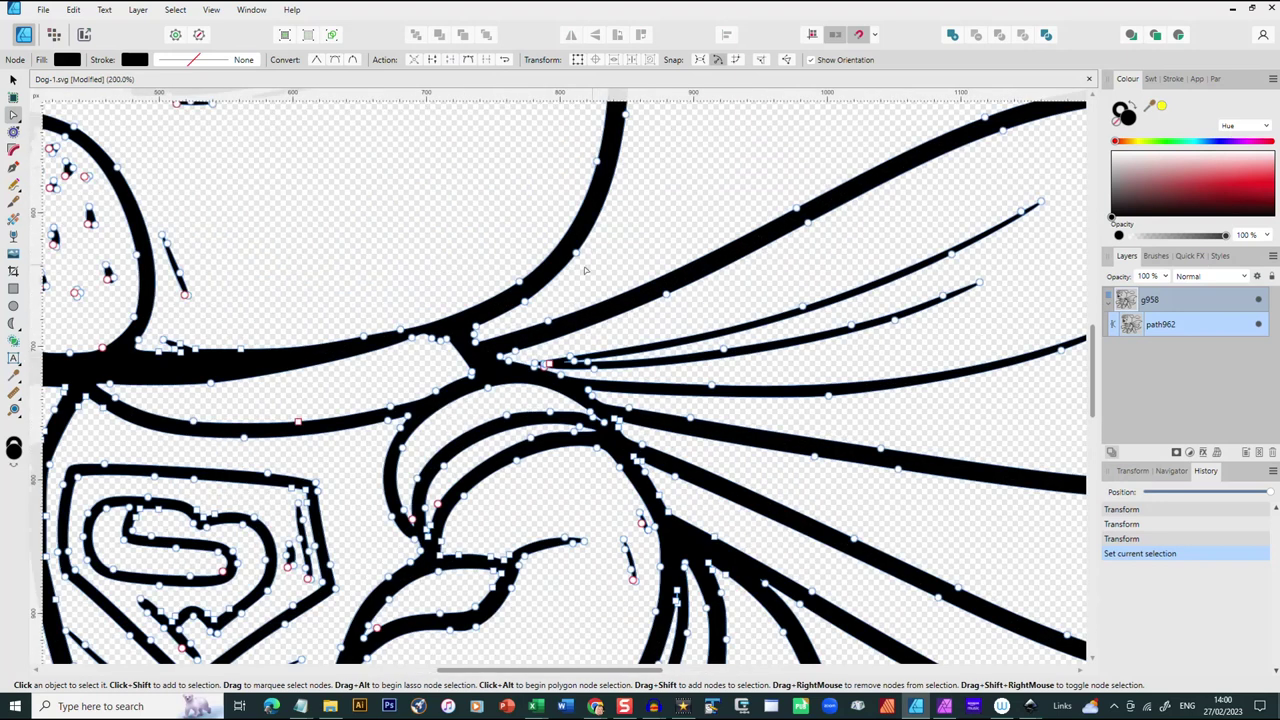
click(580, 257)
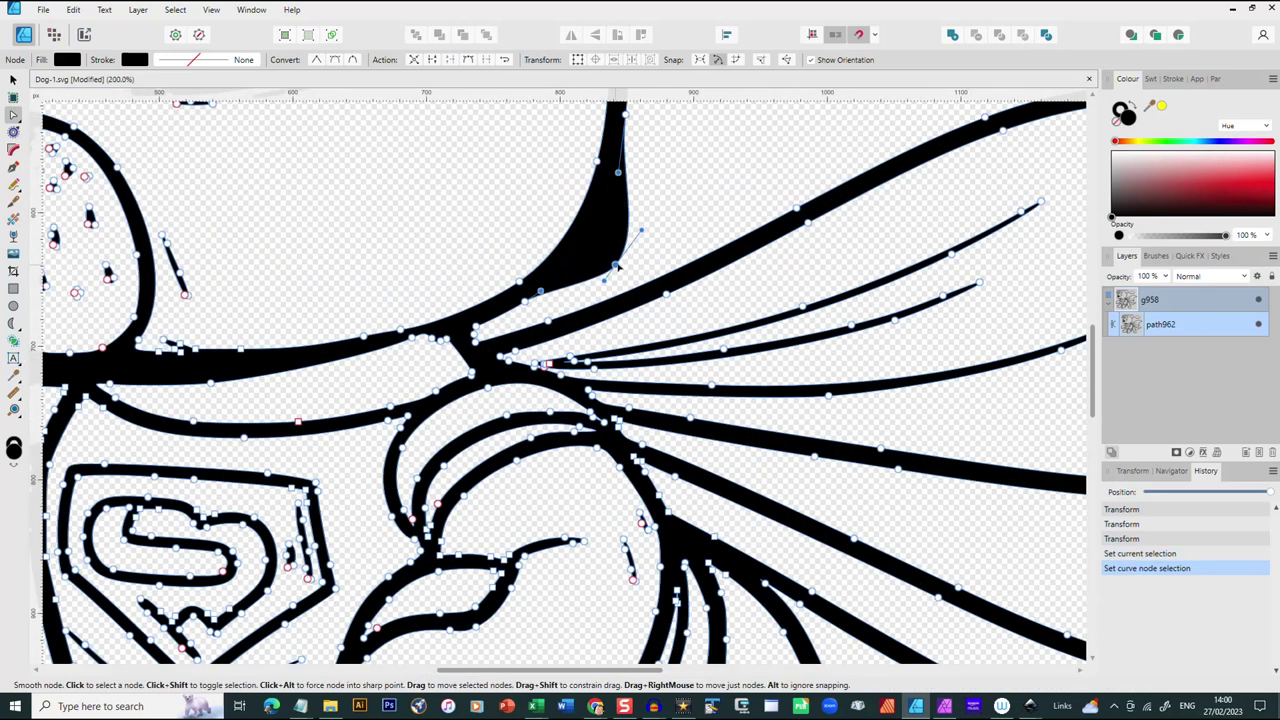
mouse_move(591, 258)
mouse_down()
mouse_move(583, 300)
mouse_move(578, 254)
mouse_up()
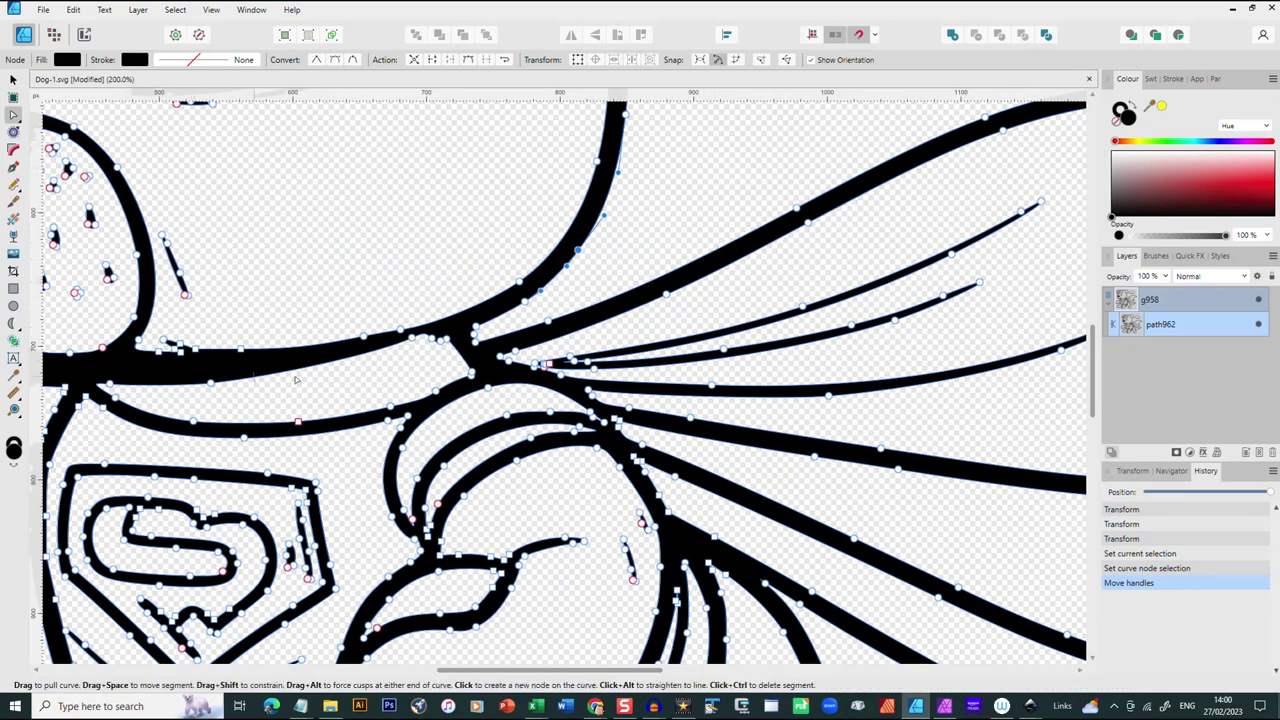
scroll(626, 211, down, 1)
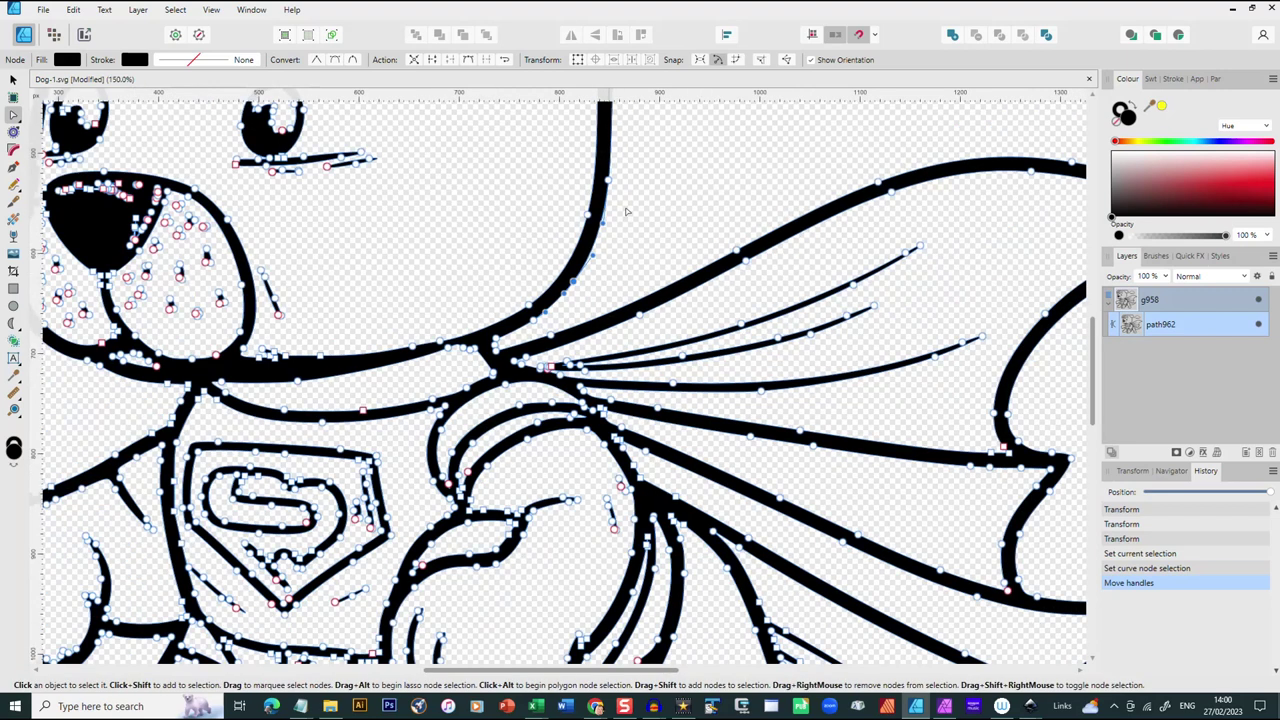
scroll(626, 211, down, 3)
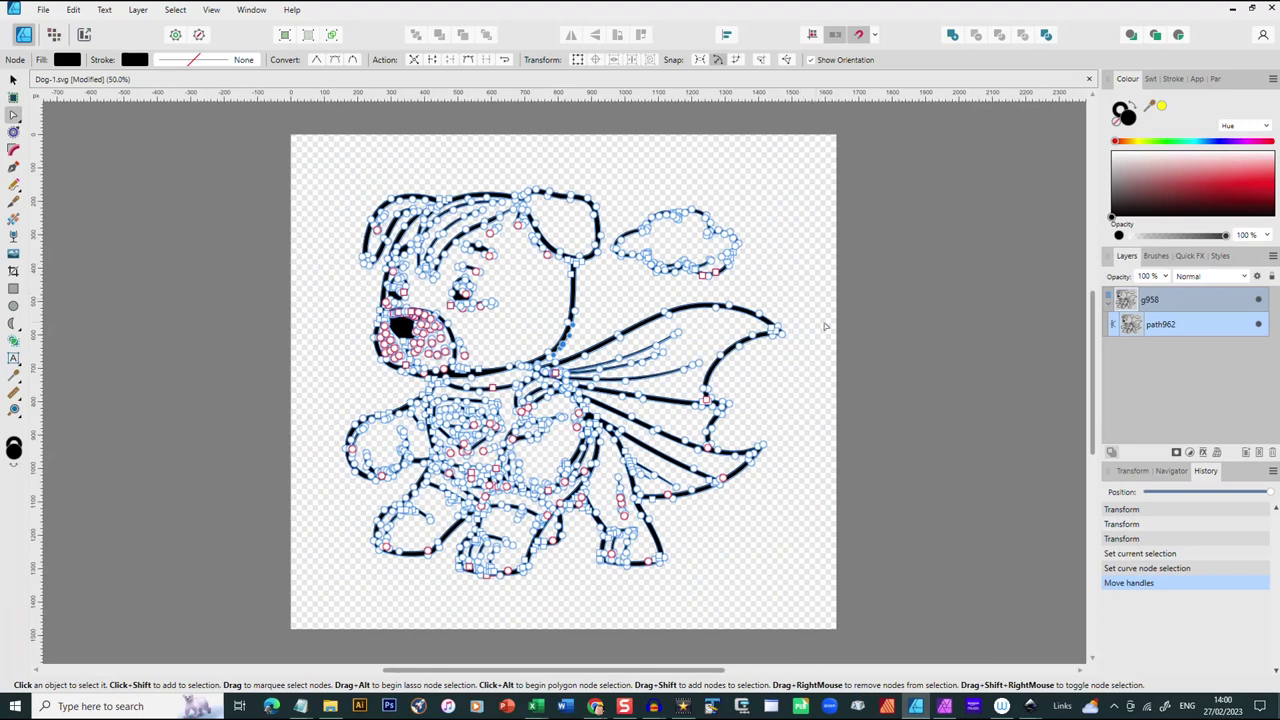
click(774, 266)
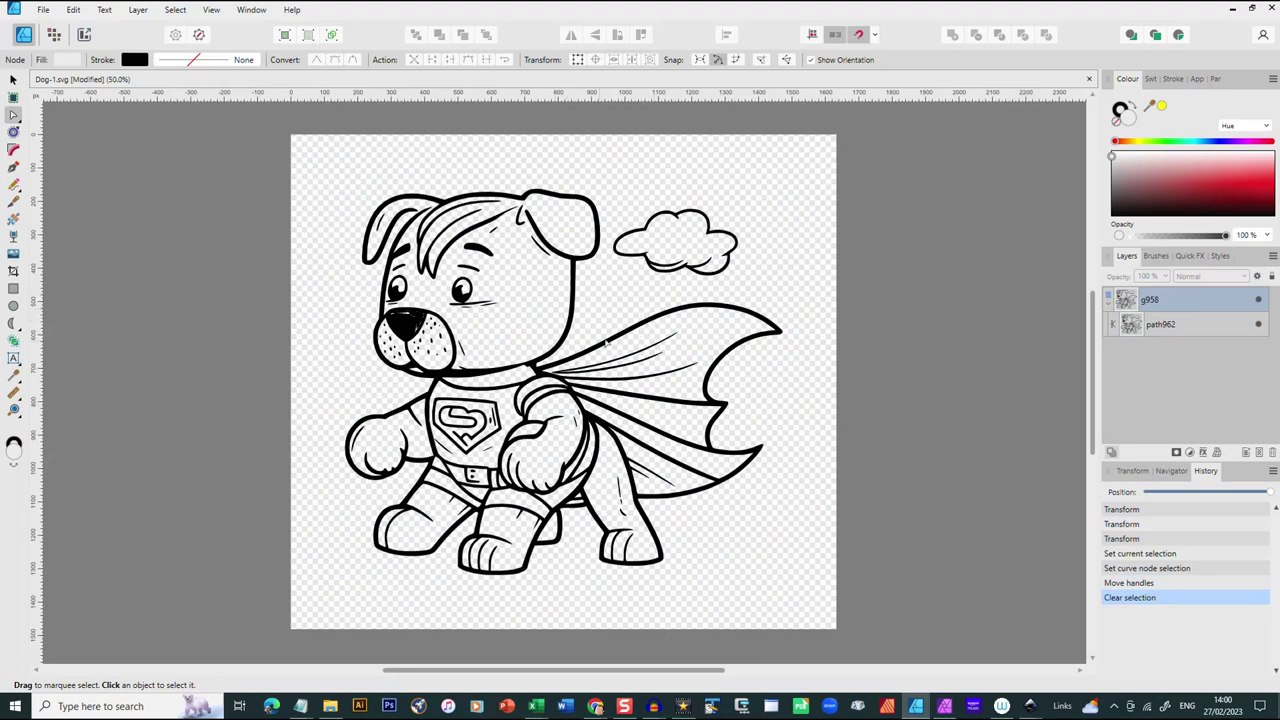
Adjust a node on the lower side of the cape's upper outline with the Node tool and deselect the path
click(618, 345)
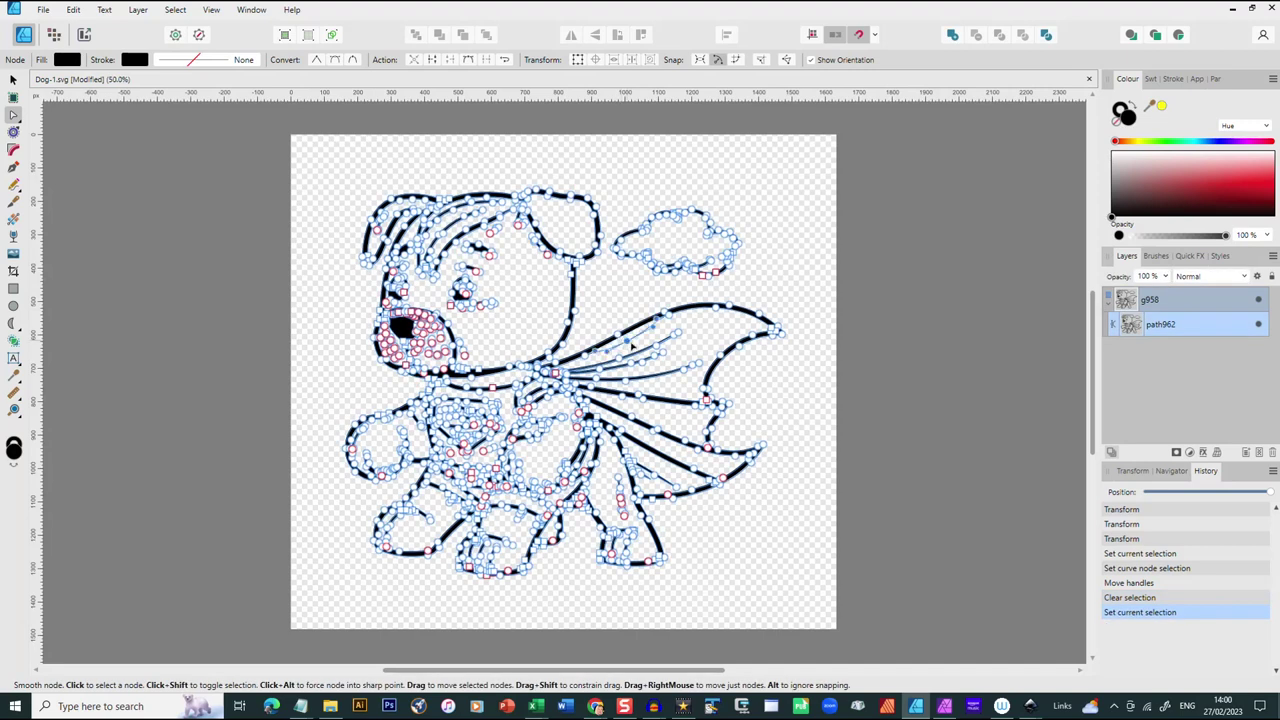
click(640, 340)
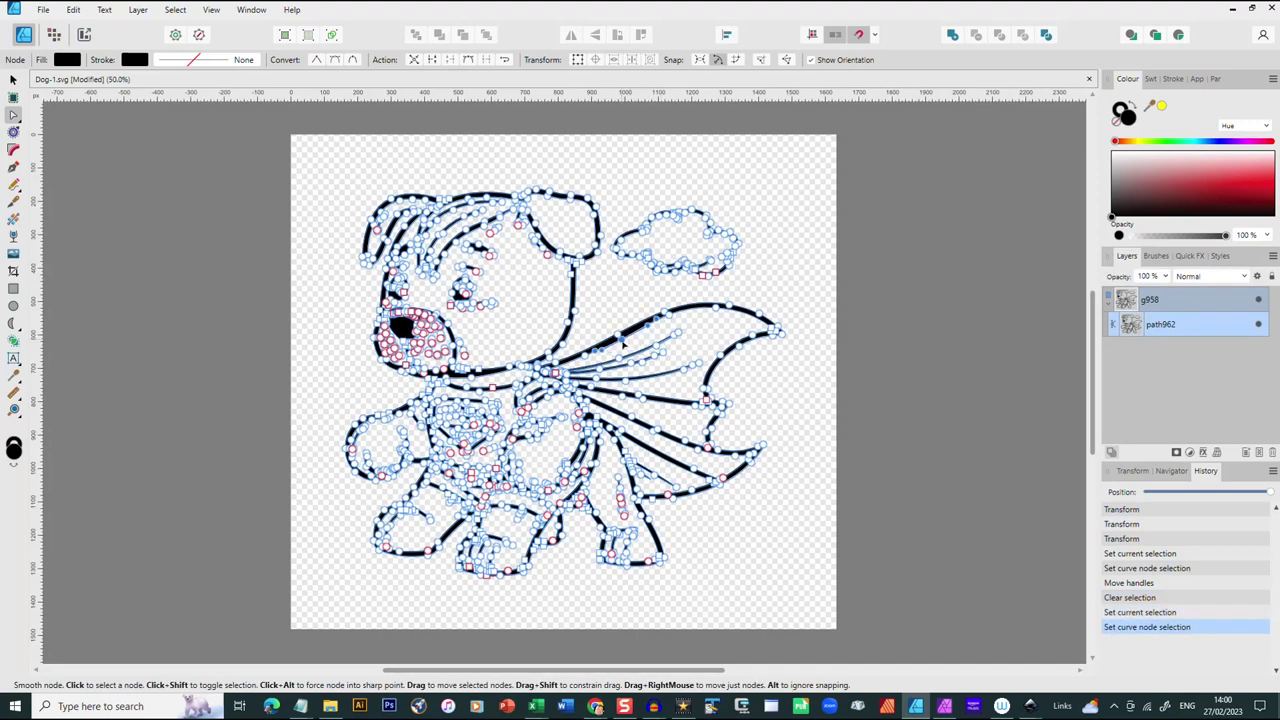
drag(622, 342, 624, 338)
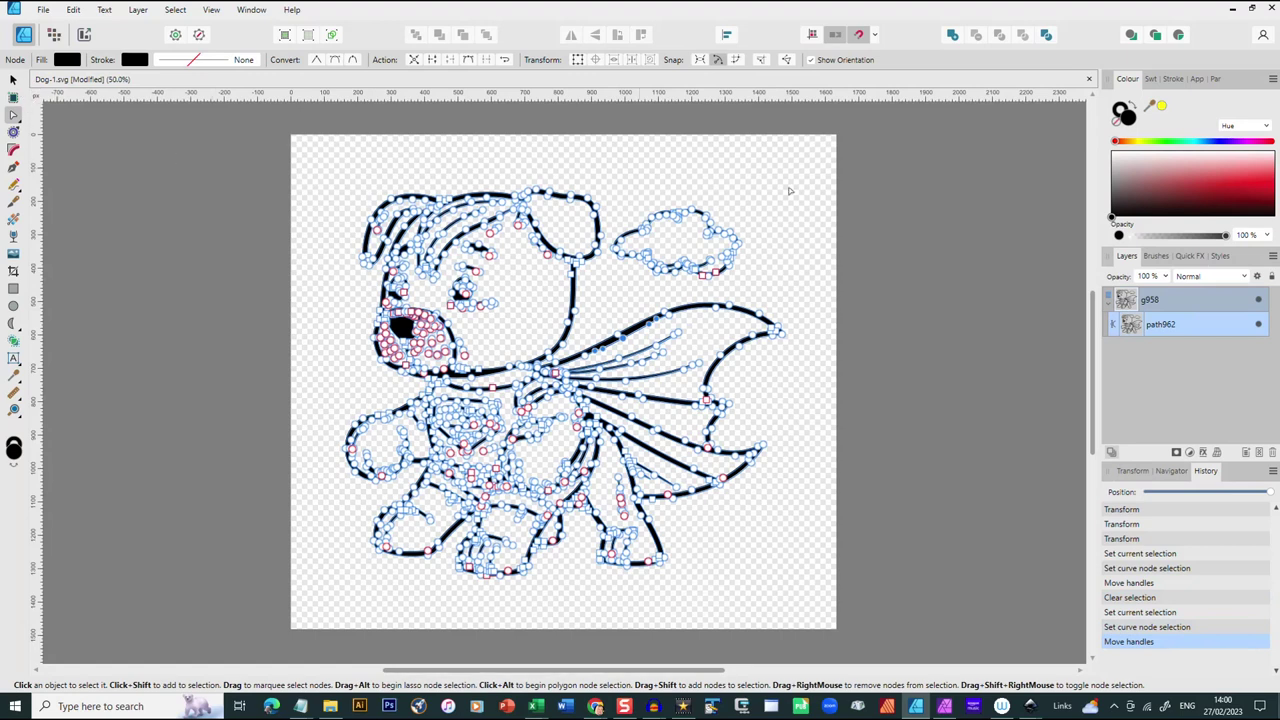
key(ctrl+d)
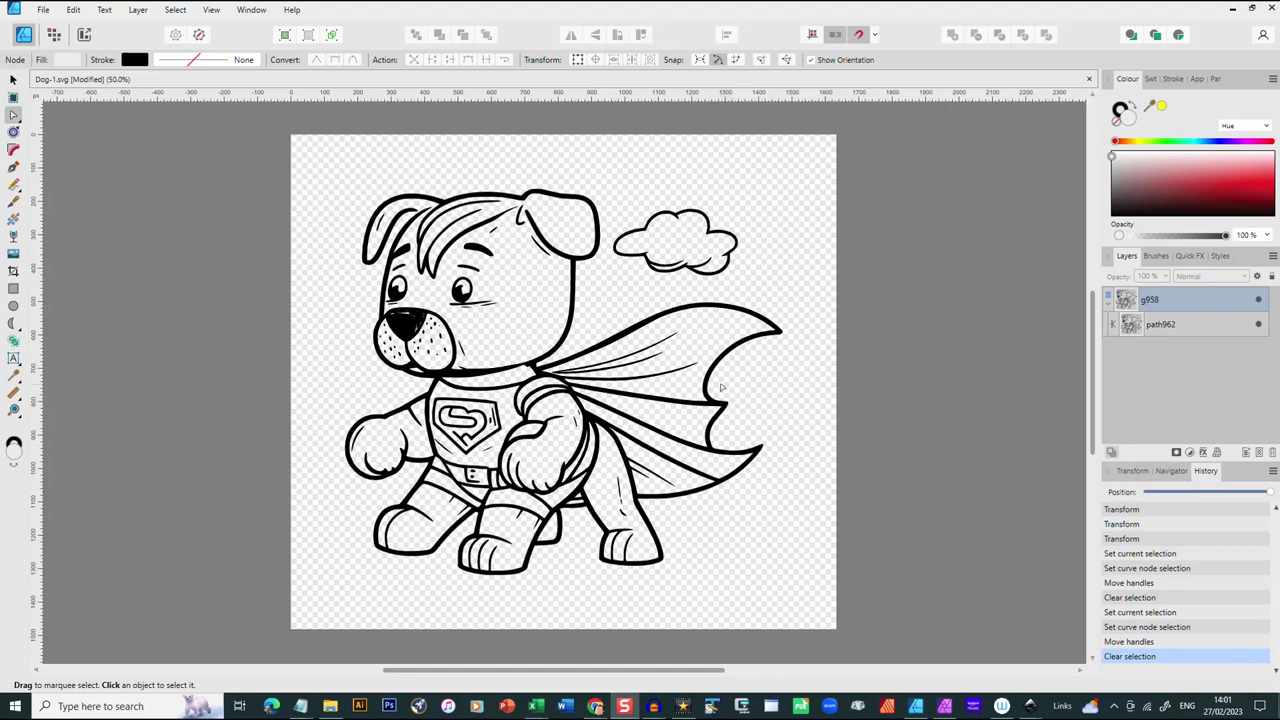
Set the dog path's fill opacity to 30% and deselect it
click(13, 79)
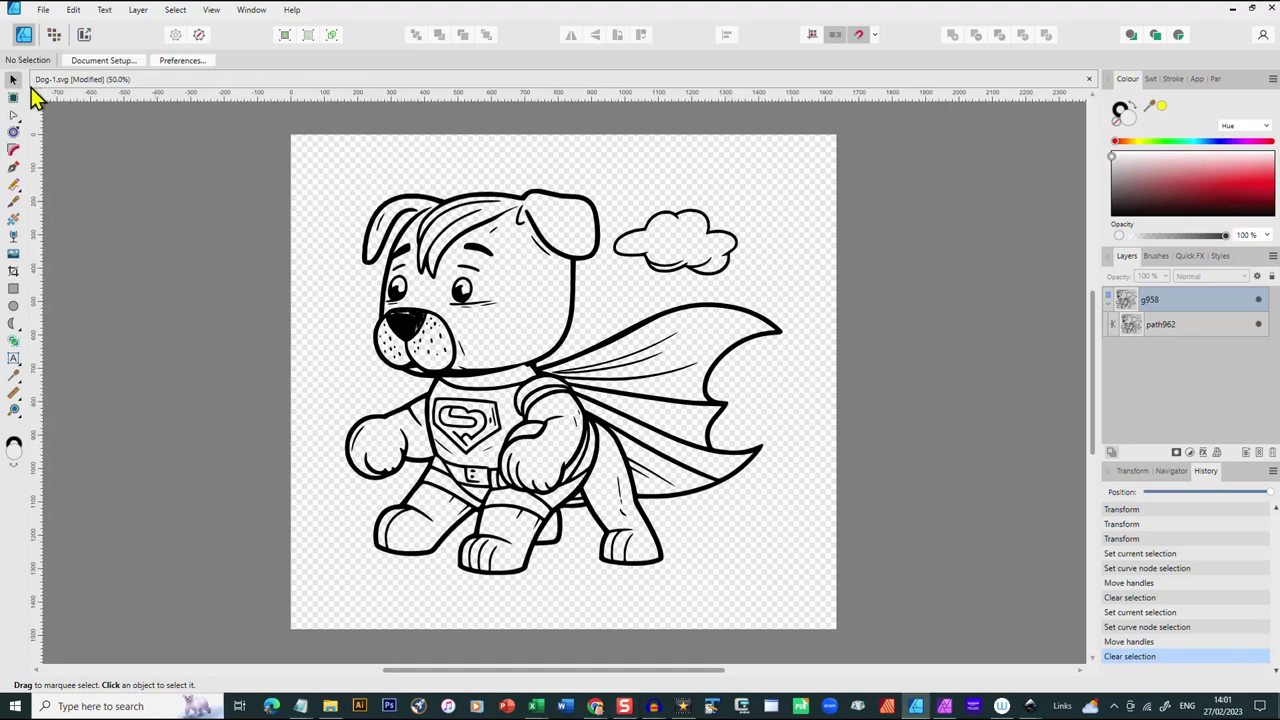
click(412, 350)
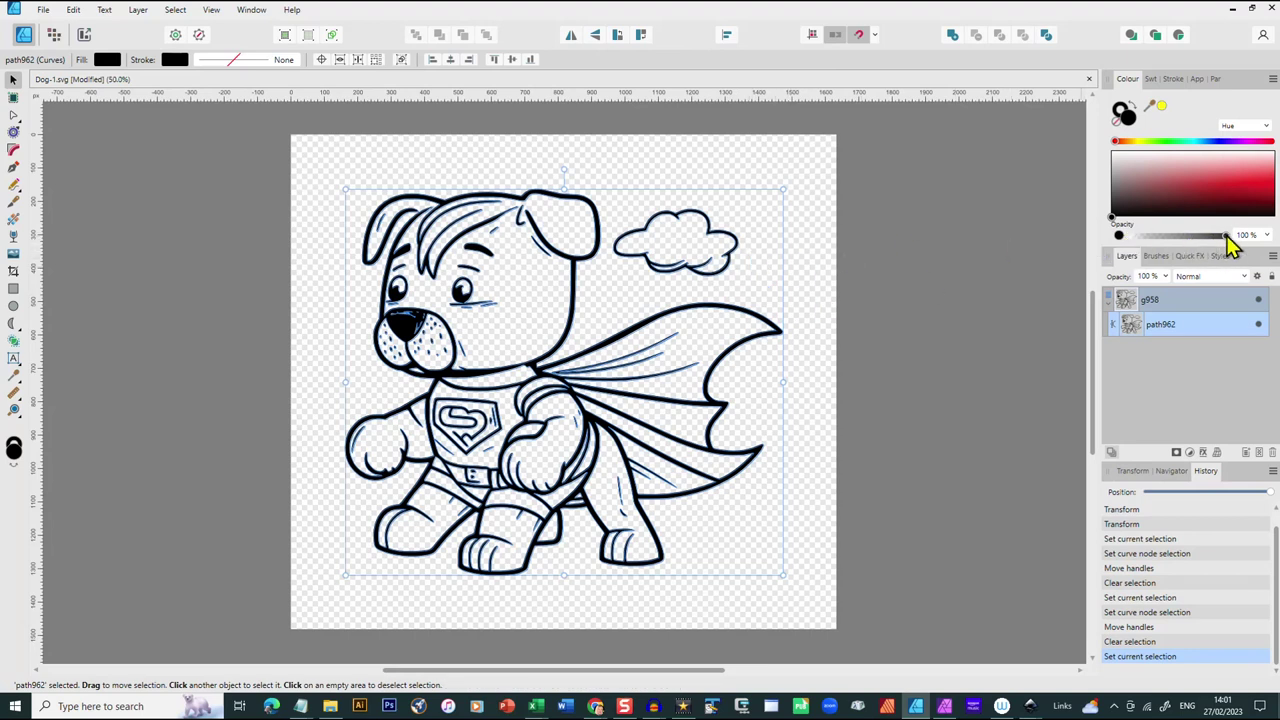
drag(1236, 237, 1160, 241)
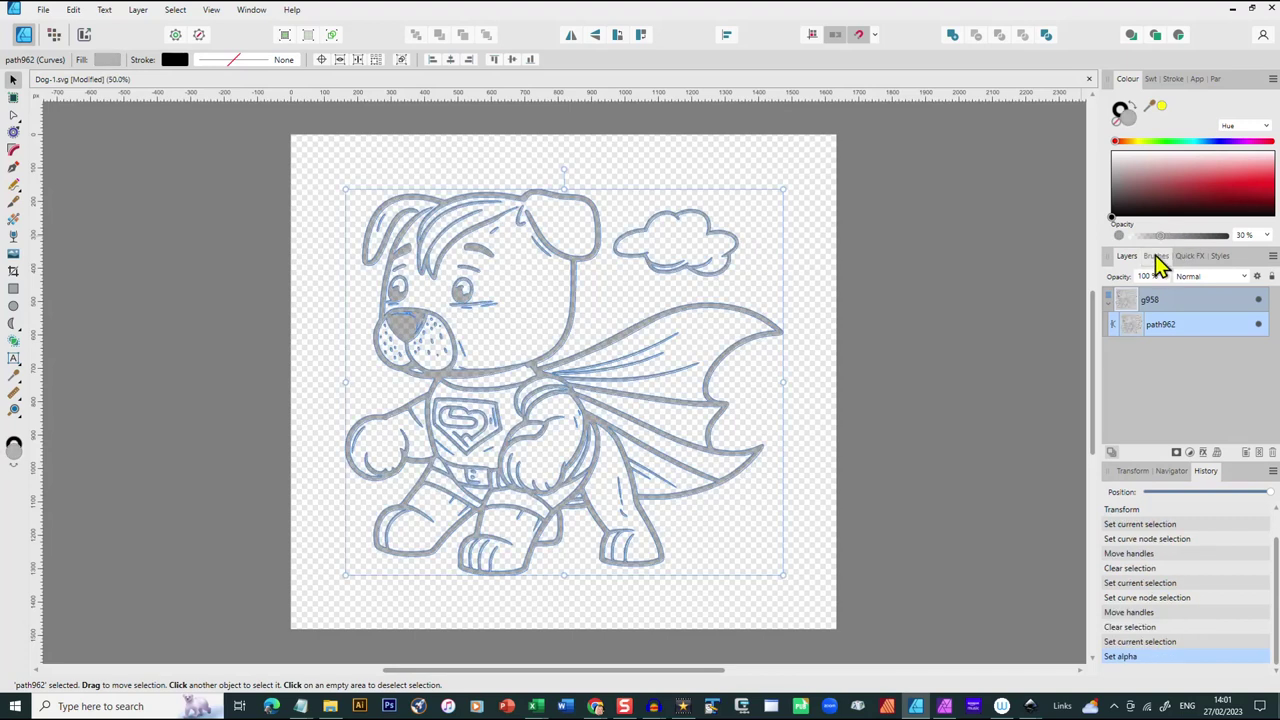
click(812, 321)
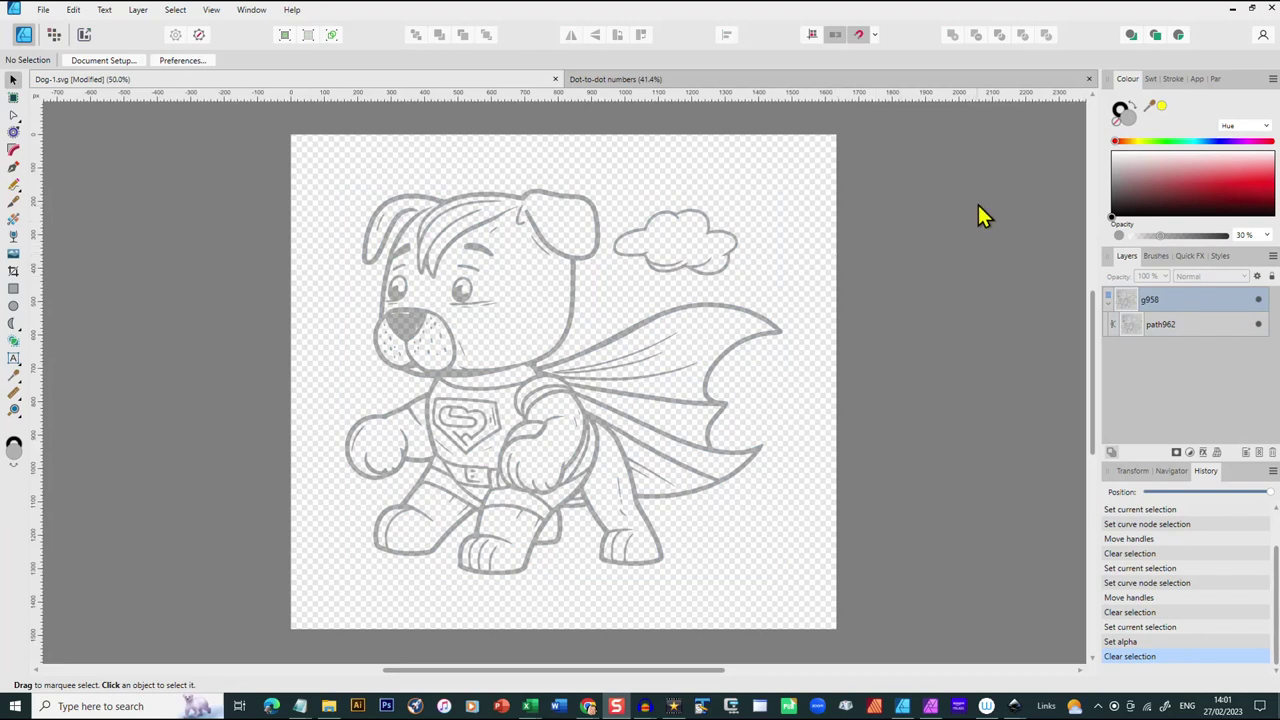
In the Dot-to-dot numbers document, select the grouped column of dots 1 to 10 on the Bottom Dots artboard
click(818, 79)
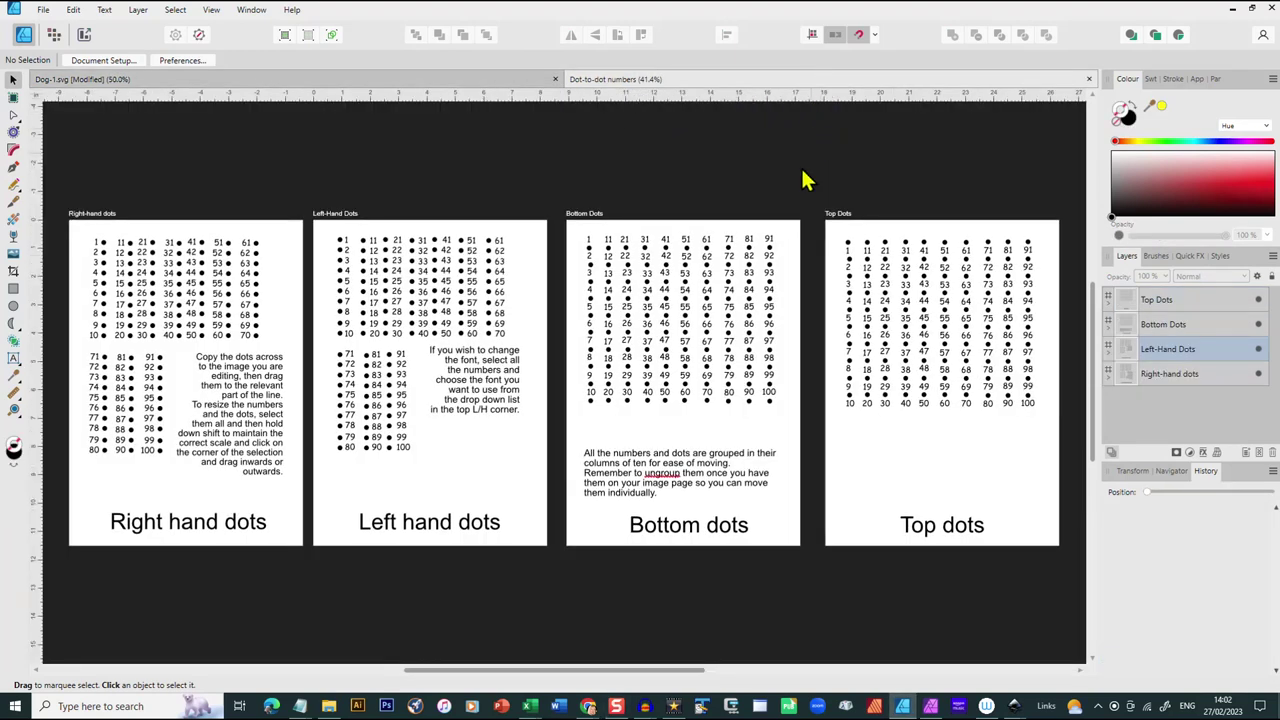
drag(530, 680, 474, 677)
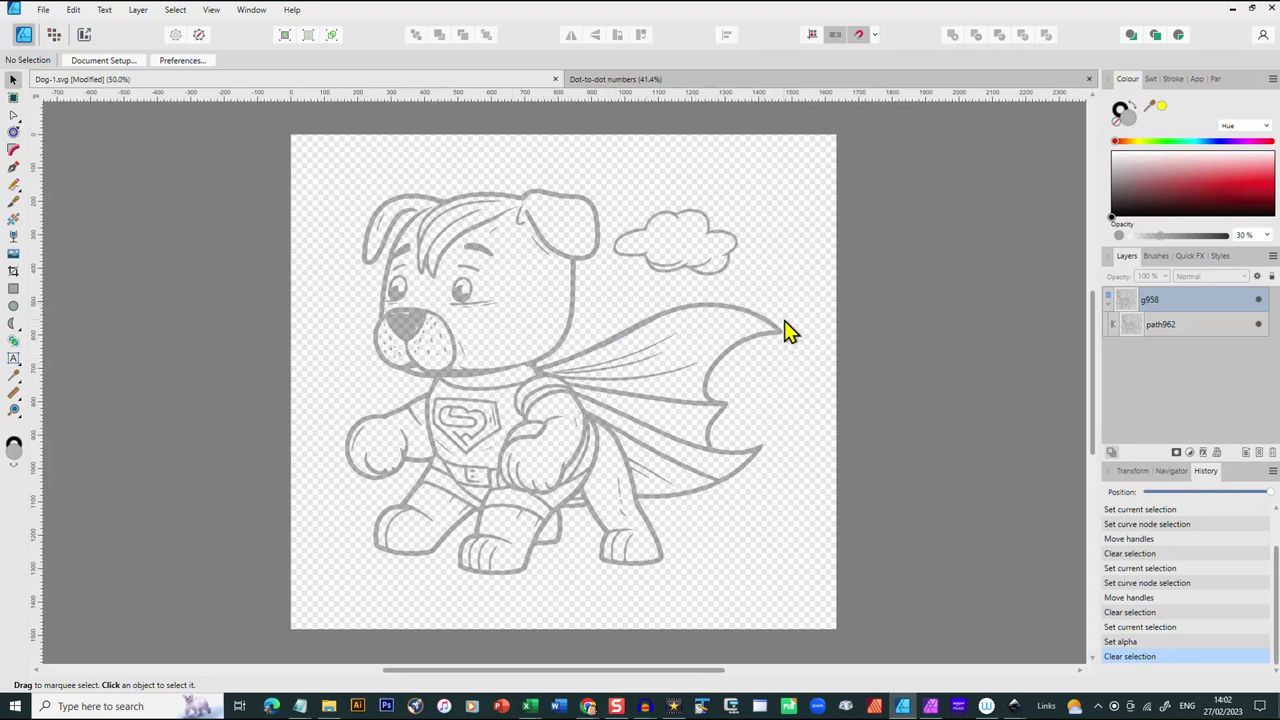
click(714, 79)
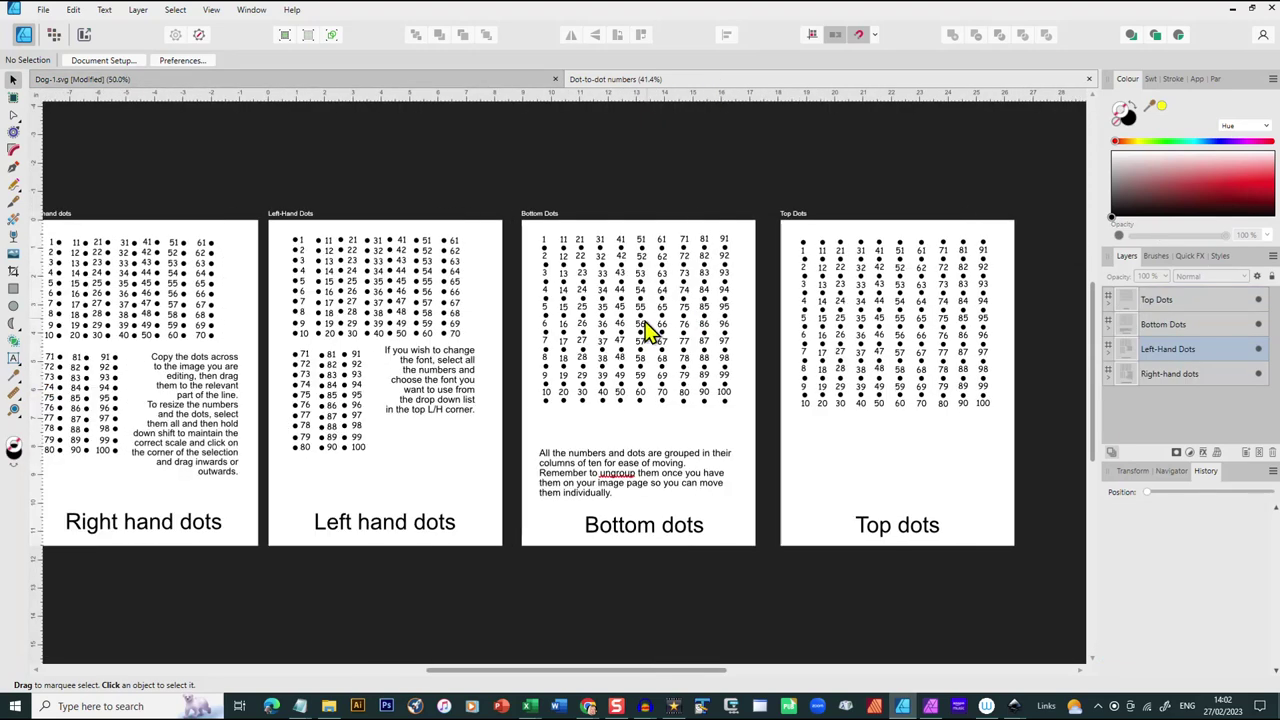
click(564, 258)
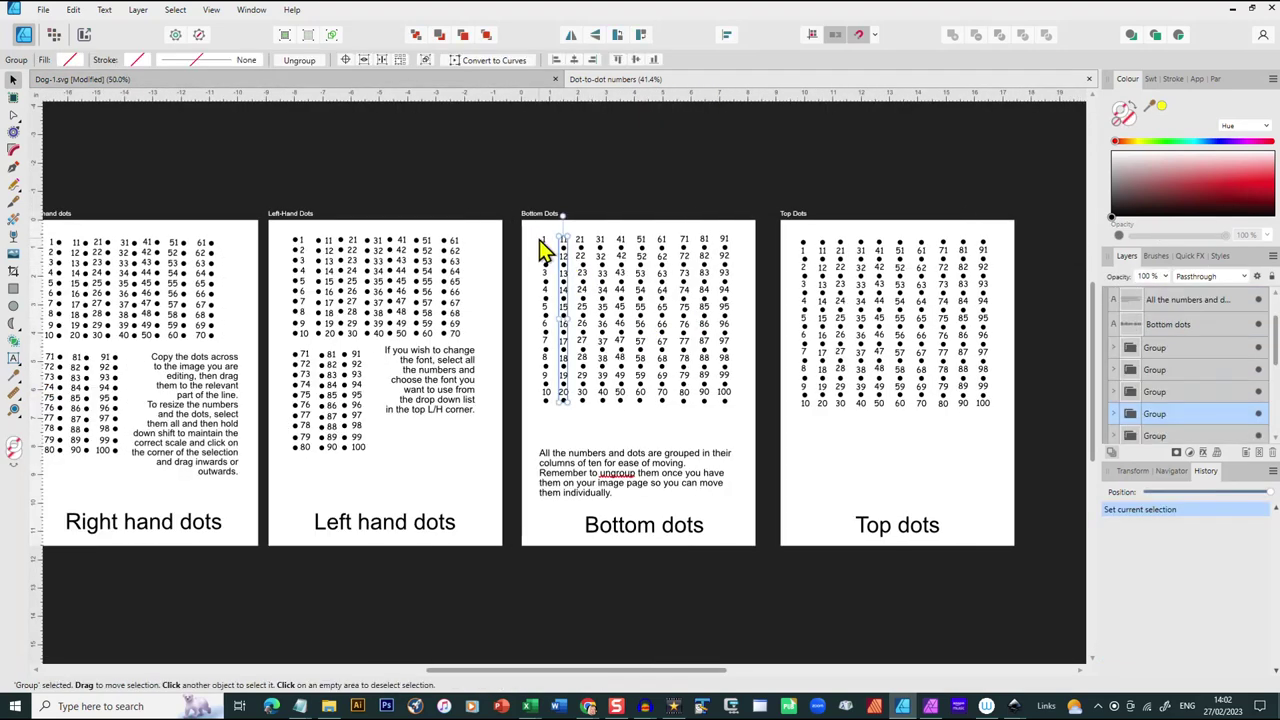
click(545, 262)
click(545, 272)
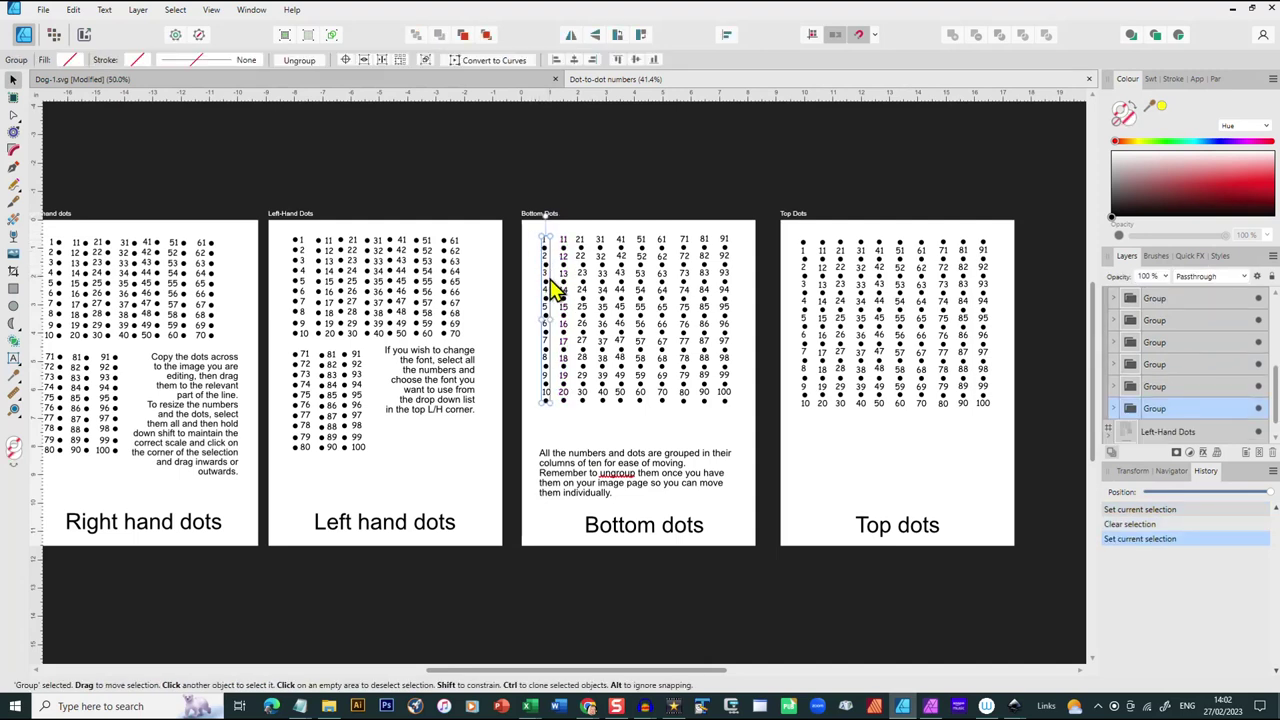
Paste the 1 to 10 dot group into the Dog-1.svg document, shrink it to less than half size and park it beside the cape
click(433, 82)
click(717, 234)
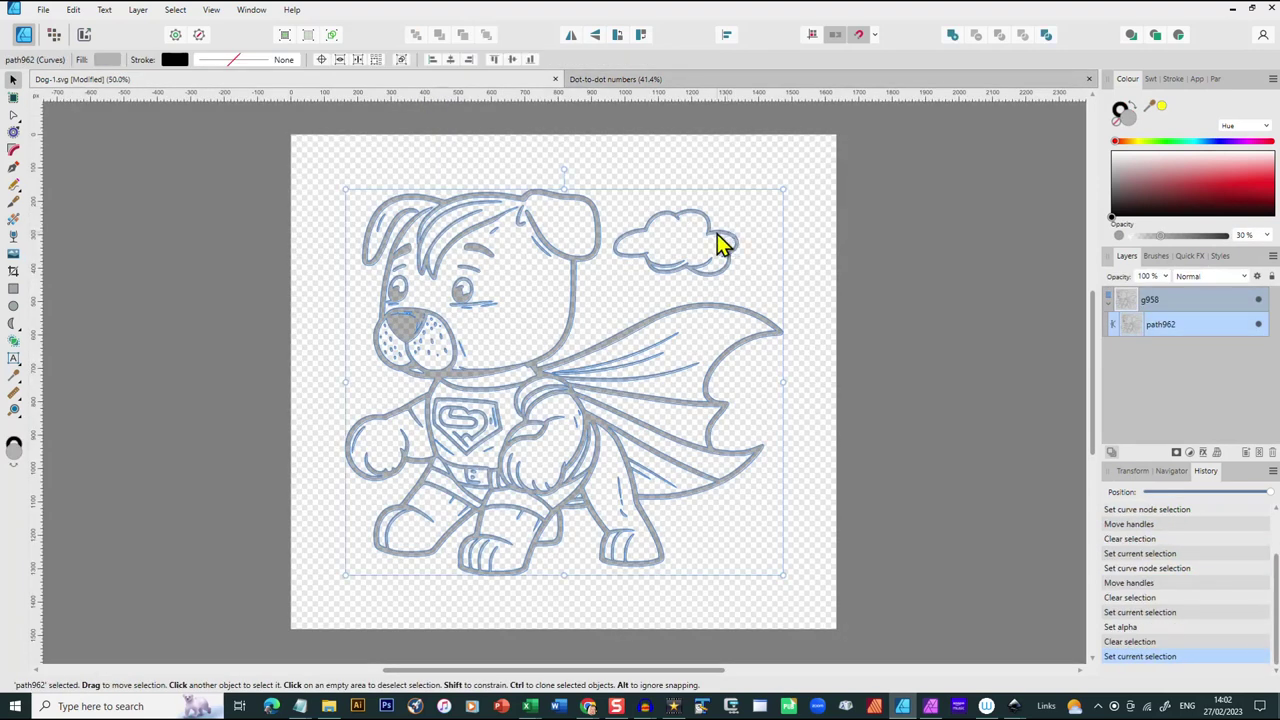
key(ctrl+v)
drag(378, 420, 580, 394)
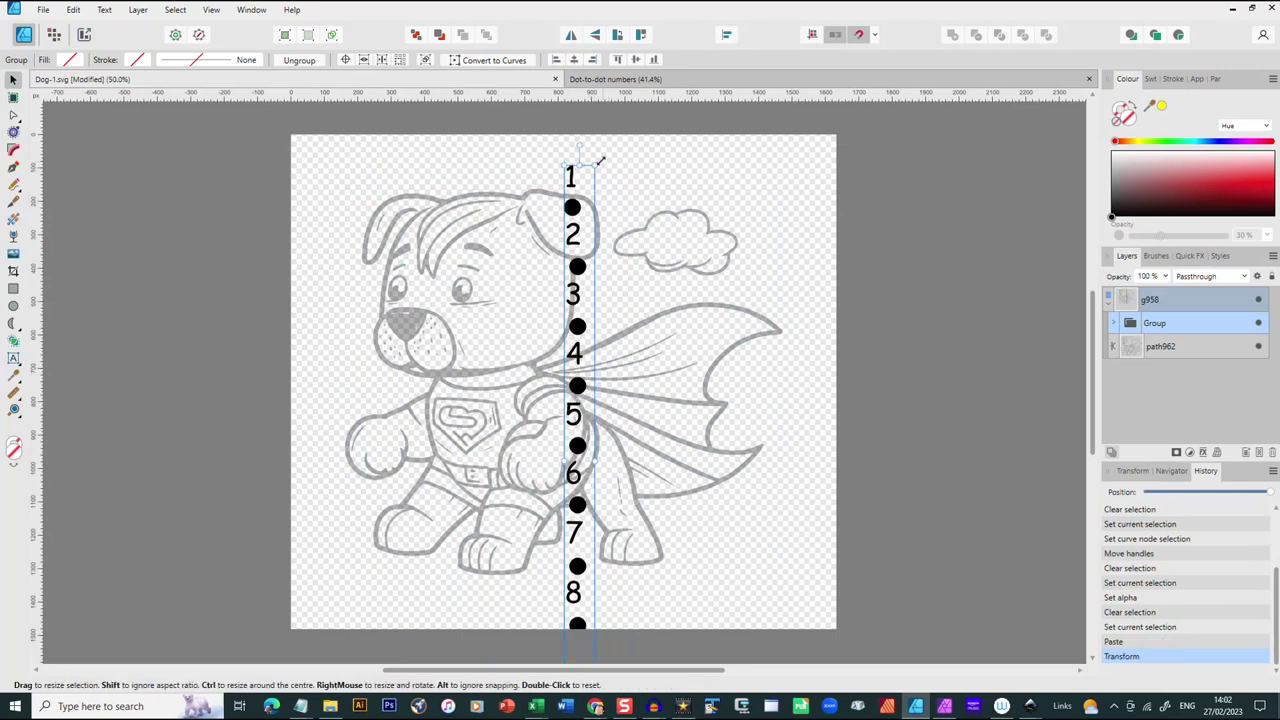
drag(594, 163, 566, 348)
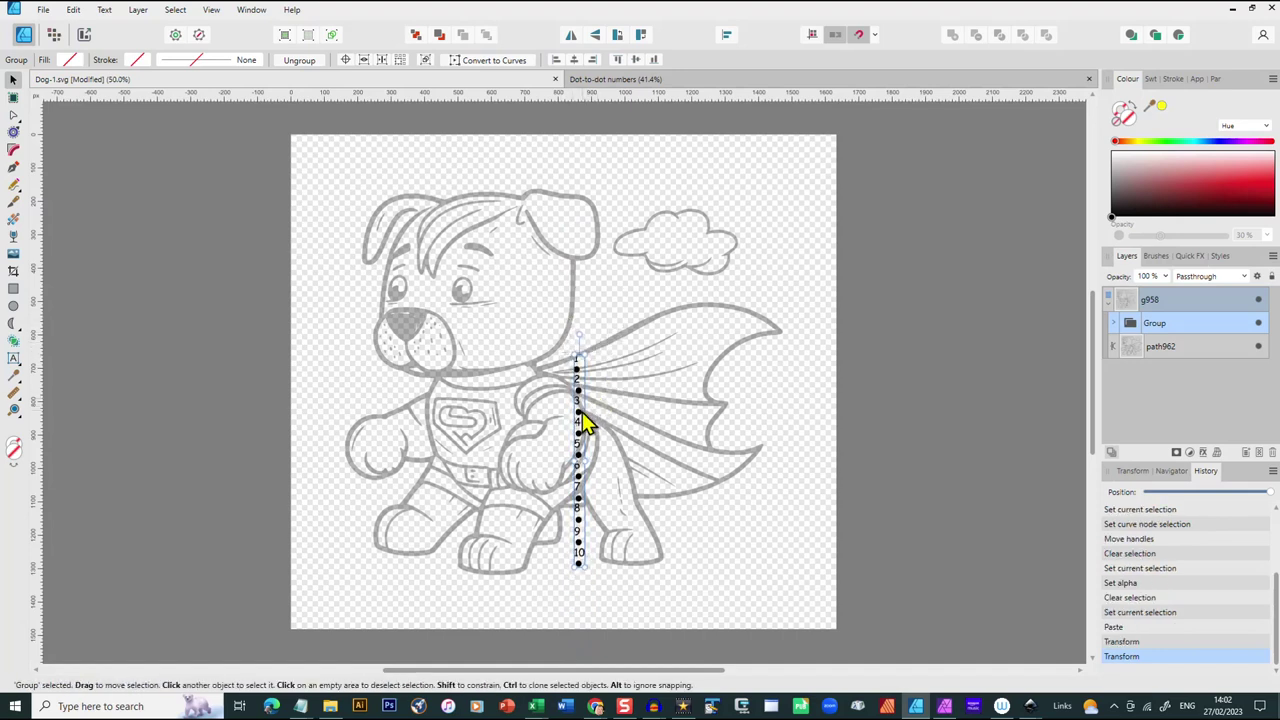
drag(582, 423, 817, 386)
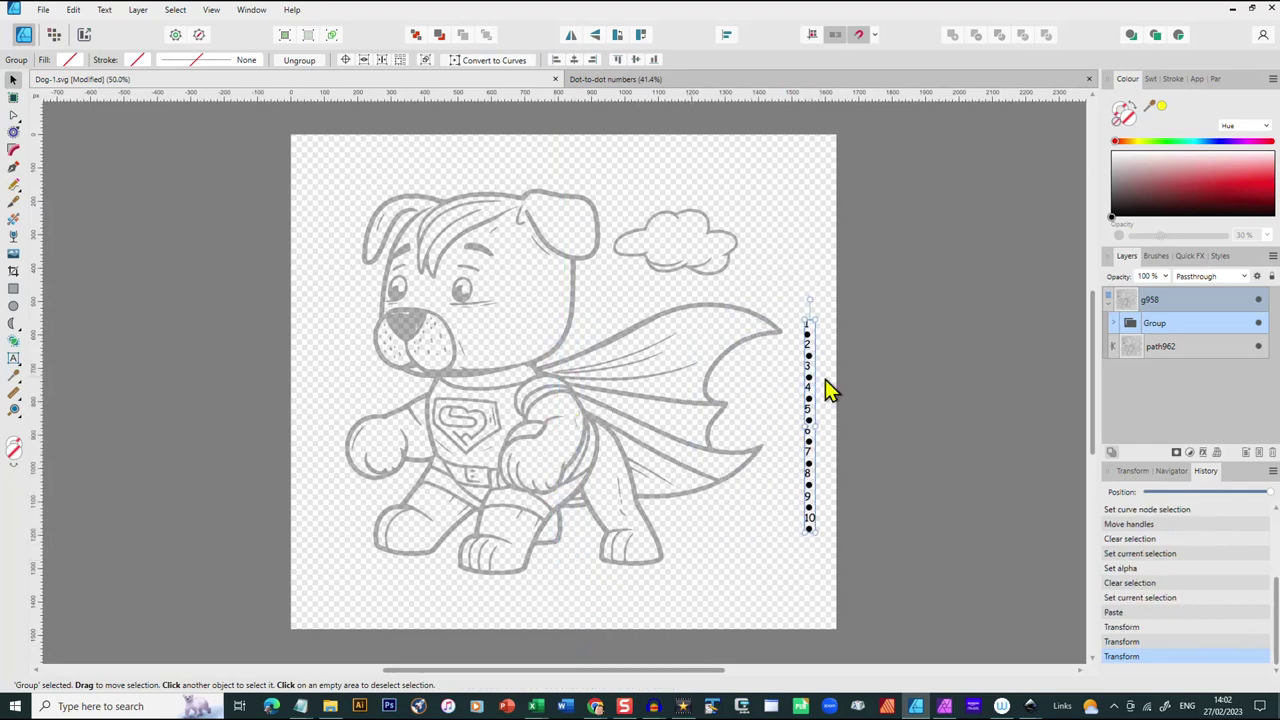
click(797, 266)
Ungroup the pasted dot column and move number 1 with its dot to the start of the cape's upper outline near the jaw
click(809, 362)
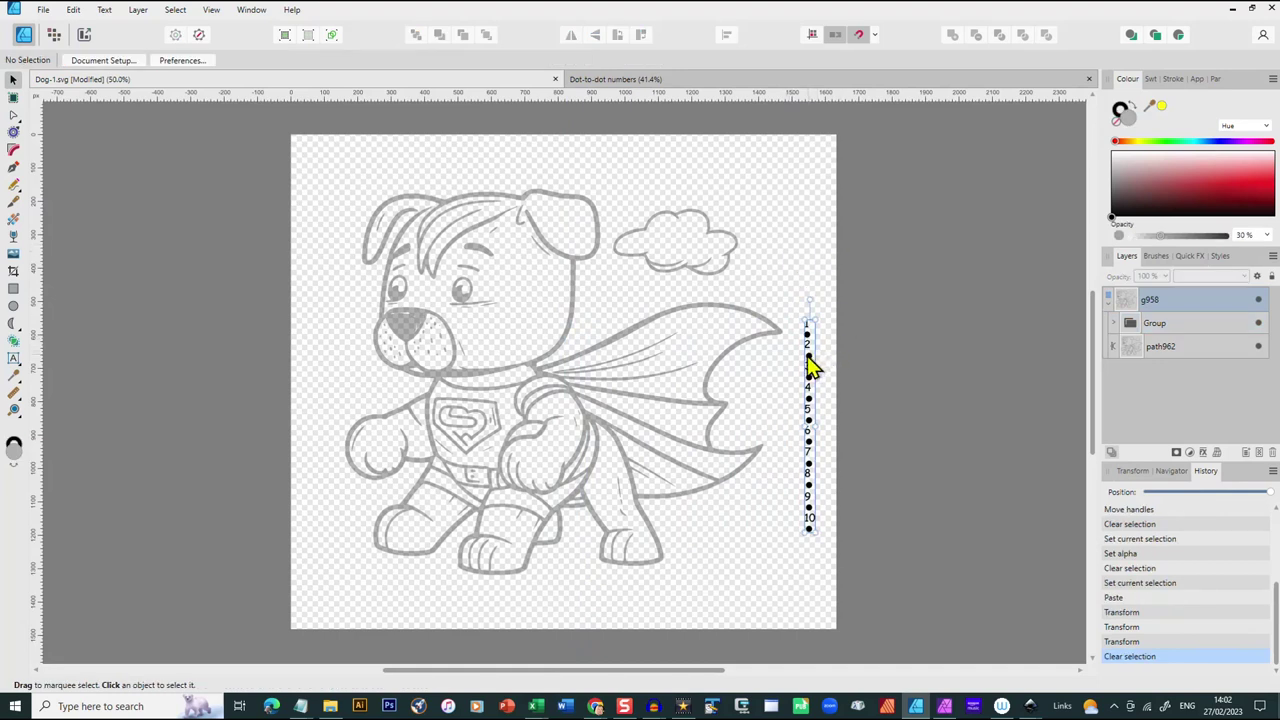
key(ctrl+shift+g)
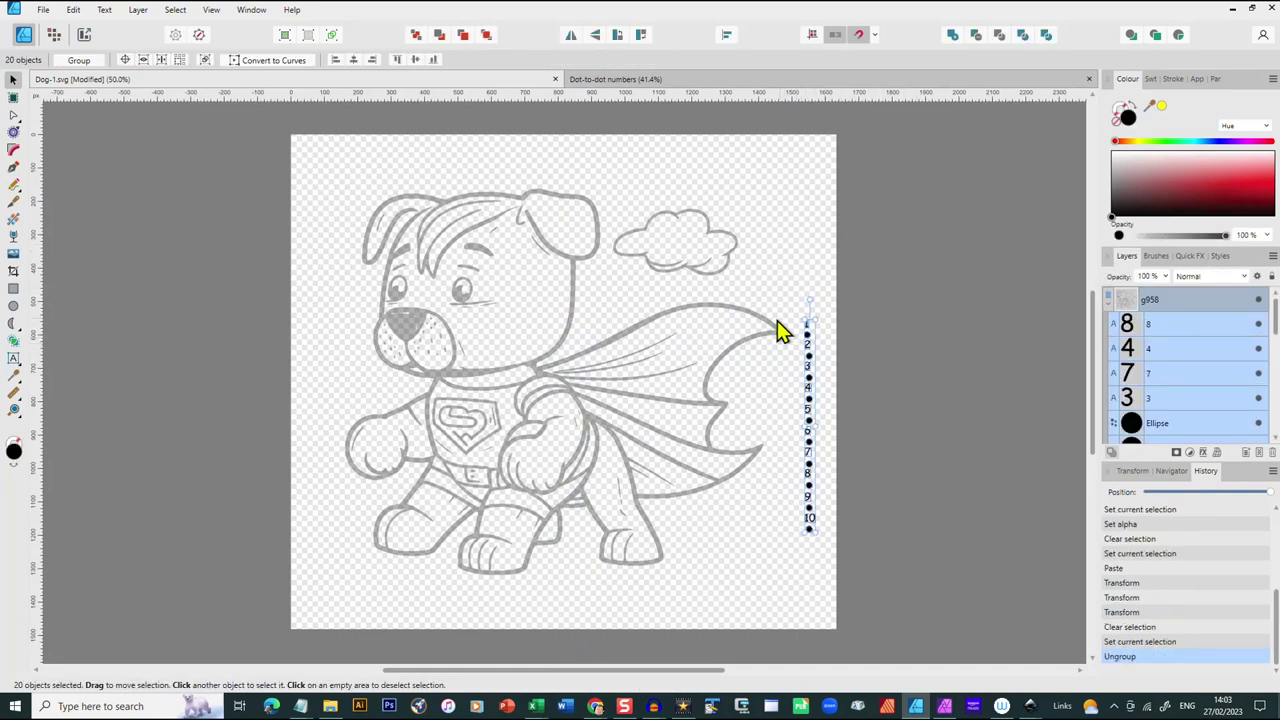
click(812, 292)
drag(795, 309, 556, 362)
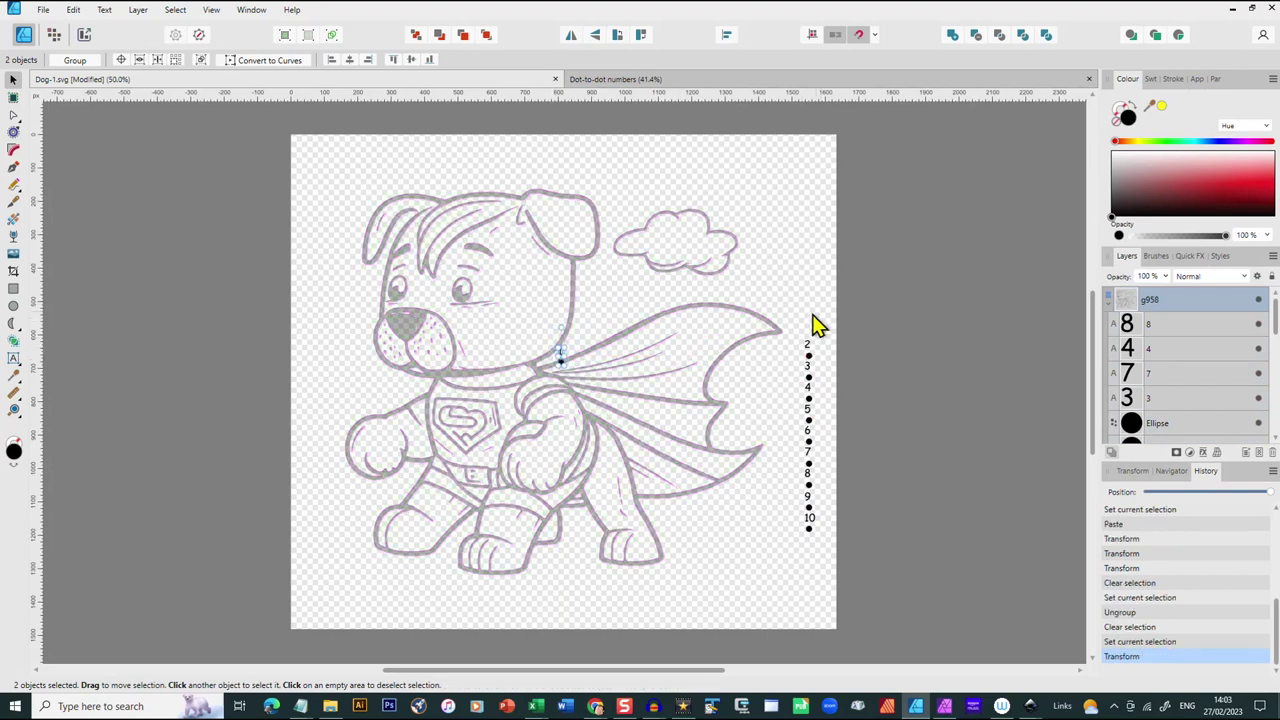
Place numbers 2 to 5 with their dots at even intervals along the cape's upper outline
click(800, 345)
drag(824, 350, 830, 366)
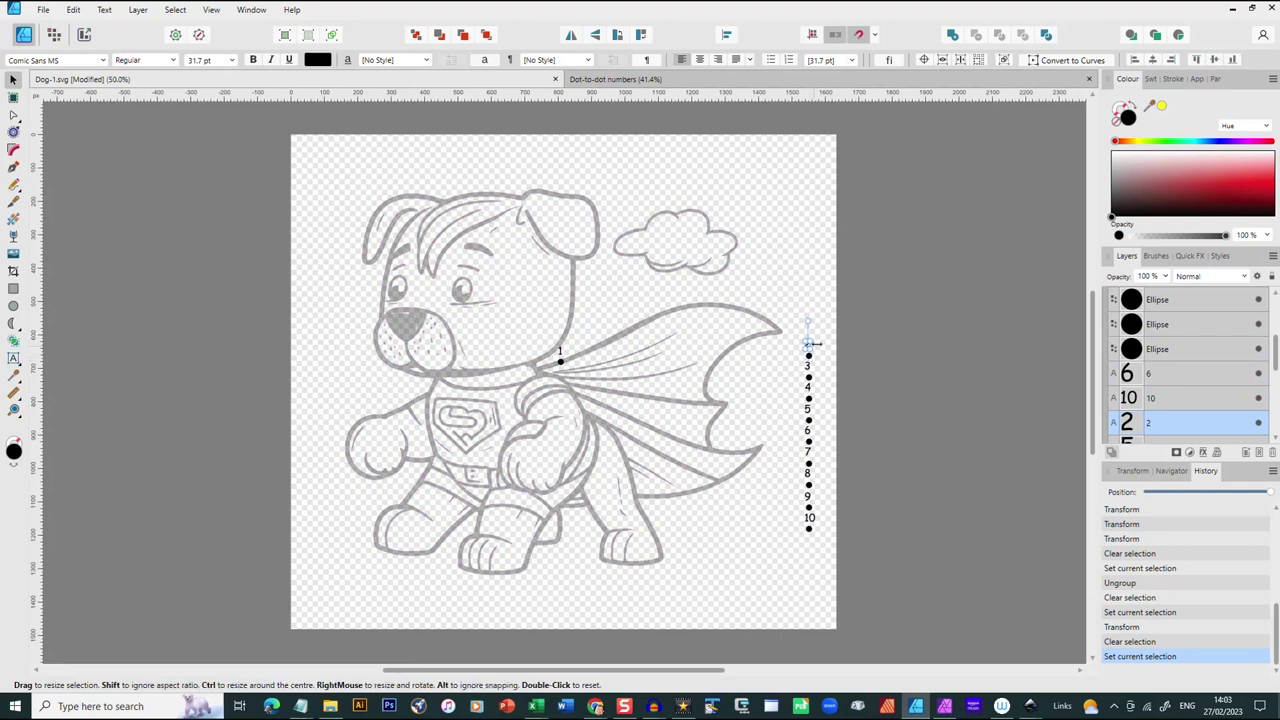
key(ctrl+plus)
key(ctrl+plus)
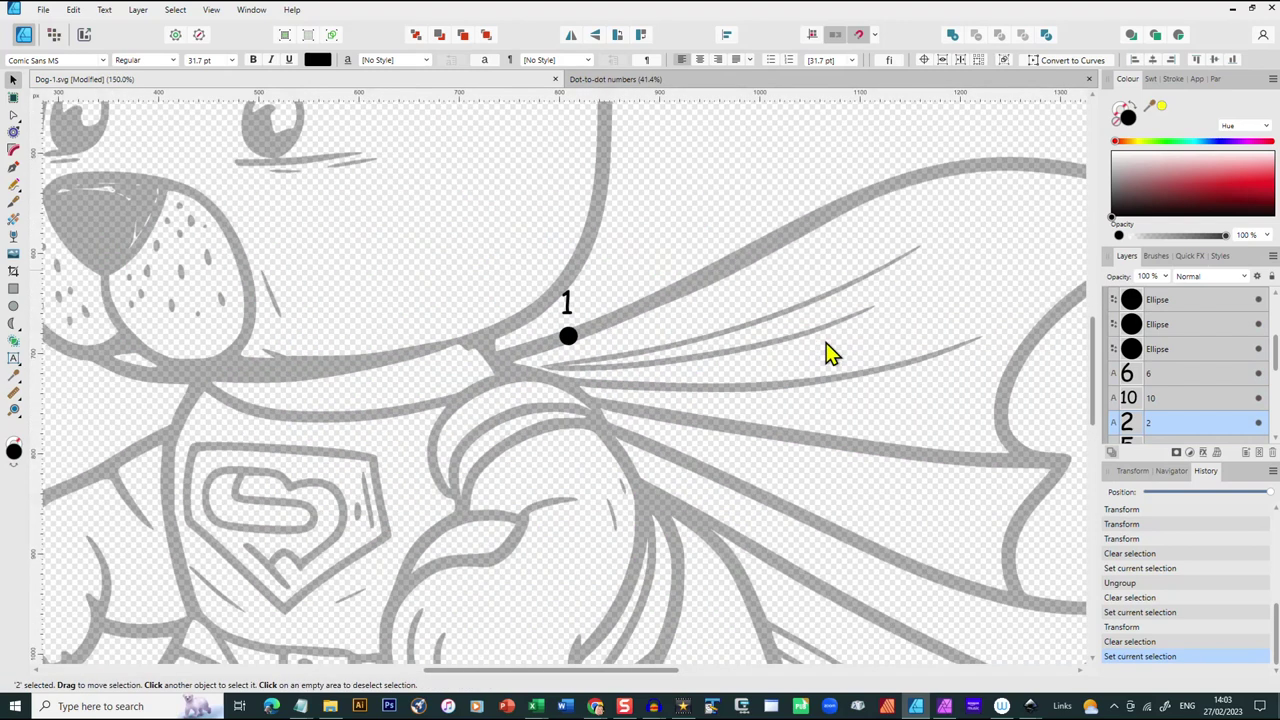
scroll(923, 354, right, 5)
scroll(923, 354, up, 1)
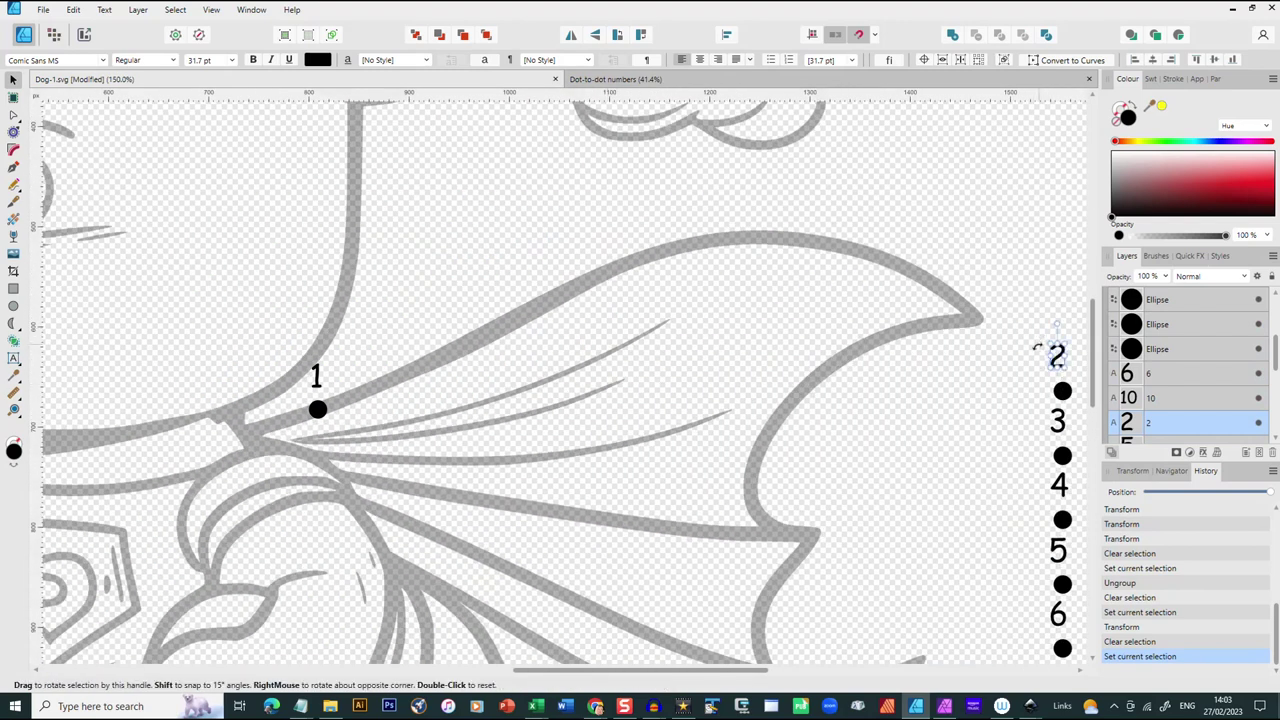
shift+click(1063, 391)
drag(1063, 391, 392, 390)
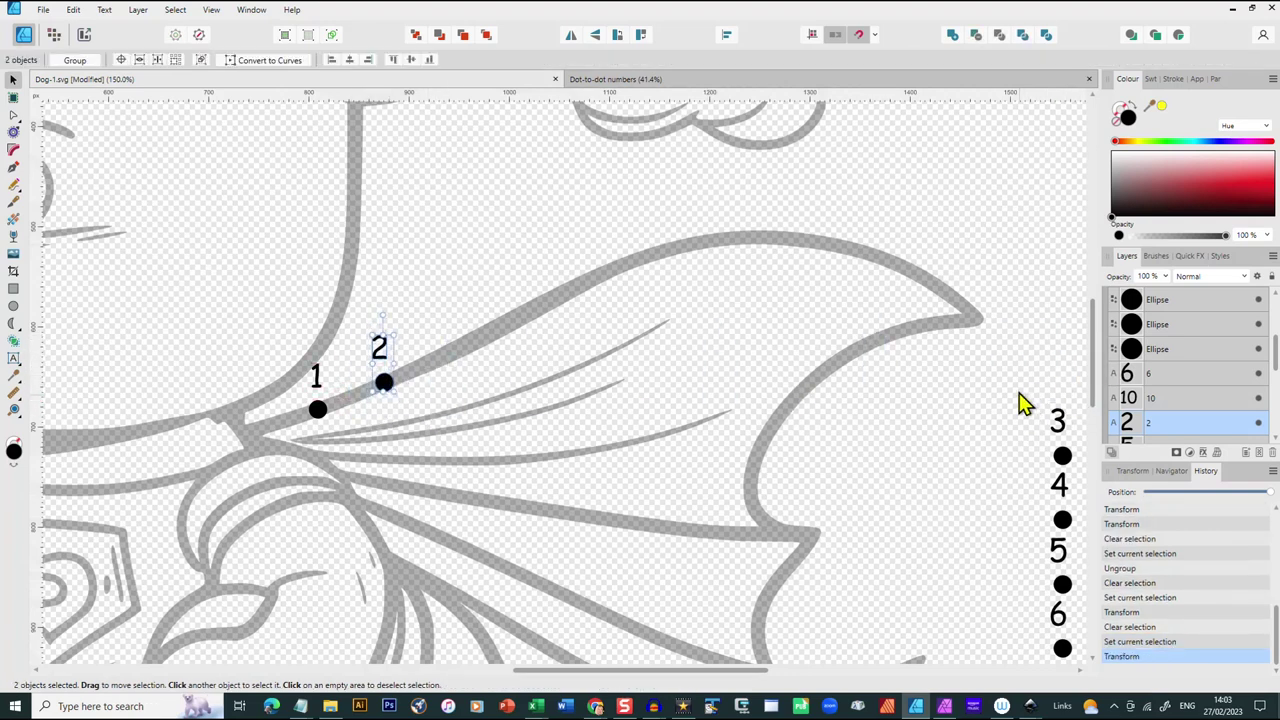
drag(1020, 392, 449, 357)
drag(1024, 447, 513, 330)
drag(1006, 514, 575, 290)
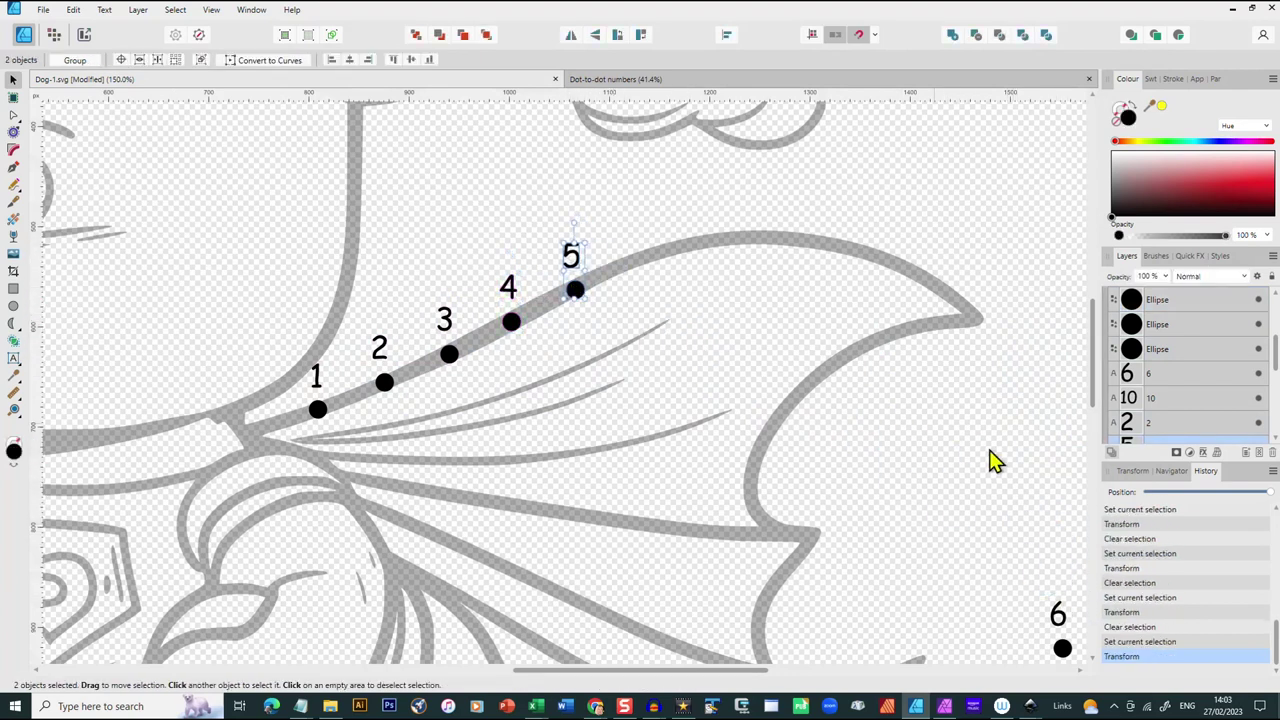
Continue the sequence by placing numbers 6 and 7 with their dots on the rising part of the cape's upper outline
drag(1097, 386, 1097, 471)
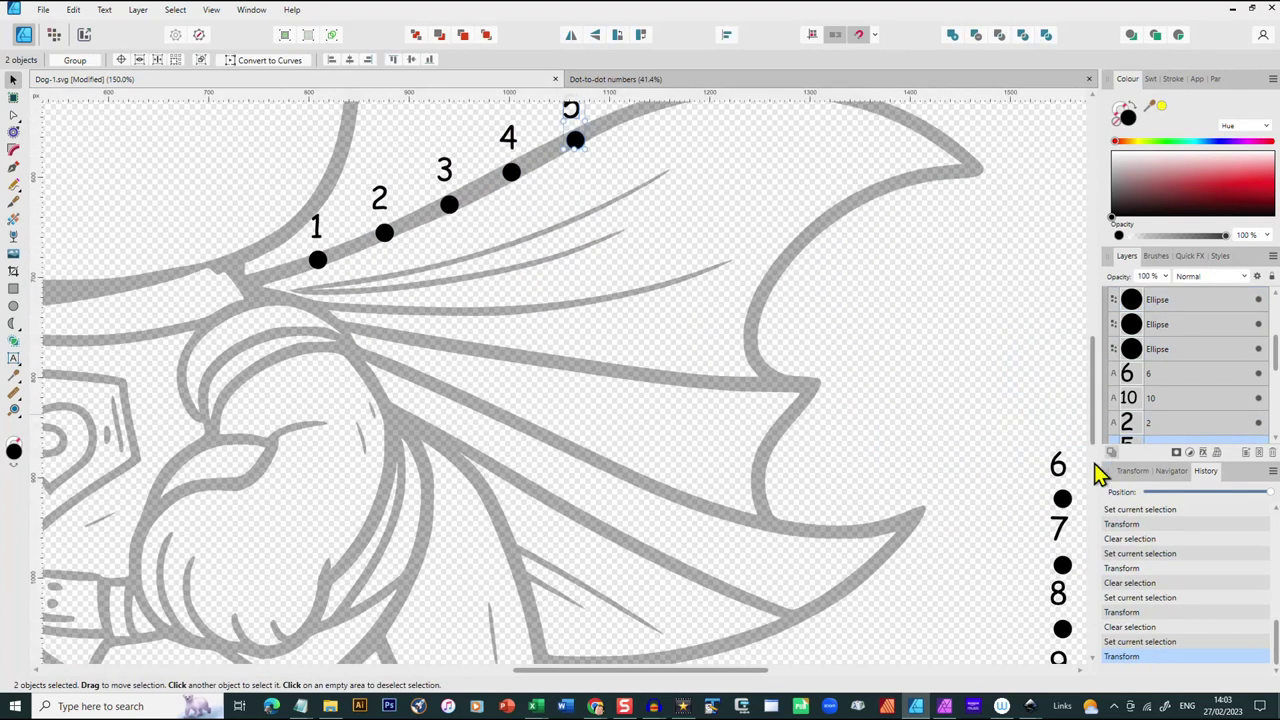
drag(1022, 440, 1084, 548)
drag(1058, 495, 645, 140)
drag(1030, 512, 705, 146)
shift+click(1063, 586)
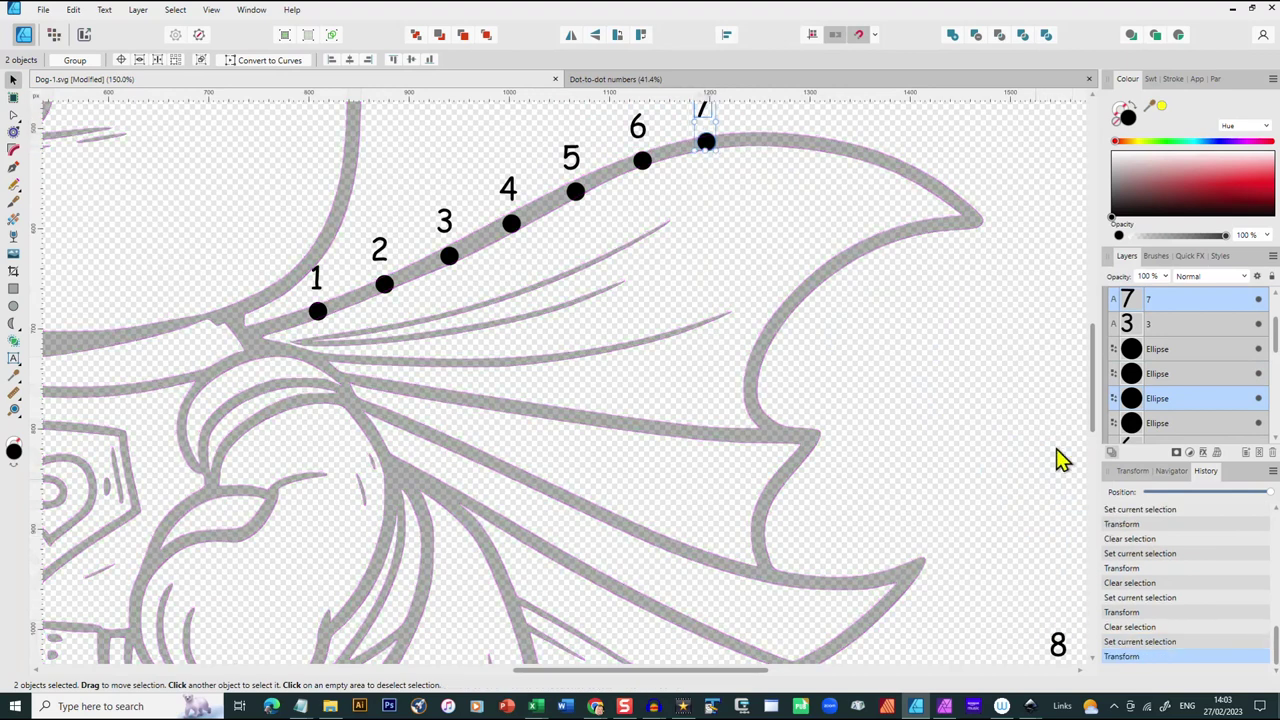
Place numbers 8 and 9 with their dots along the cape's upper outline and number 10 on the cape's tip
key(ctrl+minus)
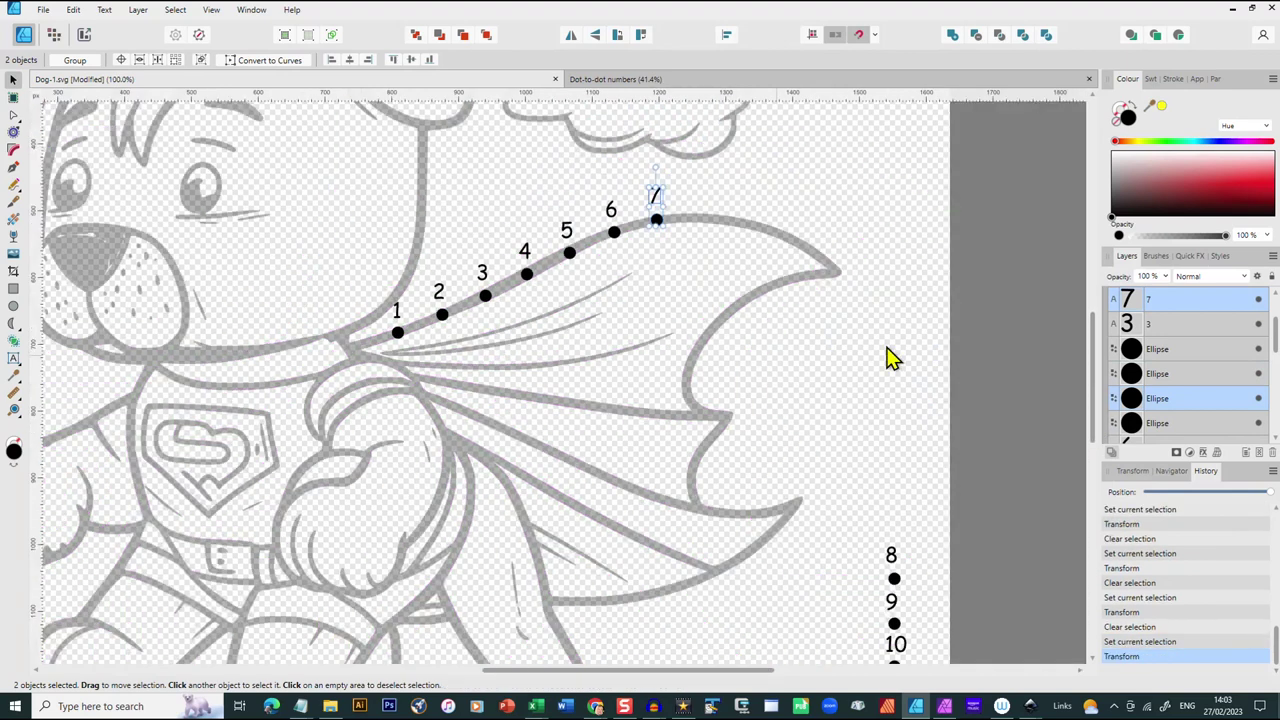
drag(892, 572, 706, 213)
drag(843, 586, 757, 229)
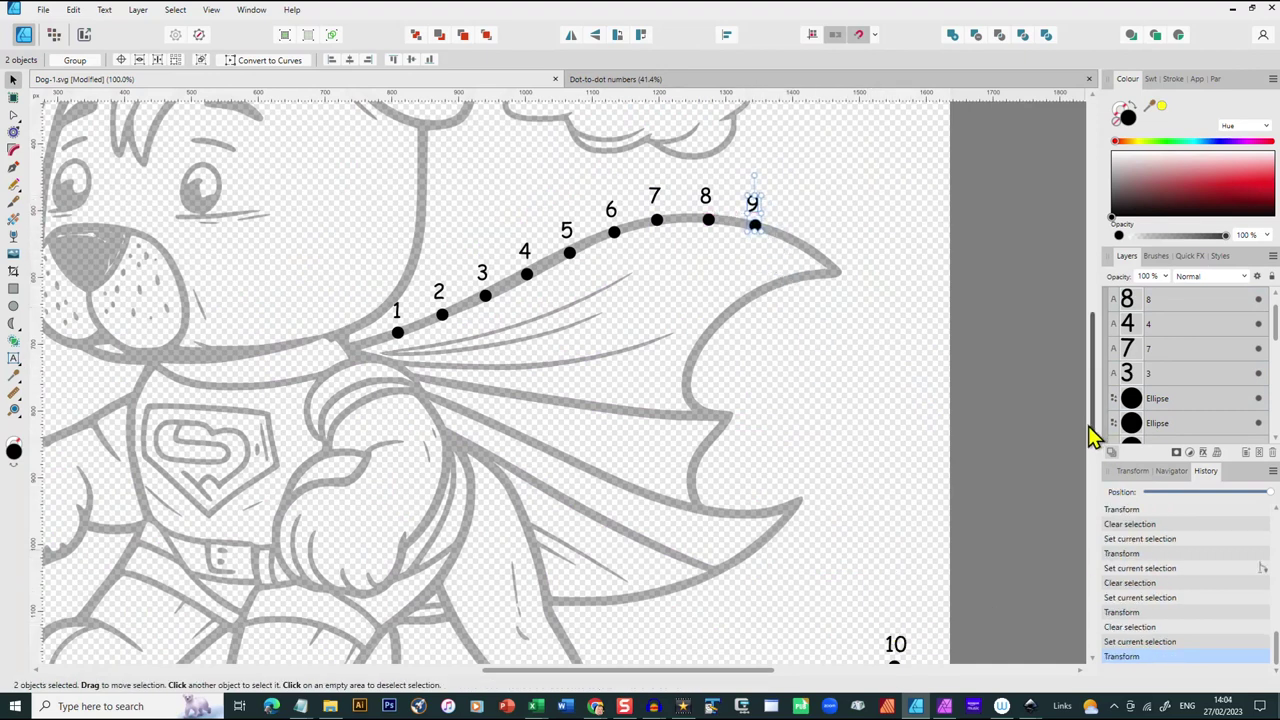
scroll(1080, 440, down, 3)
drag(844, 531, 943, 628)
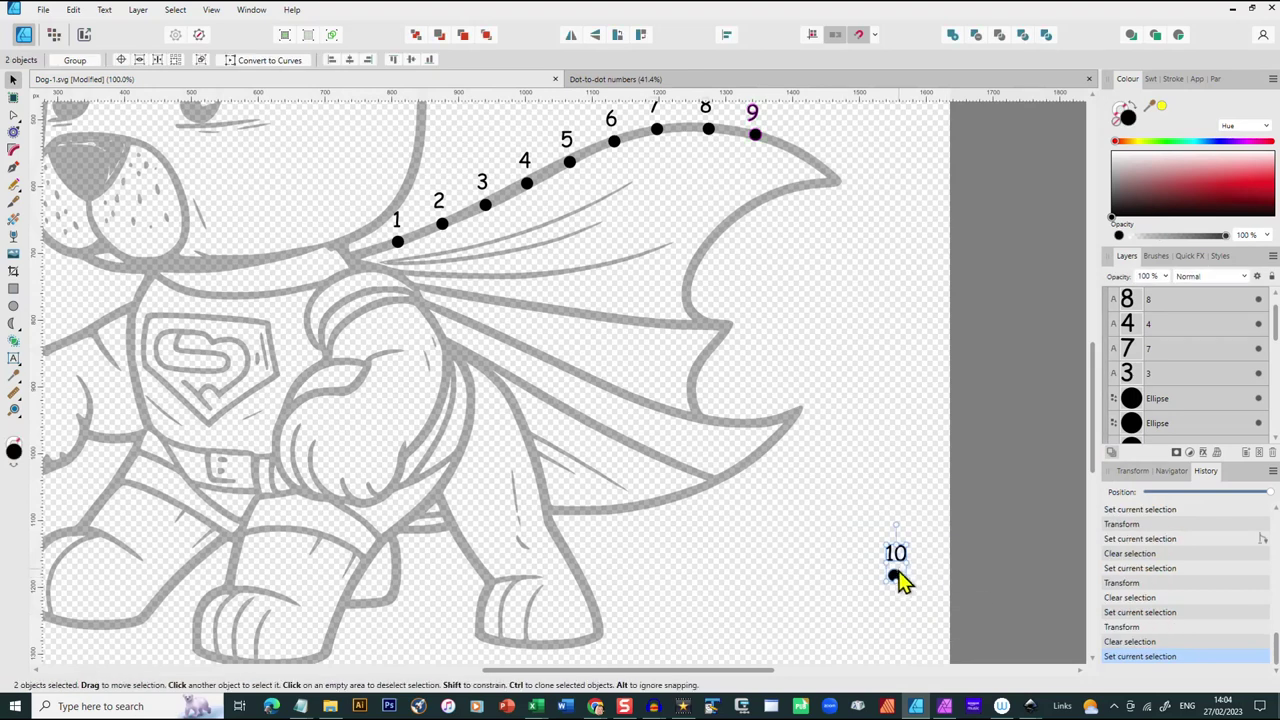
drag(896, 574, 843, 186)
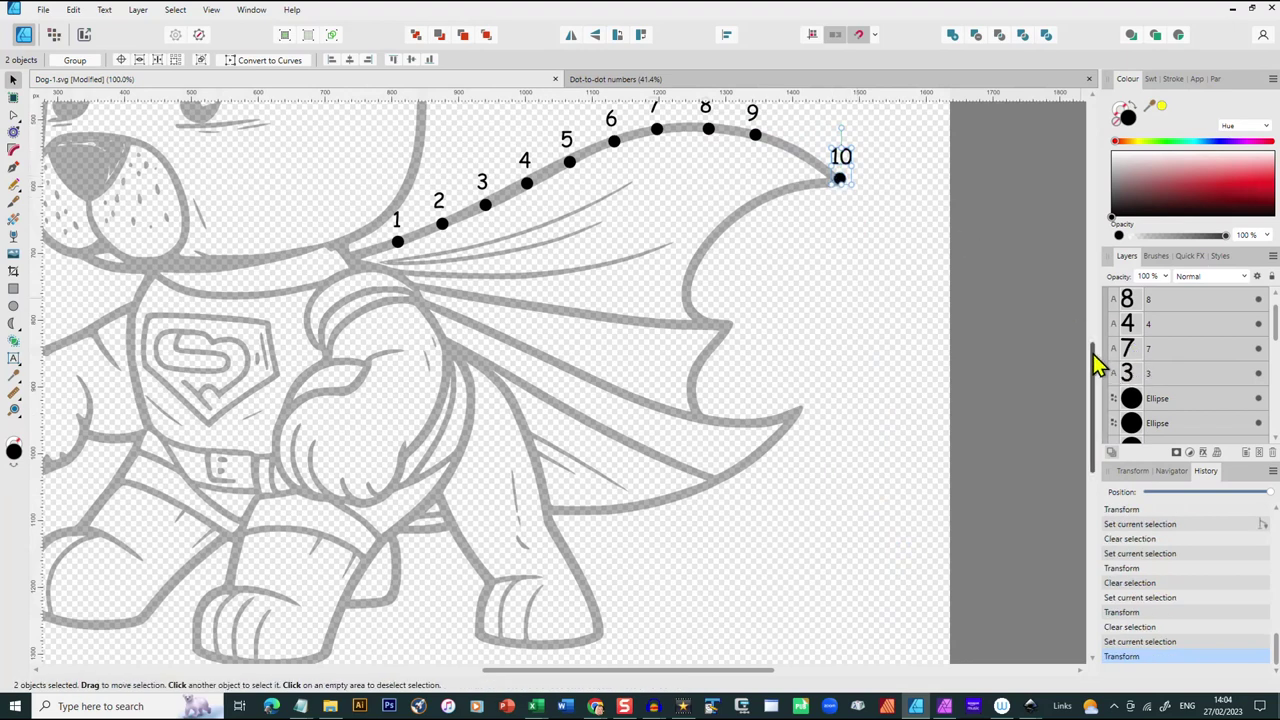
Shift numbers 9, 8, 7 and 6 with their dots towards the cape's tip to even out the spacing before dot 10
drag(1094, 363, 1094, 340)
click(755, 205)
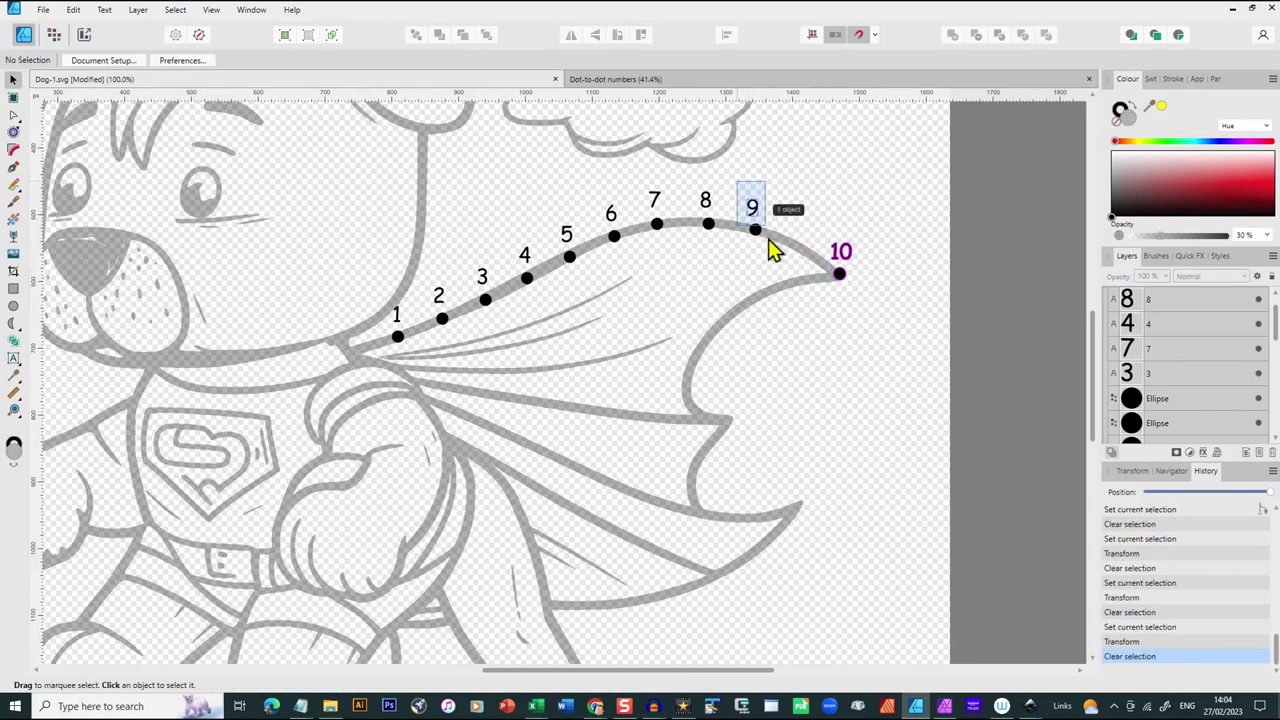
mouse_move(770, 245)
mouse_down()
mouse_move(760, 240)
mouse_move(797, 246)
mouse_move(786, 249)
mouse_up()
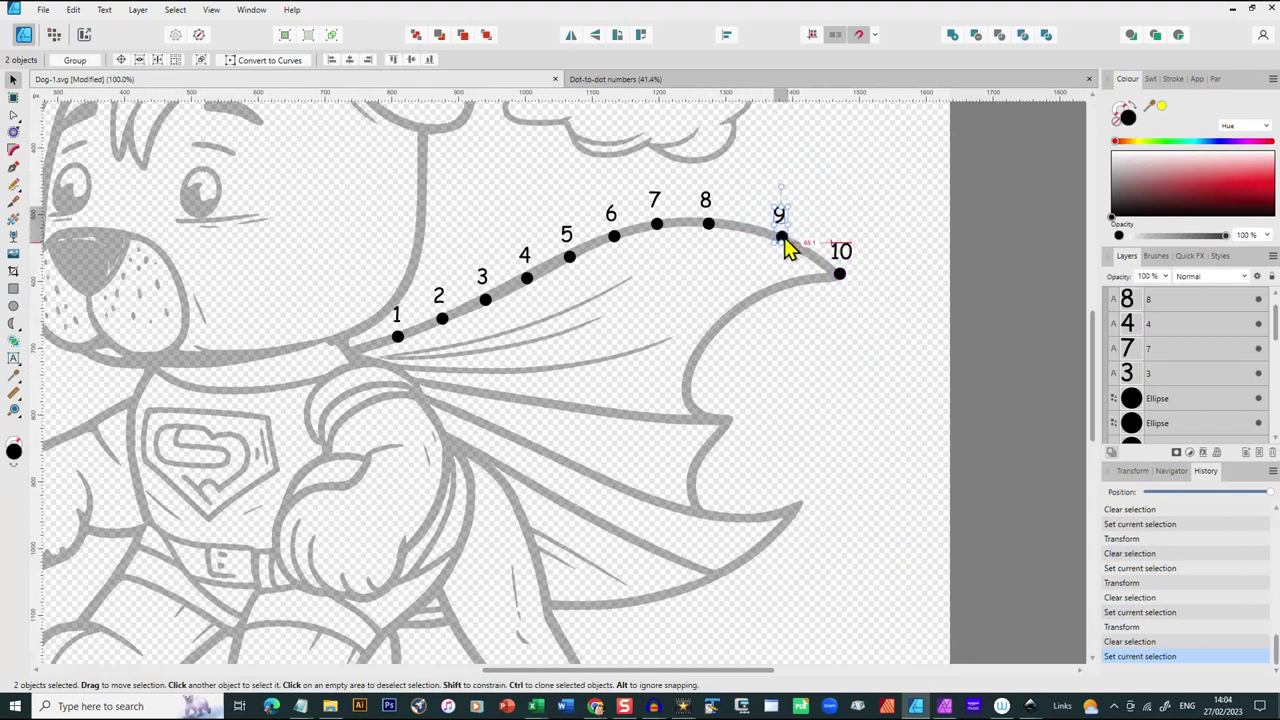
drag(678, 179, 729, 229)
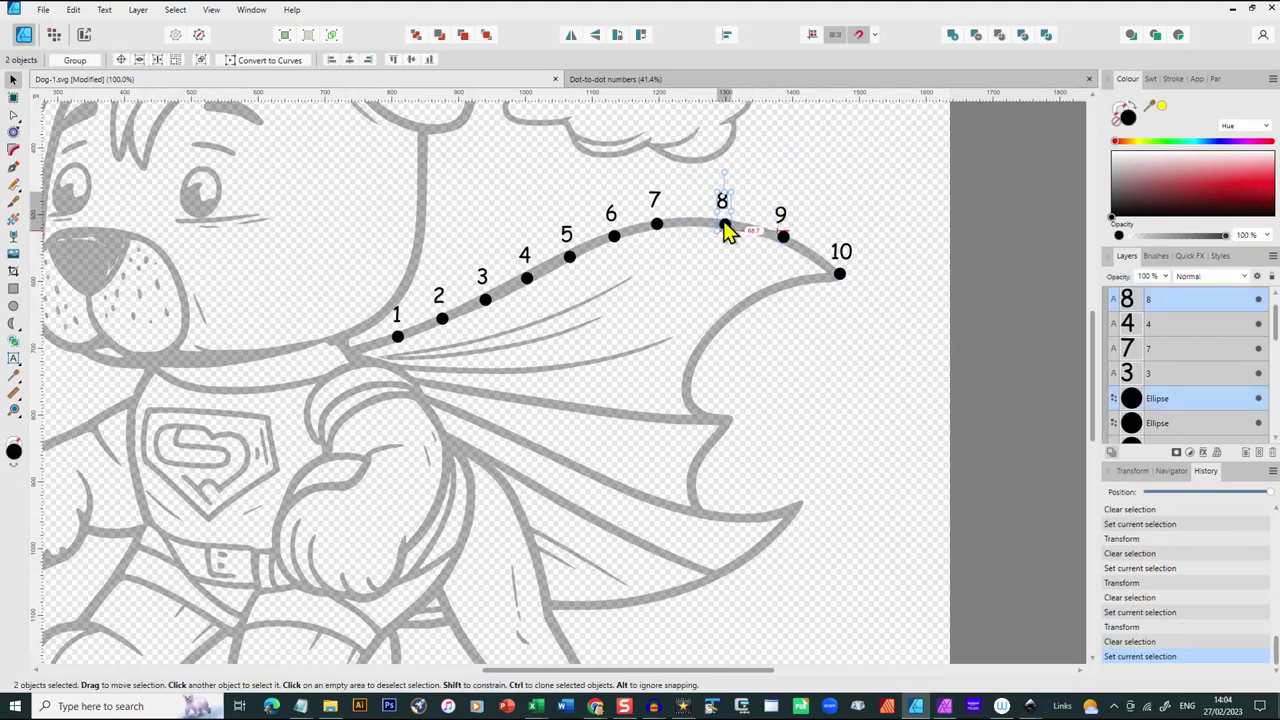
drag(638, 172, 674, 234)
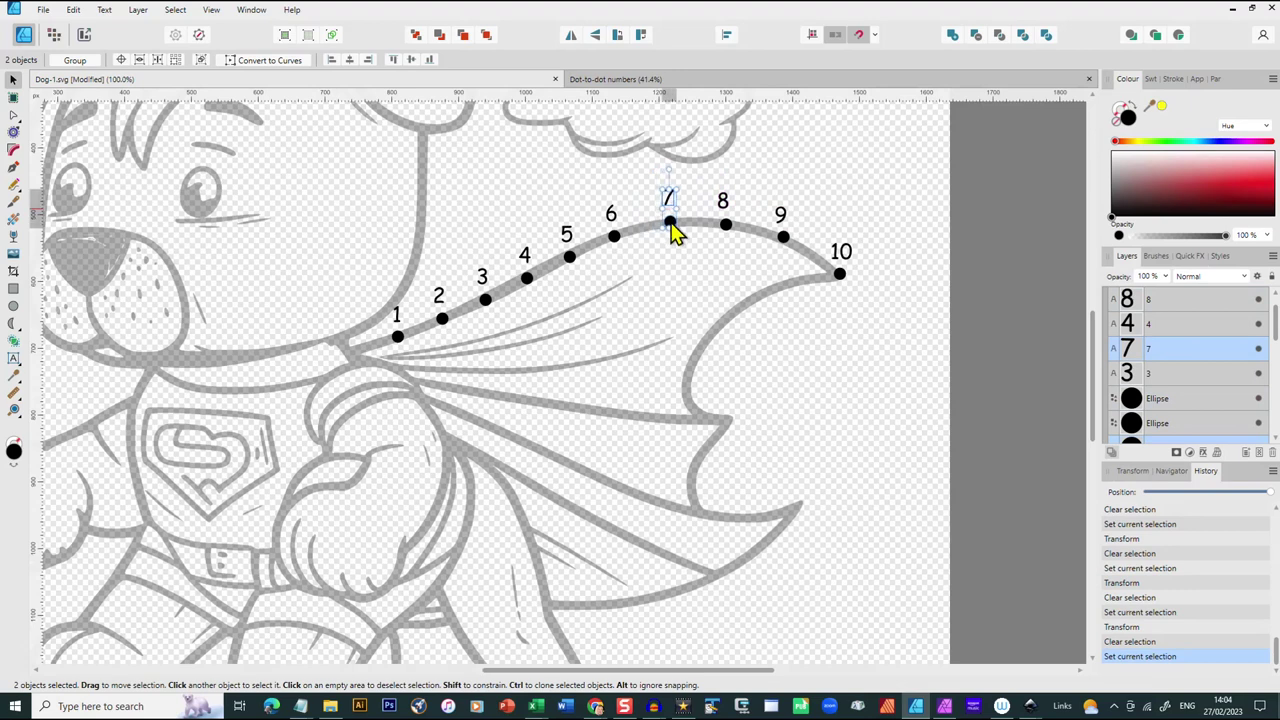
drag(570, 180, 625, 240)
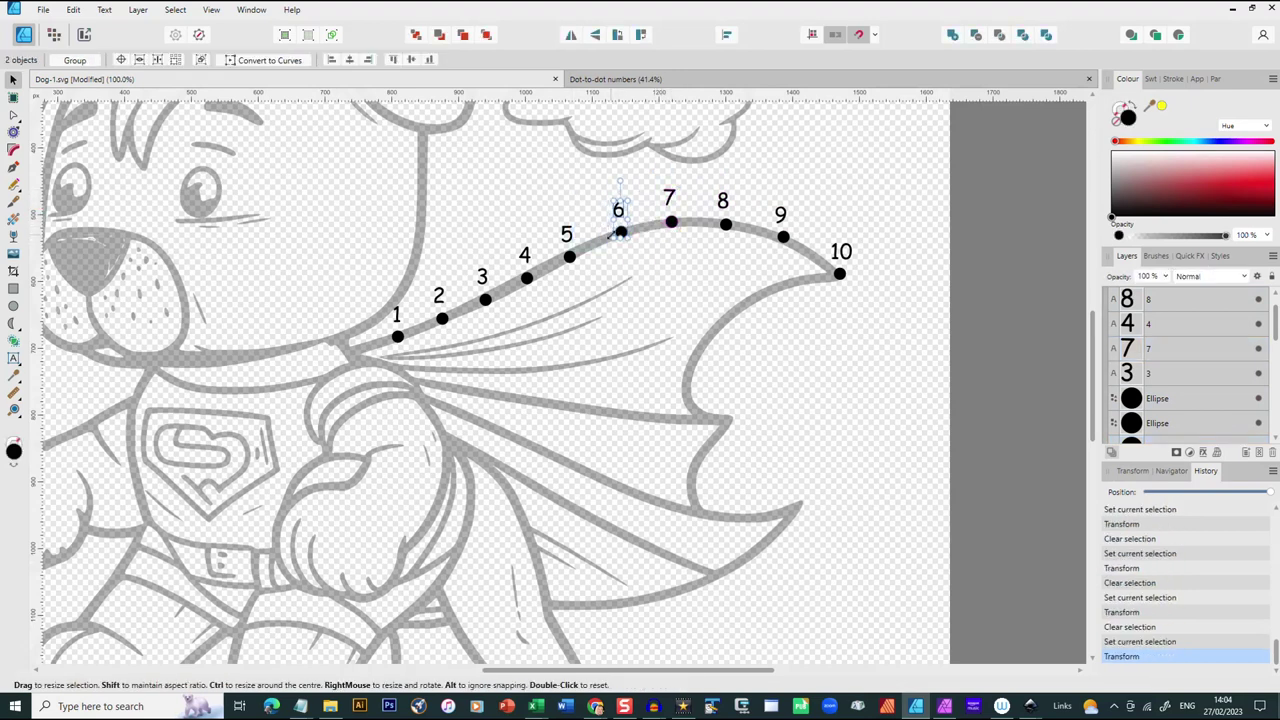
click(897, 325)
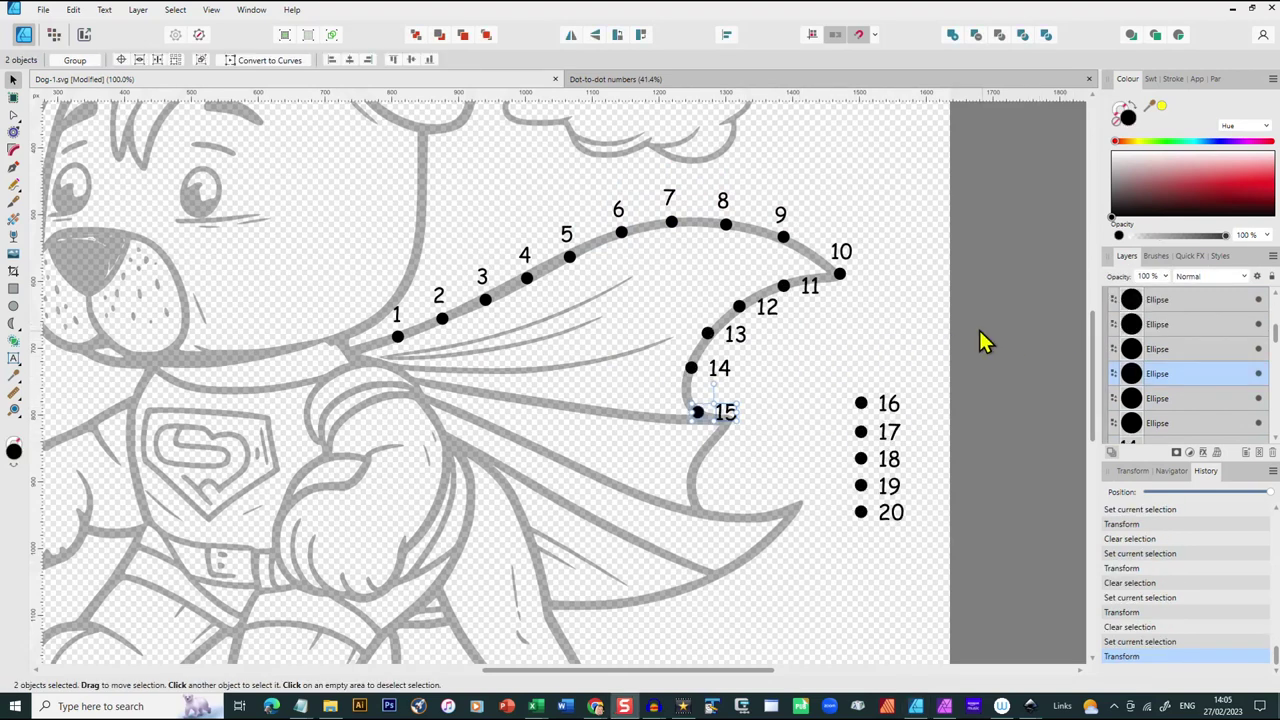
Move the number labels 11 to 14 slightly lower, clear of the cape outline, leaving their dots in place
click(836, 335)
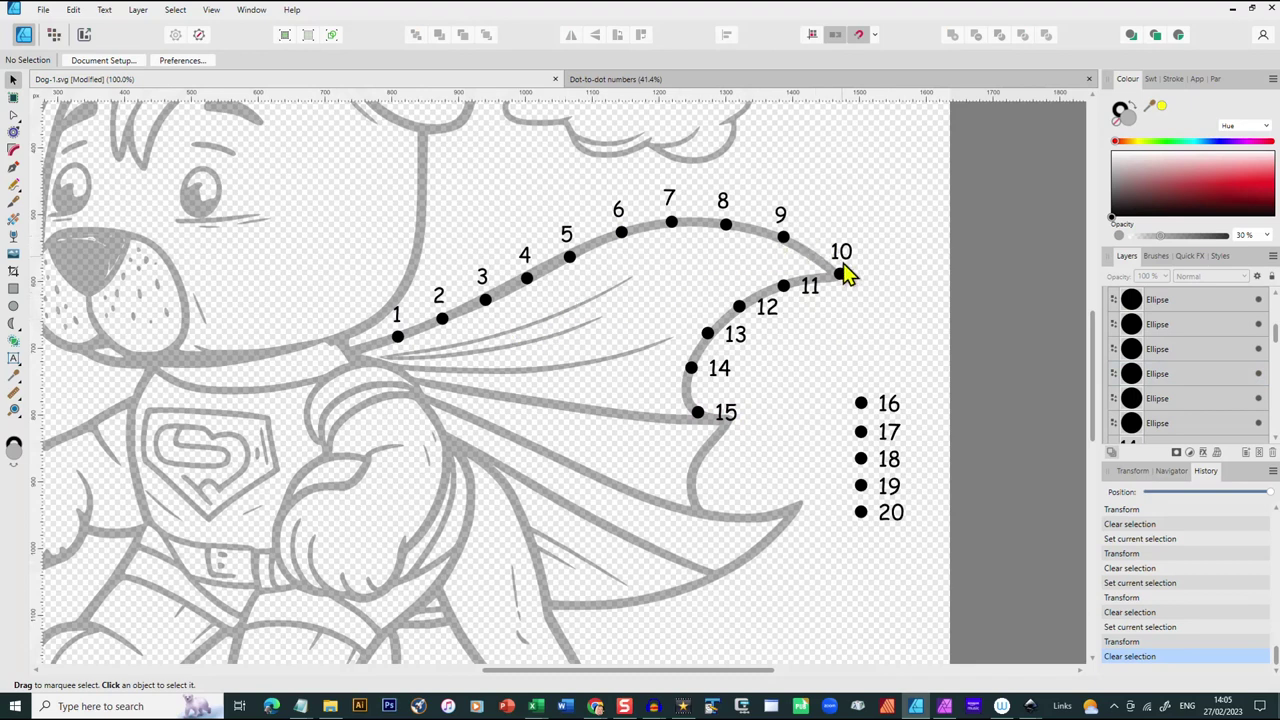
click(775, 318)
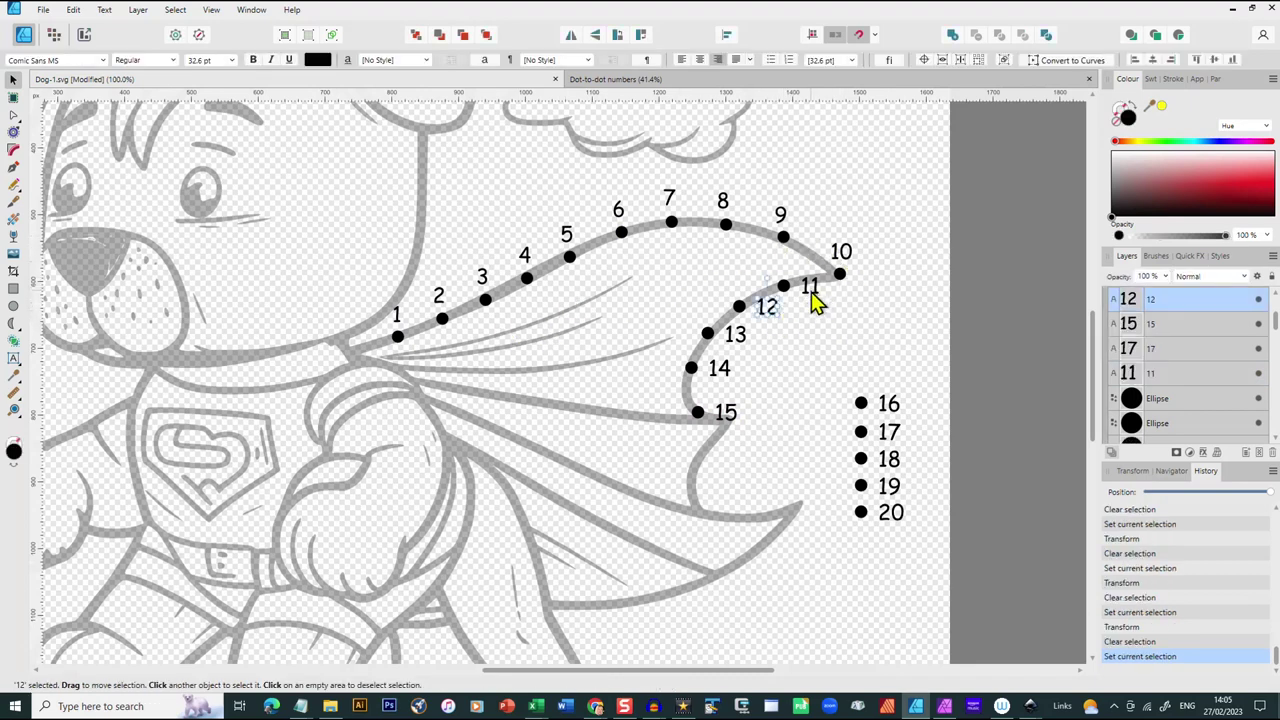
shift+click(816, 301)
drag(818, 305, 816, 315)
drag(737, 345, 719, 388)
click(723, 372)
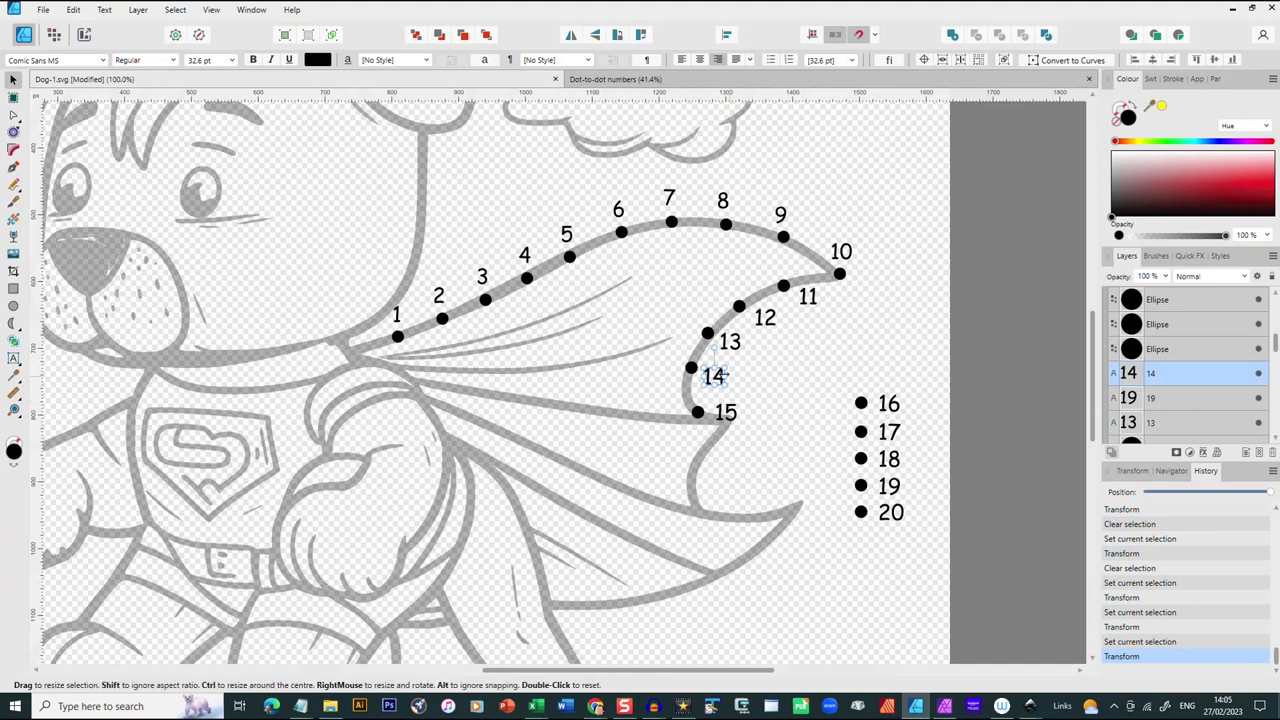
Delete the unused numbers 16 to 20 together with their dots
drag(818, 365, 964, 584)
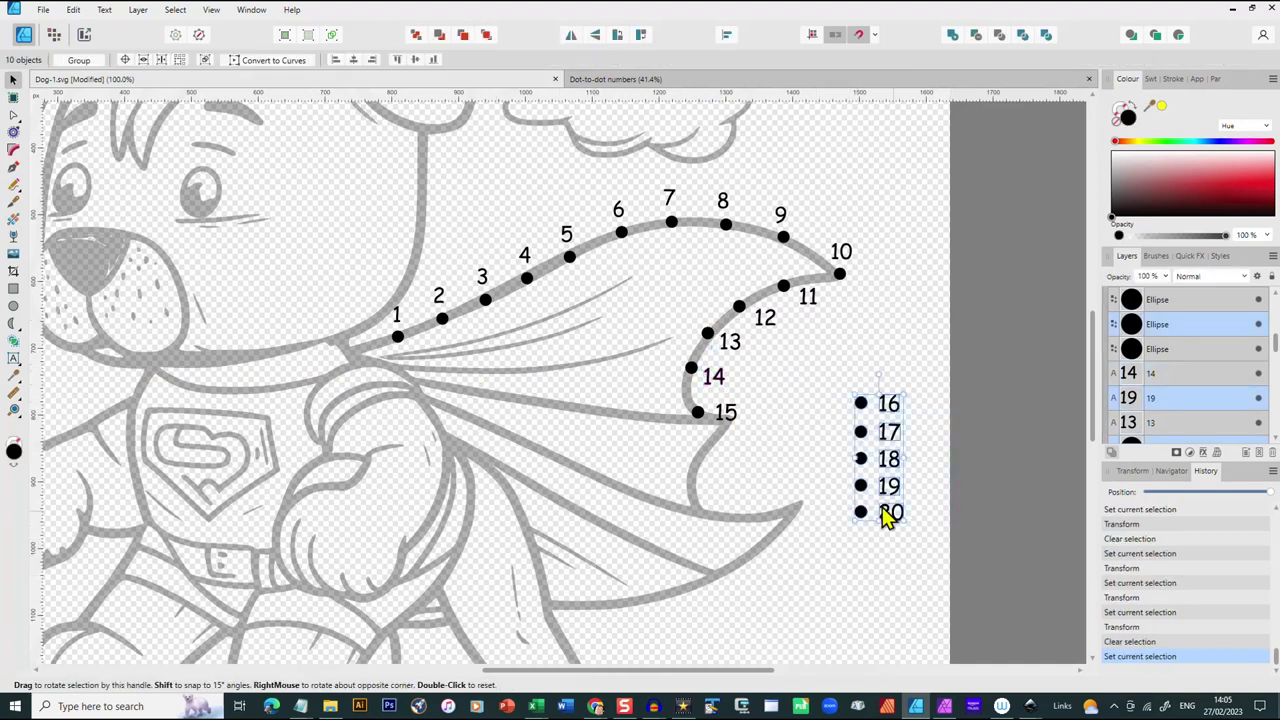
key(Delete)
click(867, 398)
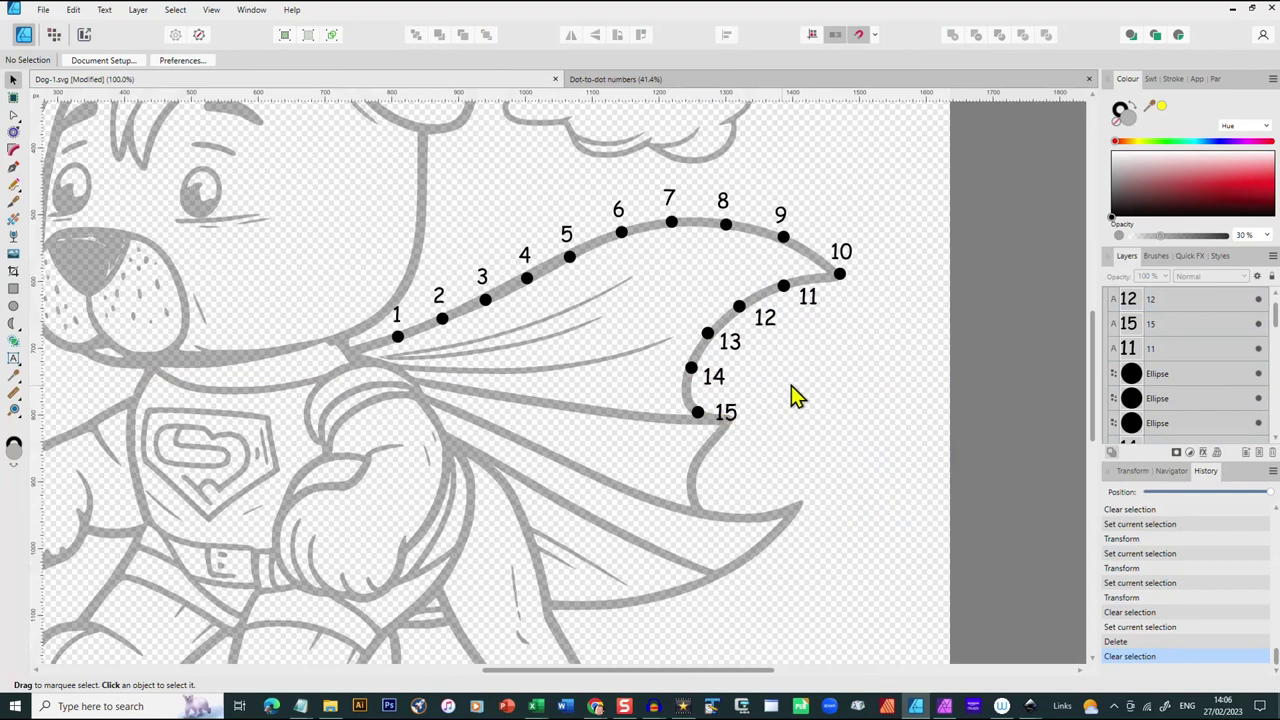
Select all the number and dot layers from 12 down to the last ellipse, leaving out the dog path
scroll(1275, 322, down, 10)
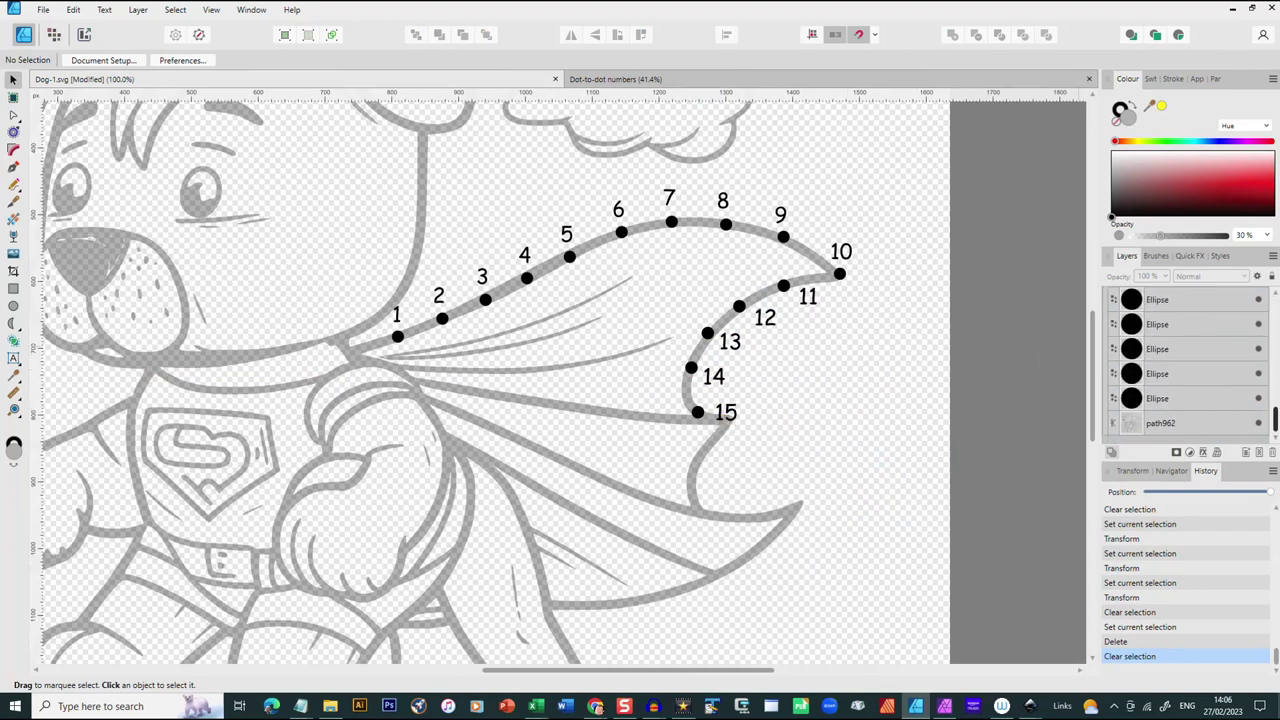
scroll(1185, 360, up, 10)
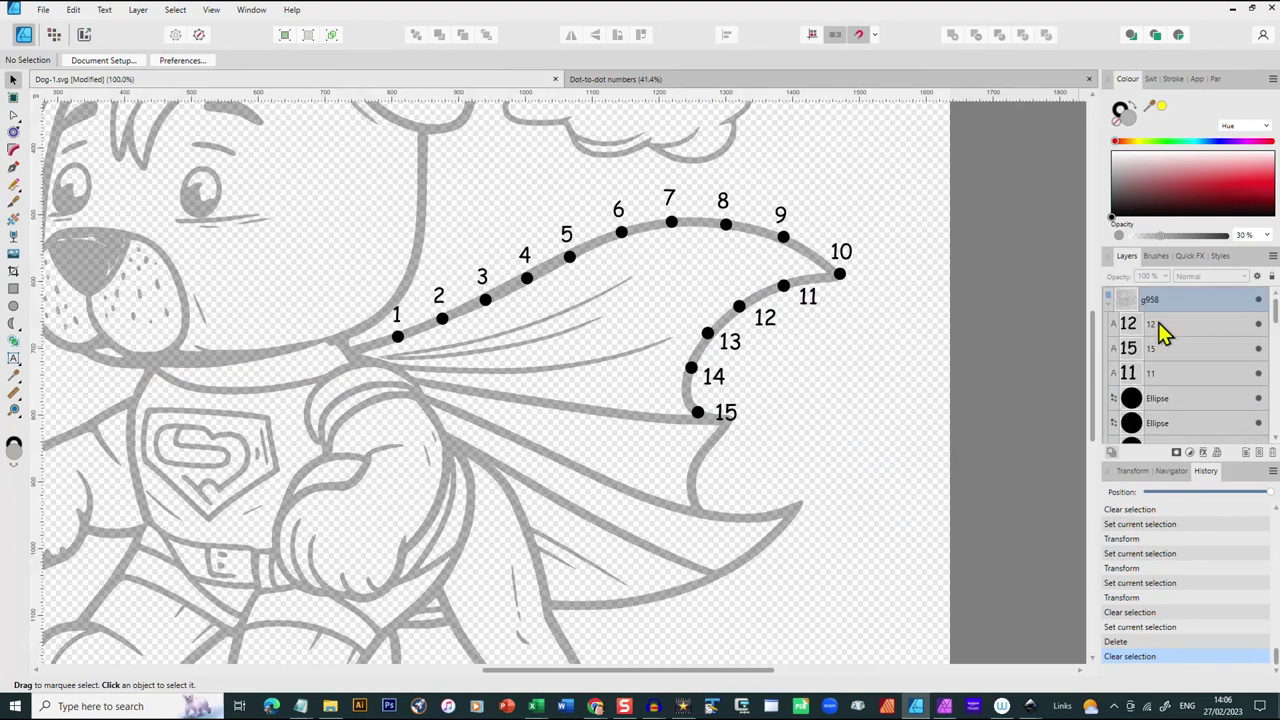
click(1163, 330)
scroll(1275, 318, down, 5)
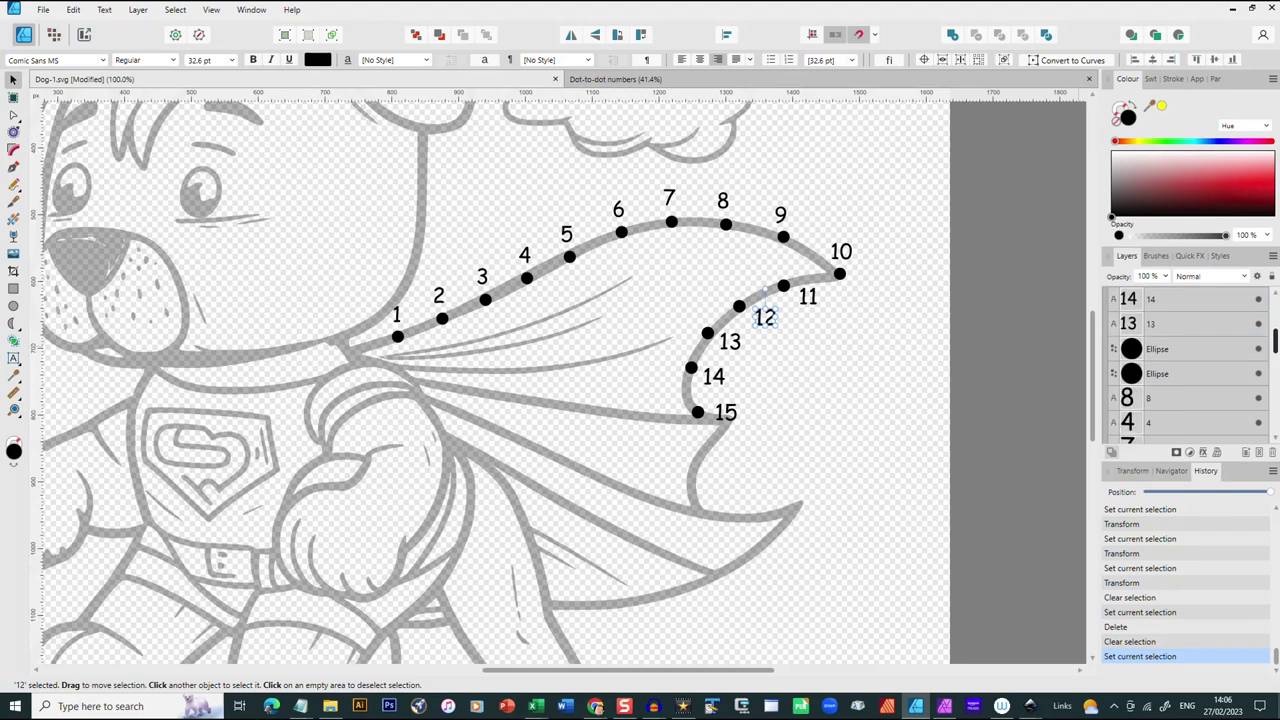
scroll(1185, 370, down, 3)
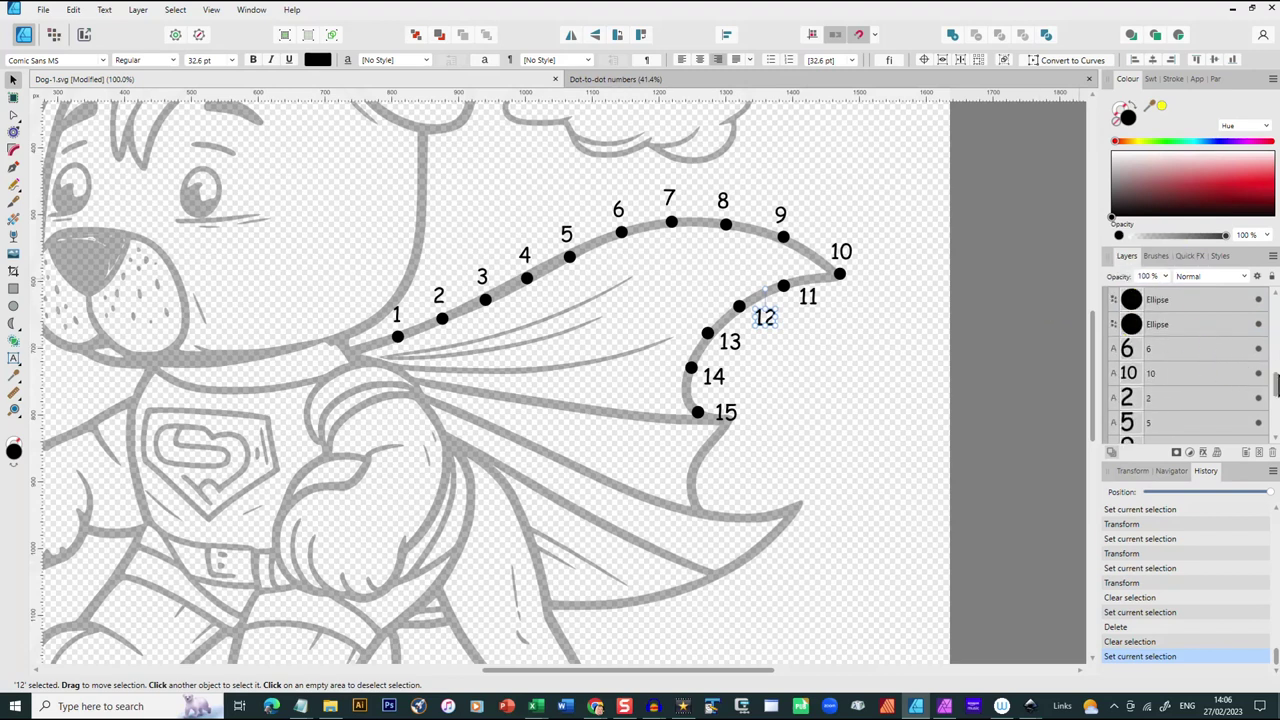
scroll(1276, 390, down, 5)
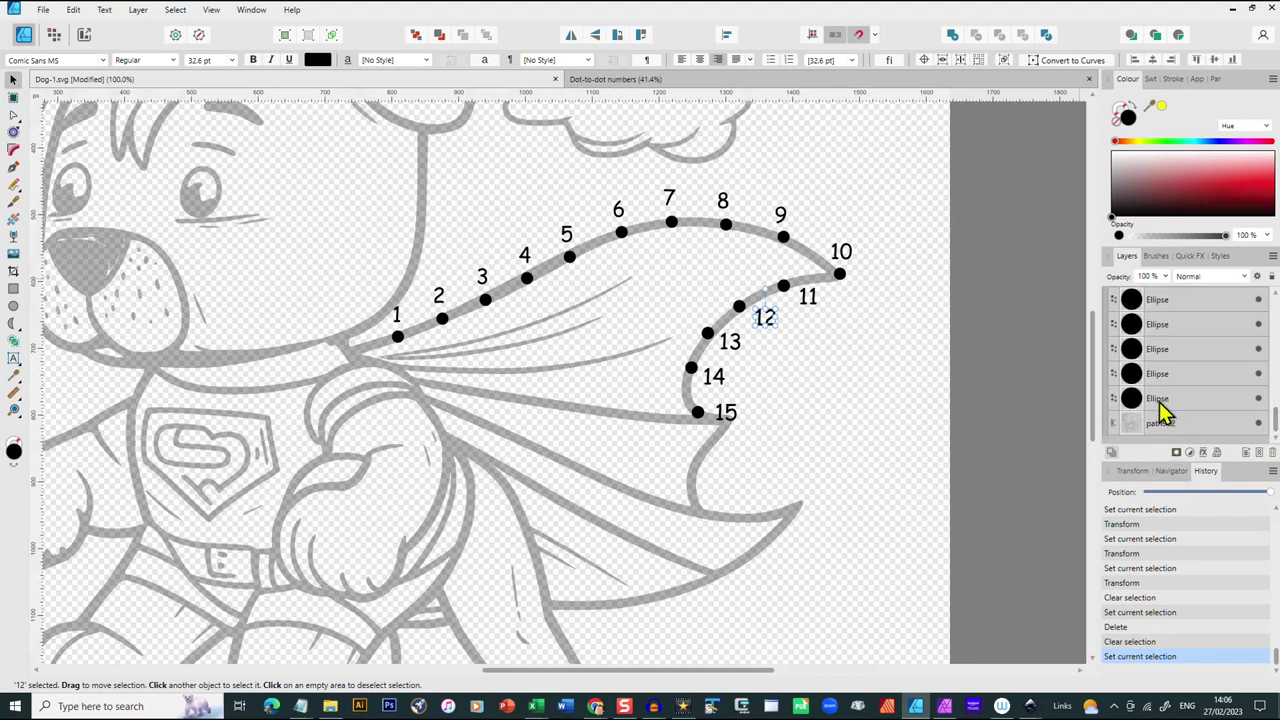
shift+click(1163, 400)
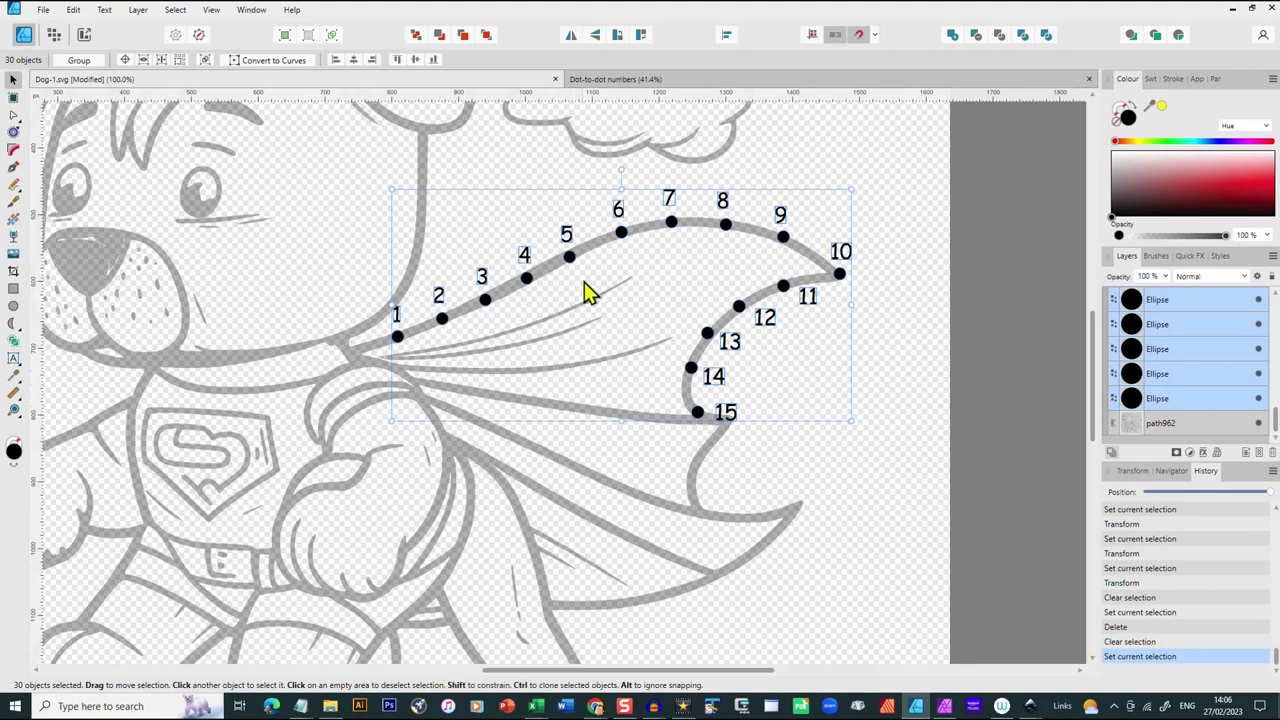
Group the selected numbers and dots, hide the group, and clear the selection
key(ctrl+g)
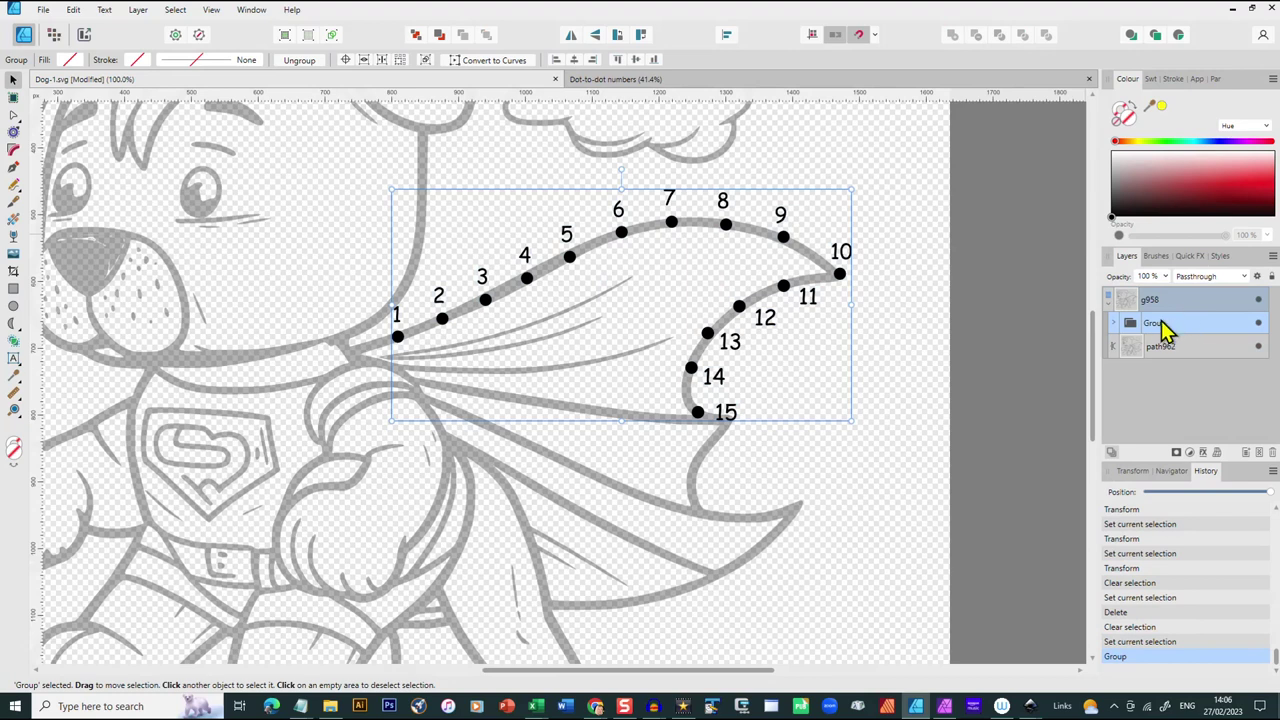
click(1258, 323)
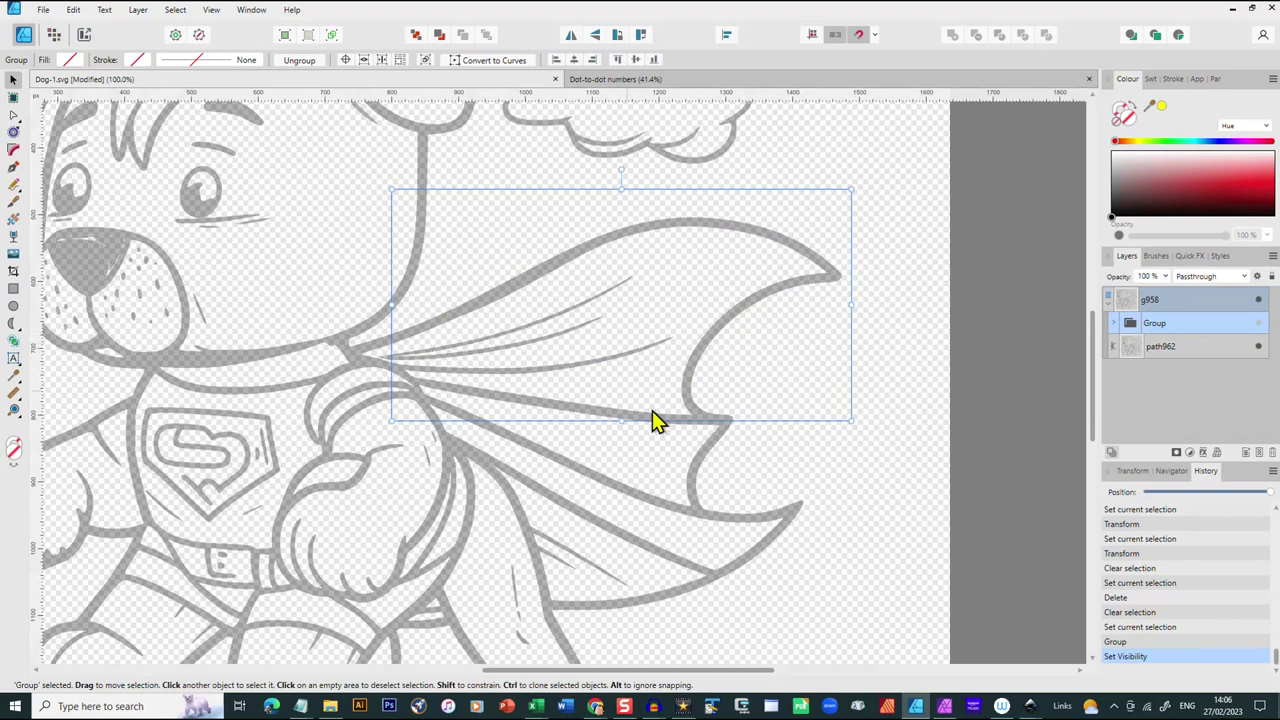
click(765, 451)
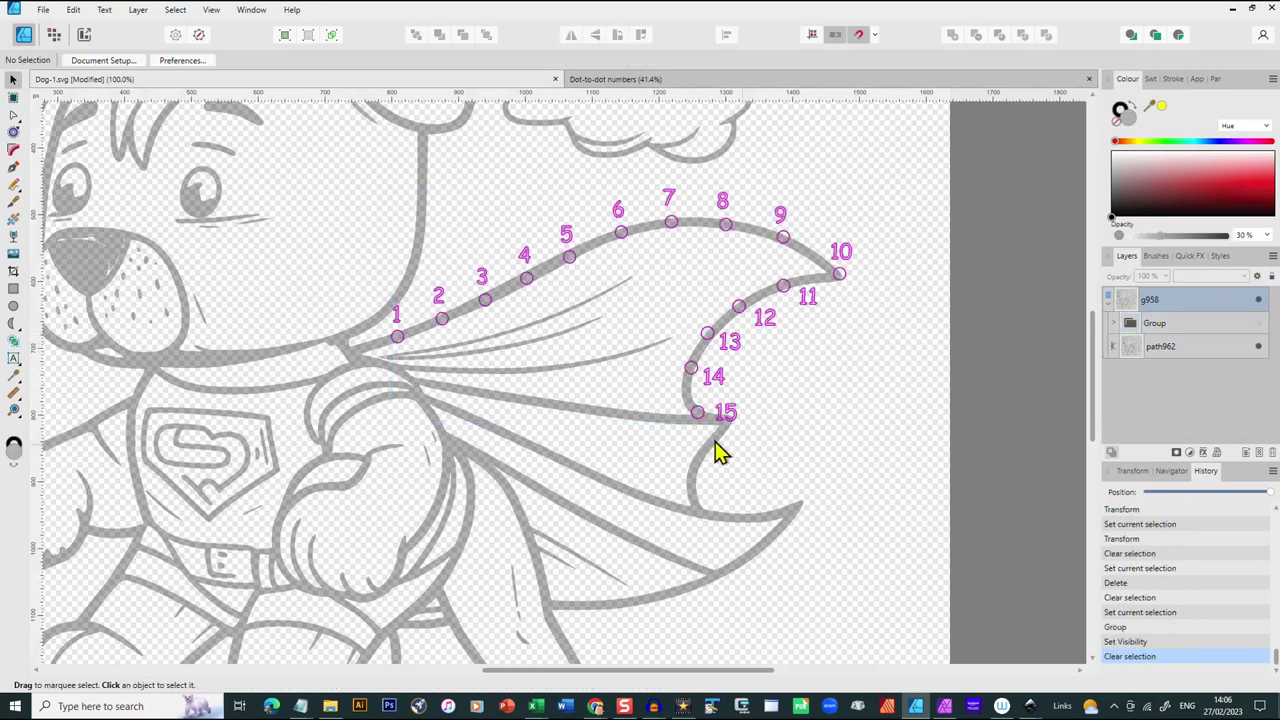
Erase the cape's outline on the dog path from the neck over the tip to the inner notch, using a 64 px Erase Brush
click(391, 342)
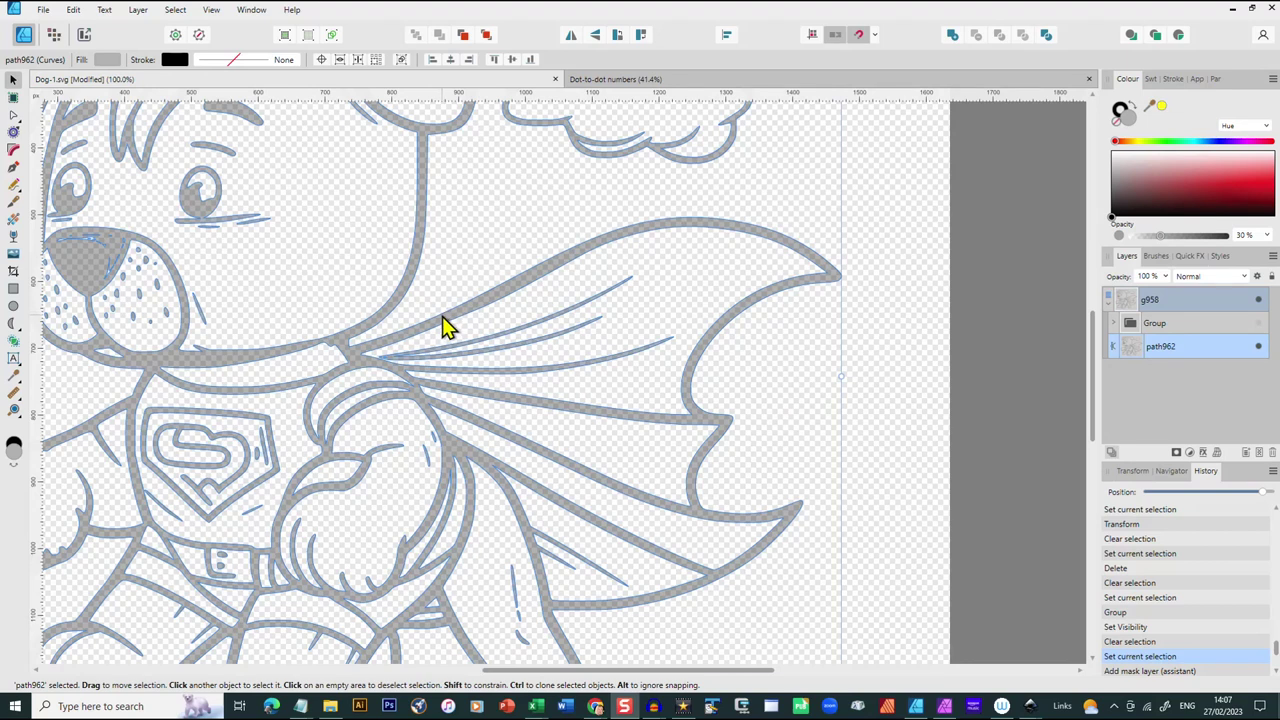
click(54, 36)
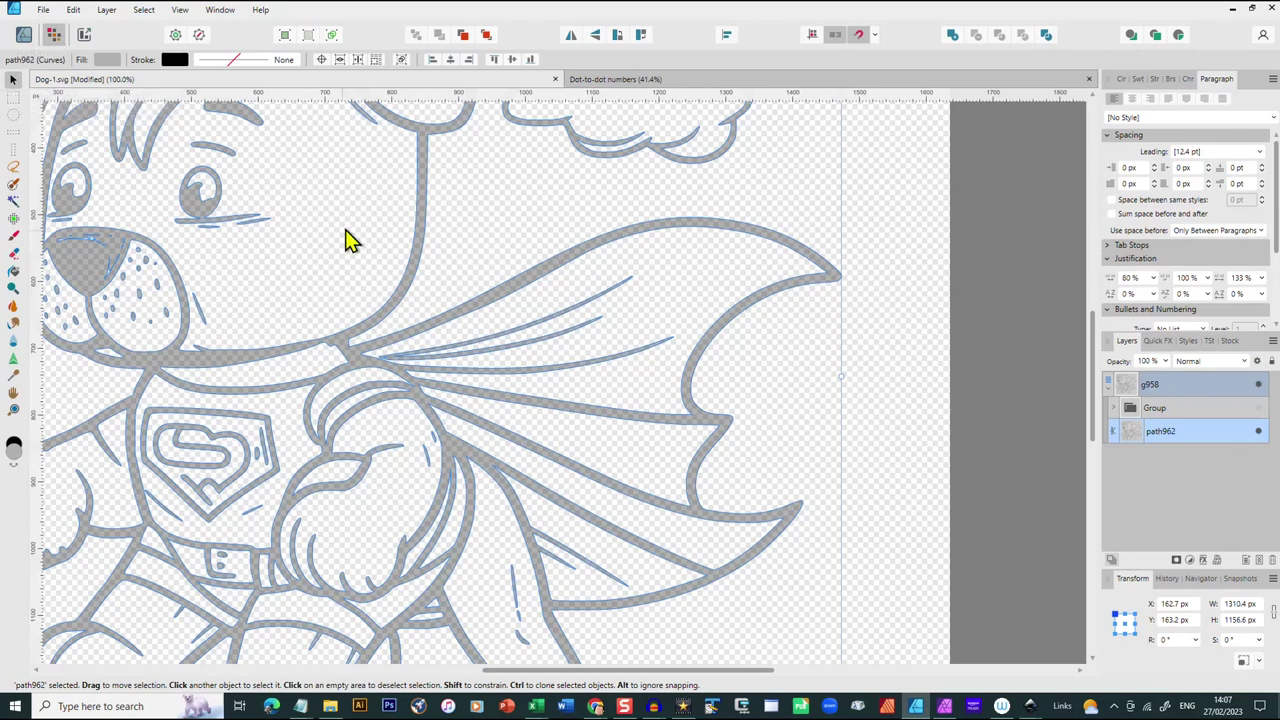
click(16, 255)
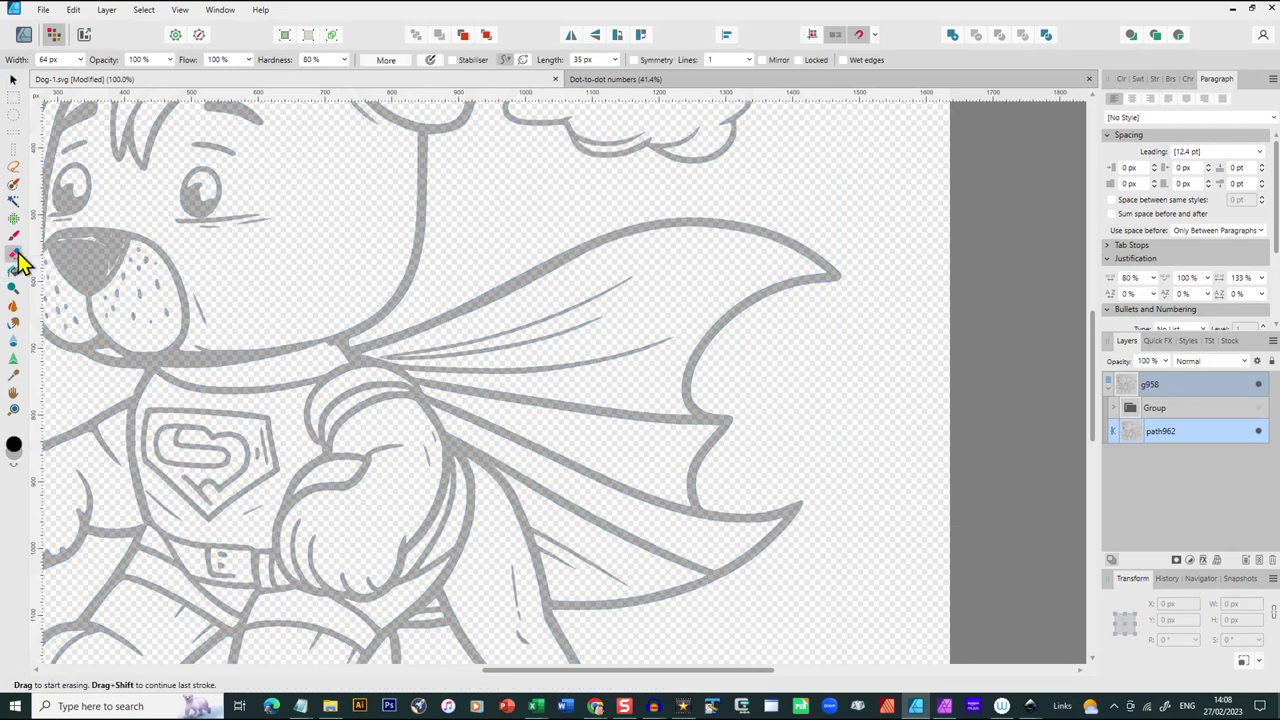
click(423, 323)
mouse_move(423, 323)
mouse_down()
mouse_move(604, 242)
mouse_move(702, 224)
mouse_move(797, 249)
mouse_move(817, 277)
mouse_move(717, 346)
mouse_move(686, 391)
mouse_move(706, 391)
mouse_up()
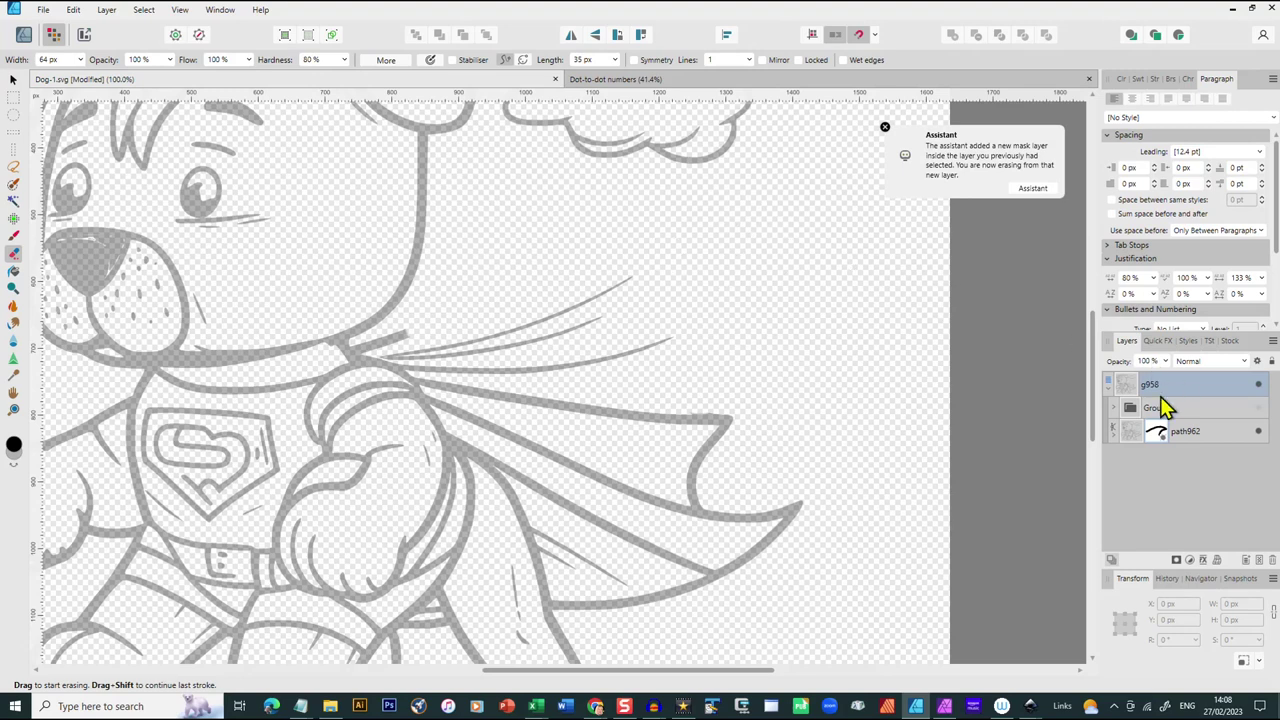
Show the numbered dots group to check it against the erased outline, and hide it again
click(1248, 414)
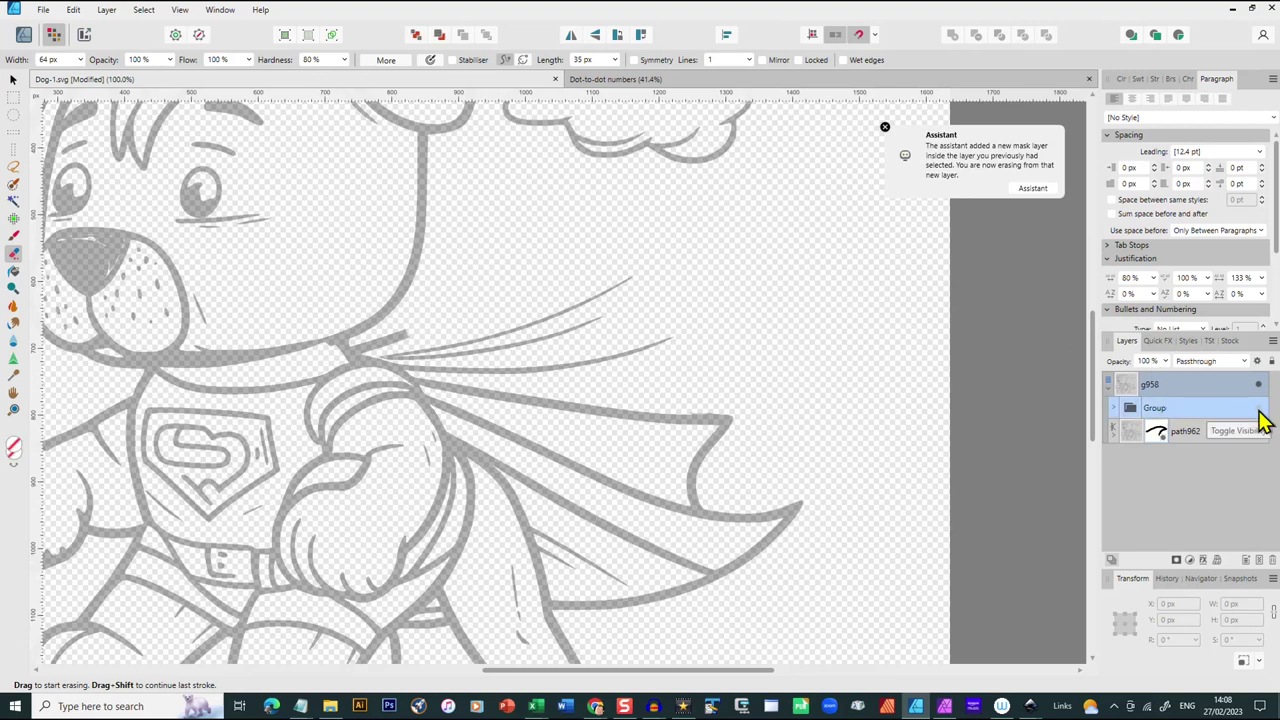
click(1259, 409)
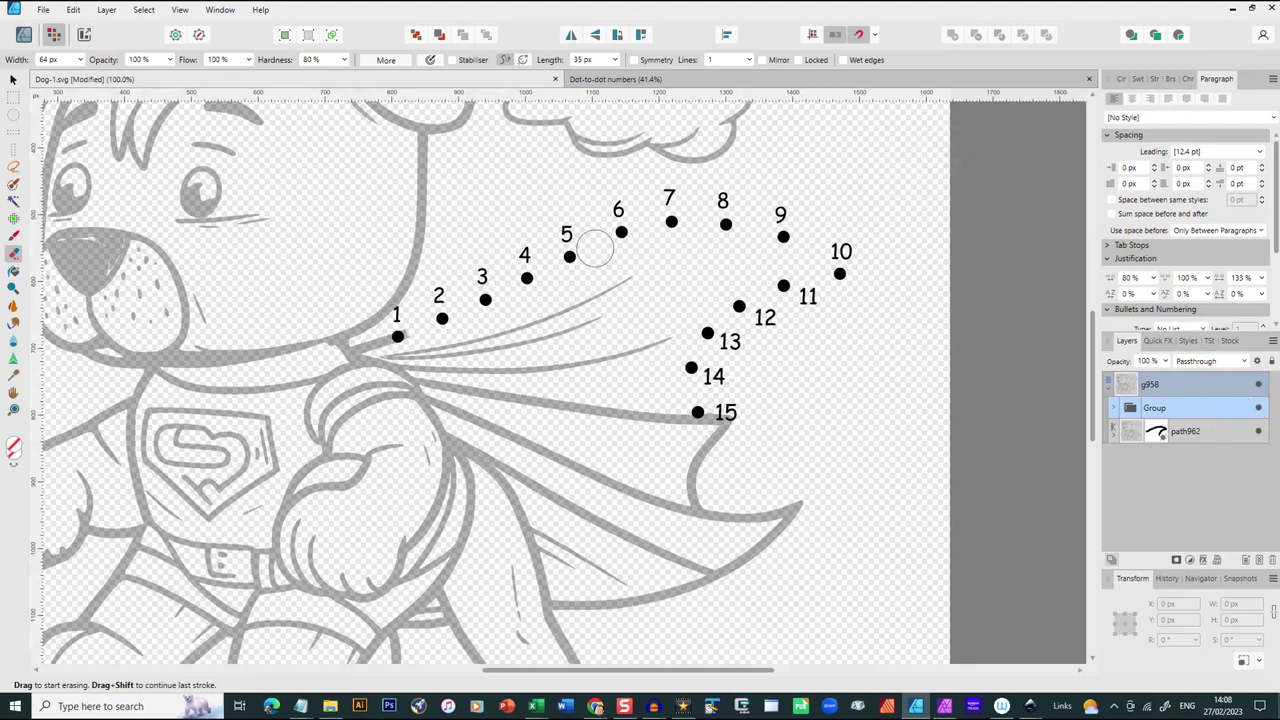
click(1259, 411)
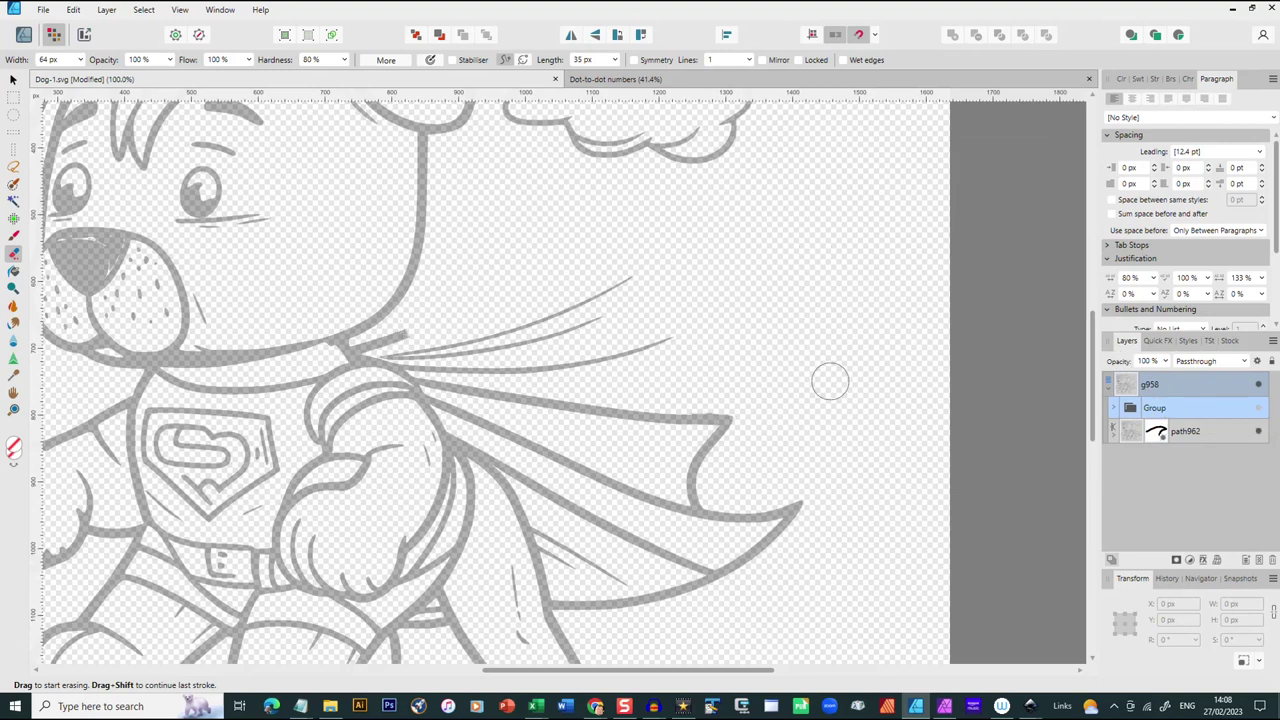
Try erasing the leftover line stub near dot 1 with the dots group selected, check the effect on the dots, and undo the erasing
click(420, 328)
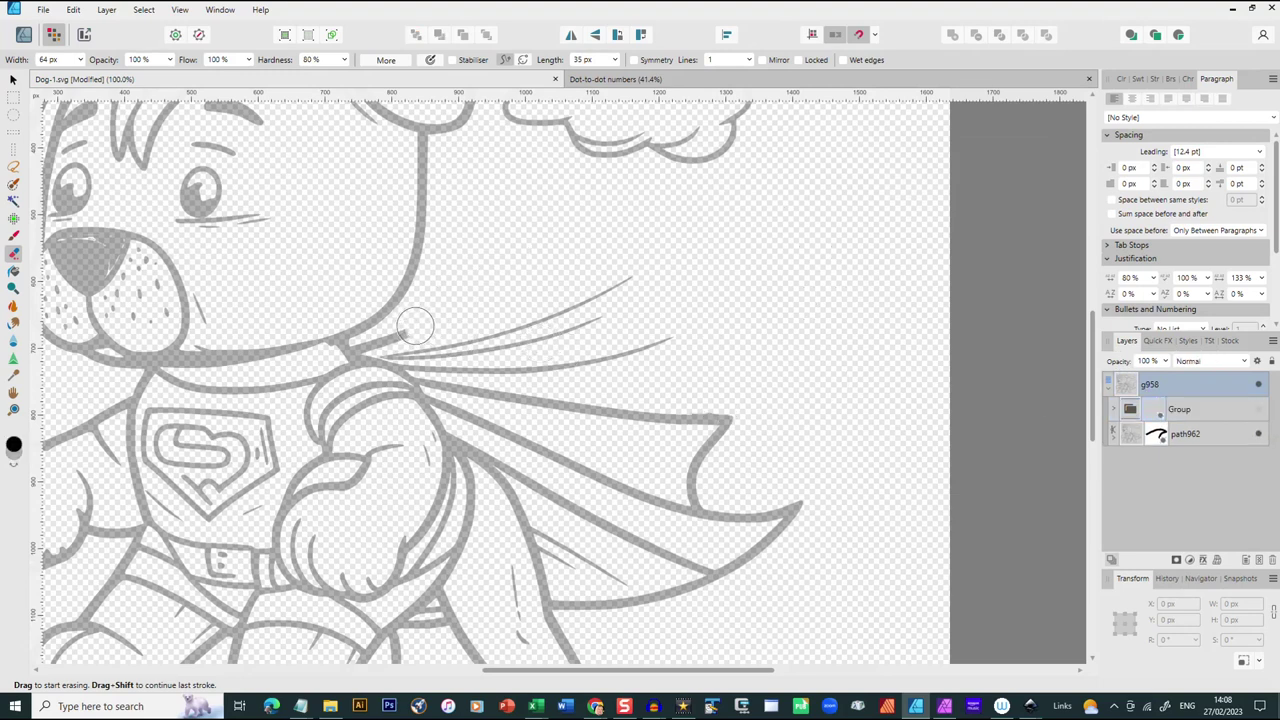
click(1185, 440)
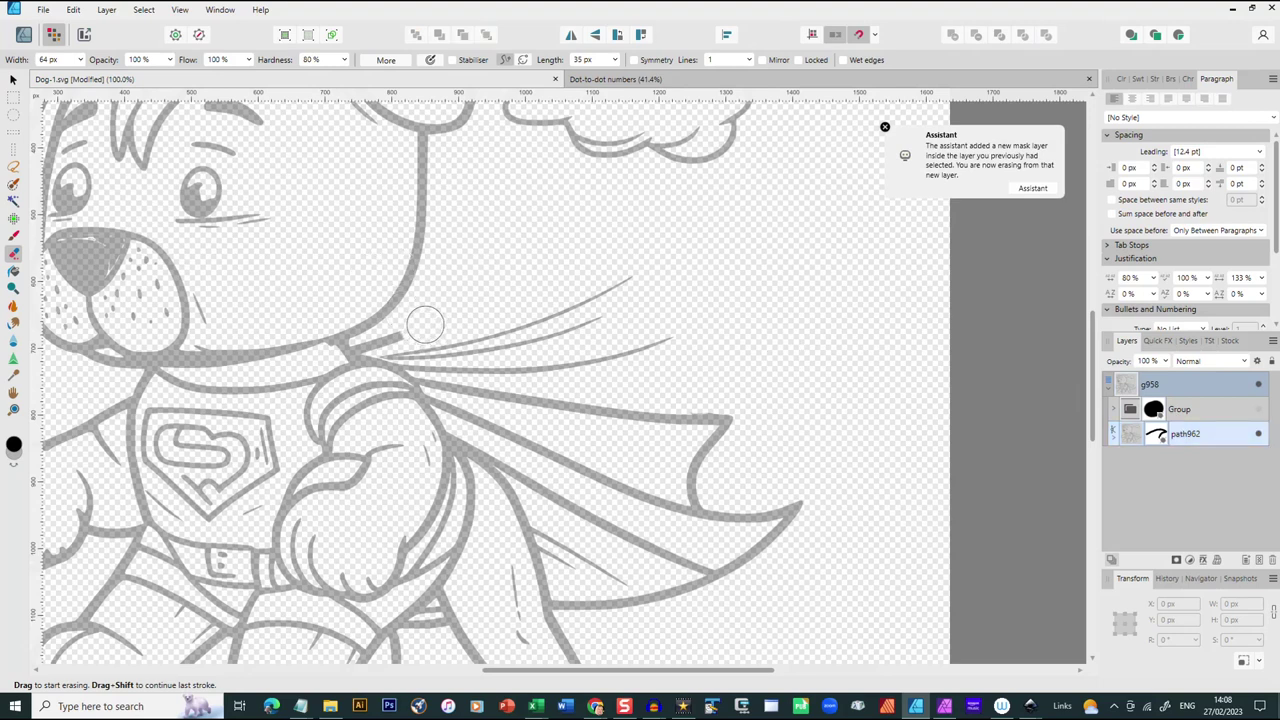
click(1259, 410)
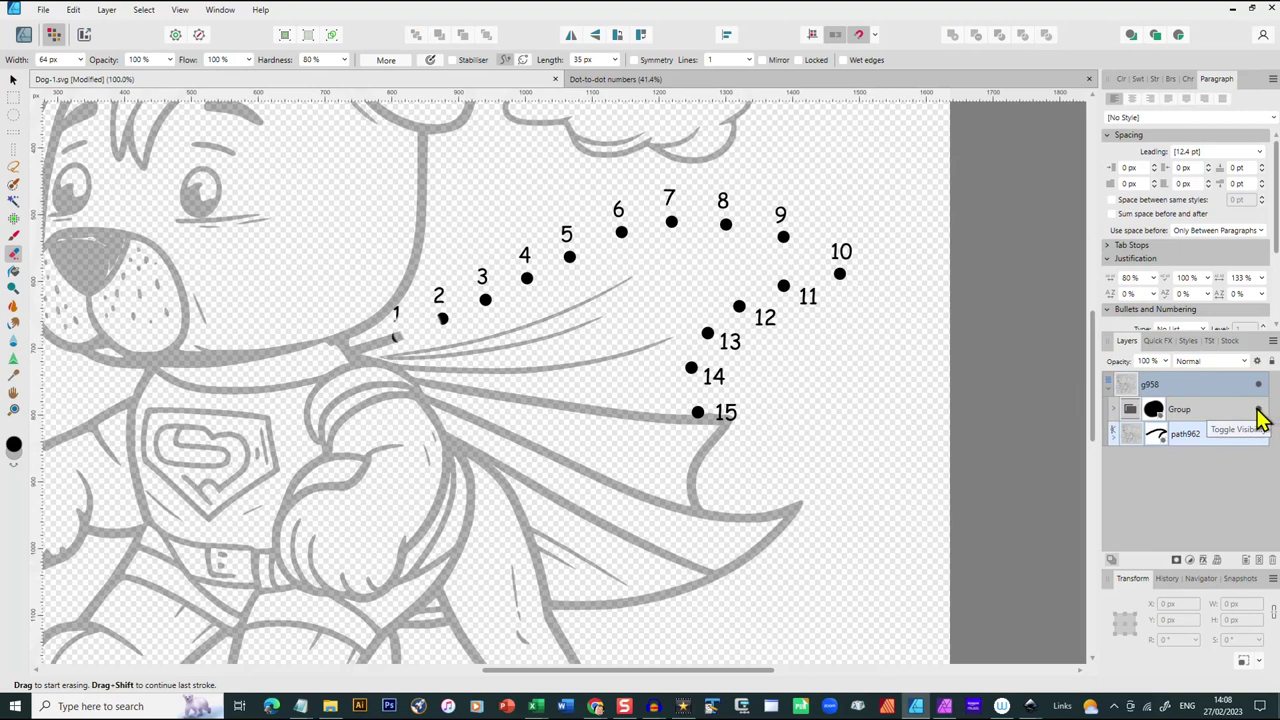
click(1259, 418)
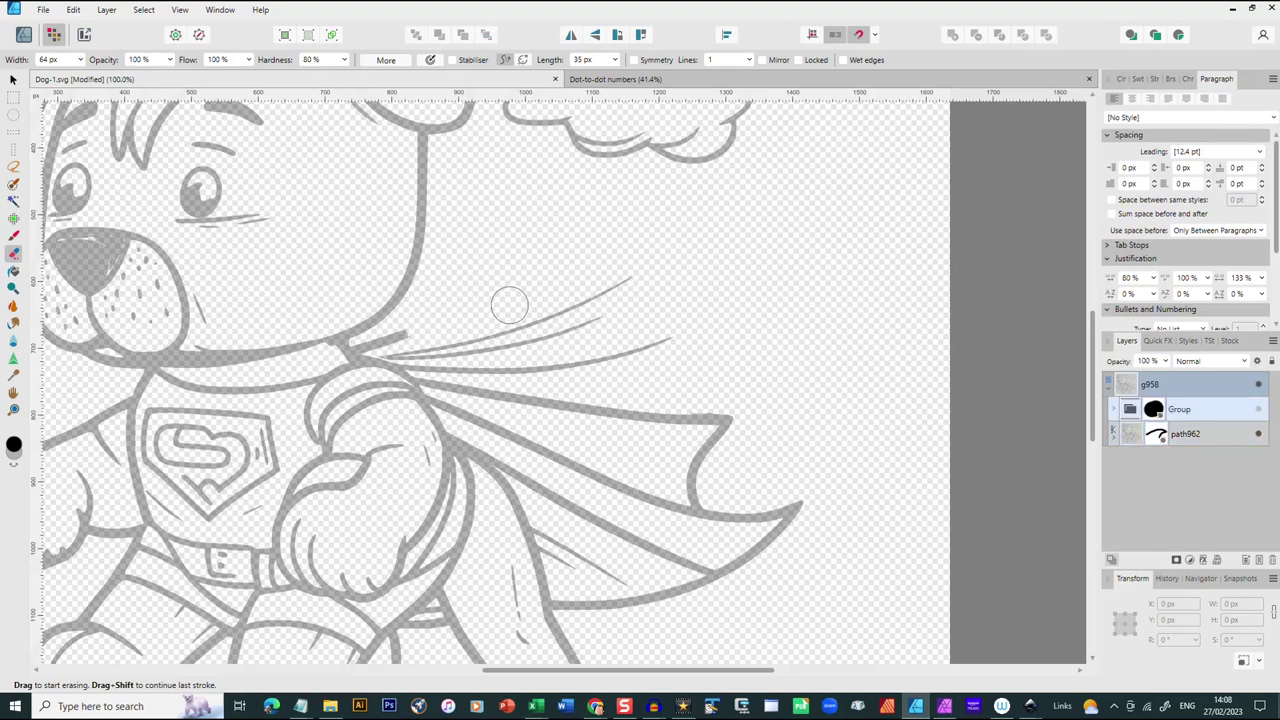
click(1258, 410)
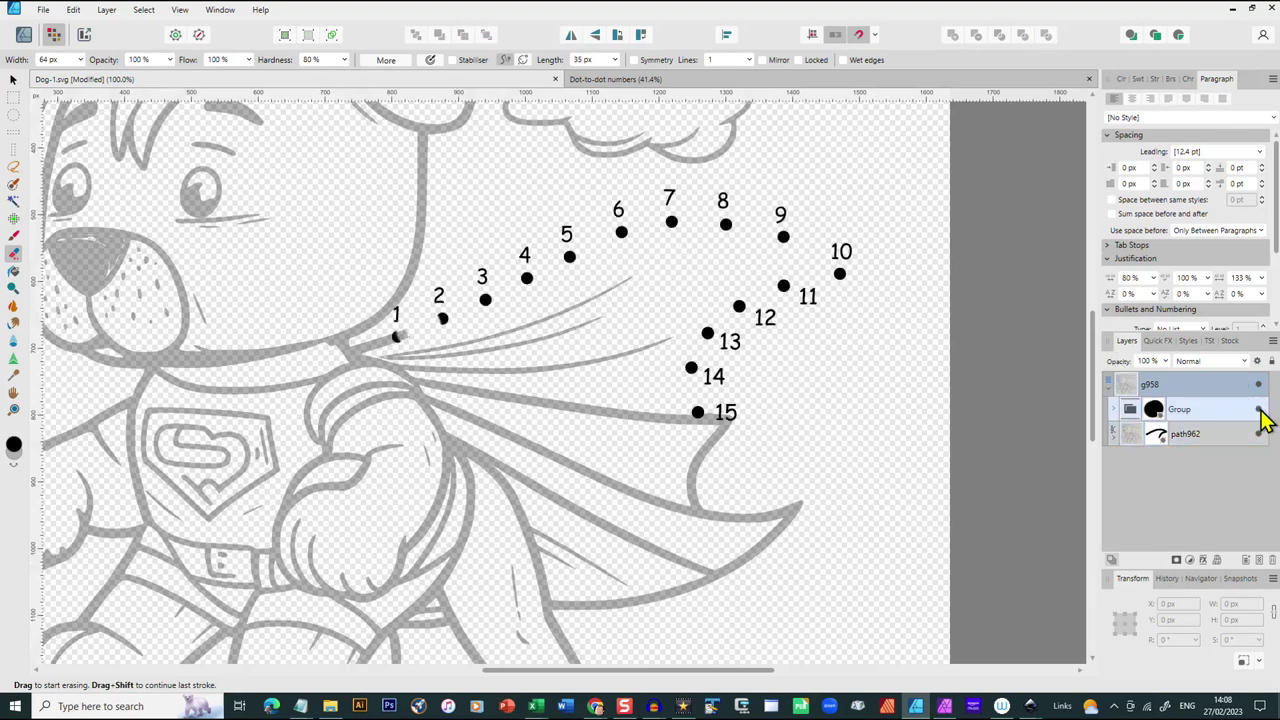
click(1259, 412)
click(1177, 402)
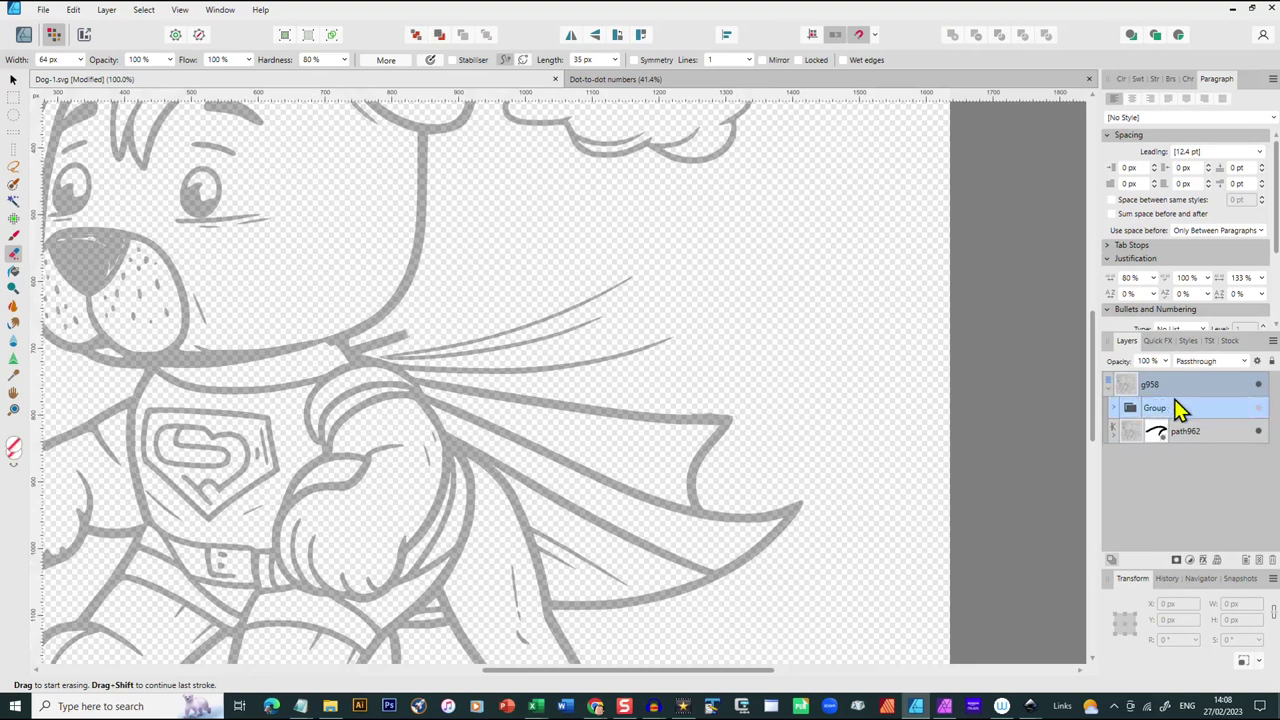
click(1259, 411)
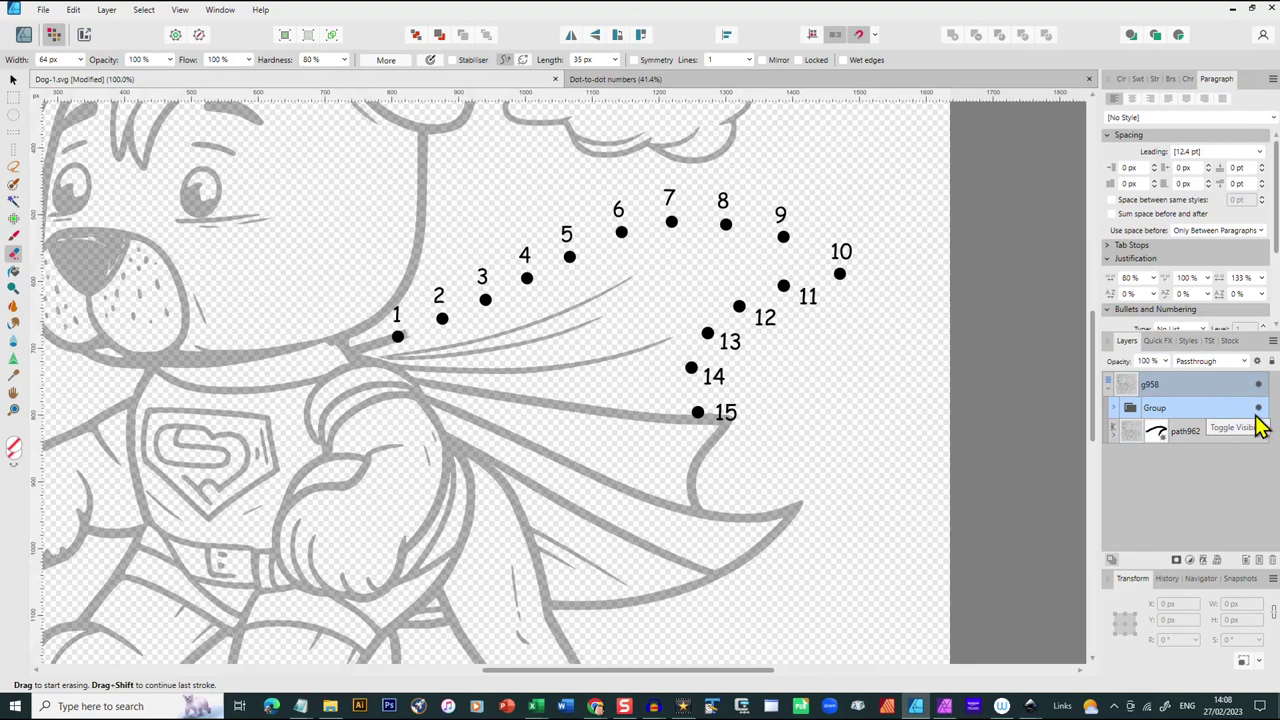
click(1259, 411)
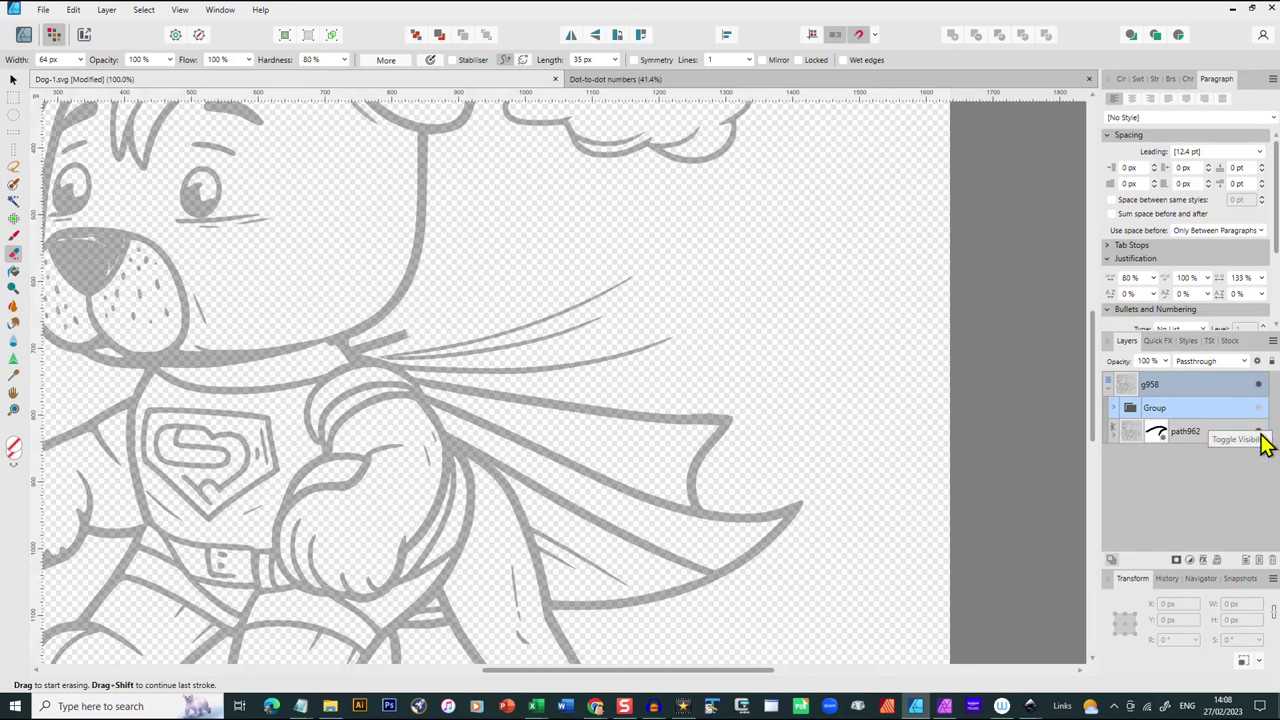
Trim the leftover line stub near dot 1 on the dog path, show the dots group, and return to the Designer persona
click(1204, 432)
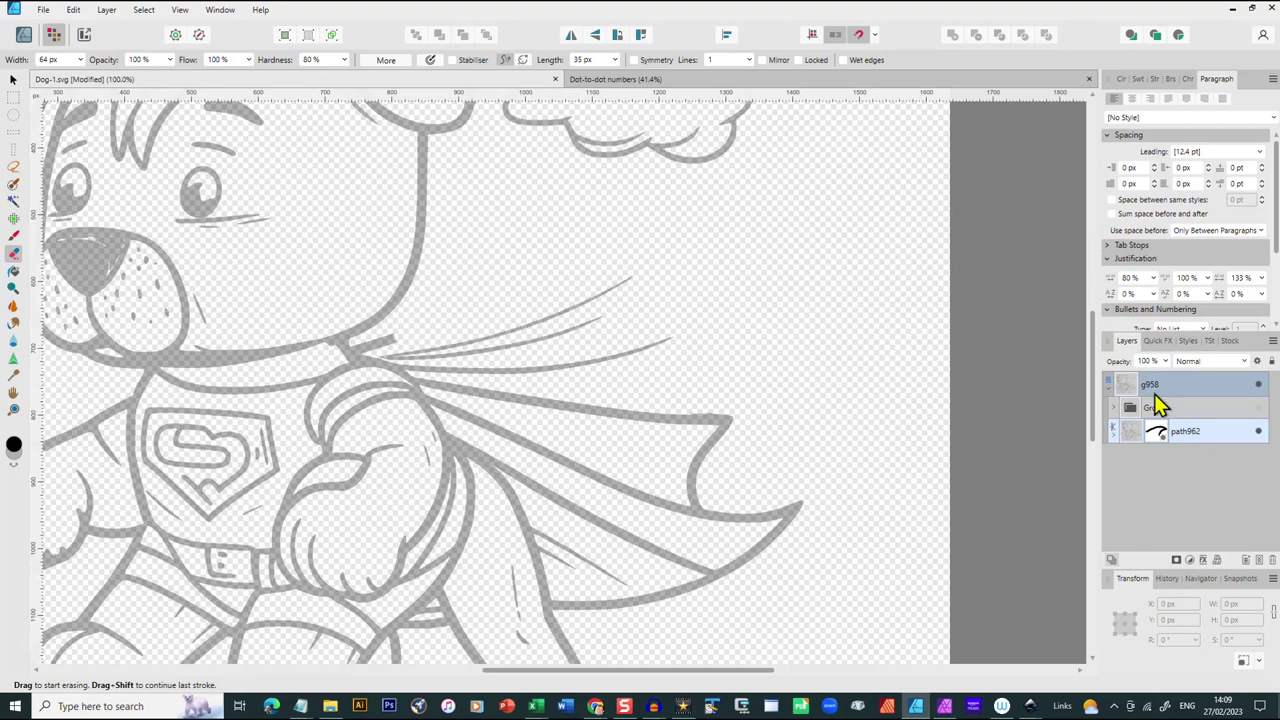
click(1259, 410)
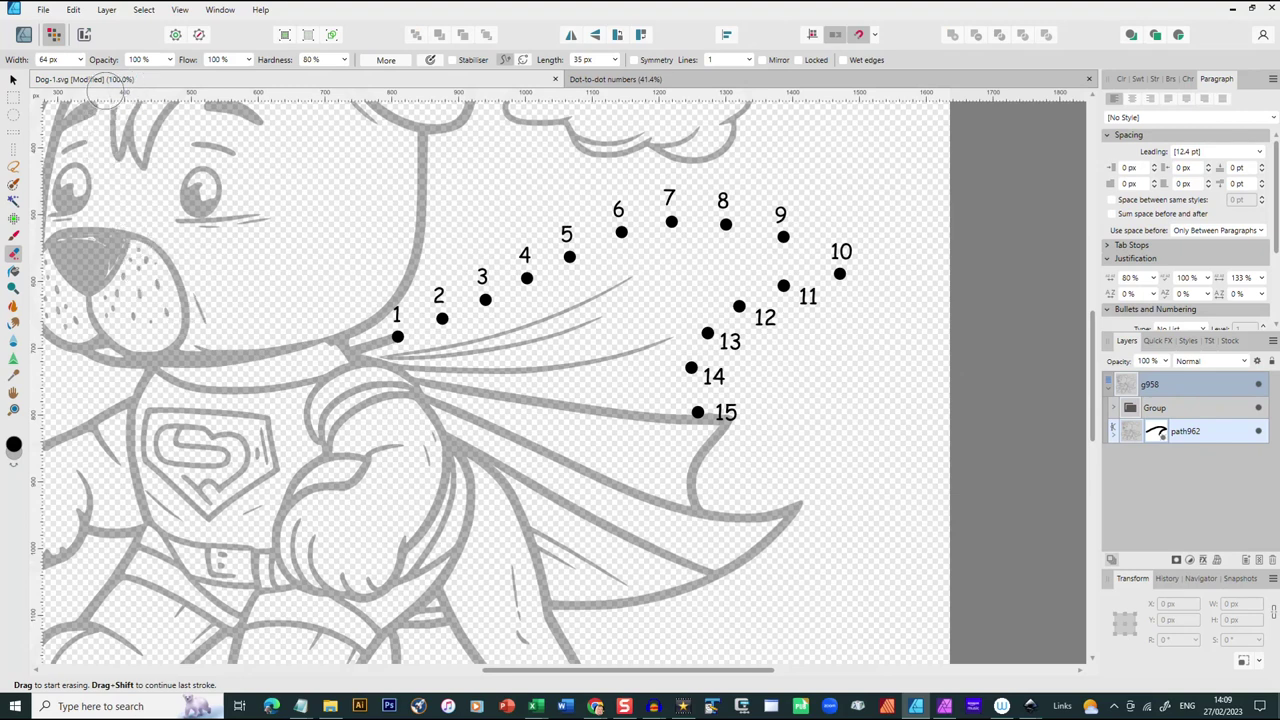
click(23, 35)
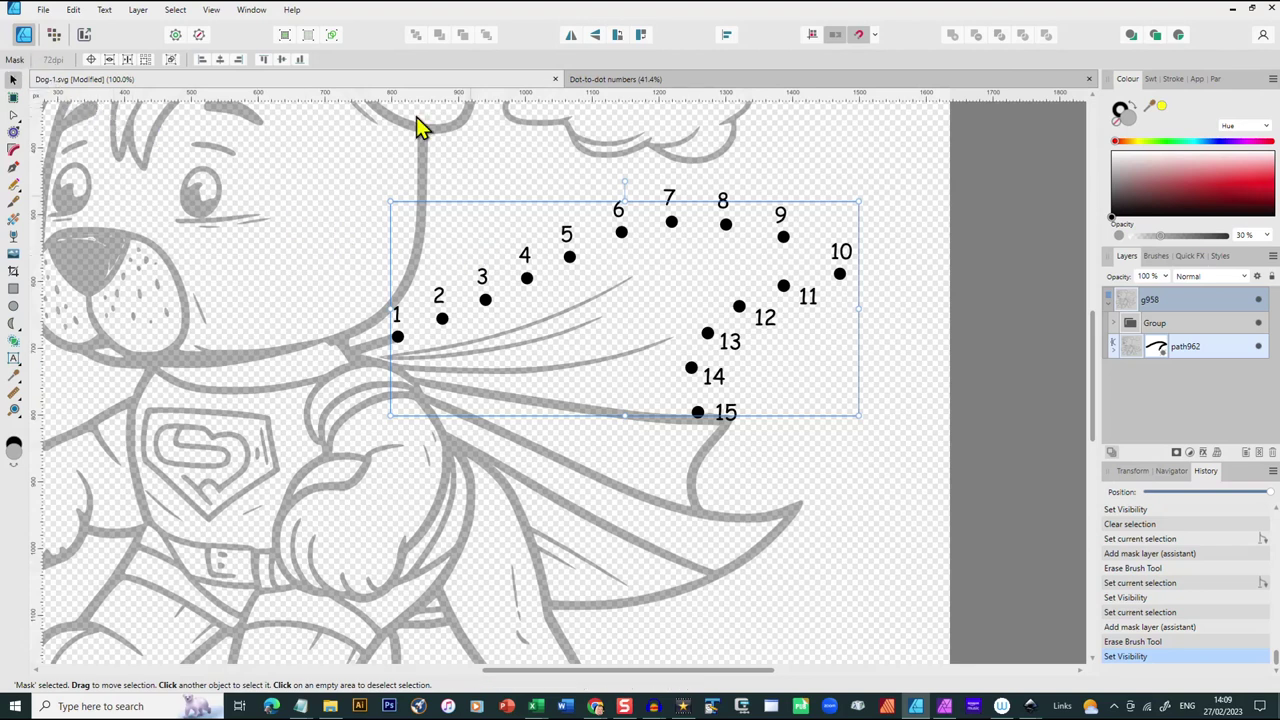
scroll(397, 113, down, 3)
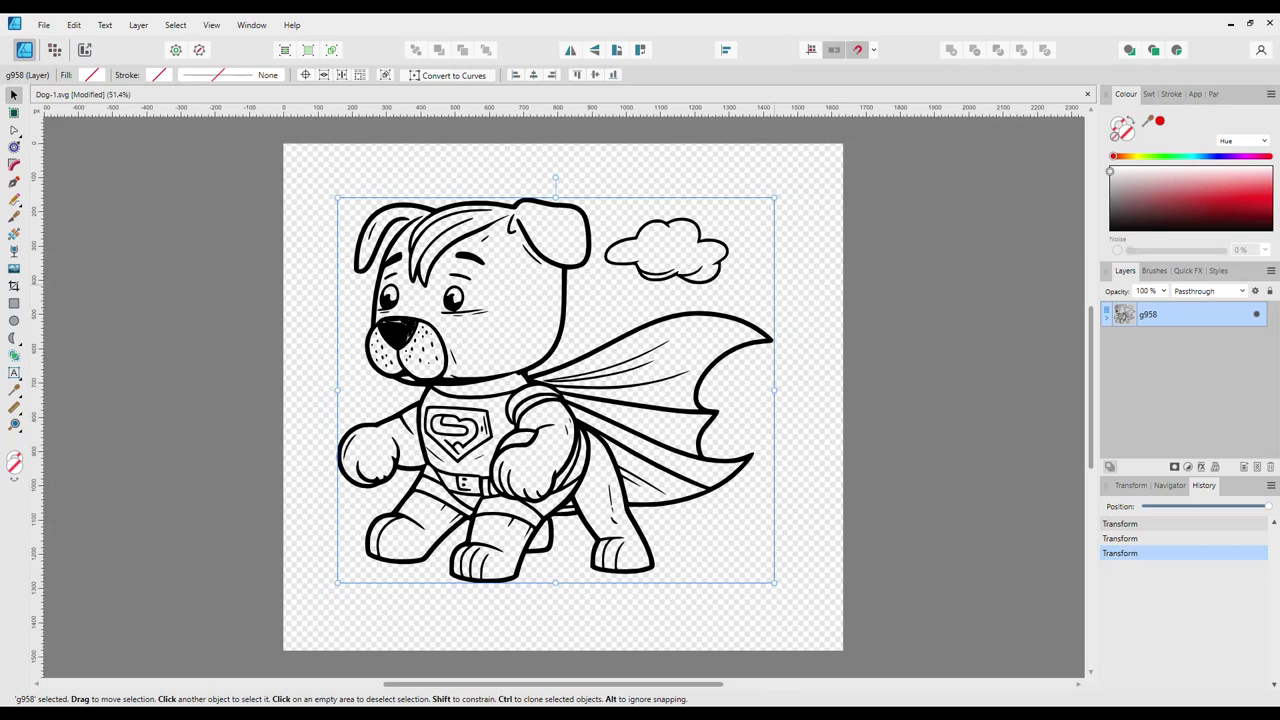
Display the black dog path's nodes with the Node Tool and break the curve on the cape's upper edge close to the neck
click(758, 368)
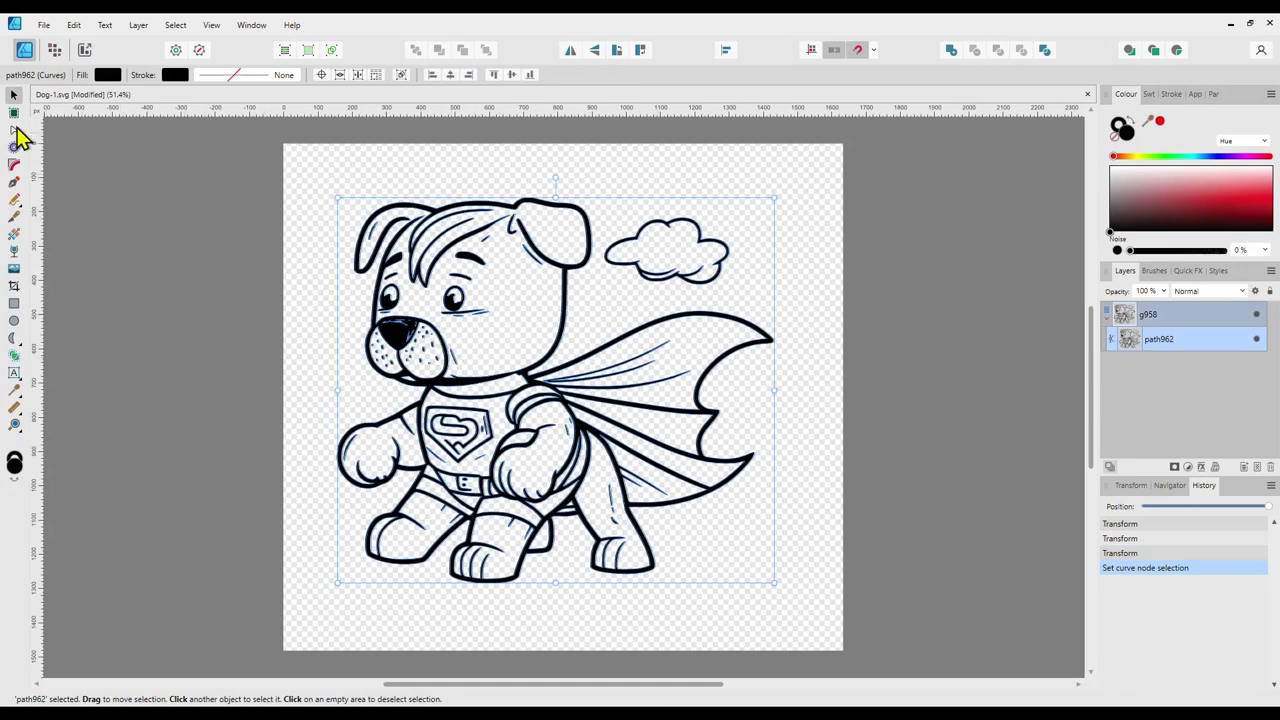
click(14, 131)
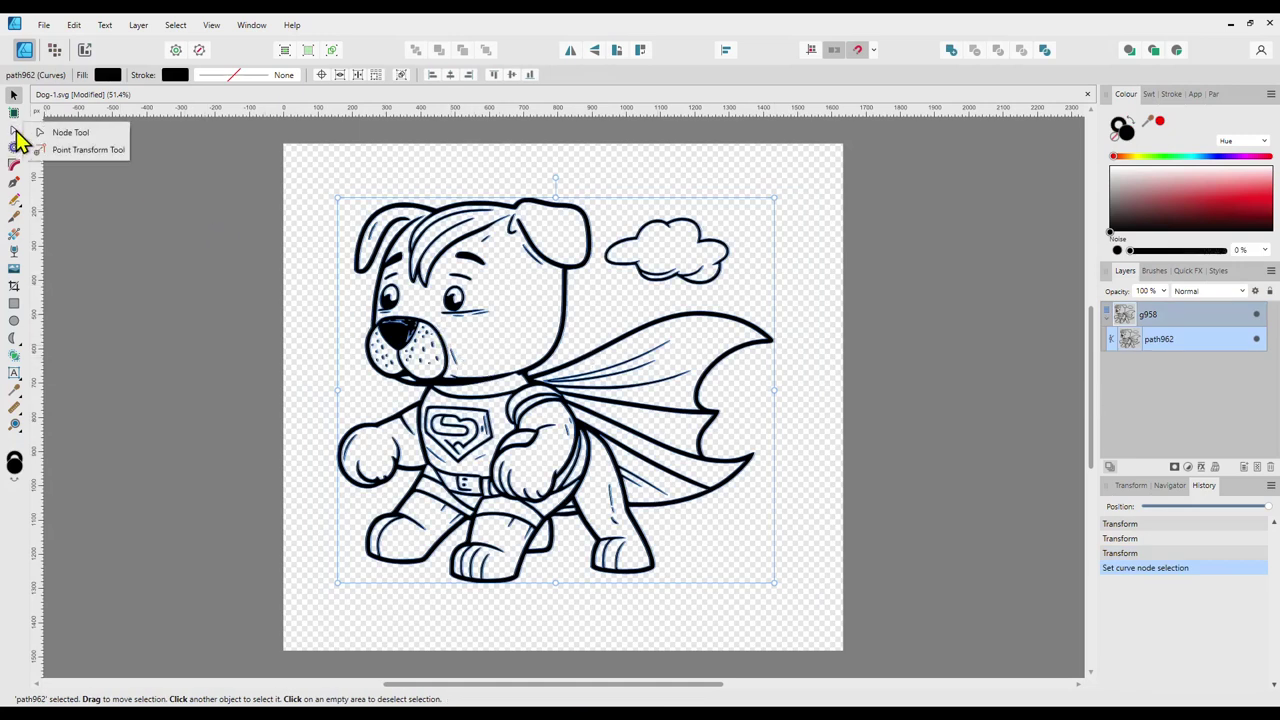
click(70, 133)
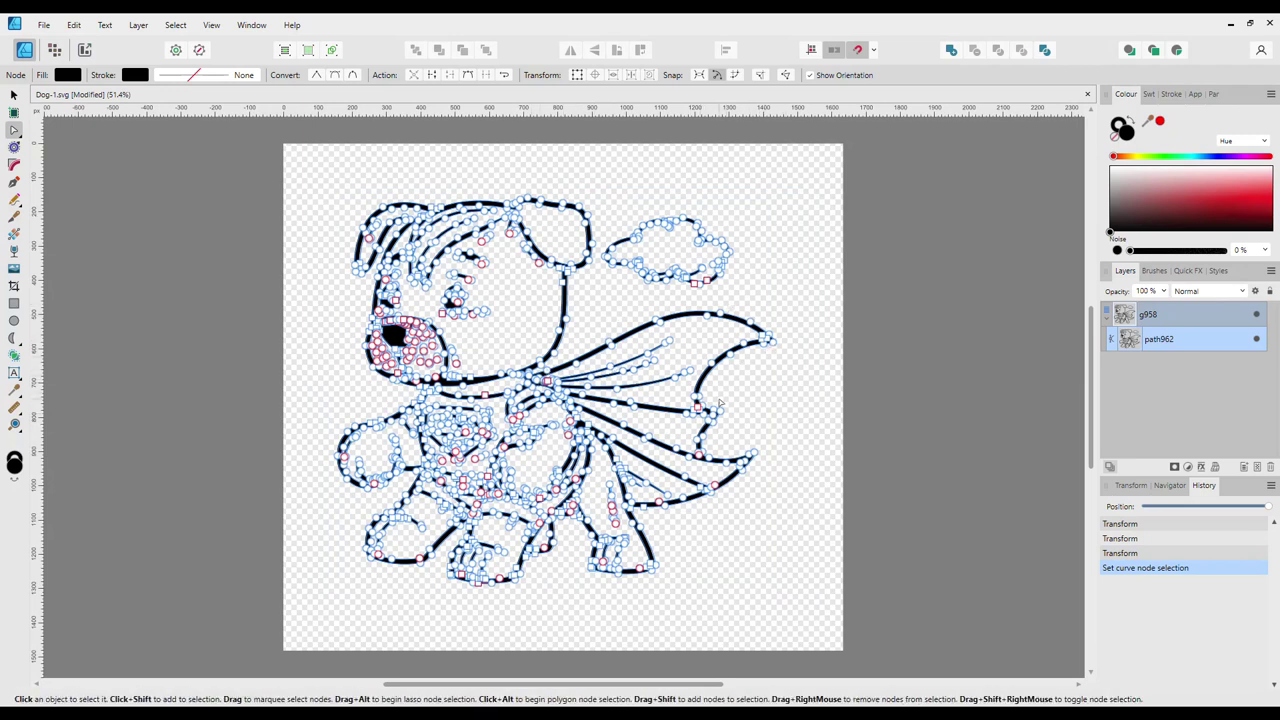
key(ctrl+1)
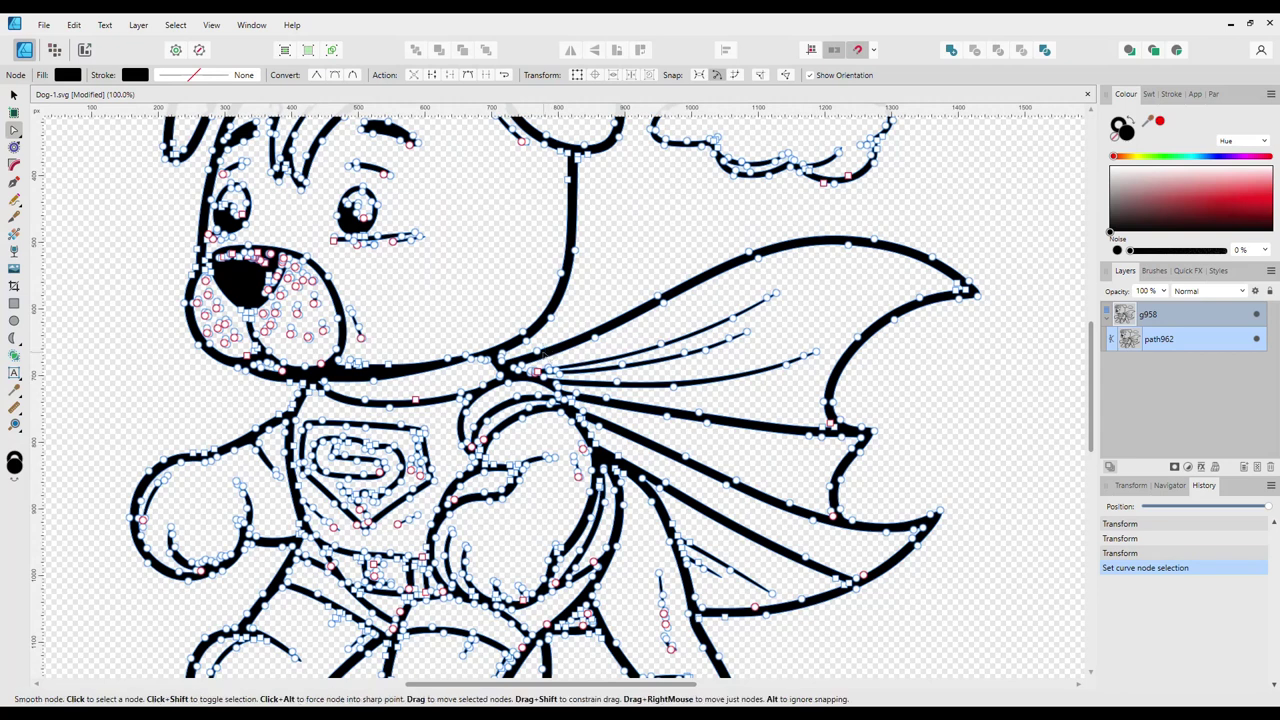
mouse_move(540, 352)
mouse_down()
mouse_move(590, 330)
mouse_move(545, 350)
mouse_up()
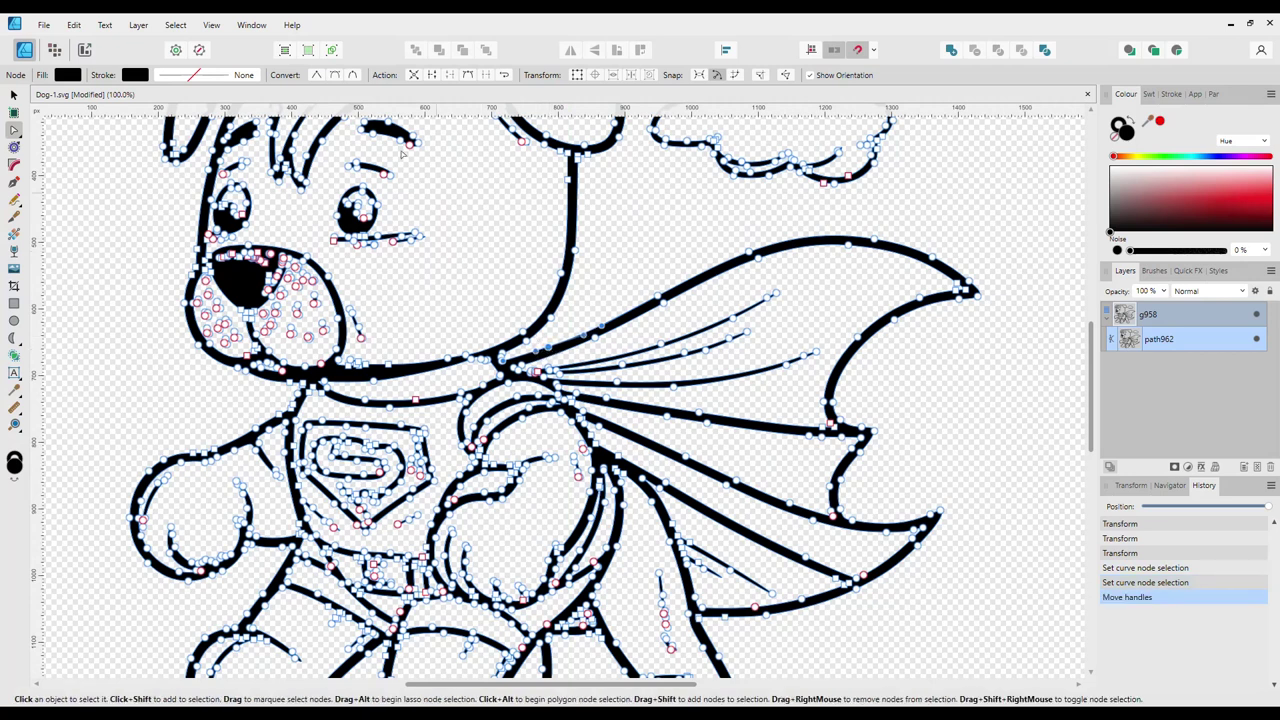
click(432, 75)
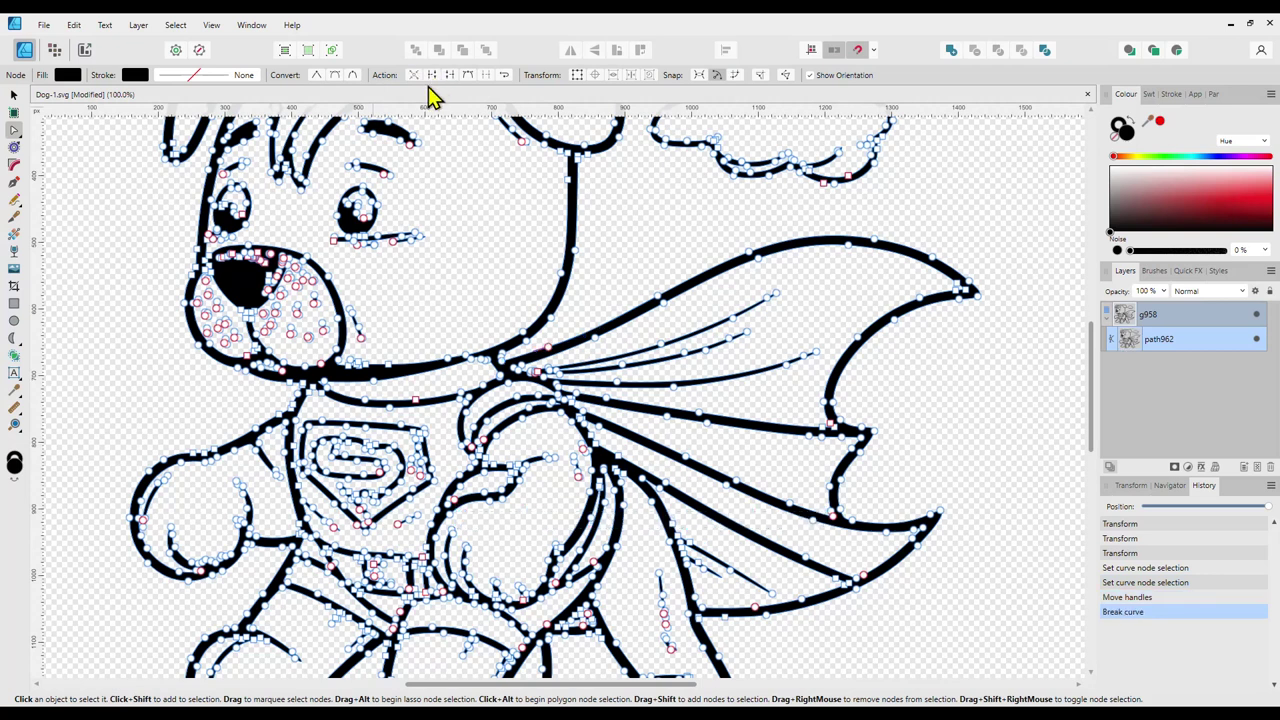
Insert a node on the underside of the cape's upper line near the neck, adjust it slightly, and break the curve there
click(548, 350)
key(ctrl+a)
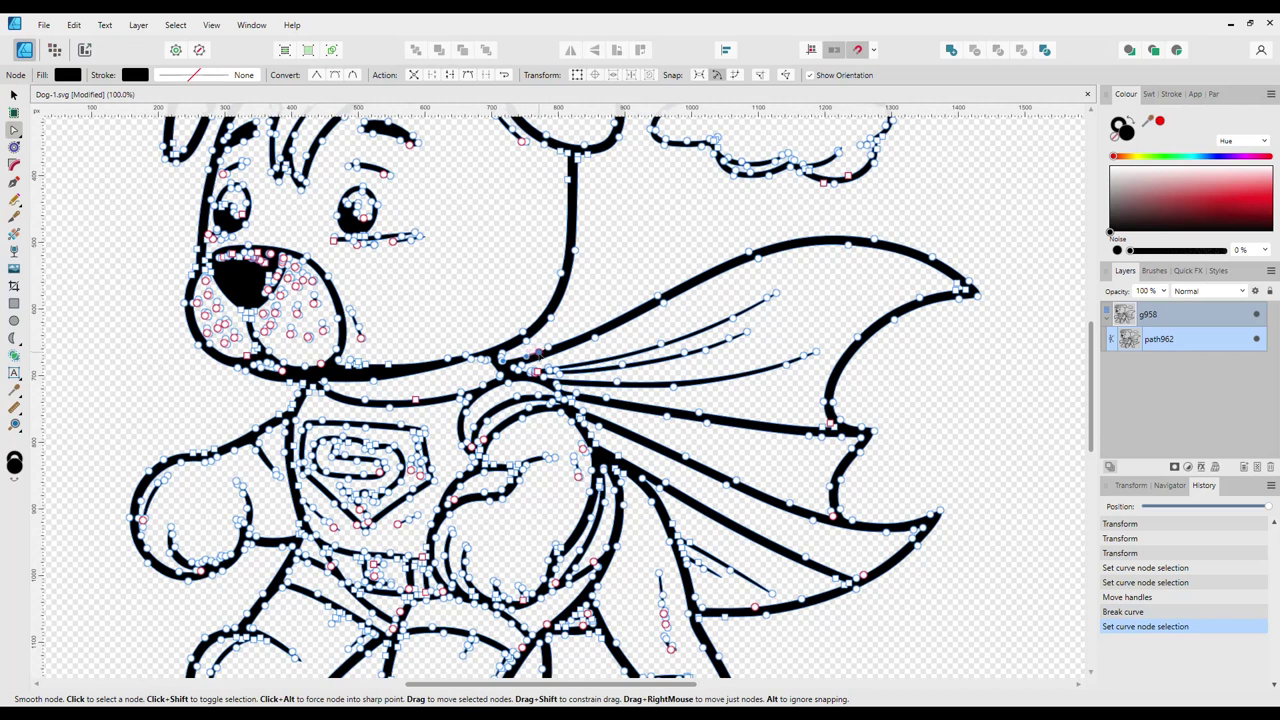
click(540, 355)
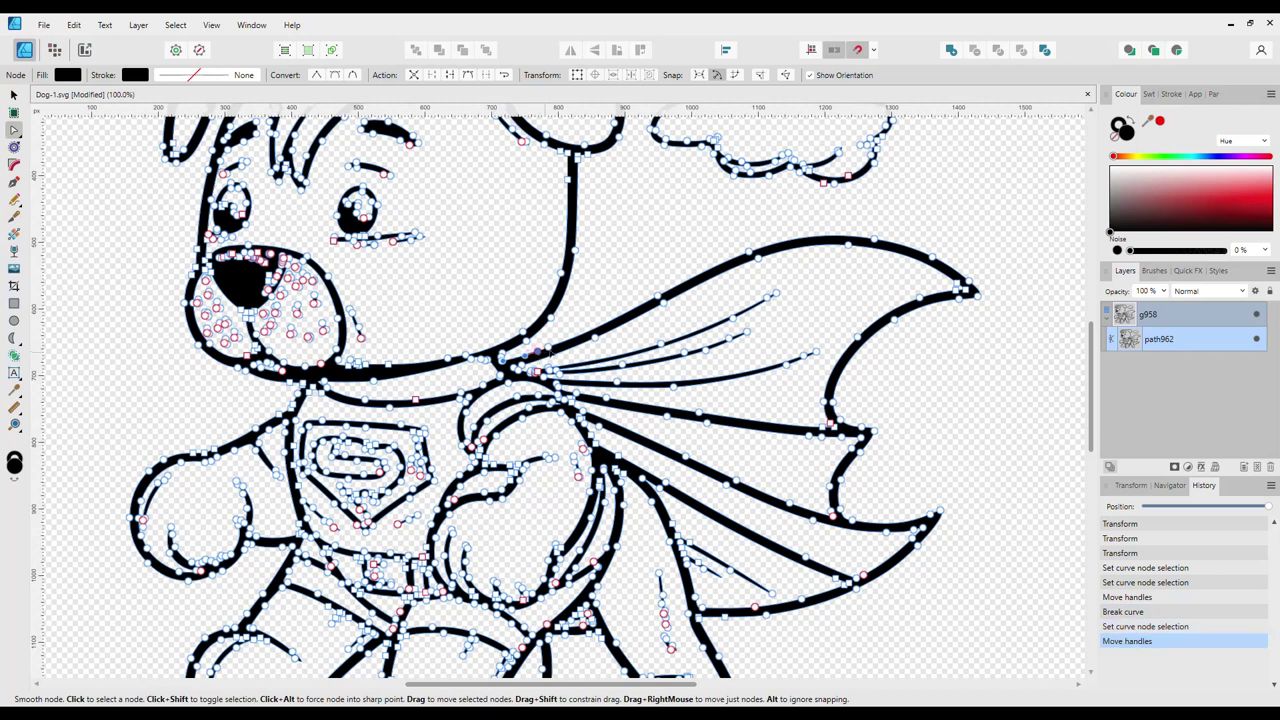
click(546, 362)
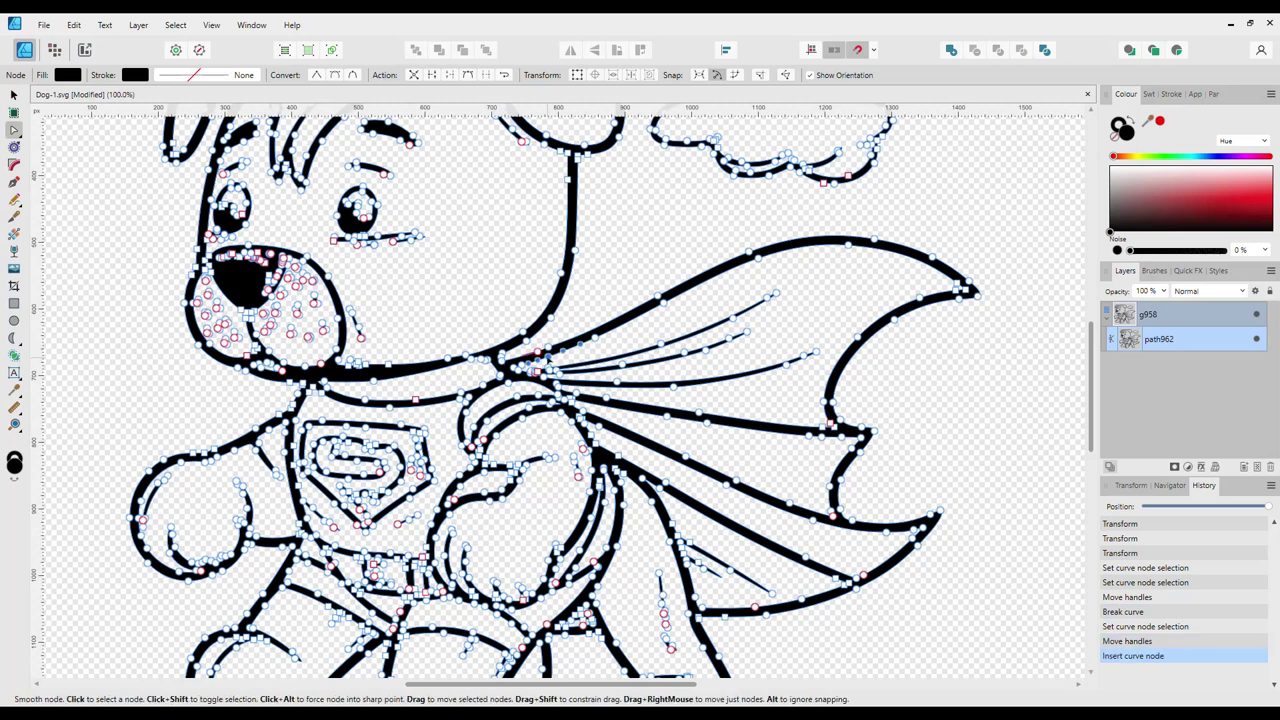
drag(548, 362, 550, 358)
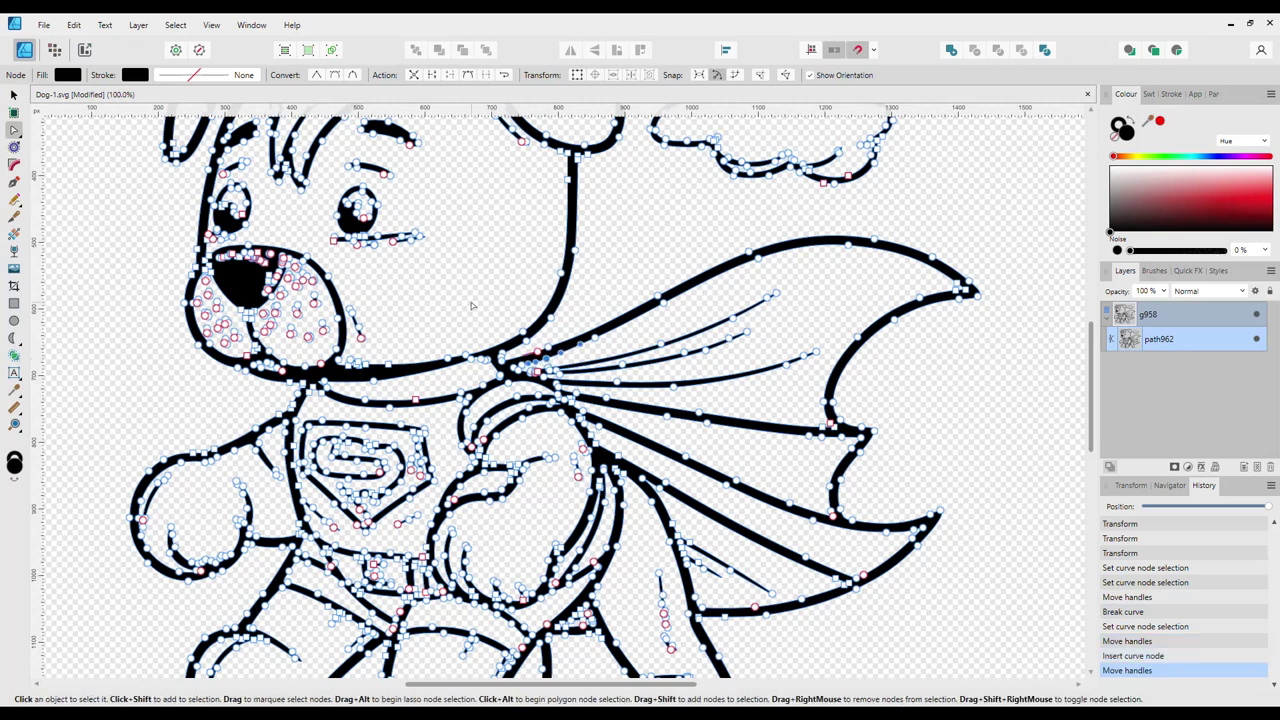
click(430, 75)
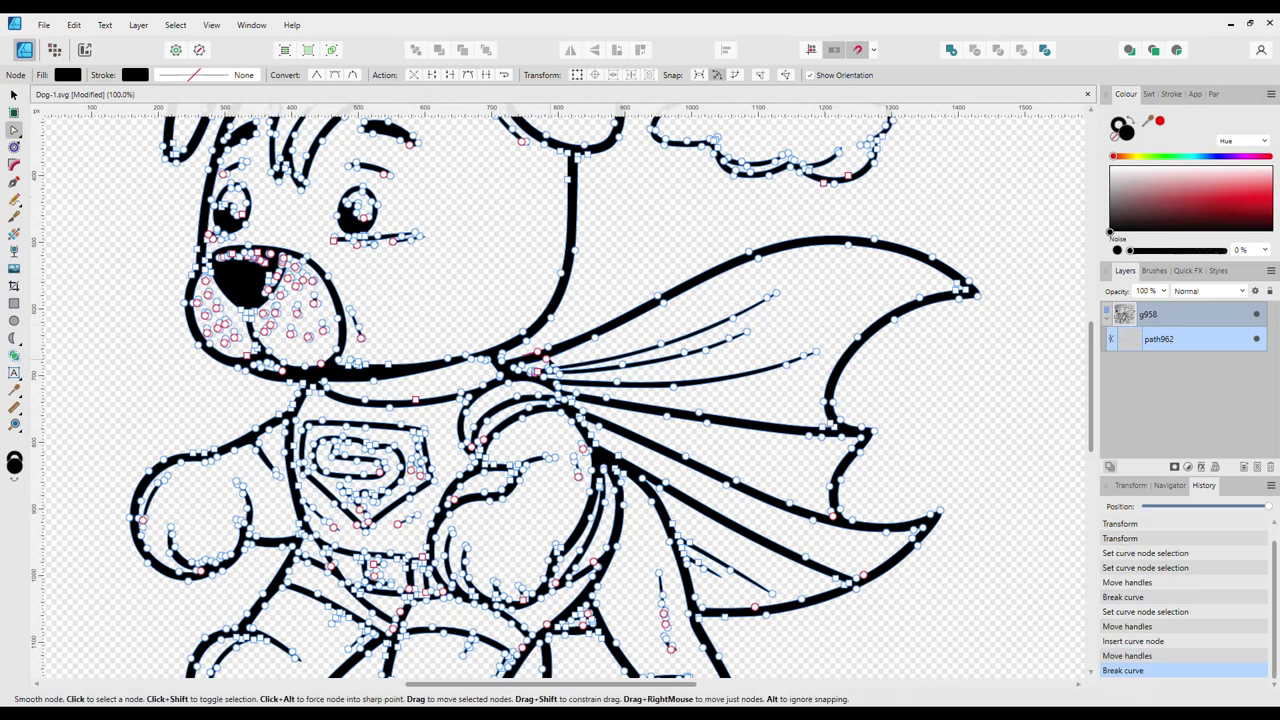
Join the loose curve ends near the dog's neck and break the curve at a new node by the cape's middle point
click(549, 351)
drag(549, 356, 556, 354)
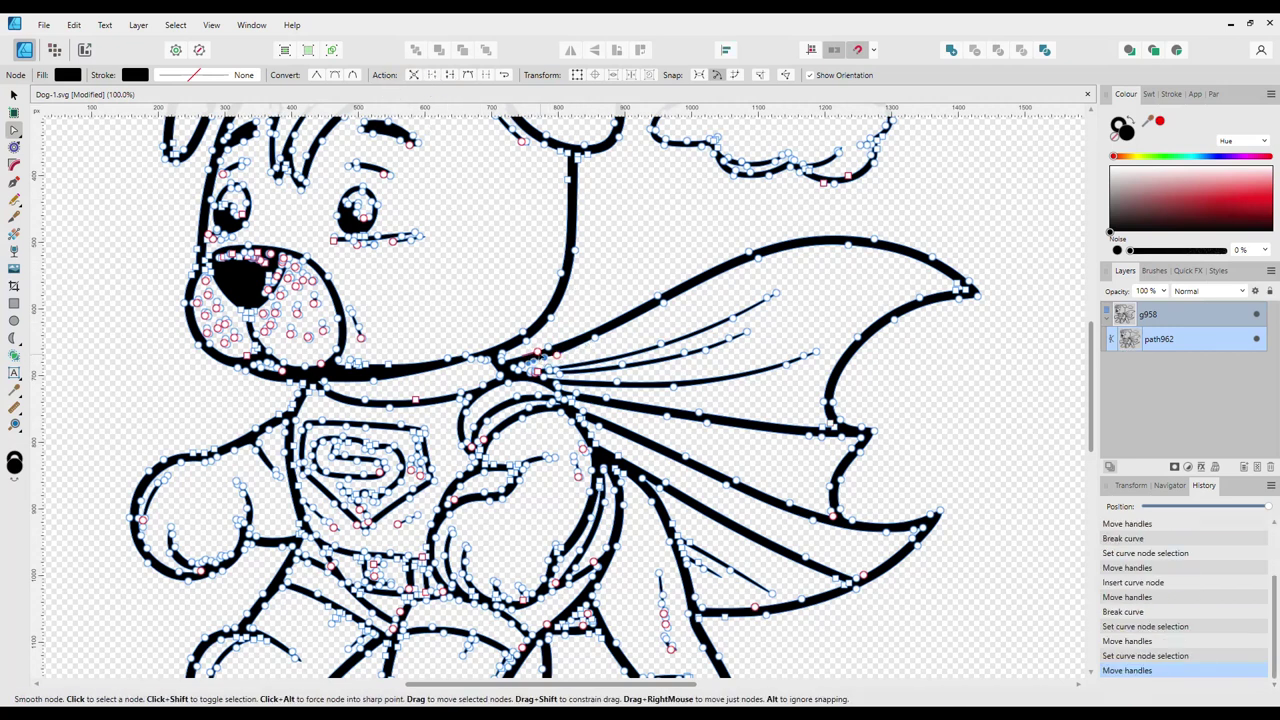
click(549, 356)
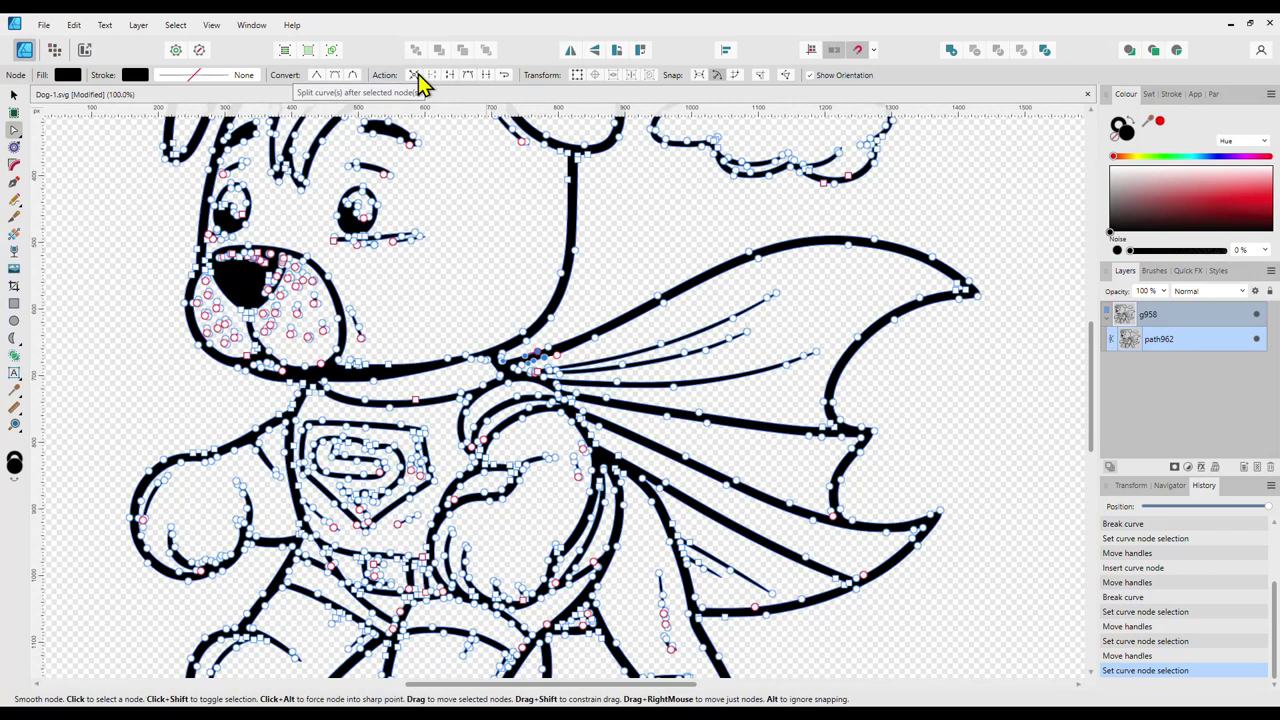
click(486, 76)
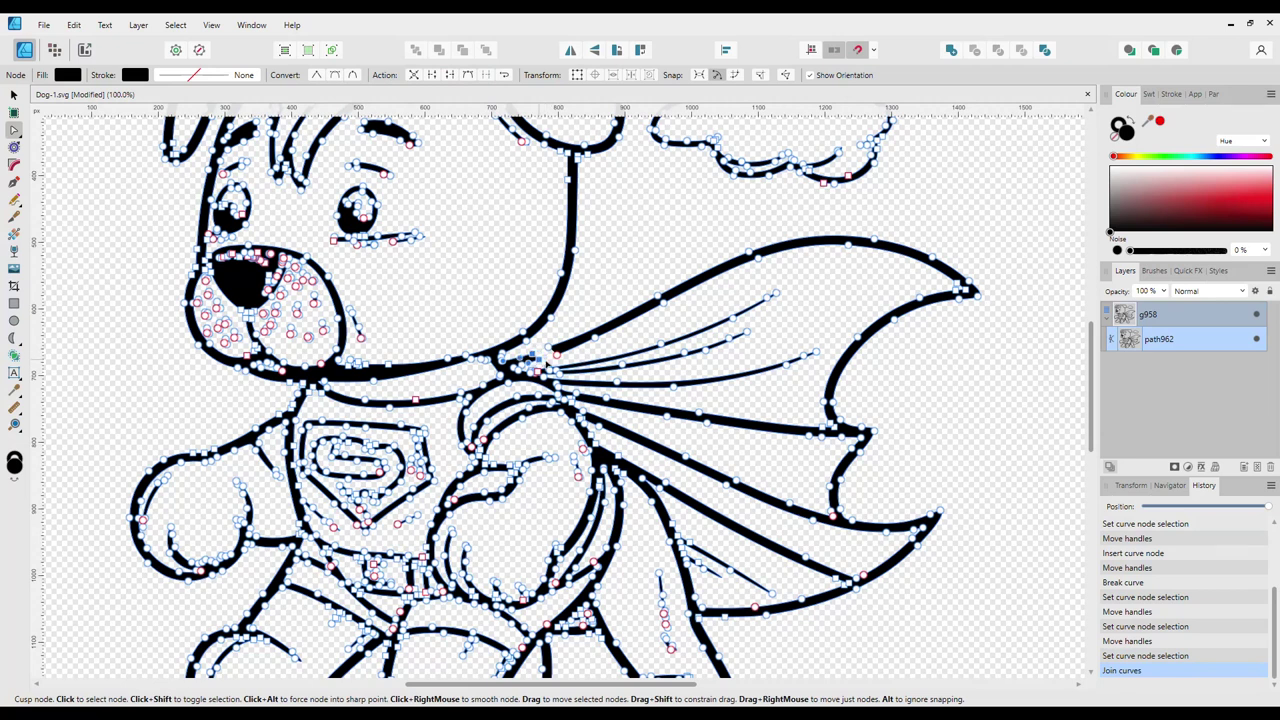
click(548, 361)
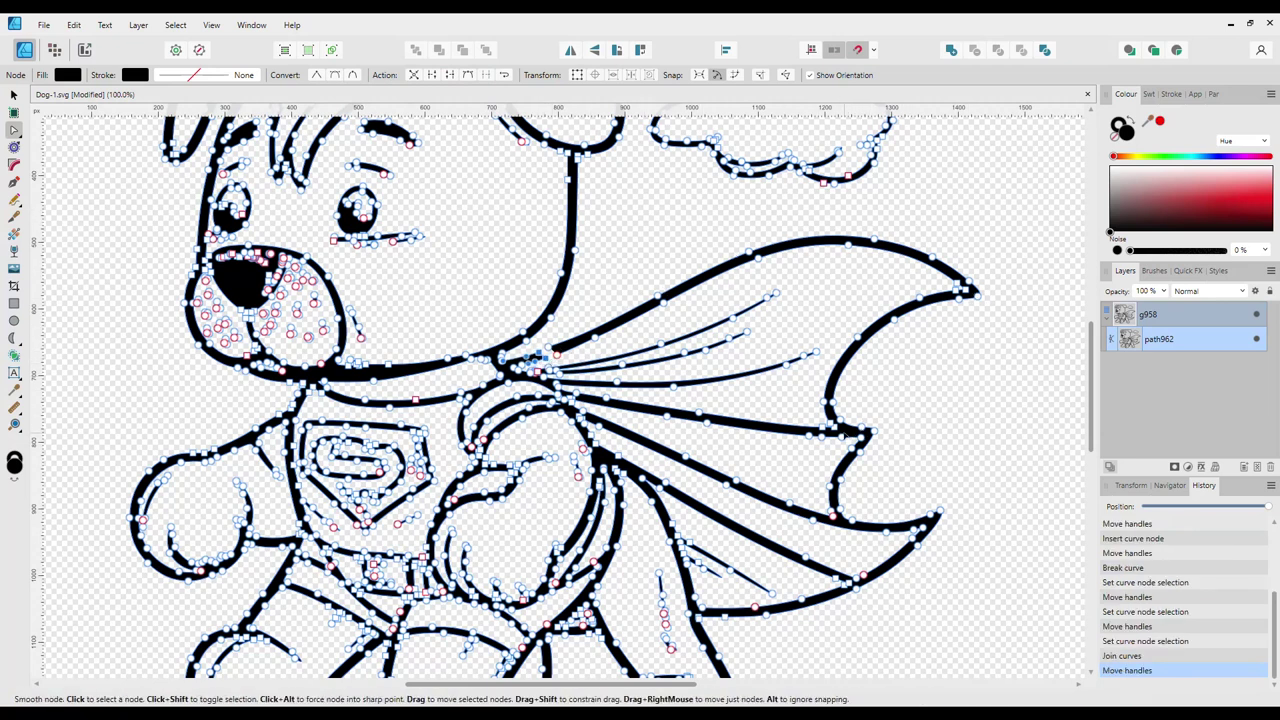
click(850, 426)
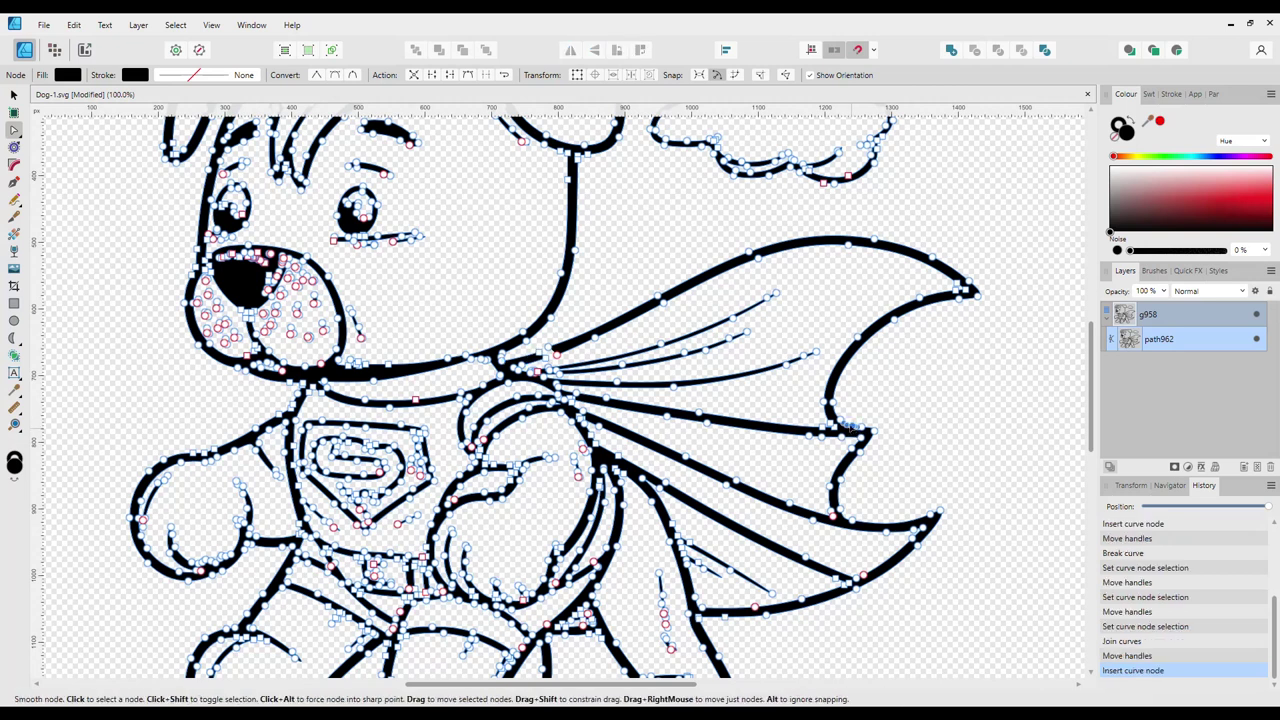
click(434, 80)
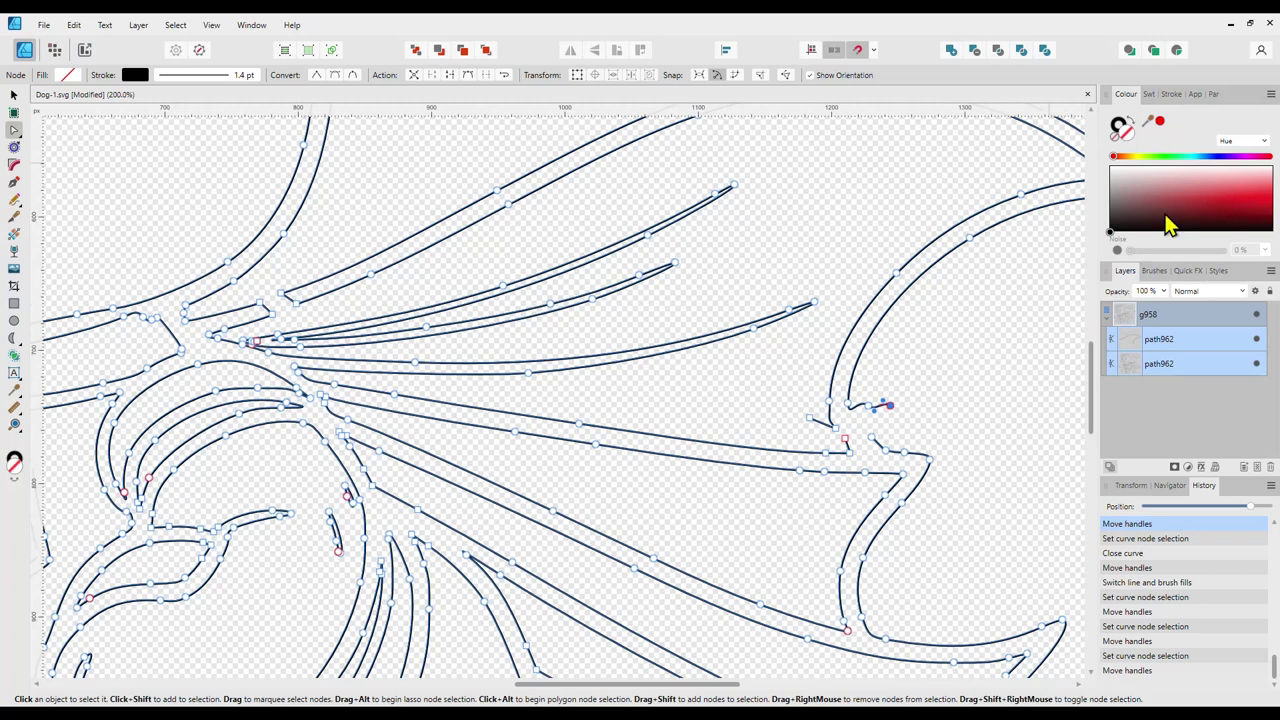
Clear the selection and examine the breaks in the cape outline near the neck and at the middle point
click(14, 96)
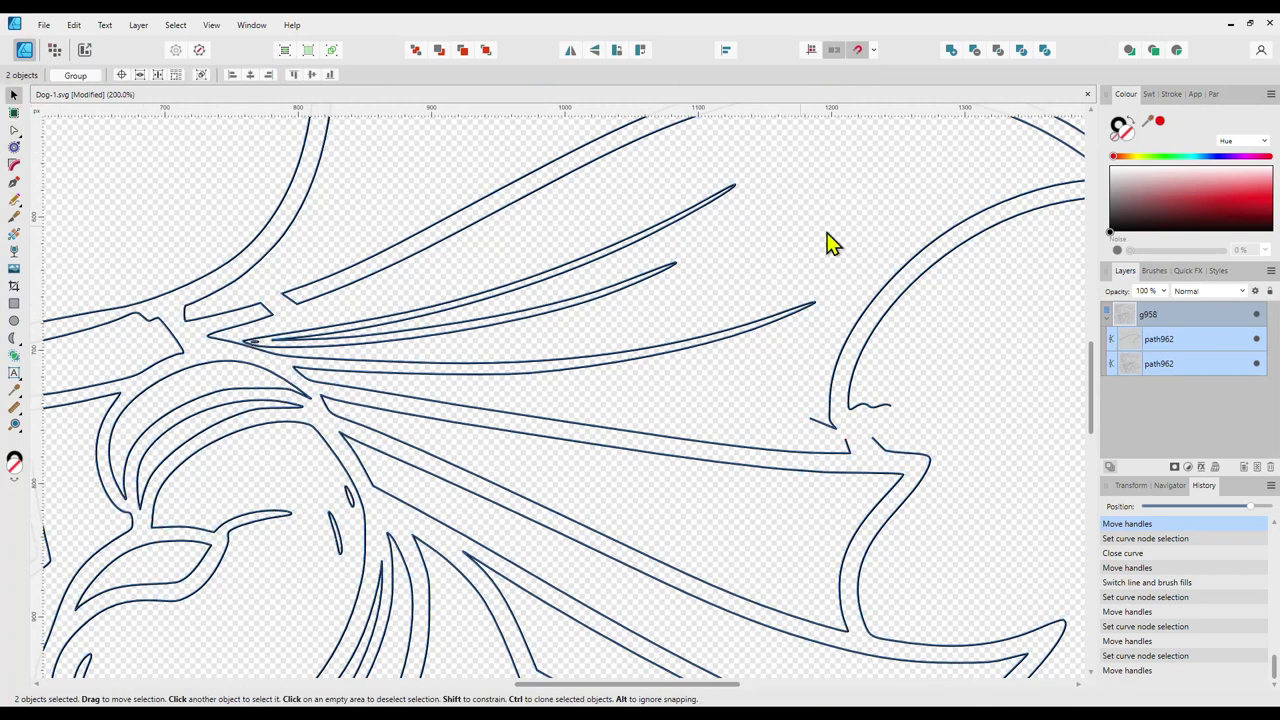
click(932, 330)
key(ctrl+0)
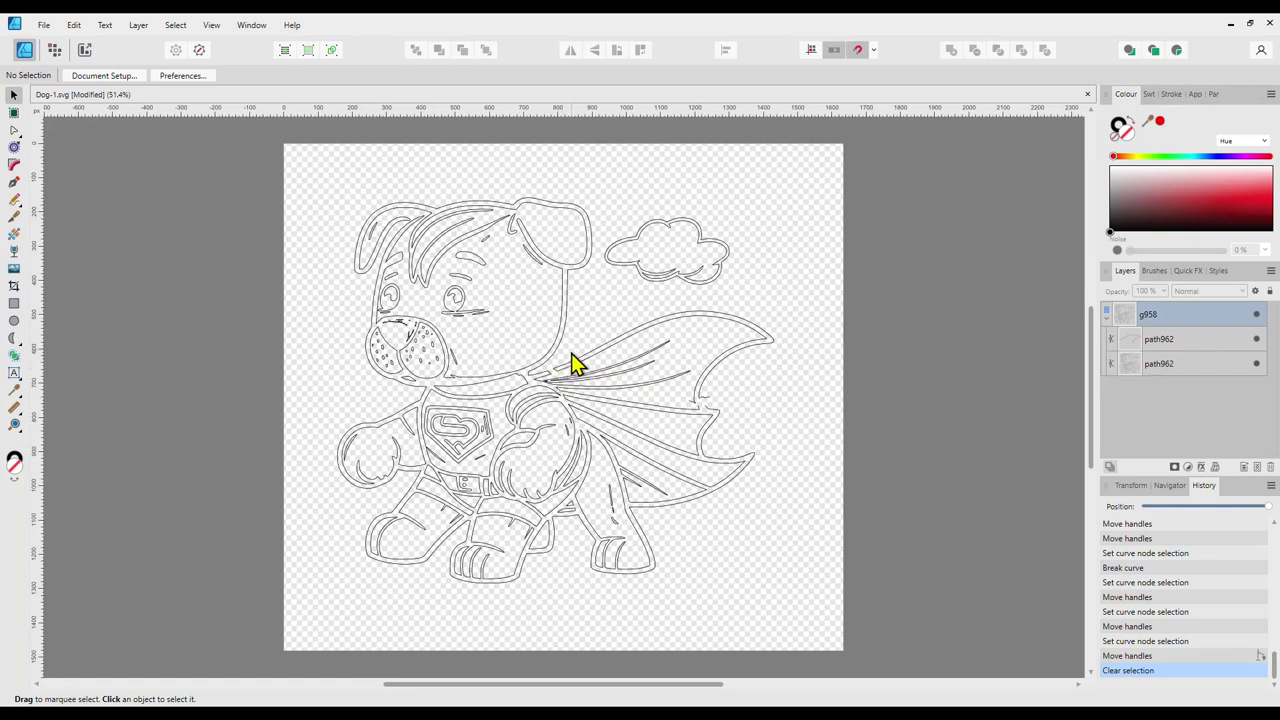
key(ctrl+1)
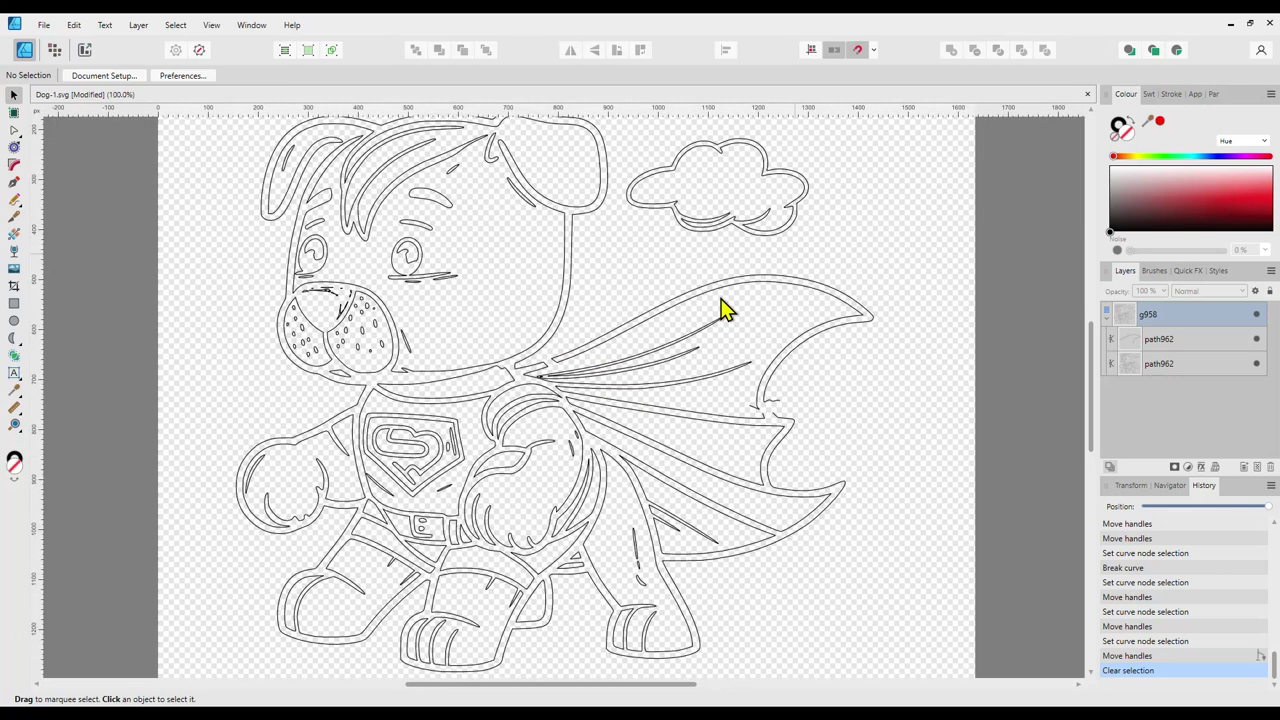
scroll(720, 309, up, 5)
drag(1071, 314, 750, 438)
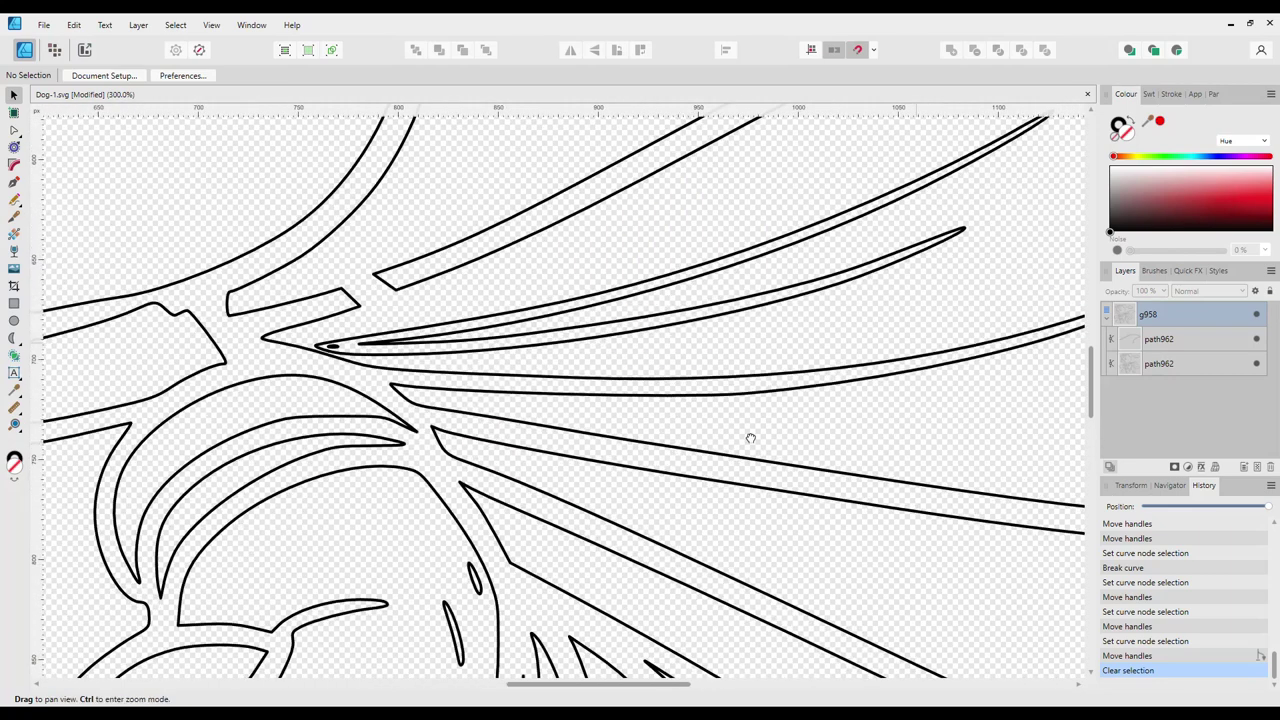
scroll(750, 438, right, 5)
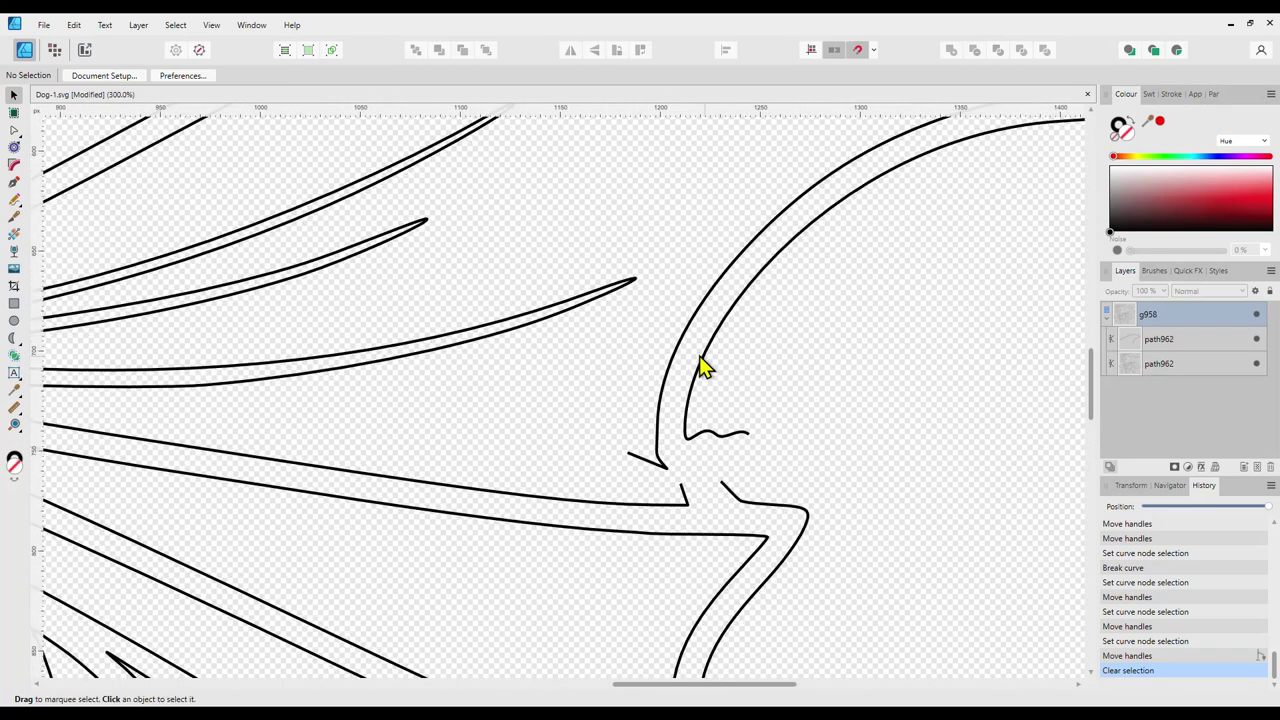
Join the main dog path's open ends at the cape's middle point and reposition the nodes and handle into a smooth edge
click(684, 503)
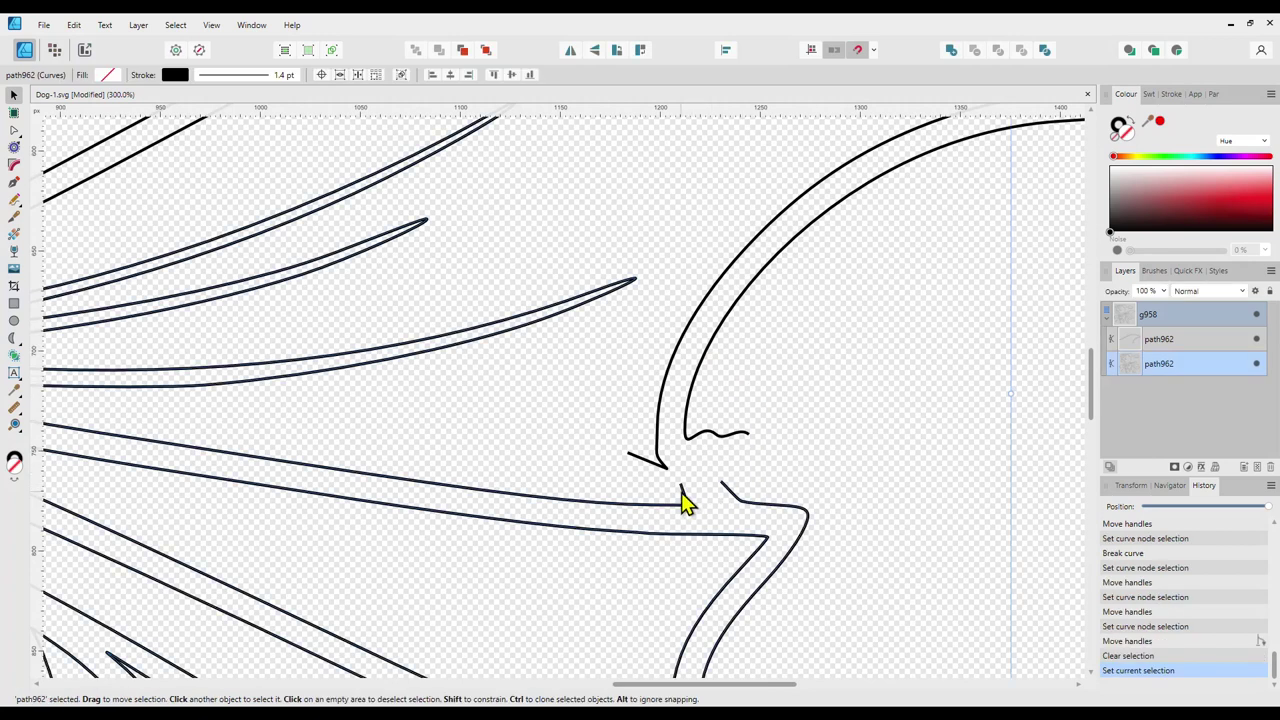
click(14, 130)
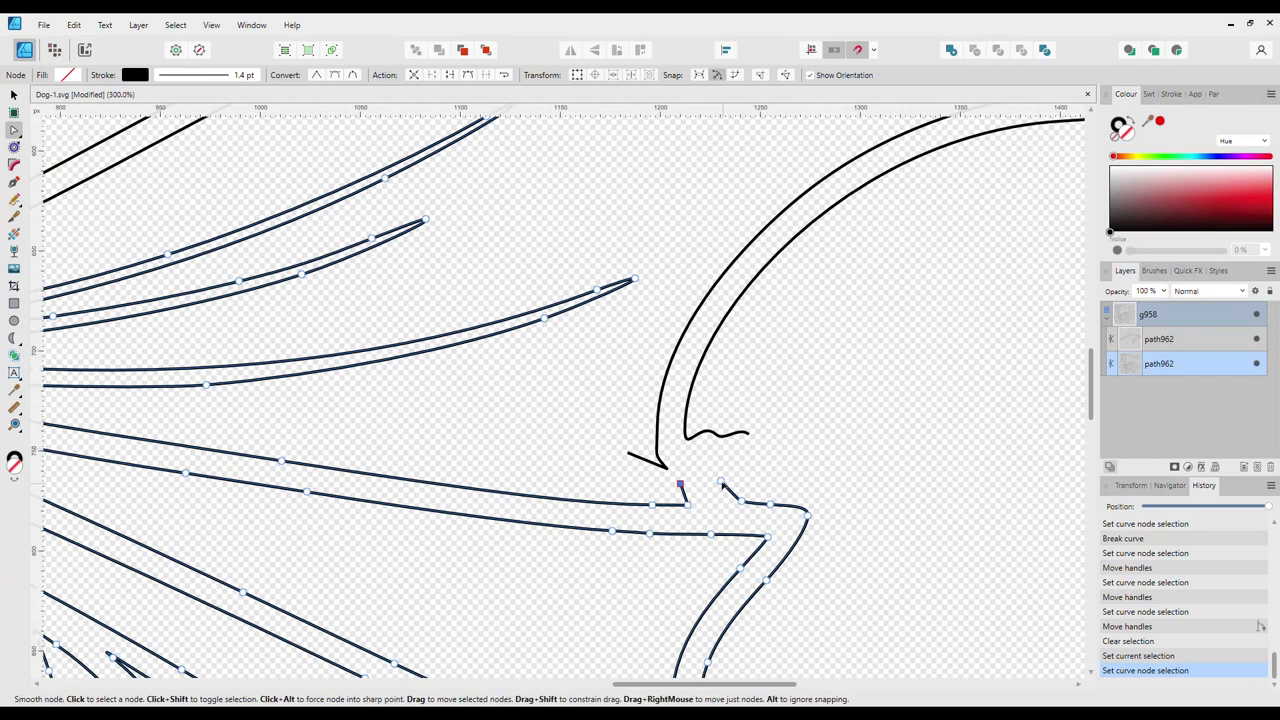
click(722, 484)
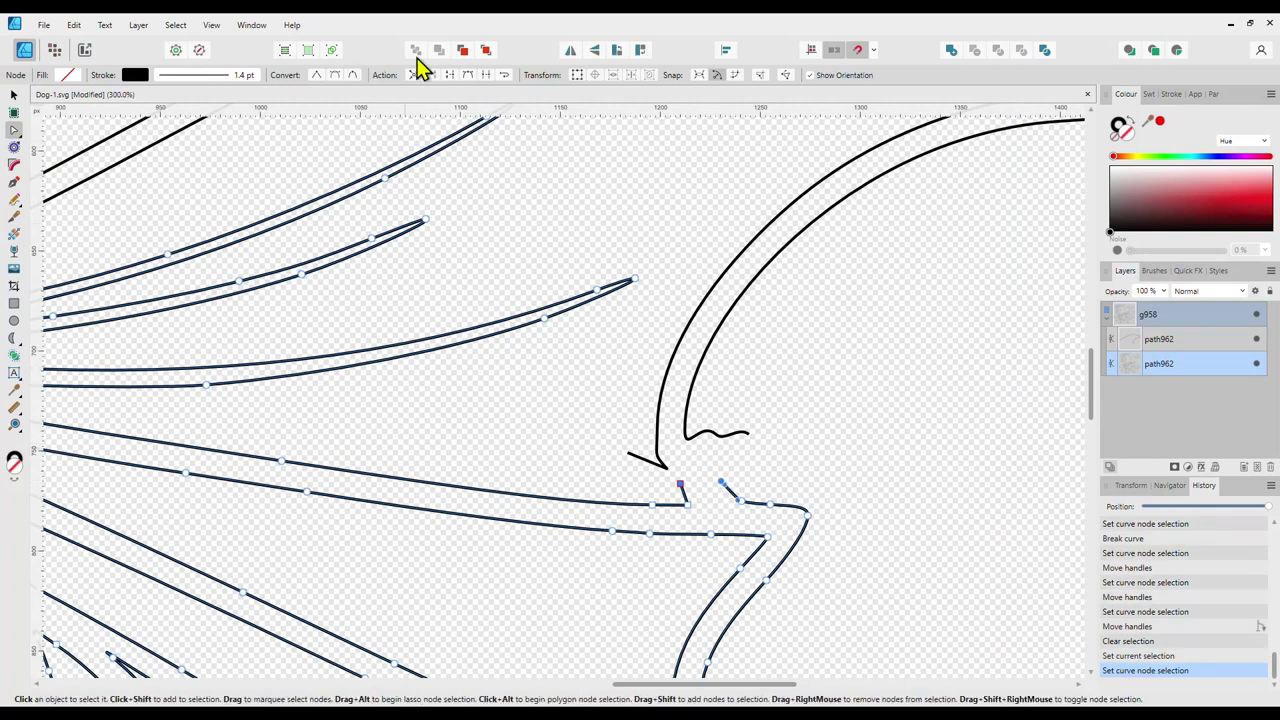
click(486, 76)
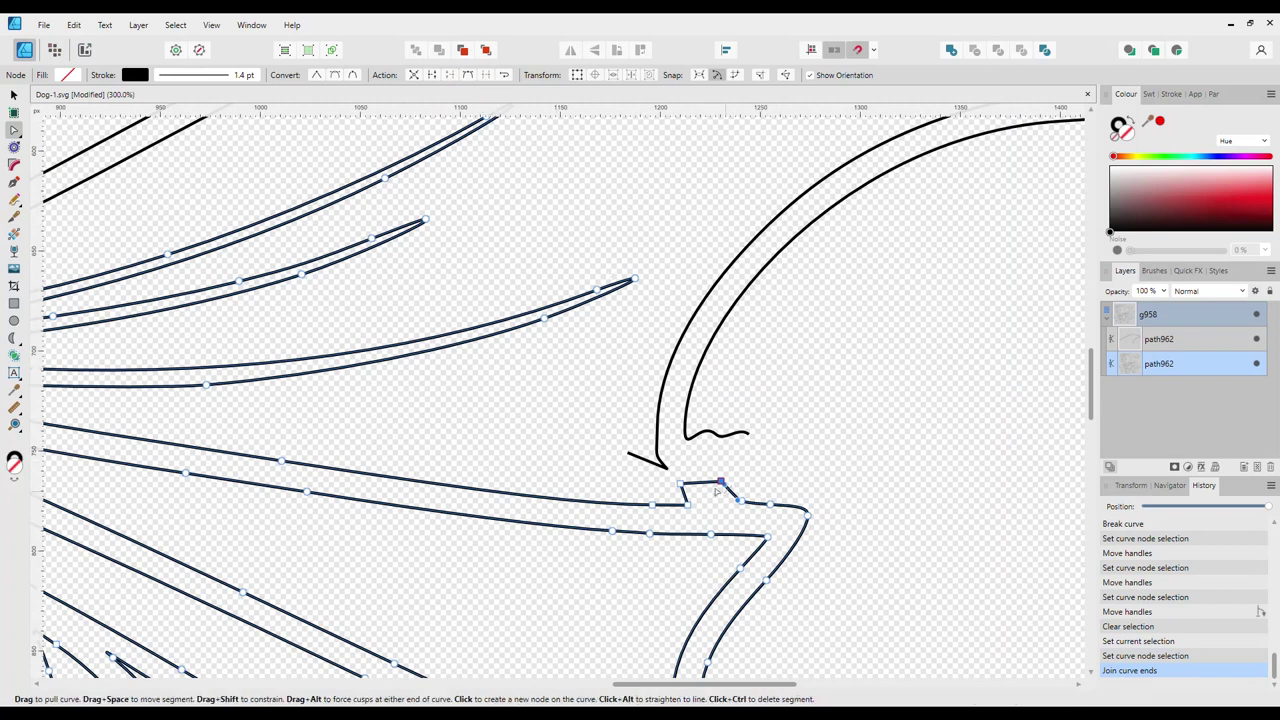
drag(682, 485, 731, 508)
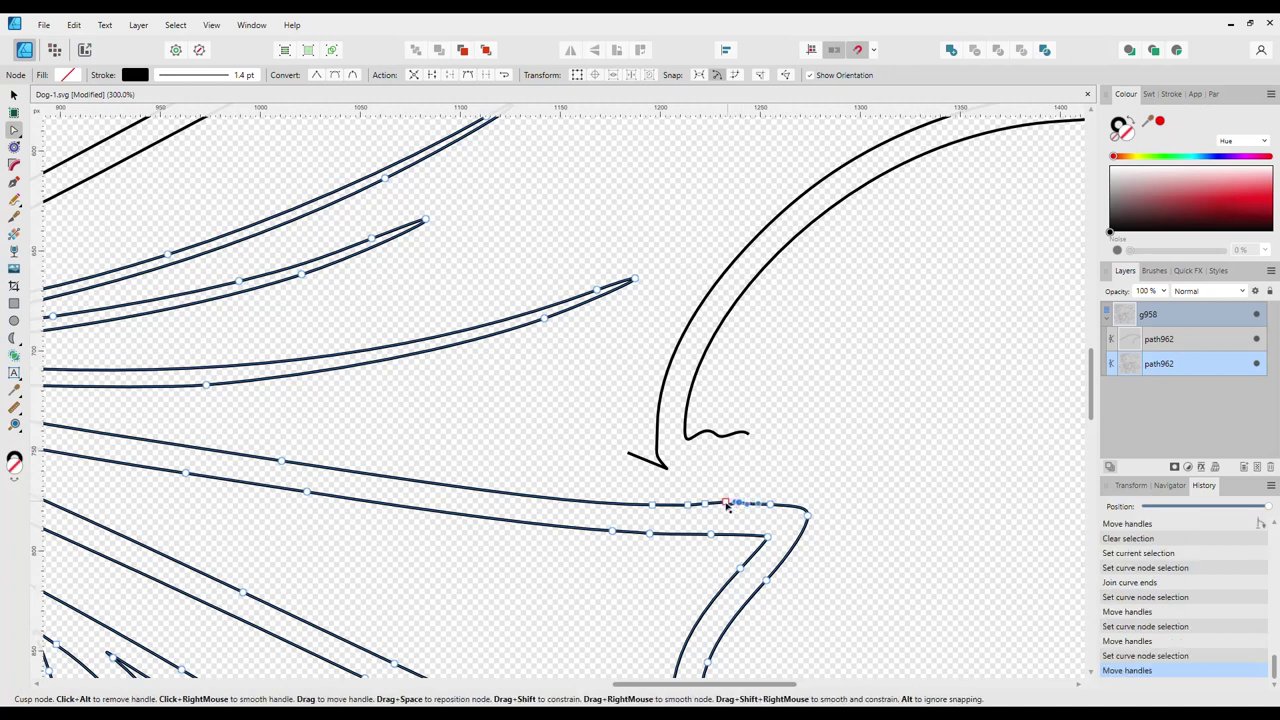
drag(727, 505, 725, 497)
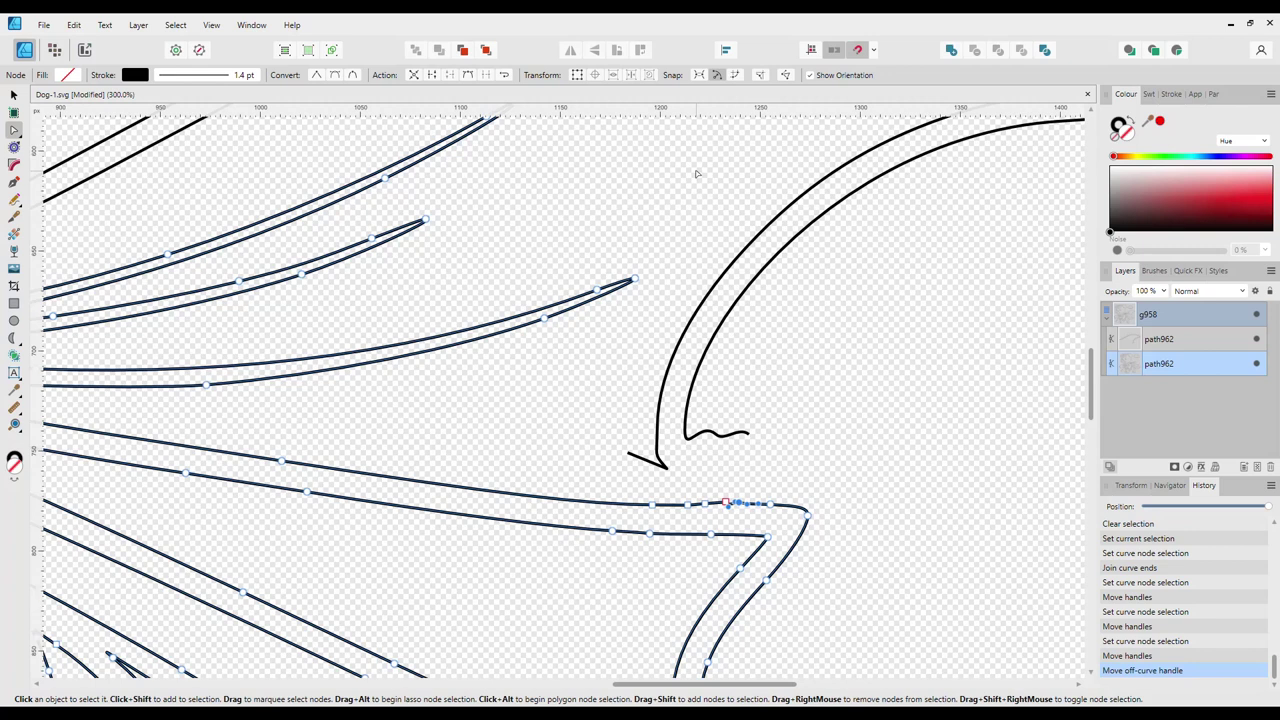
Delete the detached upper cape outline and swap the remaining dog path's stroke and fill to make it solid black
key(ctrl+0)
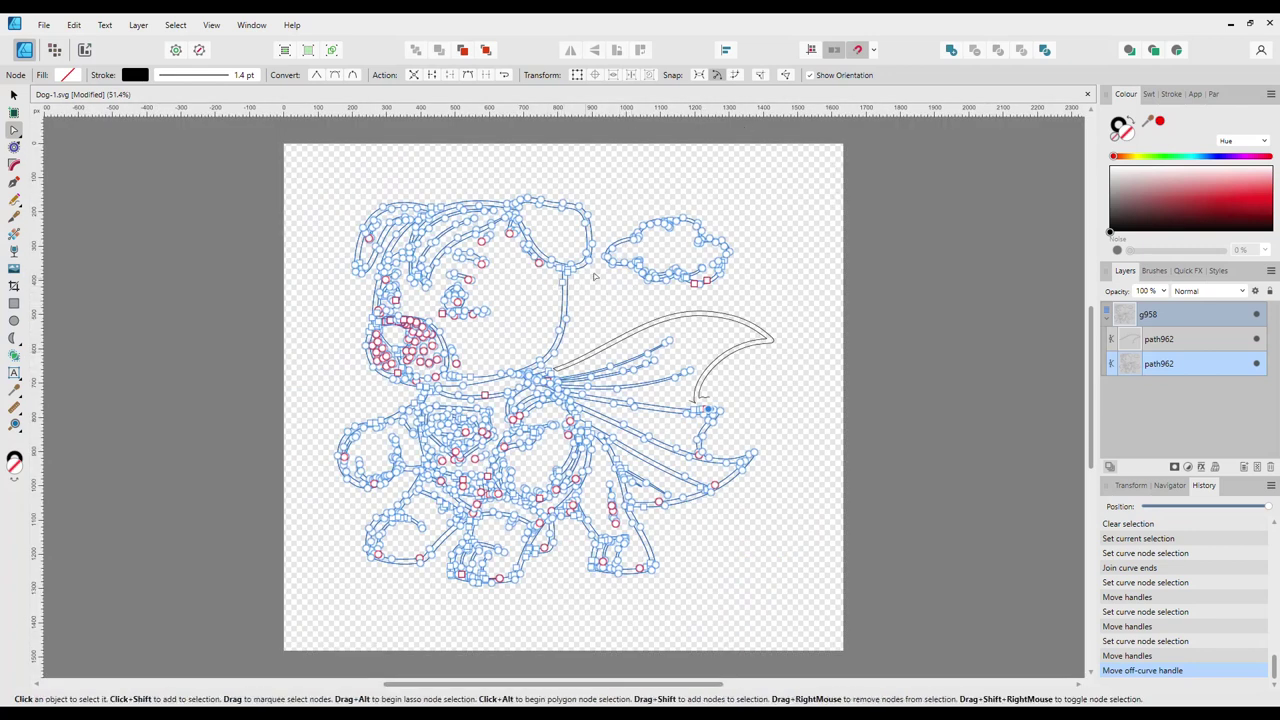
click(14, 94)
click(703, 327)
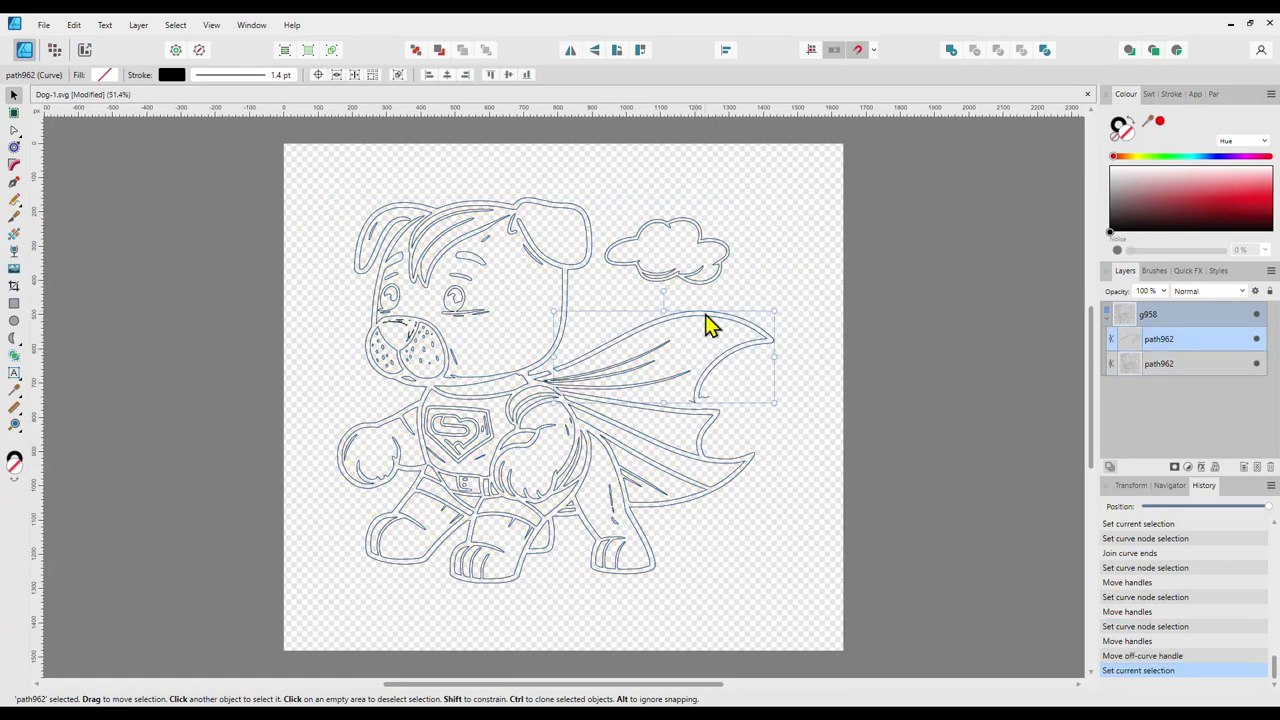
key(Delete)
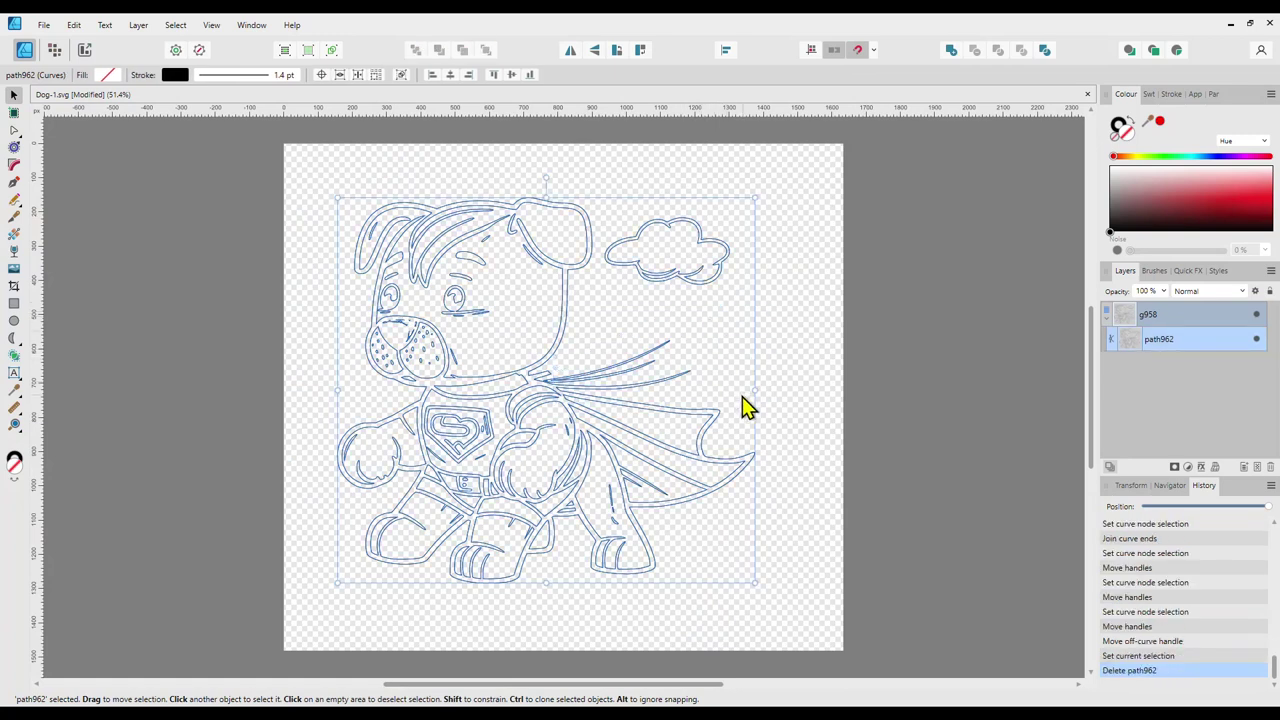
click(1131, 137)
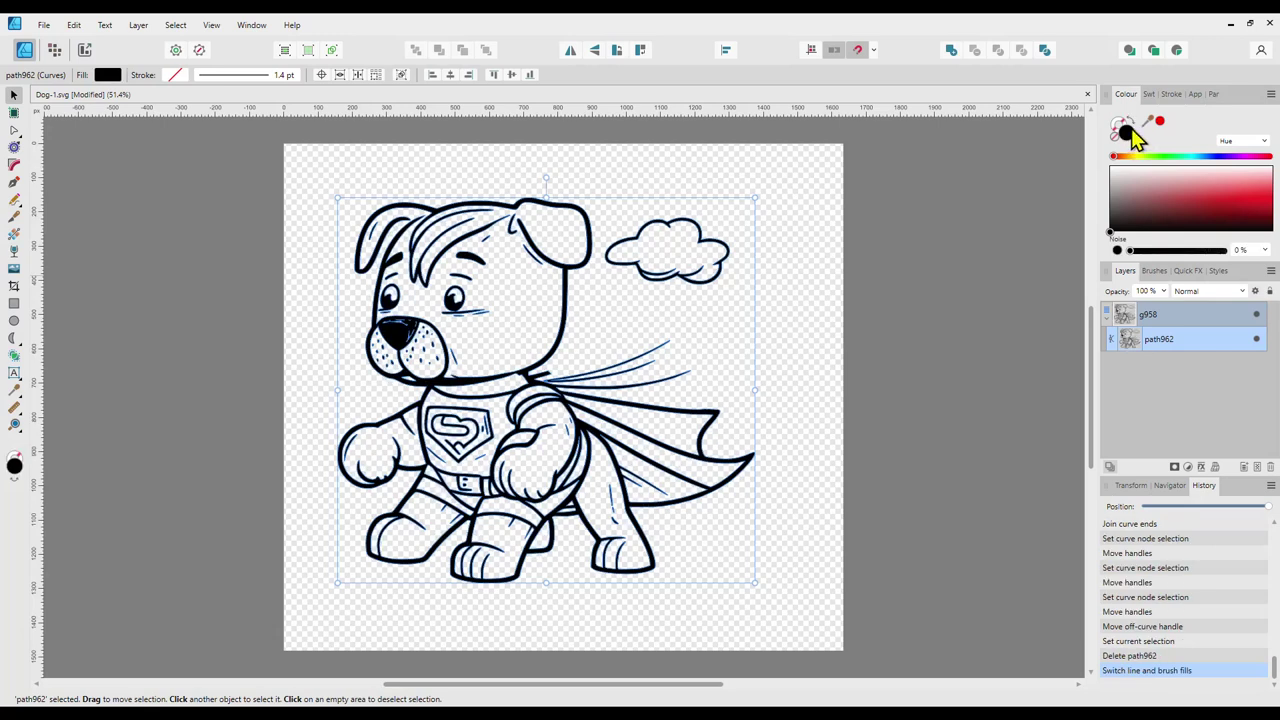
click(845, 405)
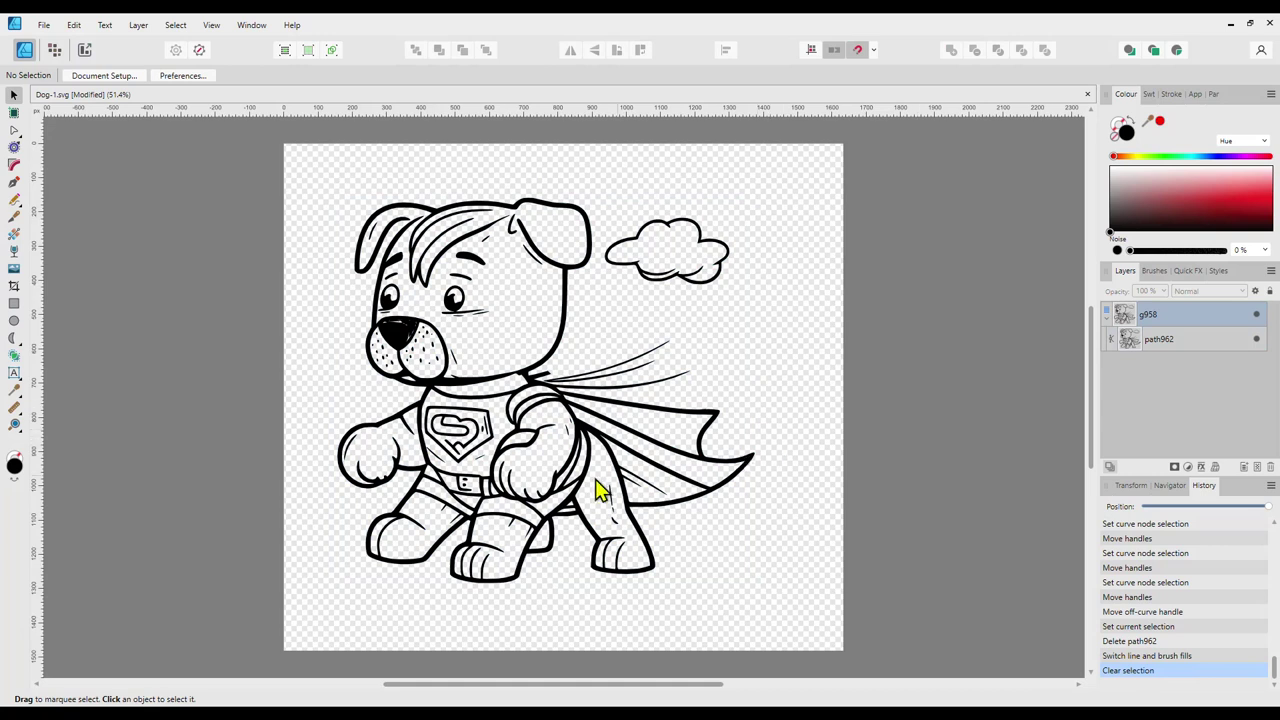
Show the faded Dog-2.png image layer beneath the dog artwork
click(1165, 344)
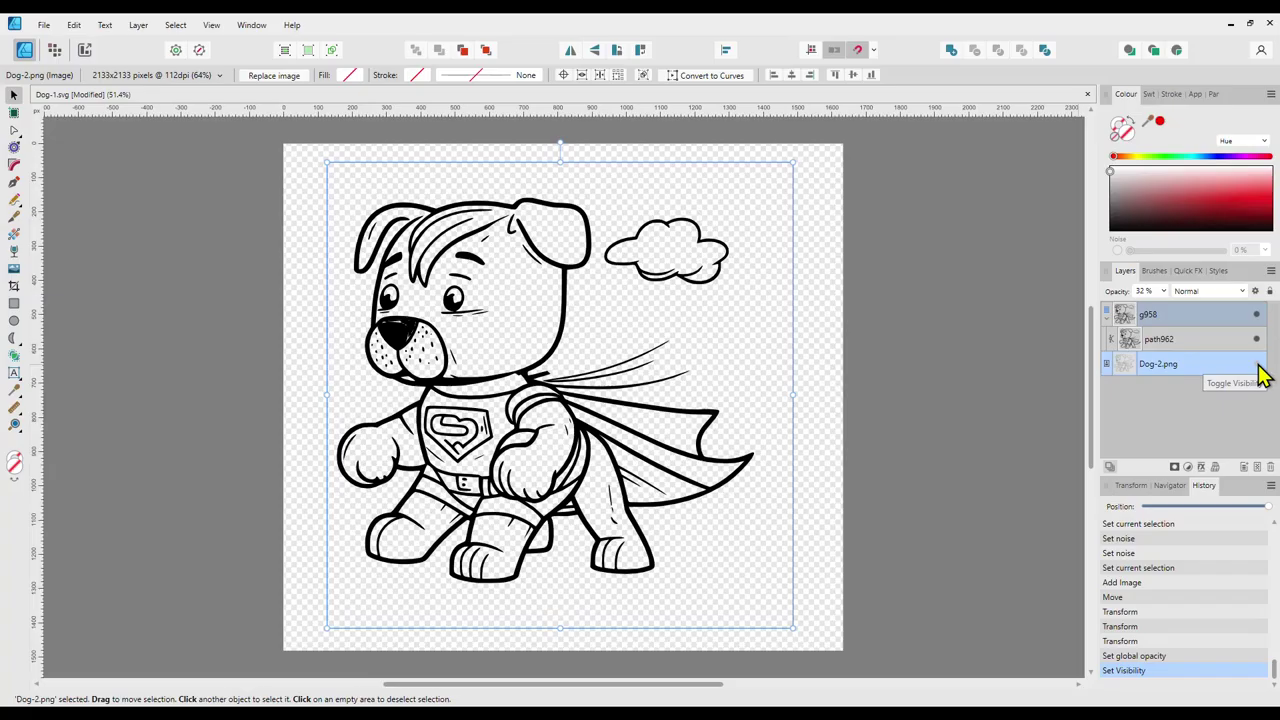
click(1257, 364)
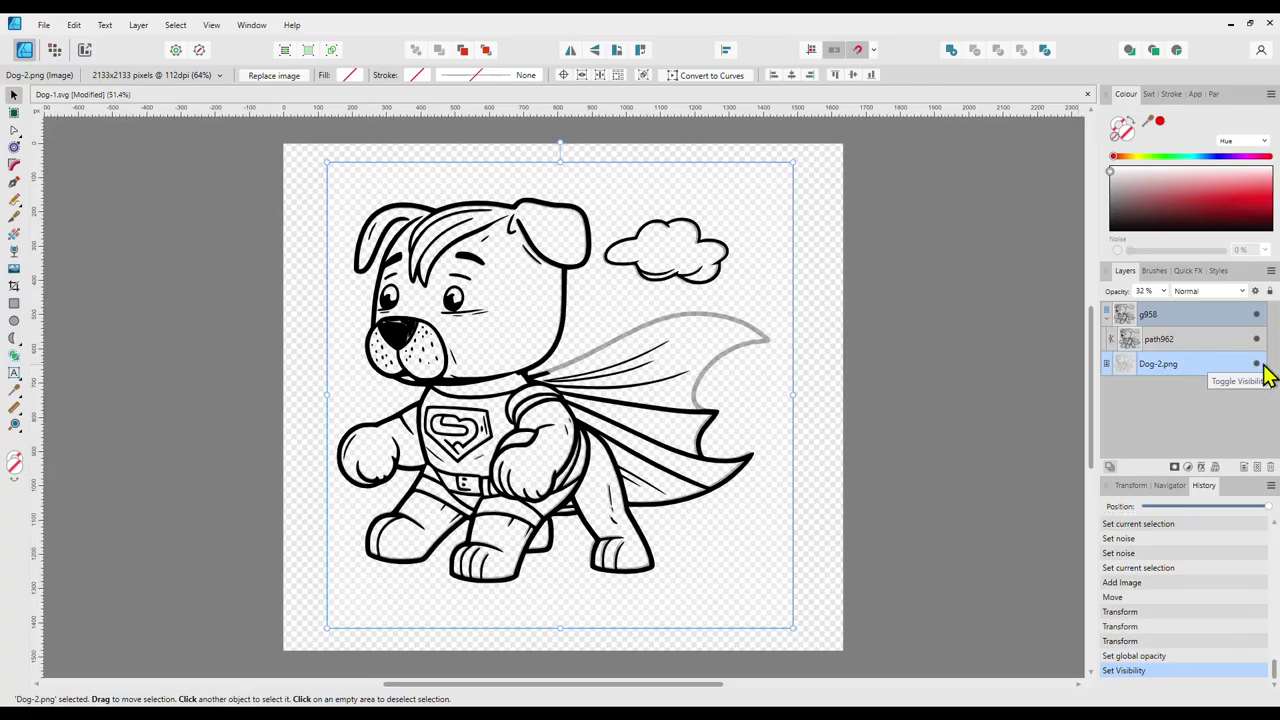